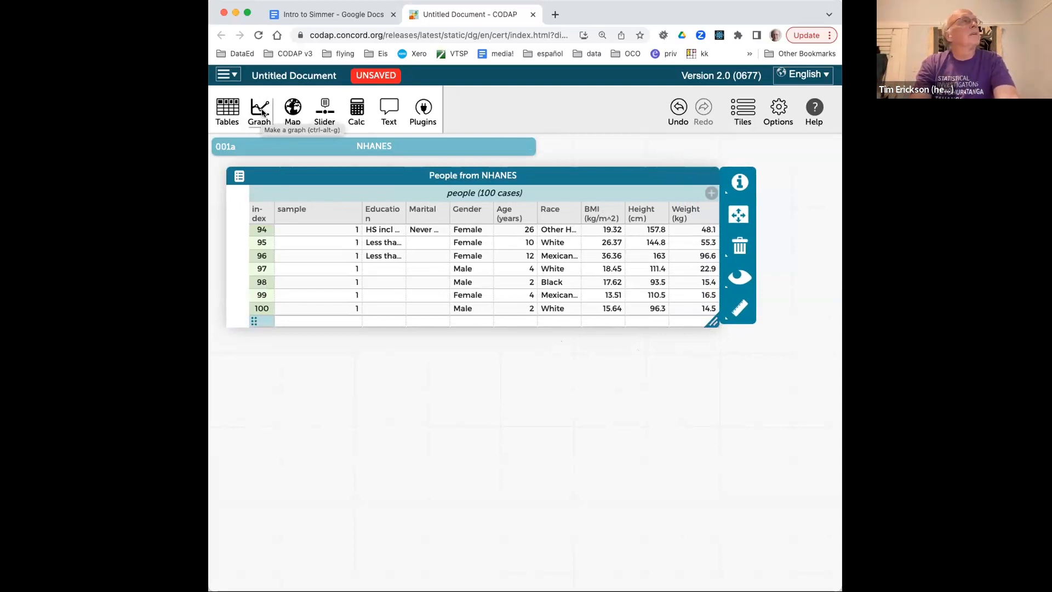
# Create a graph of the people data, place it below the table, and select one of its points
pyautogui.click(262, 113)
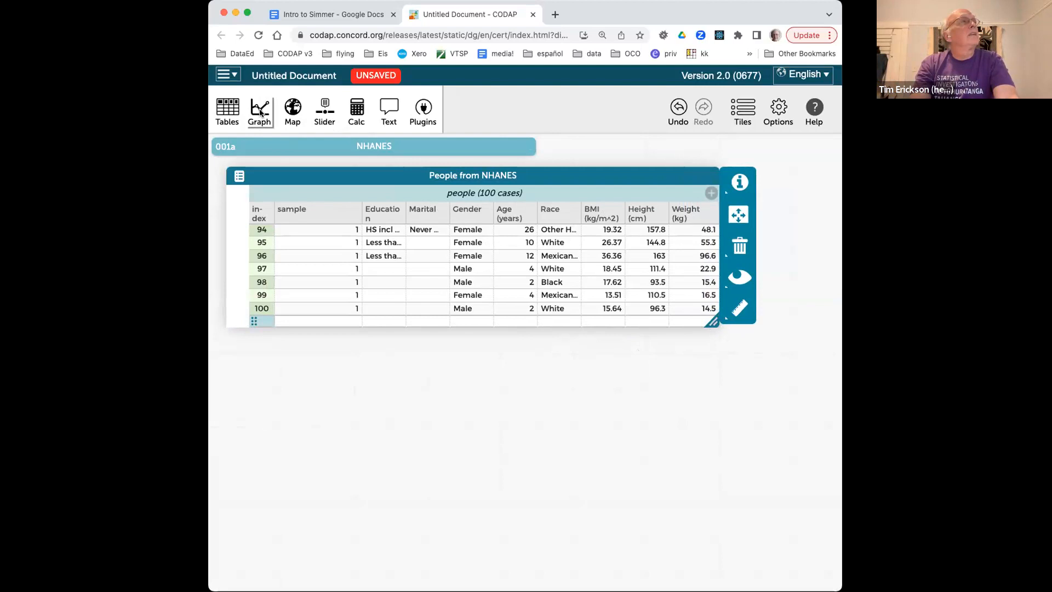
pyautogui.moveTo(358, 336); pyautogui.dragTo(387, 345)
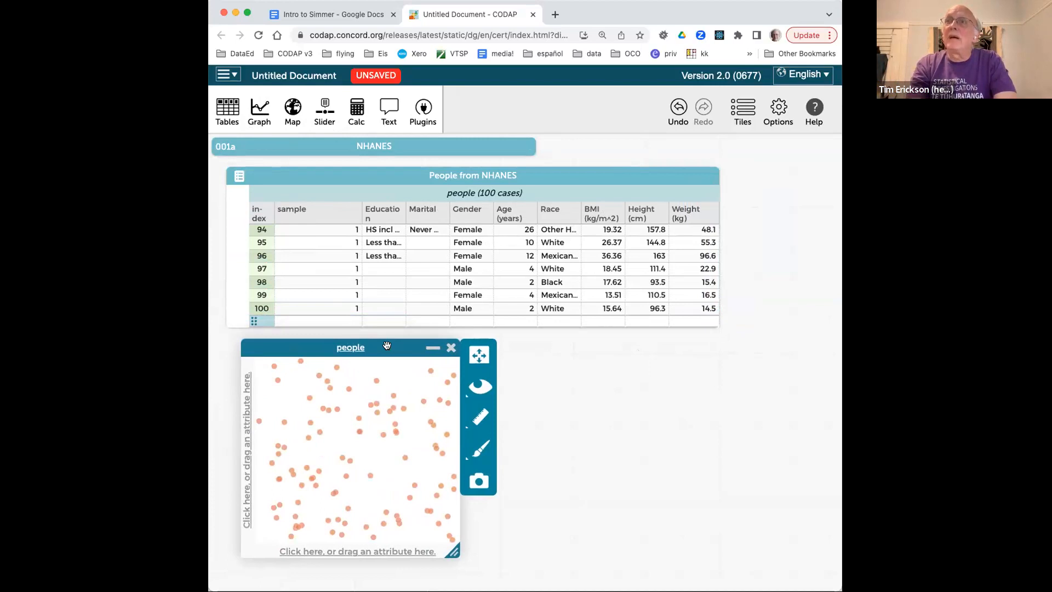
pyautogui.click(359, 432)
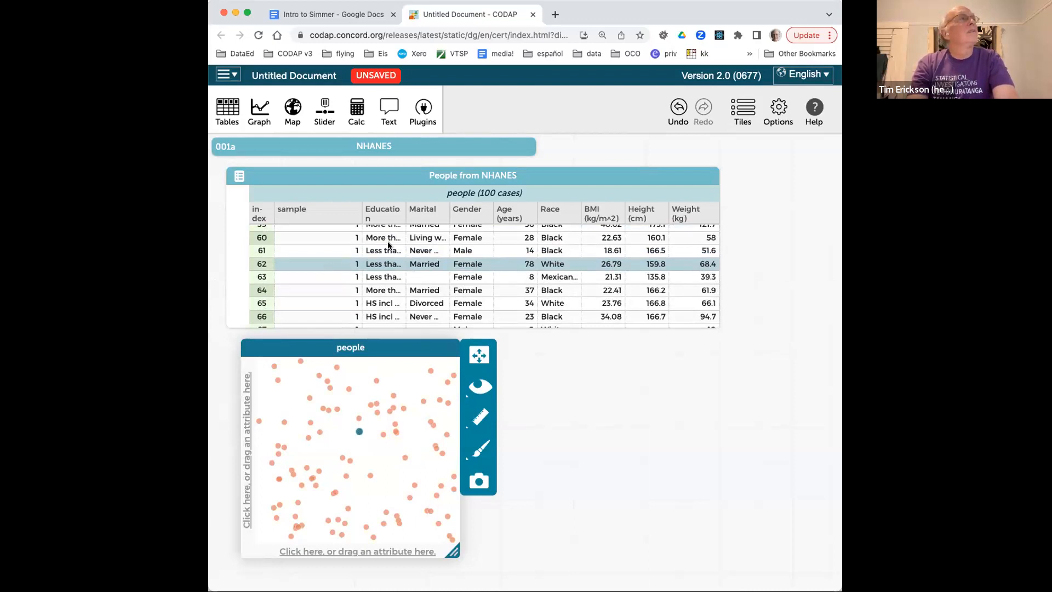
# Widen the Education column and narrow the sample column in the people table
pyautogui.moveTo(406, 213)
pyautogui.mouseDown()
pyautogui.moveTo(445, 210)
pyautogui.moveTo(426, 211)
pyautogui.mouseUp()
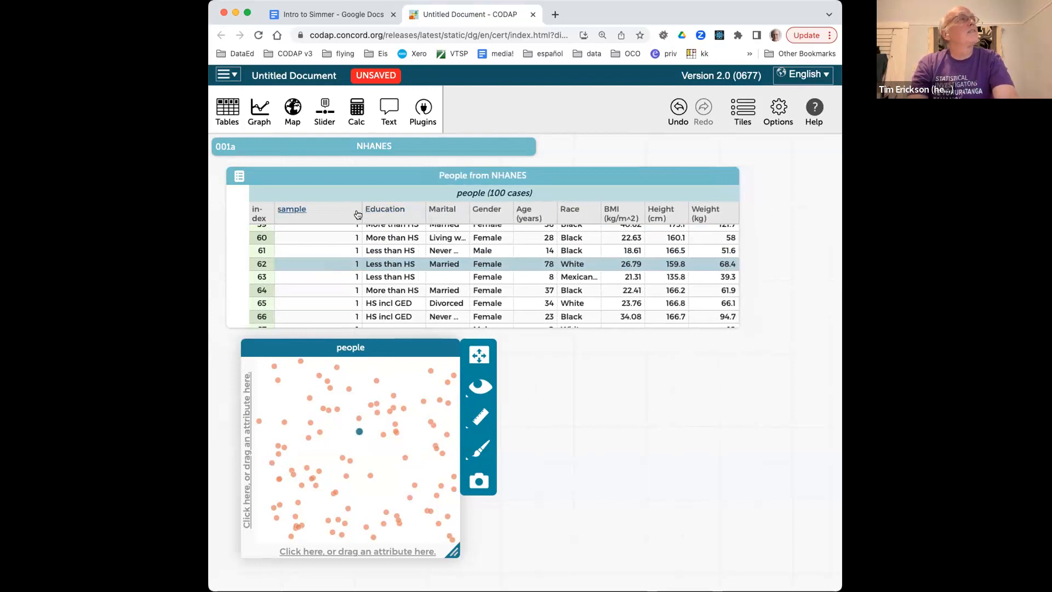
pyautogui.moveTo(357, 214); pyautogui.dragTo(315, 212)
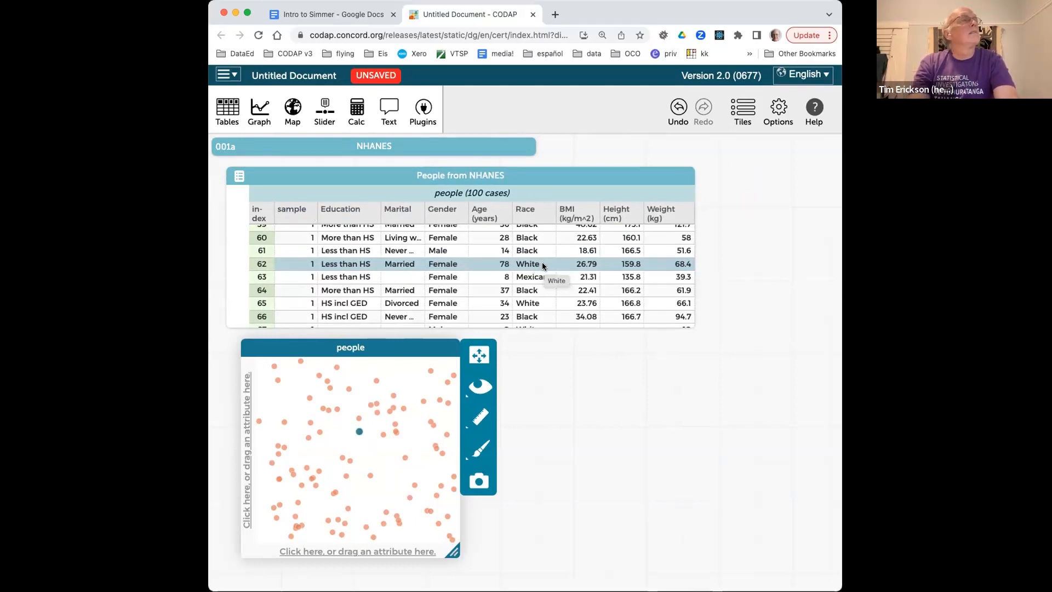
# Highlight case 63 in the people table and examine the rows of the other cases
pyautogui.click(477, 280)
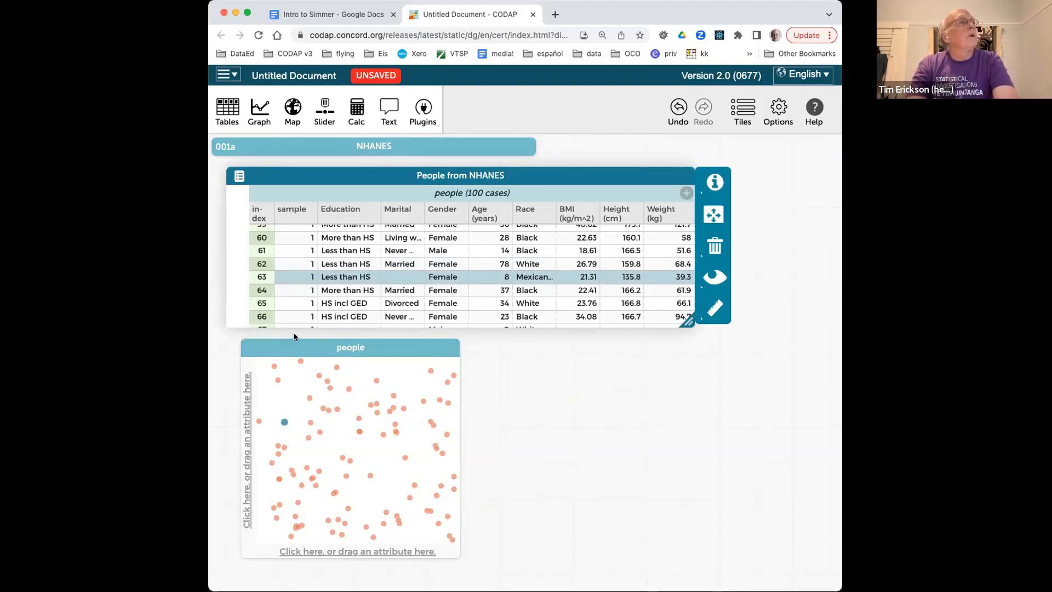
pyautogui.scroll(-2, 495, 256)
pyautogui.scroll(3, 496, 256)
pyautogui.scroll(5, 495, 257)
pyautogui.scroll(-1, 495, 256)
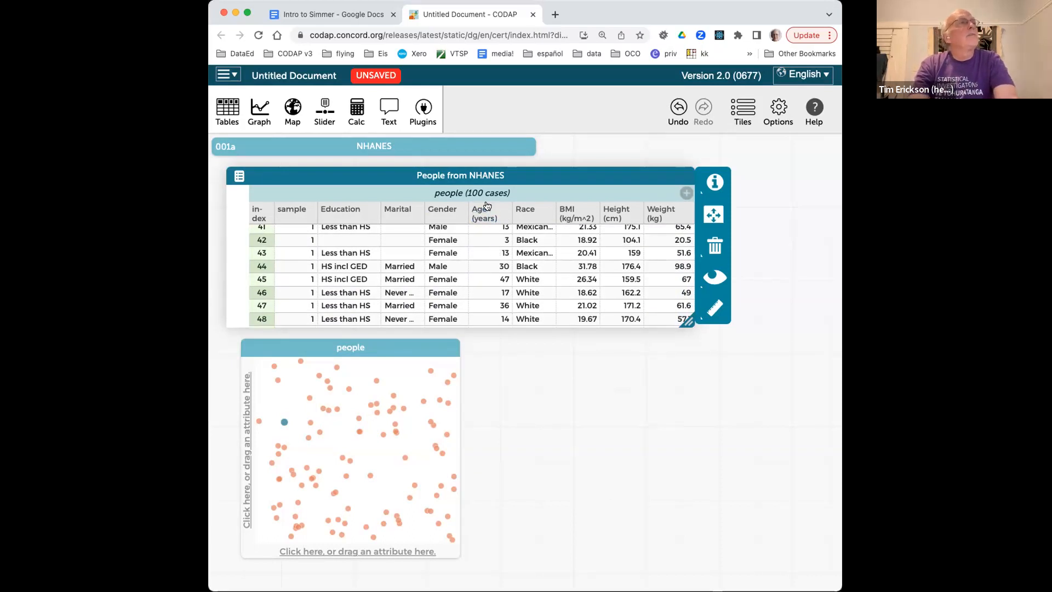
# Plot Age on the graph's horizontal axis and select the point of the oldest person
pyautogui.moveTo(498, 211); pyautogui.dragTo(350, 547)
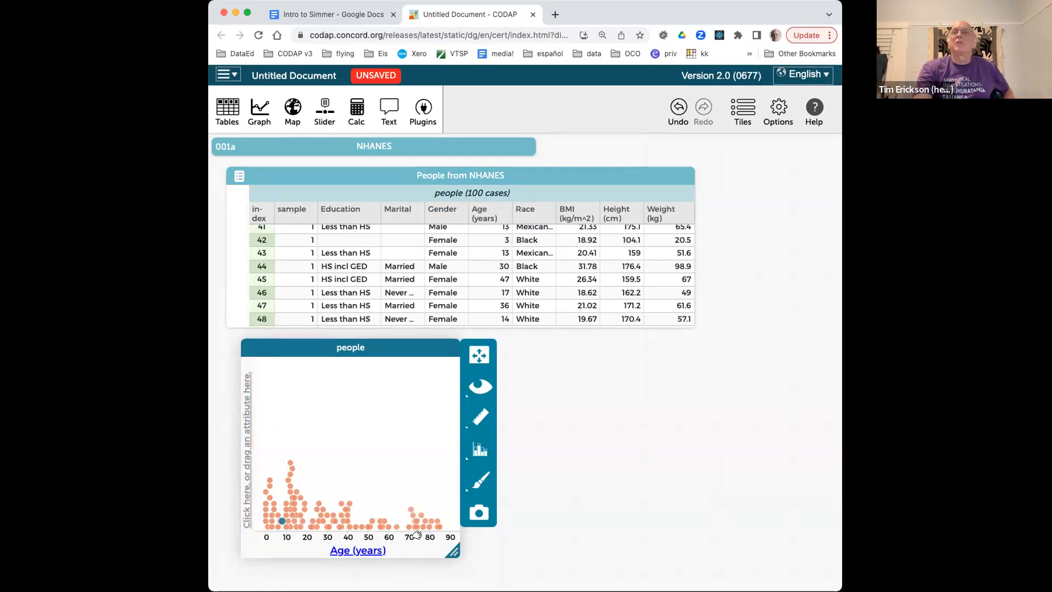
pyautogui.moveTo(442, 528)
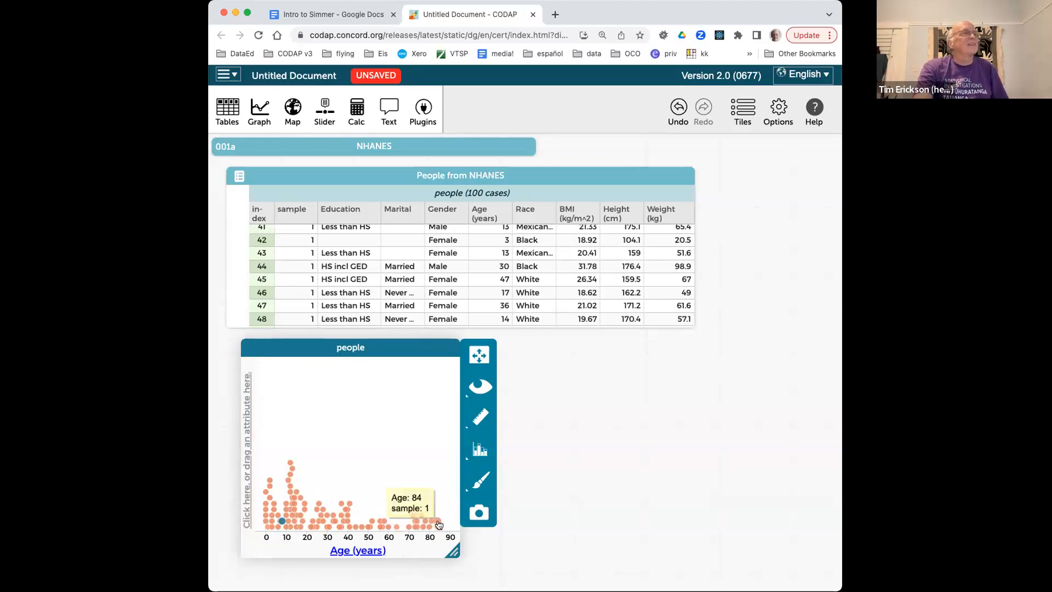
pyautogui.click(440, 526)
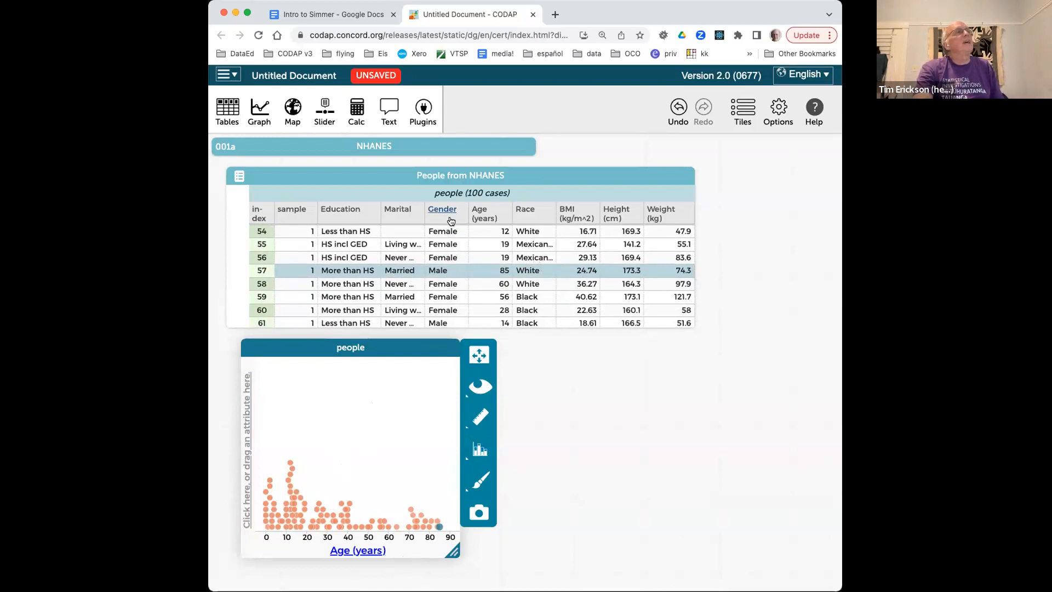
# Split the age plot by Gender on the vertical axis and clear the point selection
pyautogui.moveTo(453, 218); pyautogui.dragTo(245, 417)
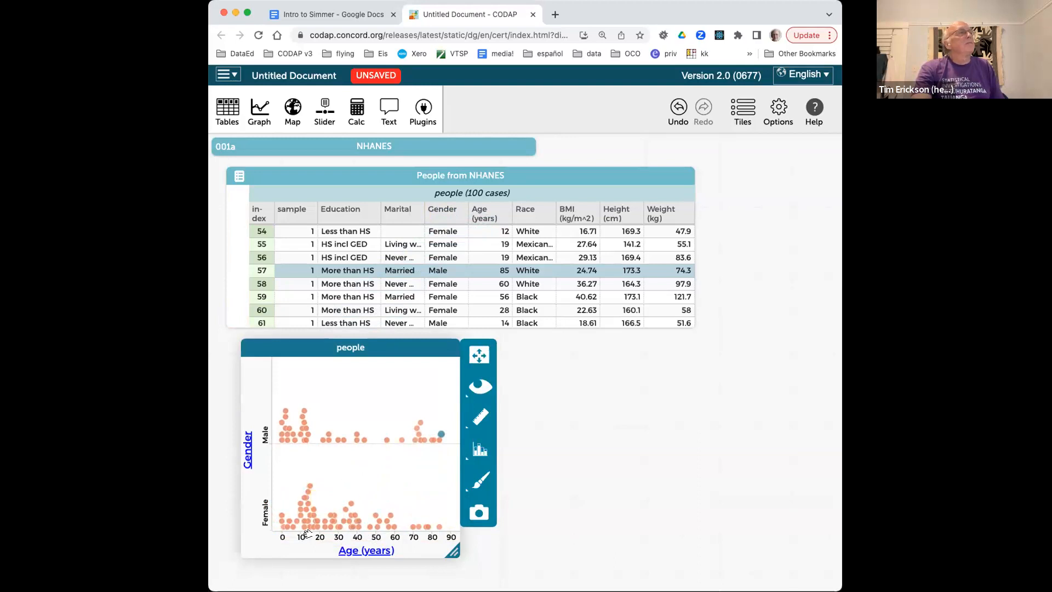
pyautogui.click(409, 489)
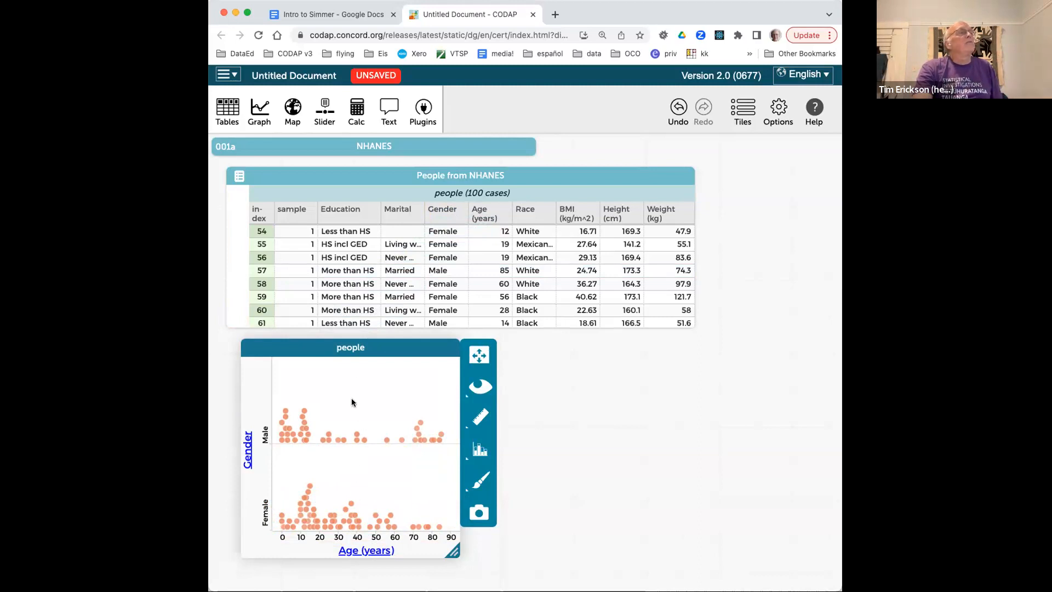
pyautogui.moveTo(393, 518)
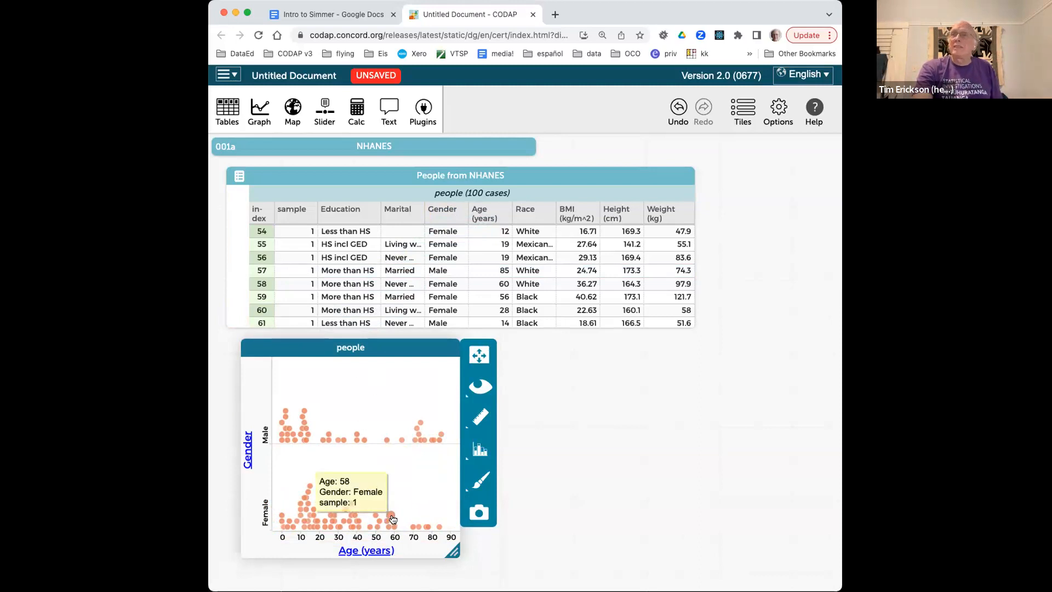
# Show the mean and median age lines for each gender and read their values
pyautogui.click(482, 419)
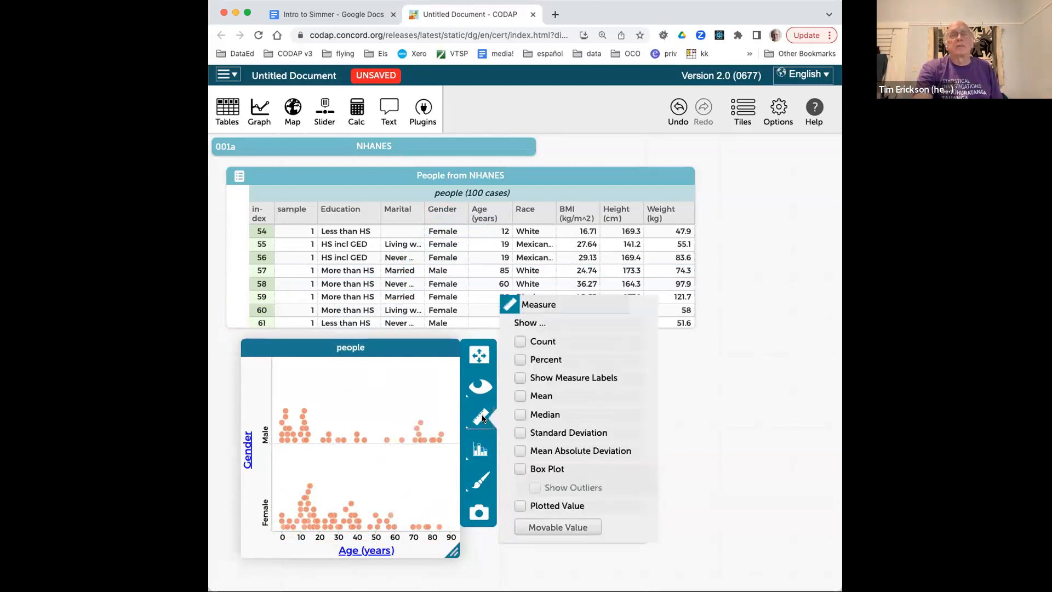
pyautogui.click(520, 396)
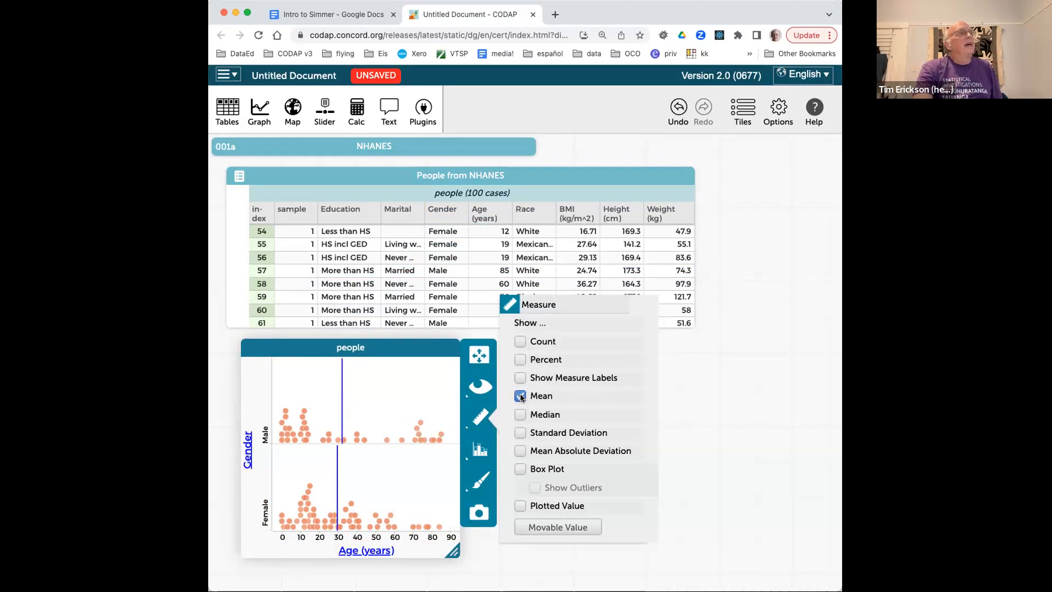
pyautogui.moveTo(342, 398)
pyautogui.moveTo(336, 470)
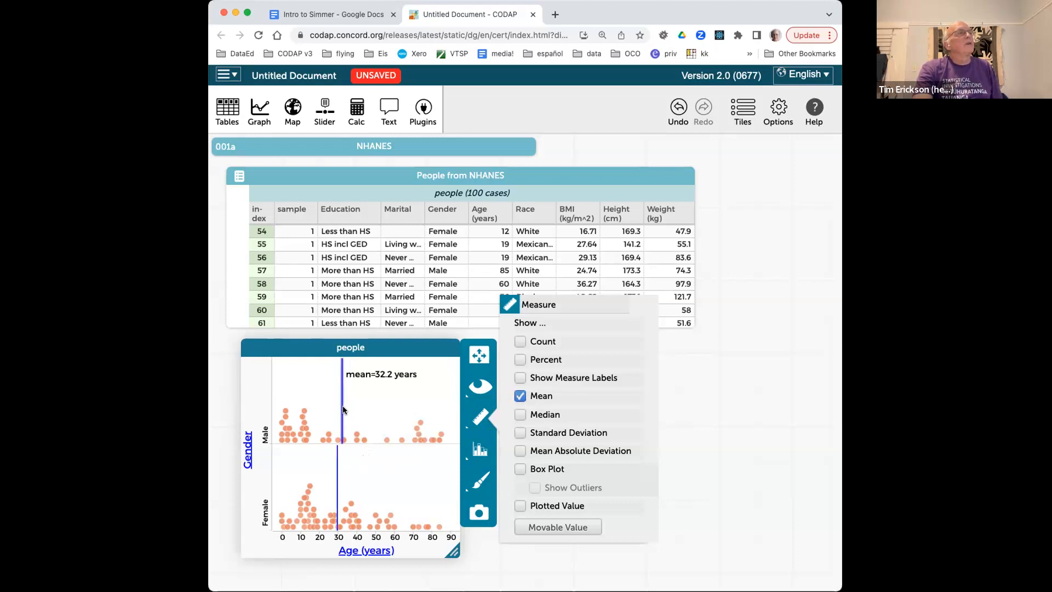
pyautogui.click(520, 414)
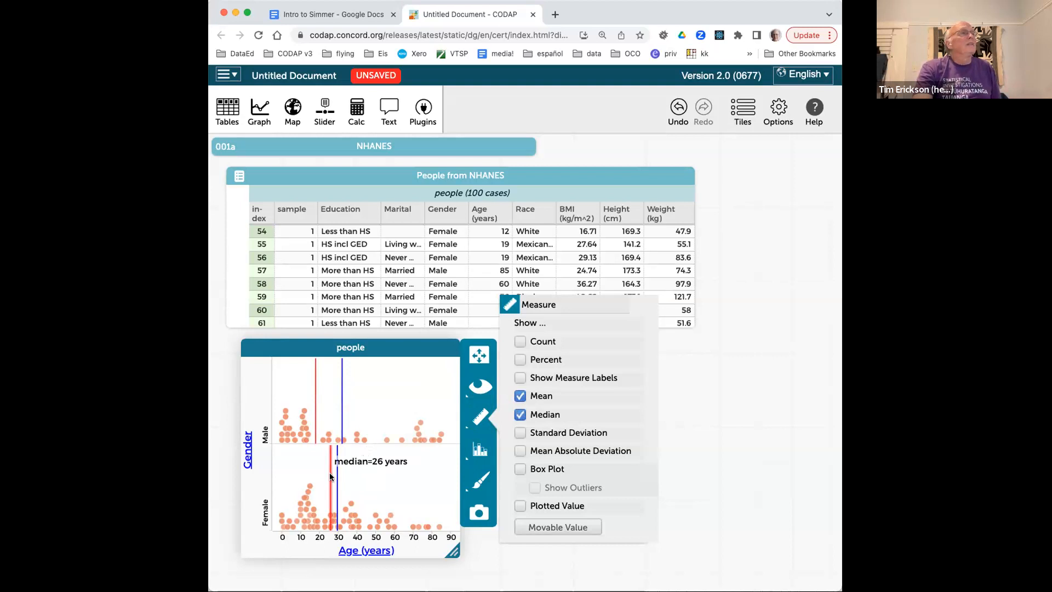
pyautogui.moveTo(315, 417)
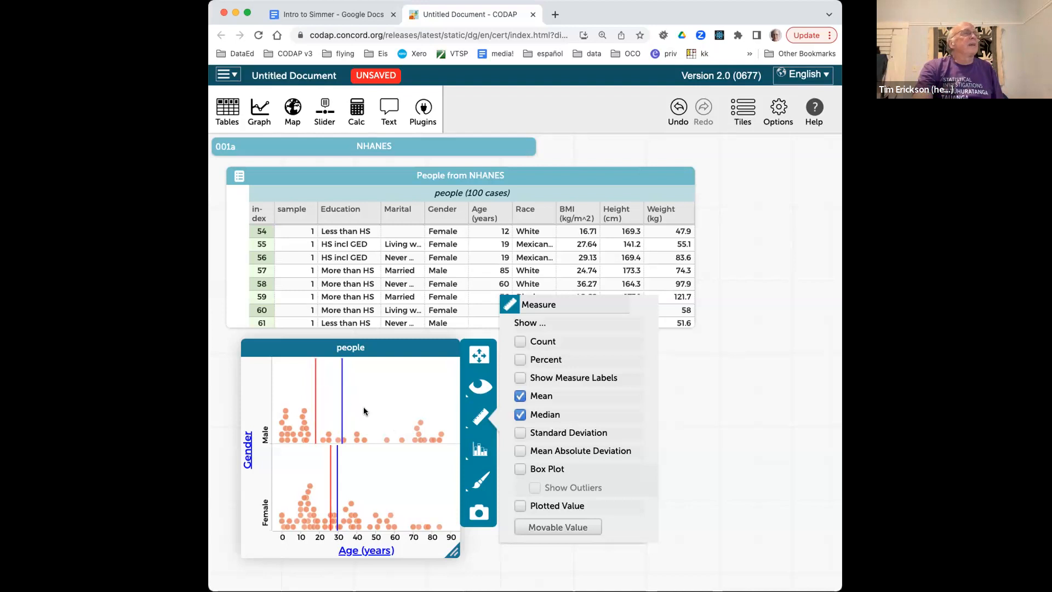
# Replace the mean and median lines with a box plot for each gender
pyautogui.click(520, 396)
pyautogui.click(522, 415)
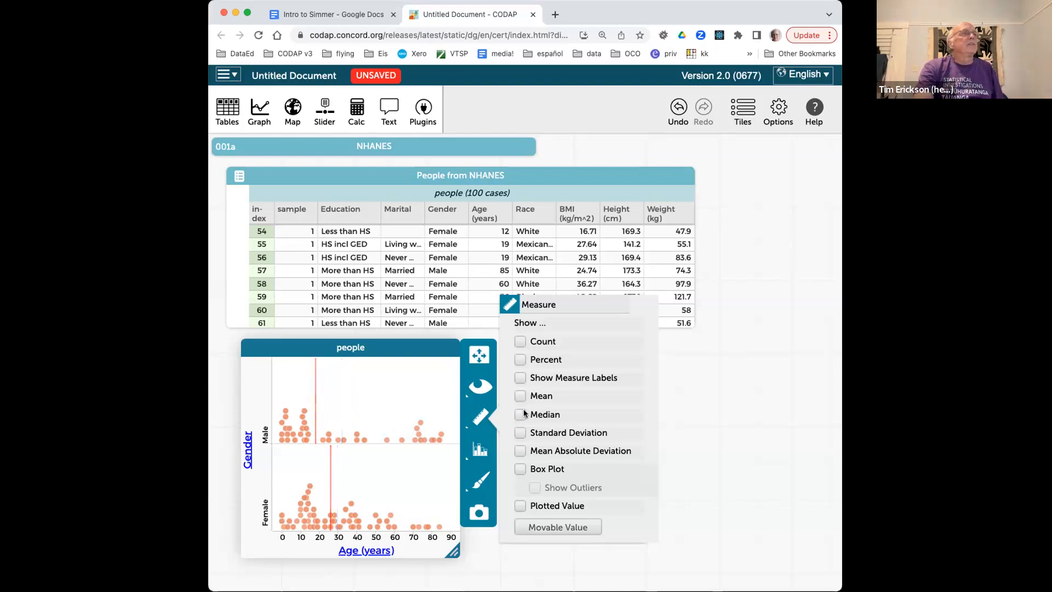
pyautogui.click(520, 470)
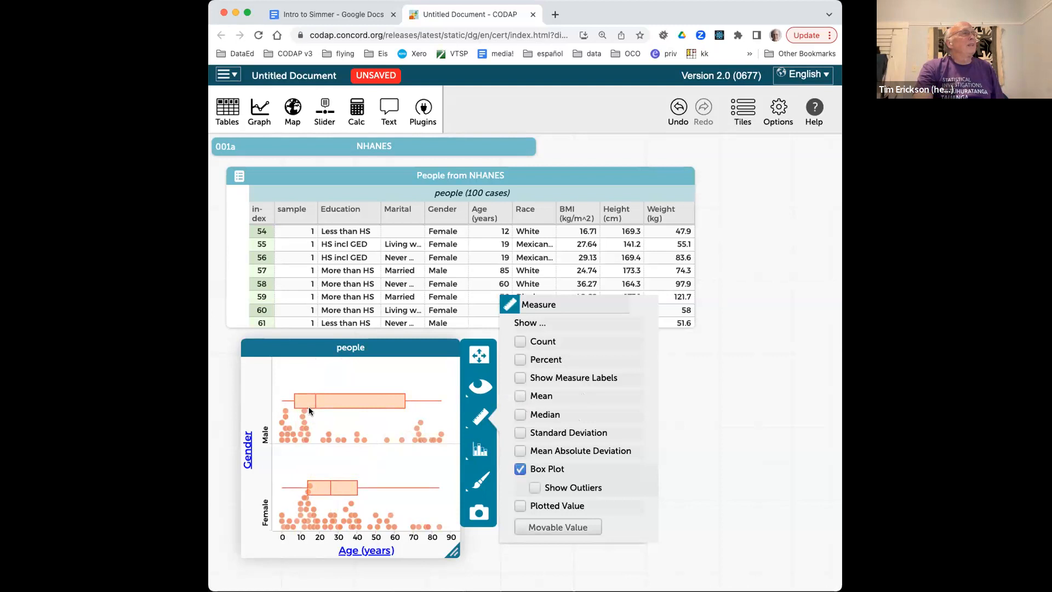
# Enlarge the graph's points to near the maximum size and color them dark green
pyautogui.click(476, 481)
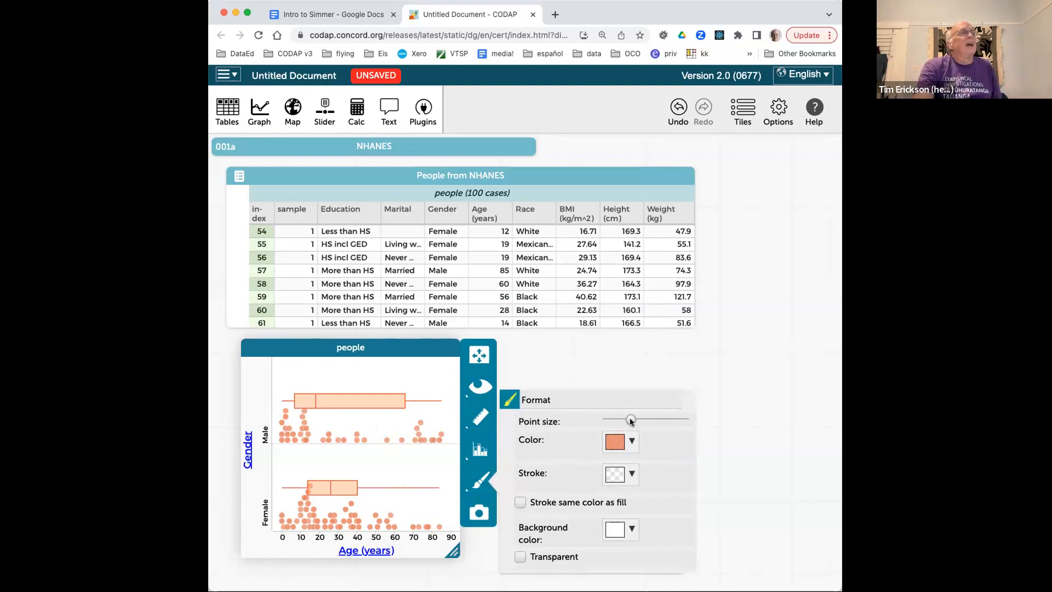
pyautogui.moveTo(631, 419); pyautogui.dragTo(678, 415)
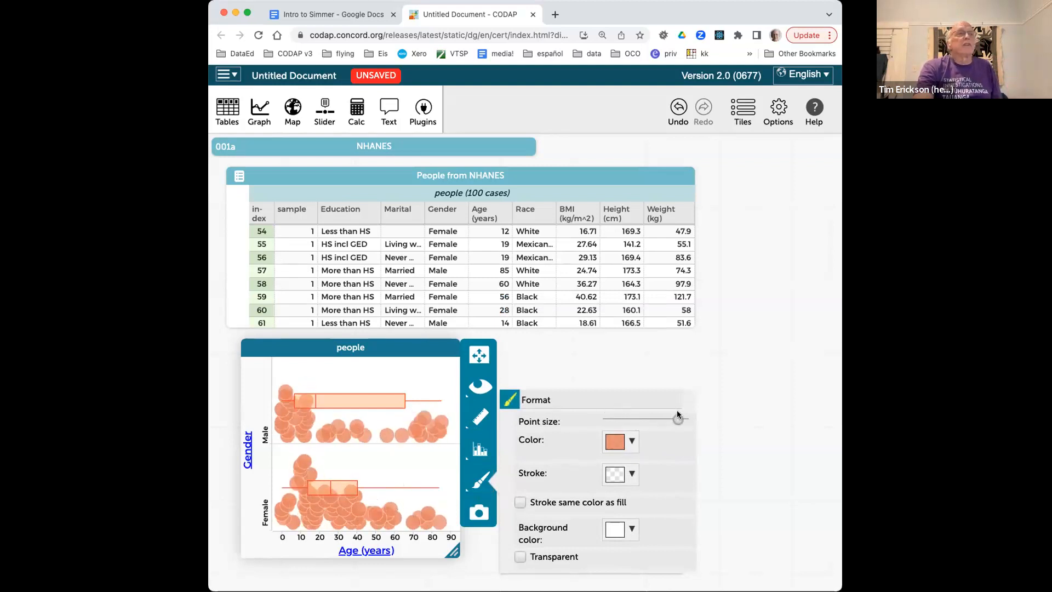
pyautogui.click(615, 439)
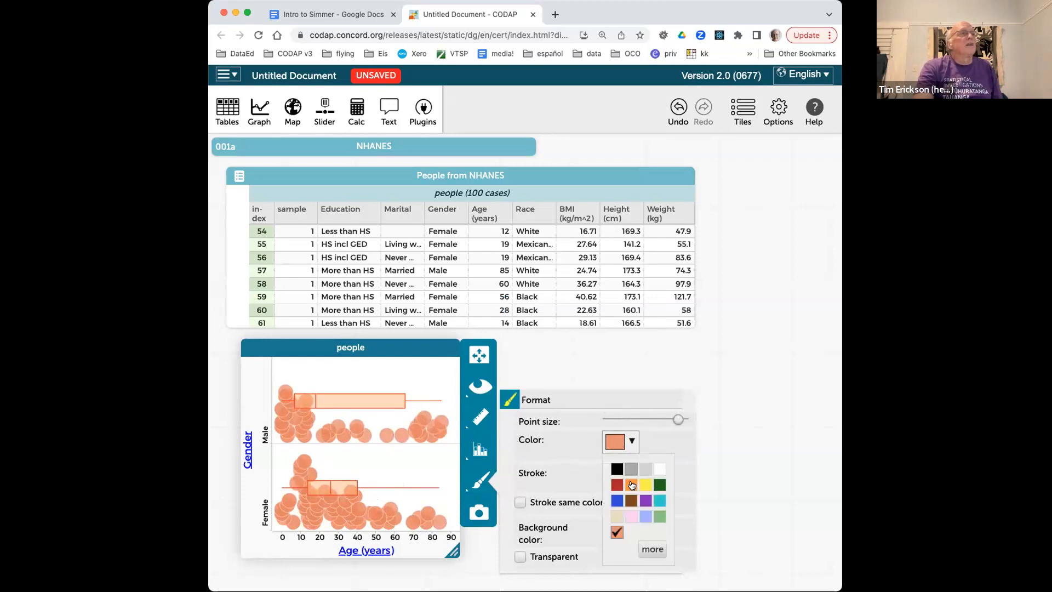
pyautogui.click(660, 485)
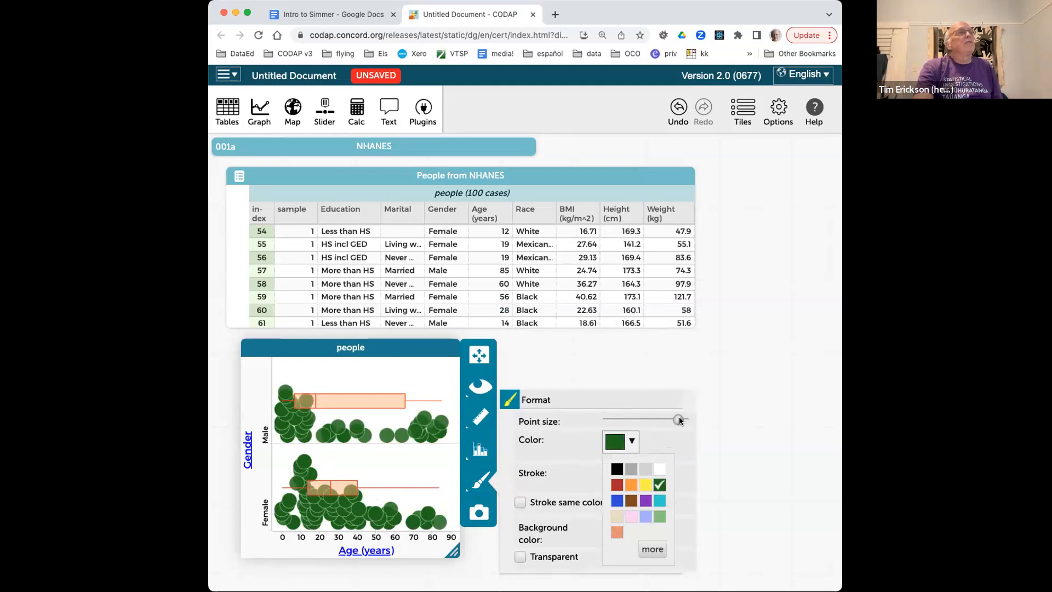
# Shrink the points to the minimum size so only the box plots show, and make the graph shorter
pyautogui.moveTo(669, 419); pyautogui.dragTo(595, 417)
pyautogui.click(593, 414)
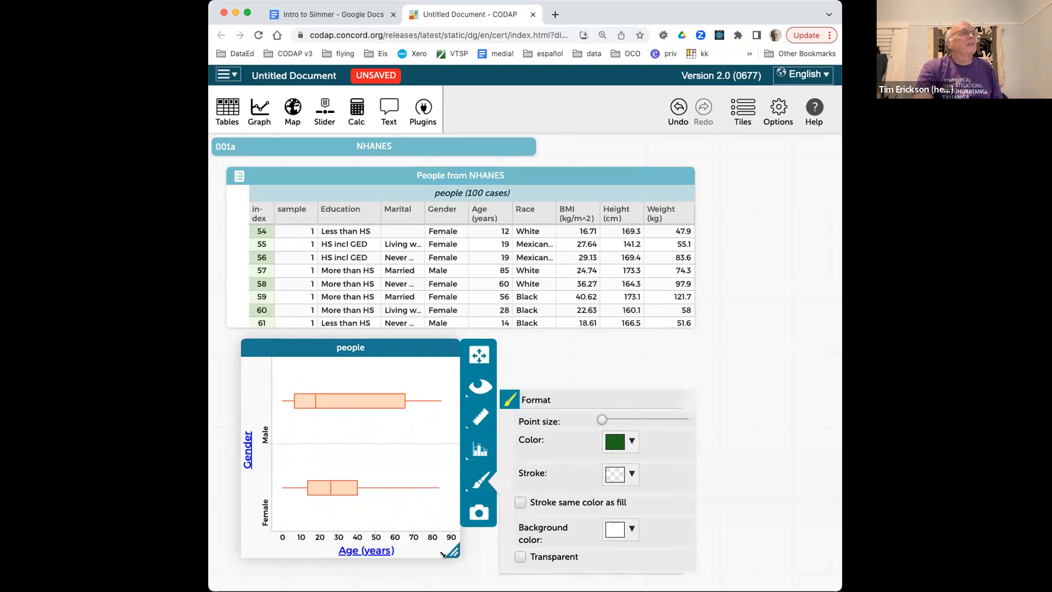
pyautogui.moveTo(454, 549); pyautogui.dragTo(446, 476)
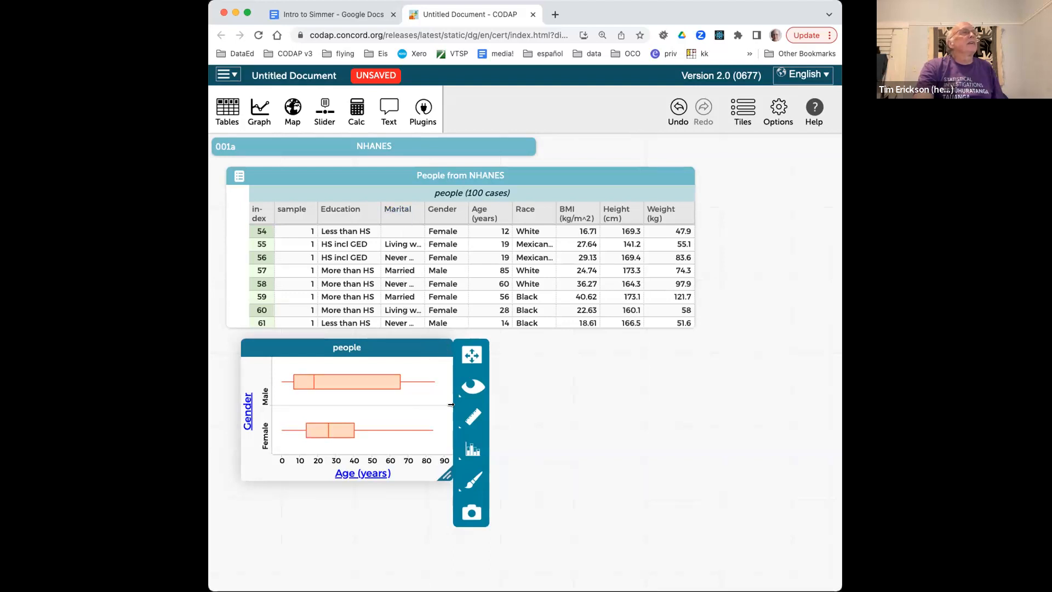
# Enlarge the points to roughly three quarters of the size range and make the graph wider and taller
pyautogui.click(475, 481)
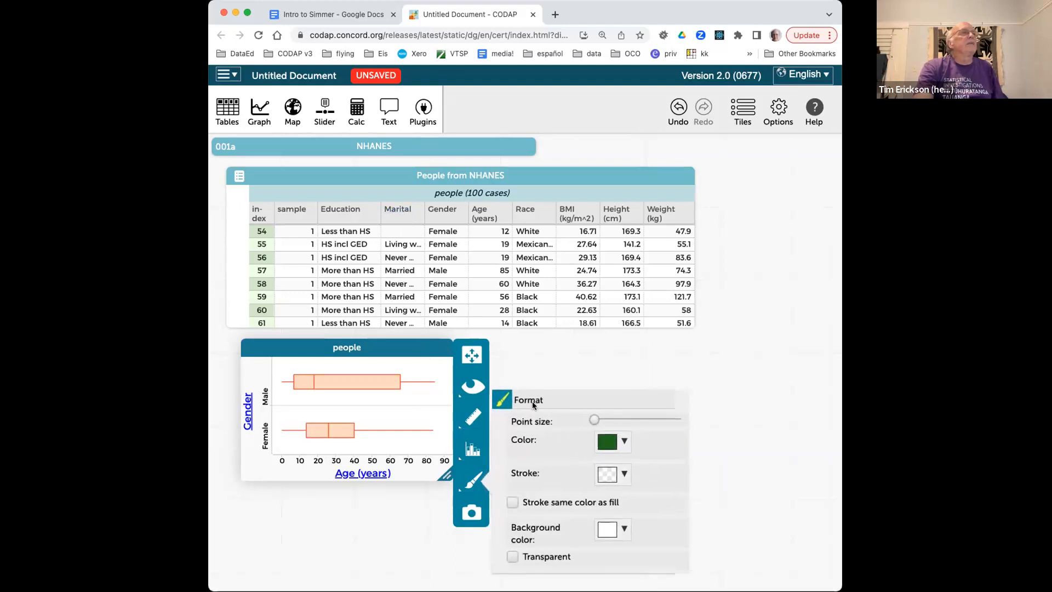
pyautogui.moveTo(591, 419); pyautogui.dragTo(654, 419)
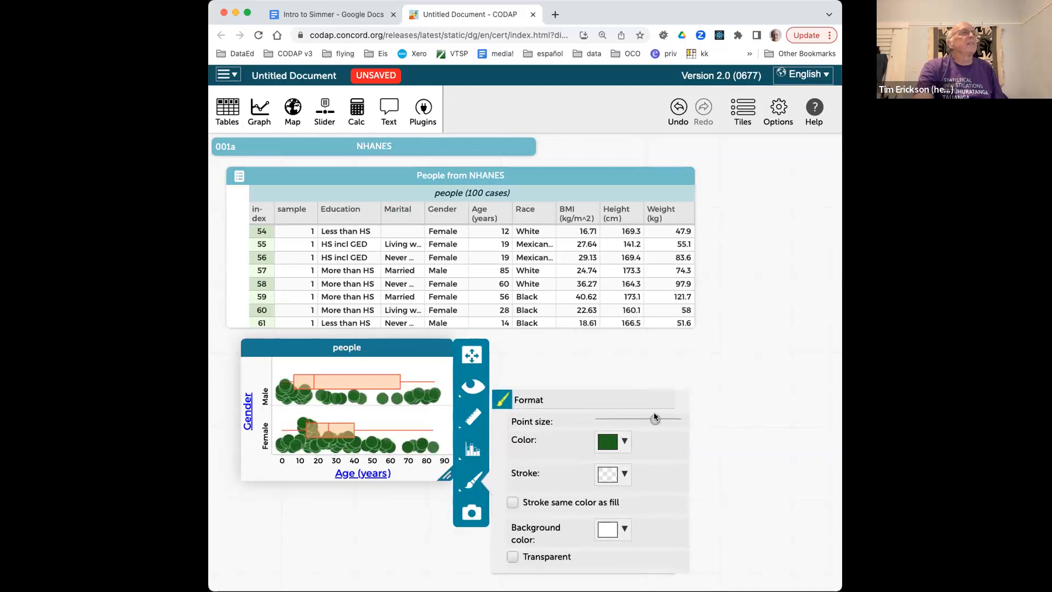
pyautogui.moveTo(444, 475); pyautogui.dragTo(501, 552)
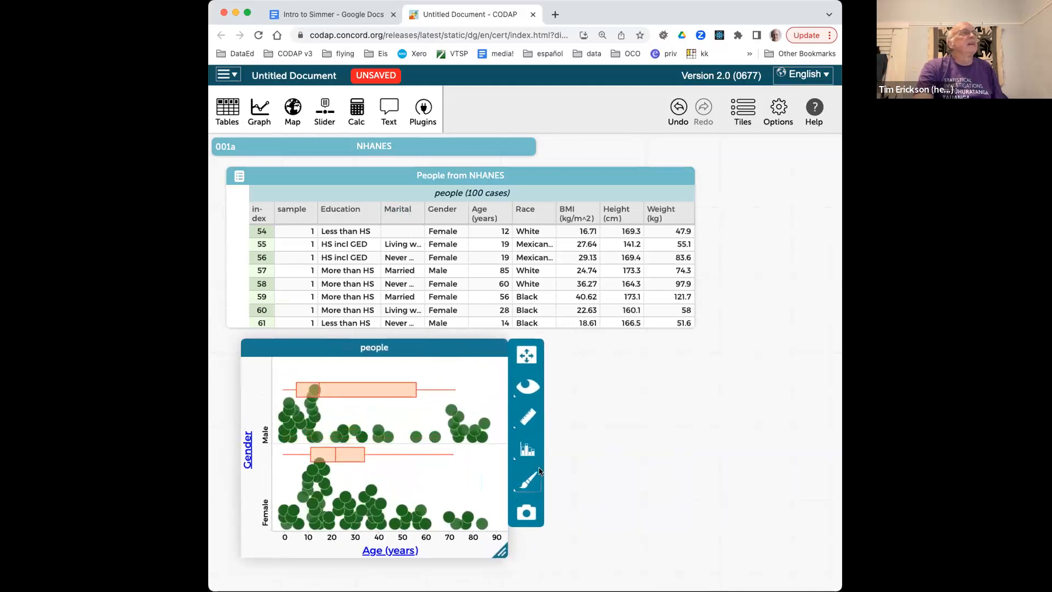
# Remove the box plots and color the graph's points by Education
pyautogui.click(528, 417)
pyautogui.click(566, 469)
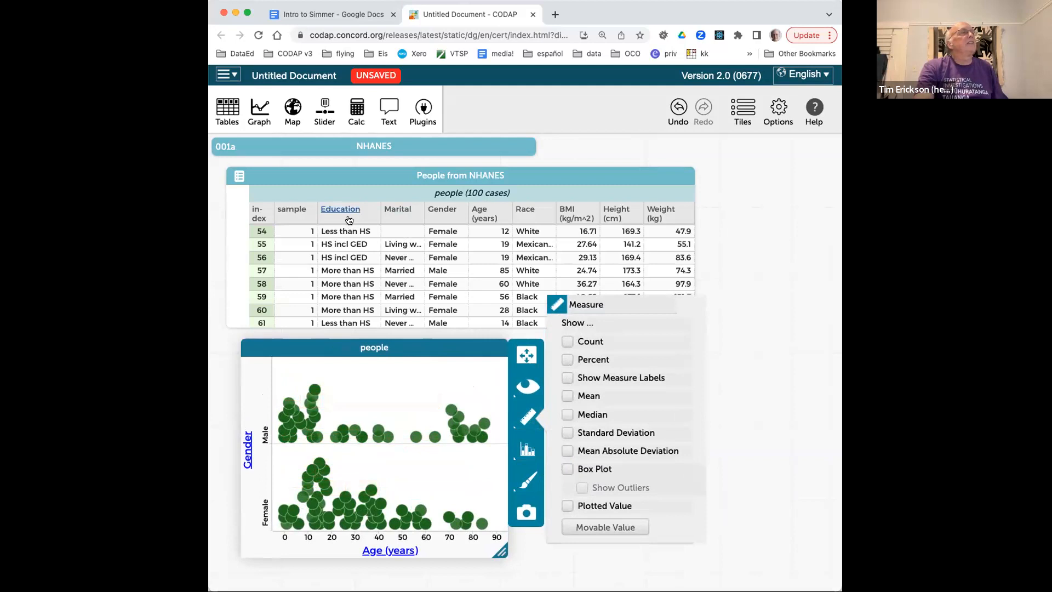
pyautogui.moveTo(349, 219); pyautogui.dragTo(371, 399)
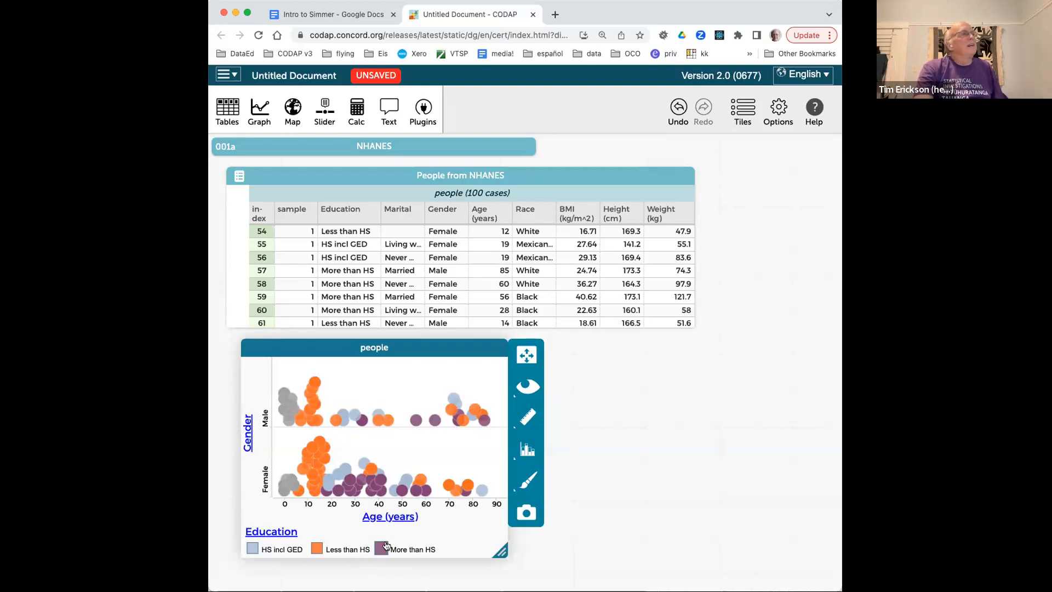
pyautogui.moveTo(285, 395)
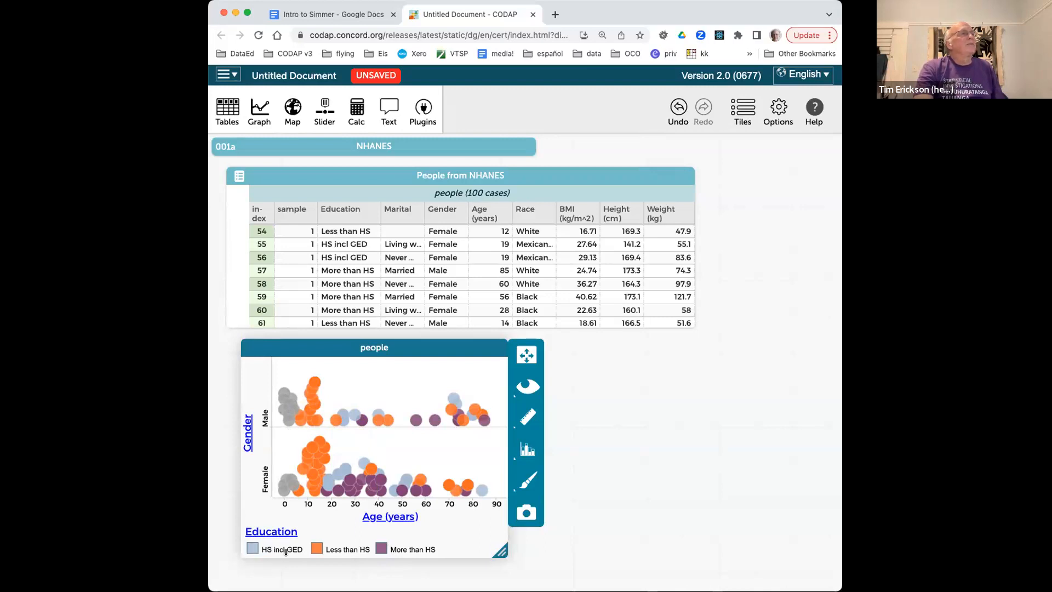
# Change the color of the HS incl GED category to turquoise
pyautogui.click(528, 482)
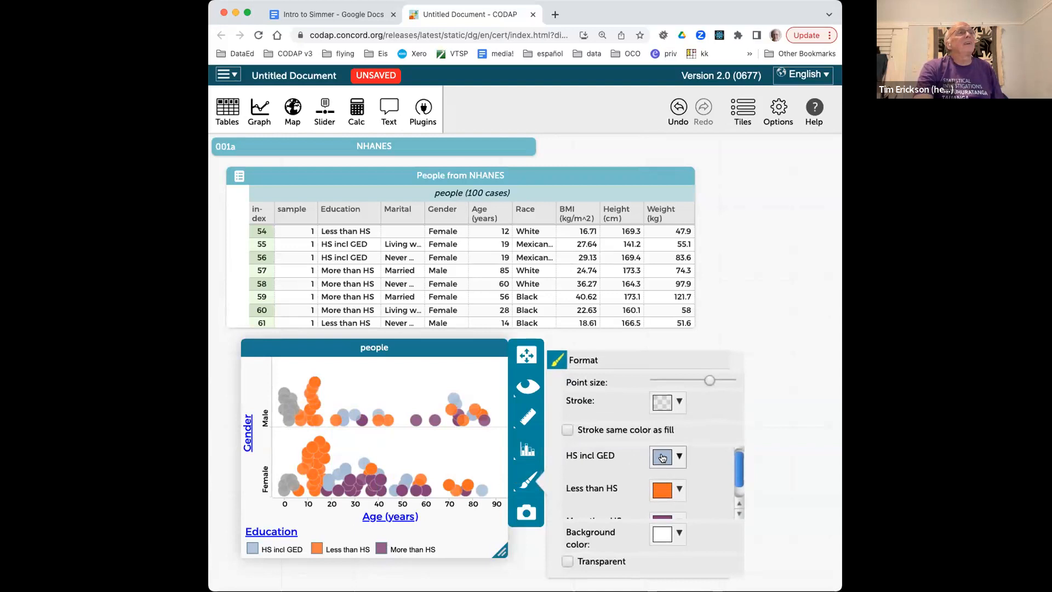
pyautogui.click(663, 458)
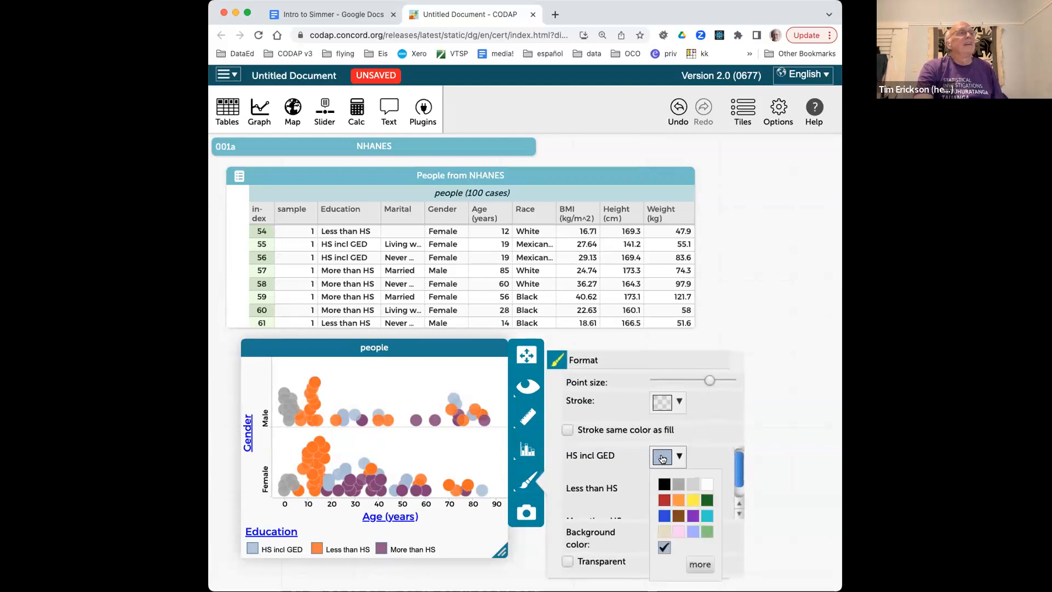
pyautogui.click(707, 516)
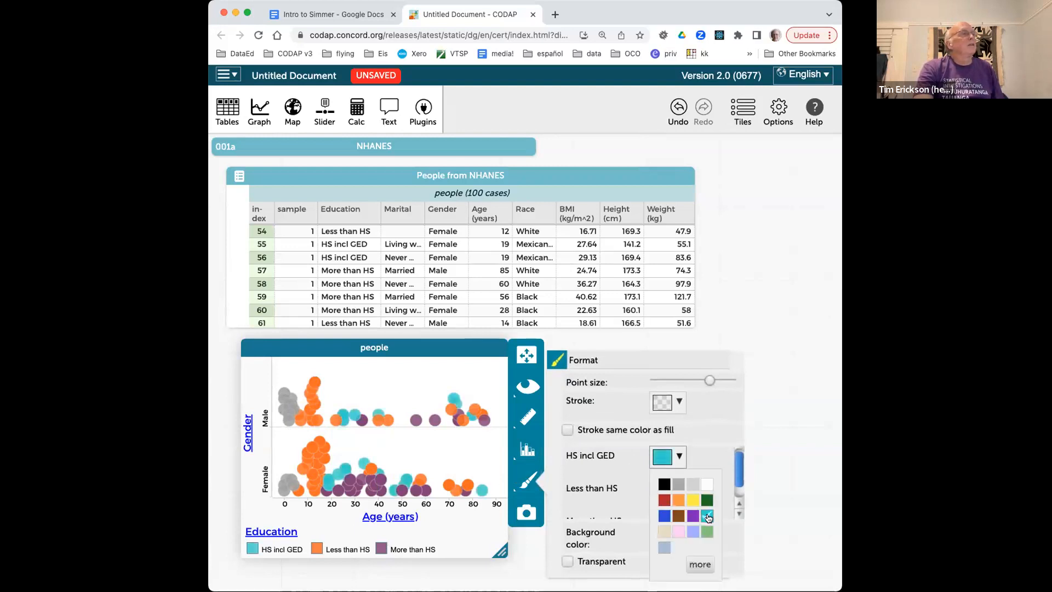
# Reduce the graph's point size to slightly under half of the size range and close the format settings
pyautogui.click(699, 420)
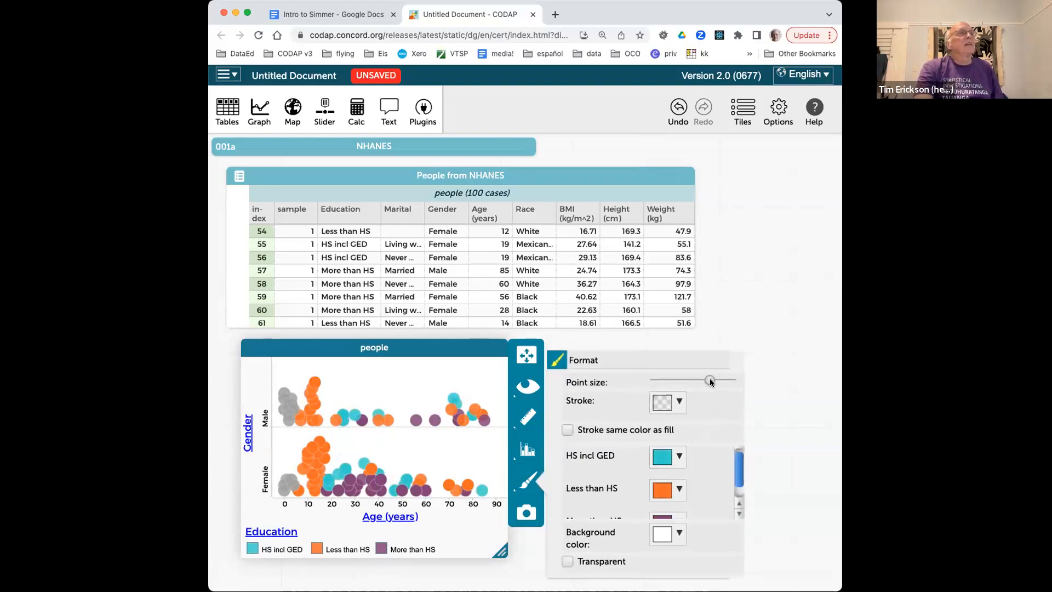
pyautogui.moveTo(709, 378); pyautogui.dragTo(689, 383)
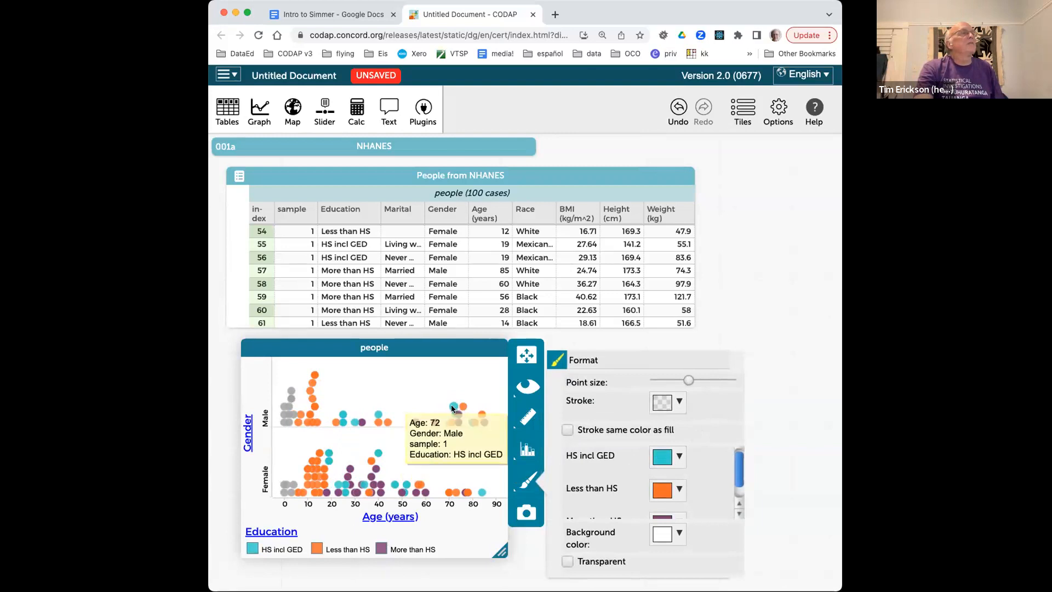
pyautogui.click(396, 397)
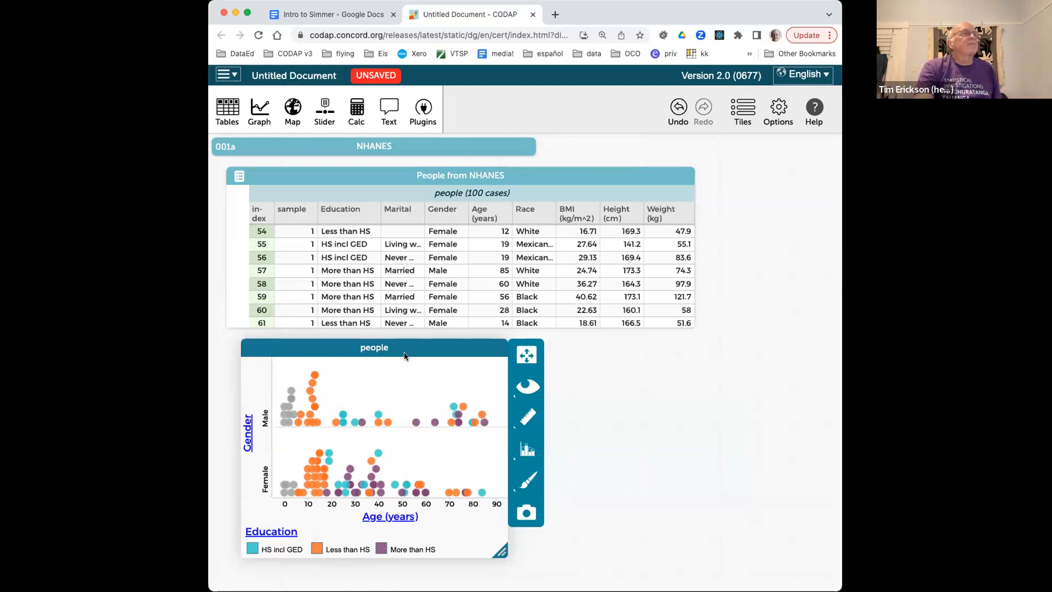
# Move the graph up slightly and replace Gender with Height on its vertical axis
pyautogui.moveTo(408, 348); pyautogui.dragTo(412, 340)
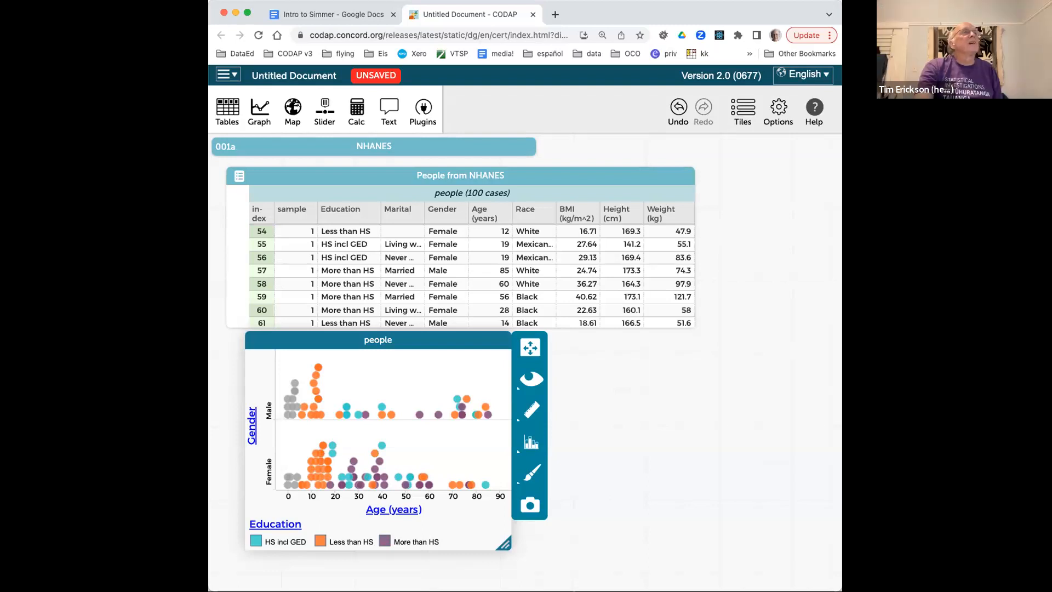
pyautogui.scroll(1, 574, 234)
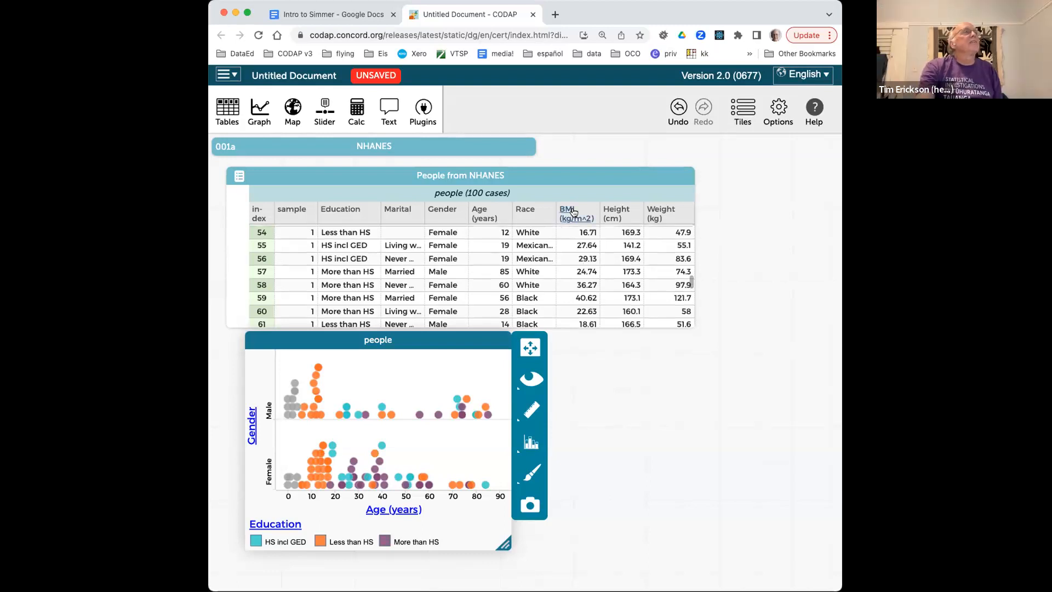
pyautogui.moveTo(616, 215); pyautogui.dragTo(251, 392)
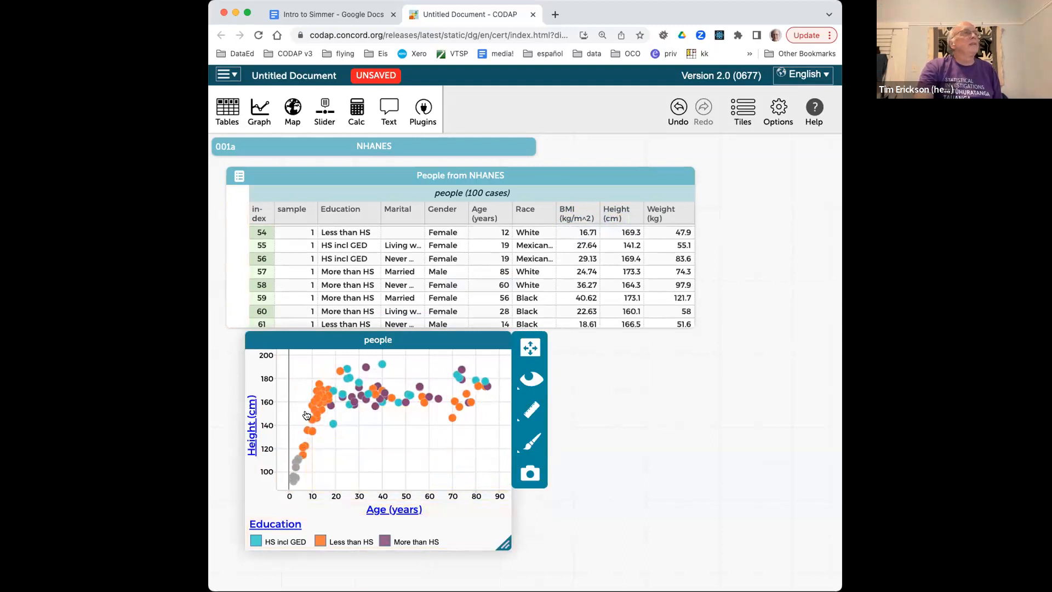
pyautogui.moveTo(325, 388)
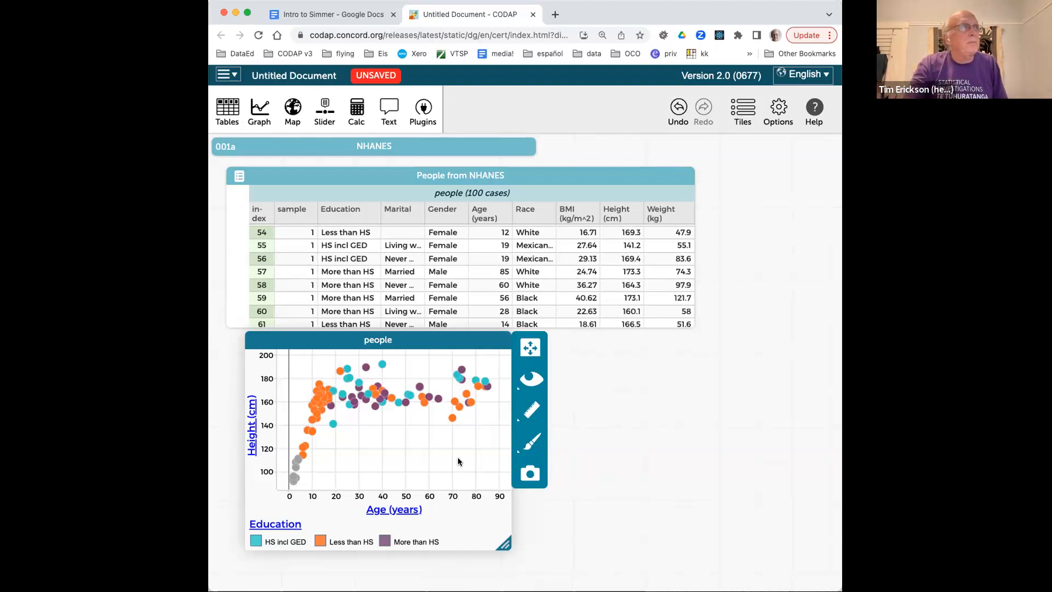
# Switch to the Intro to Simmer document in Google Docs and review its links and session plan
pyautogui.click(337, 16)
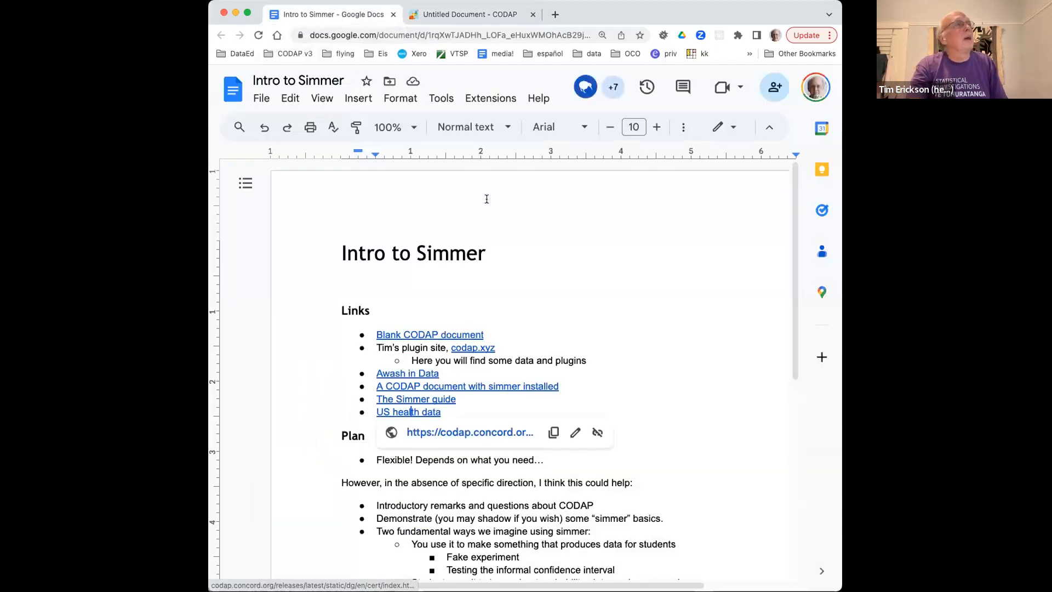
pyautogui.scroll(-2, 487, 199)
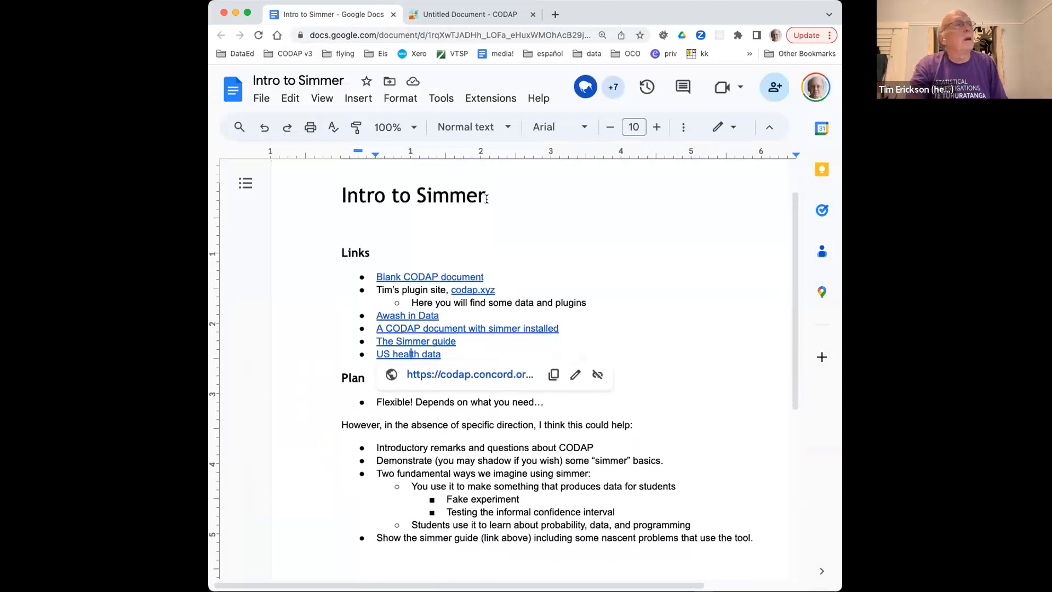
pyautogui.scroll(1, 487, 199)
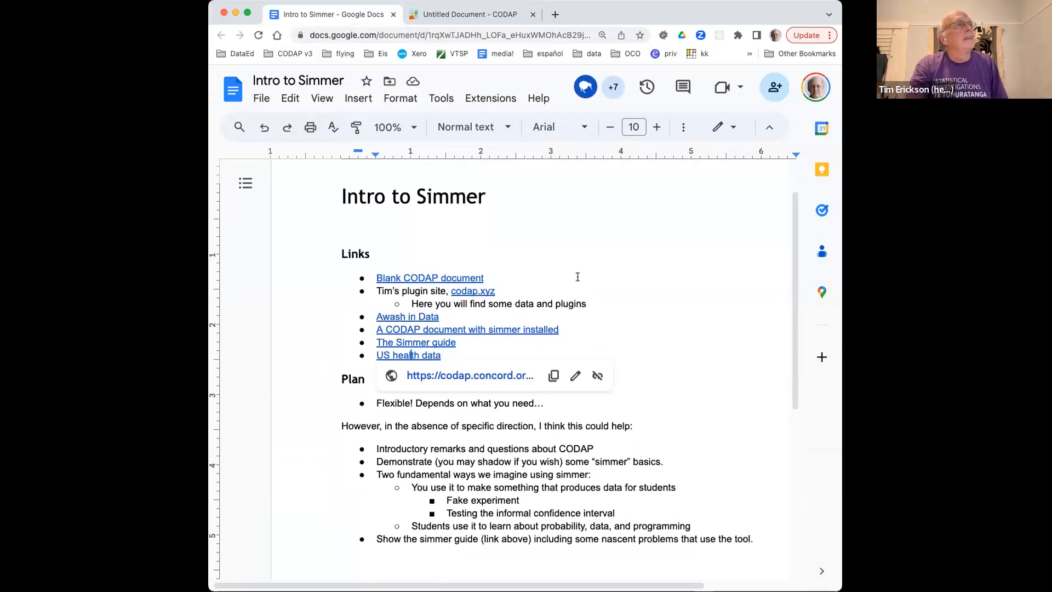
pyautogui.doubleClick(577, 277)
pyautogui.click(515, 198)
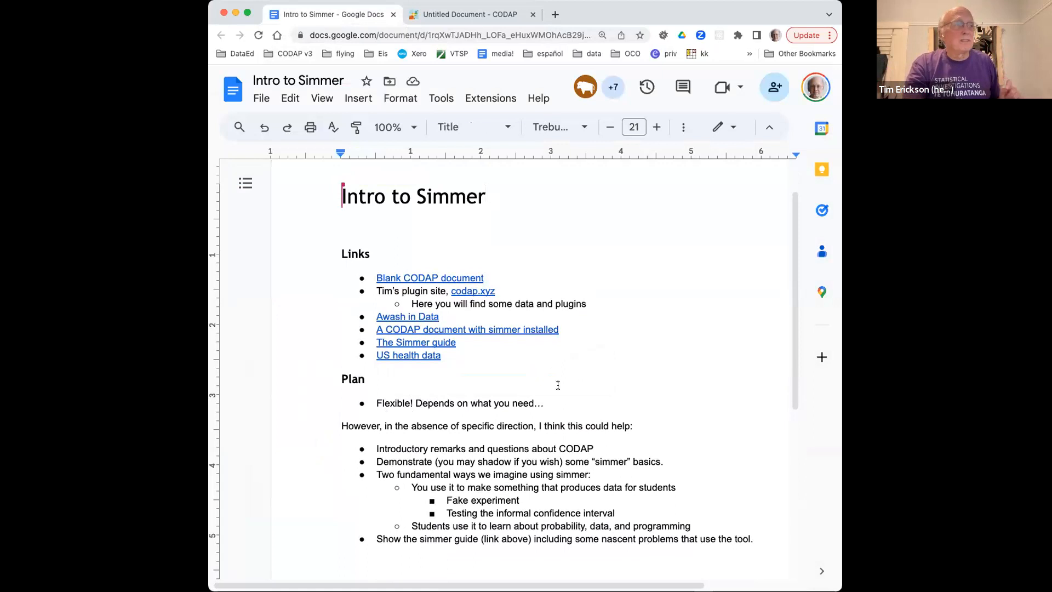
pyautogui.click(391, 451)
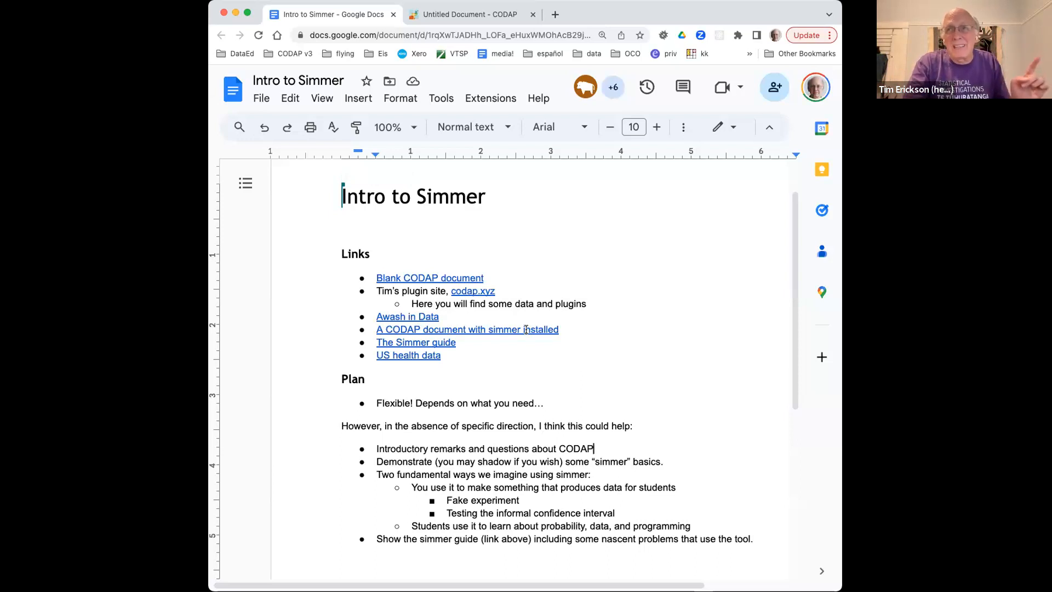
# Open the linked CODAP document with simmer installed and make the simmer window narrower and shorter
pyautogui.click(507, 329)
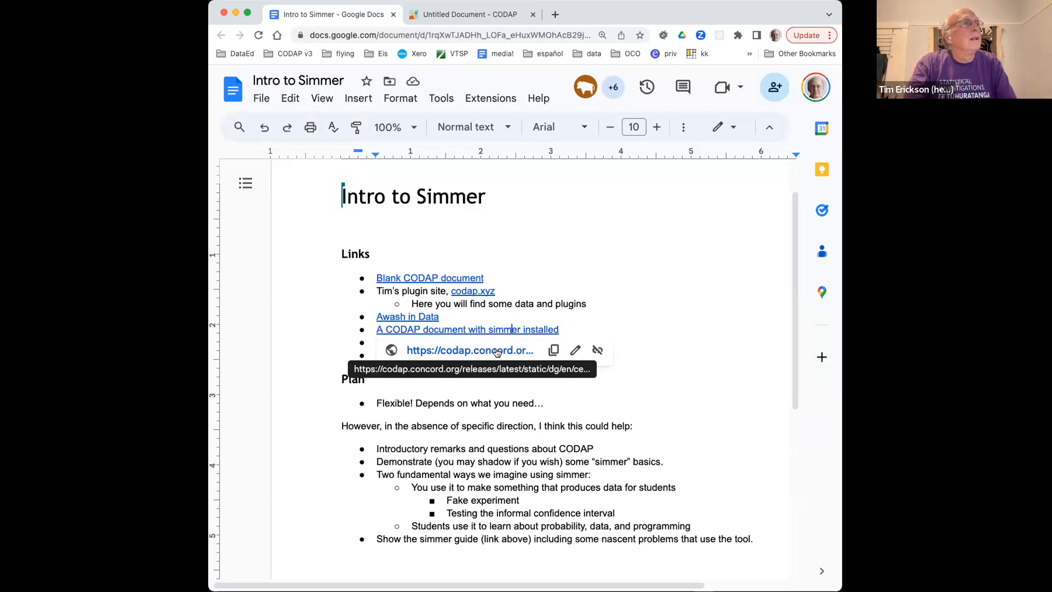
pyautogui.click(495, 349)
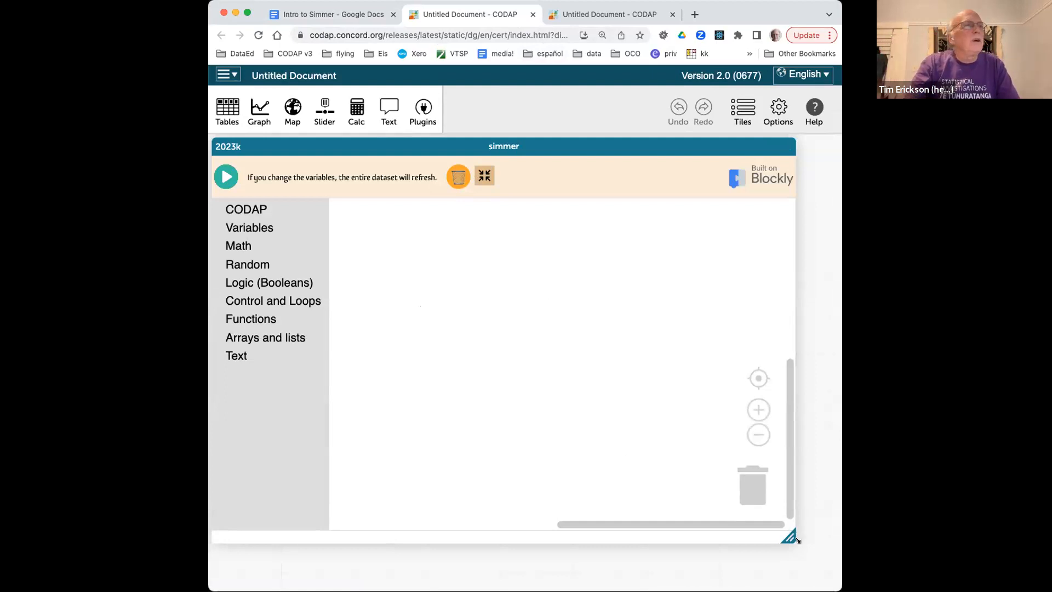
pyautogui.moveTo(789, 533); pyautogui.dragTo(723, 453)
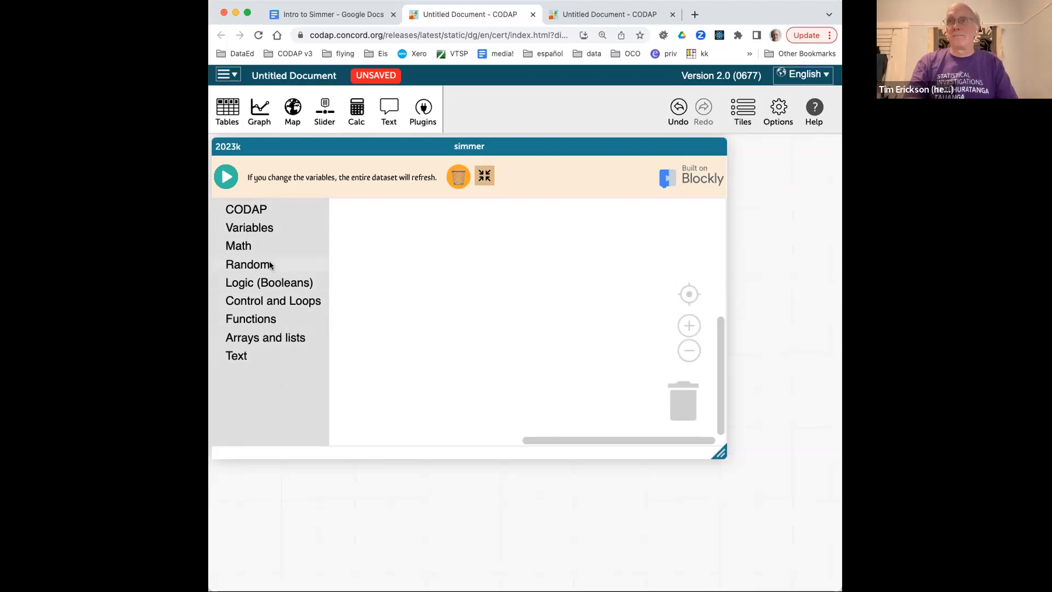
# Build a block that sets the variable die1 to a random integer from 1 to 6
pyautogui.click(250, 265)
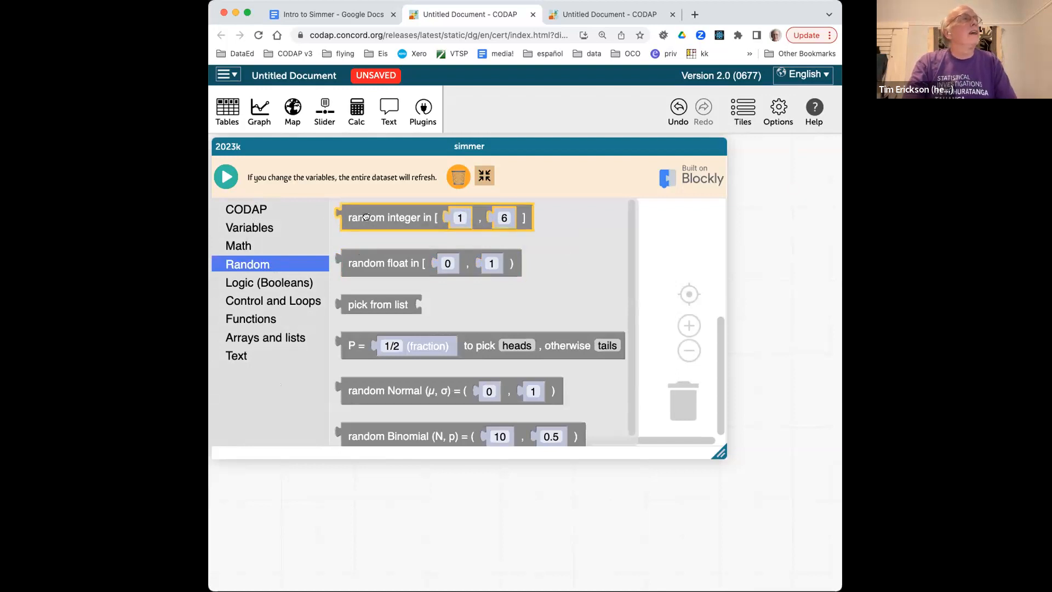
pyautogui.moveTo(366, 217); pyautogui.dragTo(476, 274)
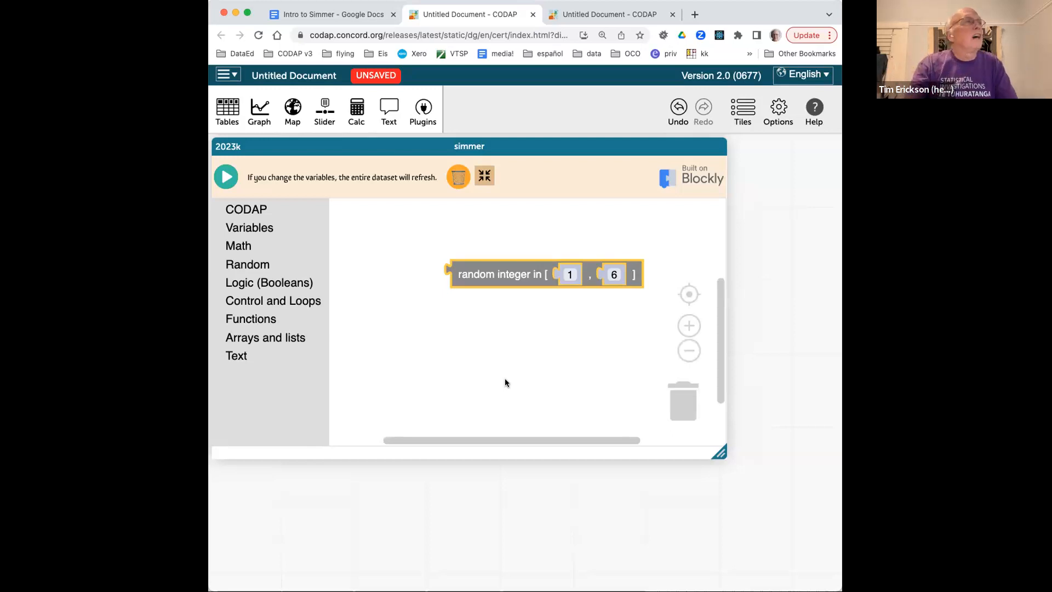
pyautogui.click(254, 229)
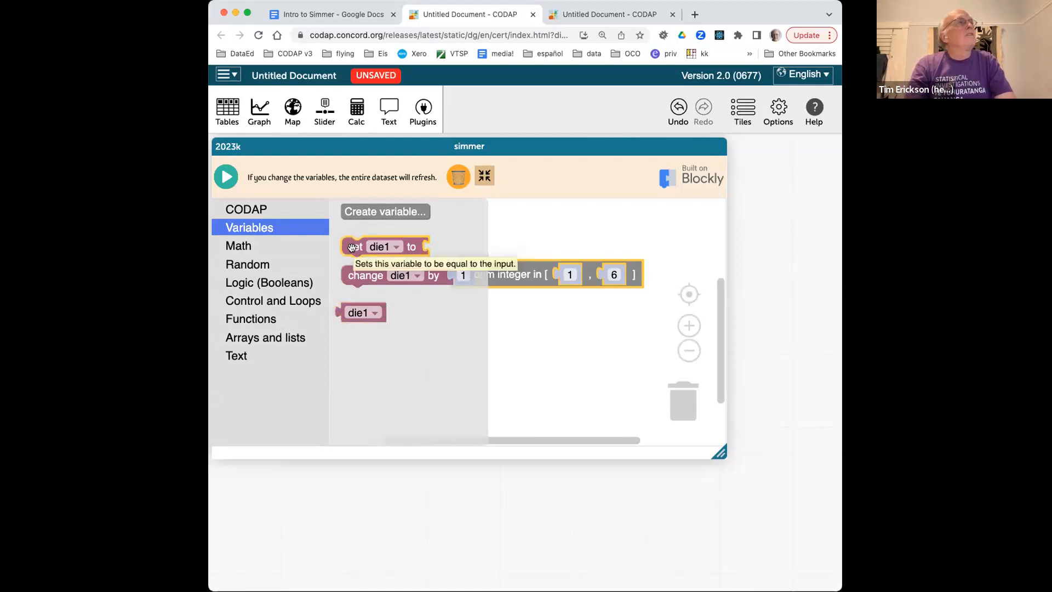
pyautogui.moveTo(353, 247)
pyautogui.mouseDown()
pyautogui.moveTo(385, 249)
pyautogui.moveTo(374, 272)
pyautogui.mouseUp()
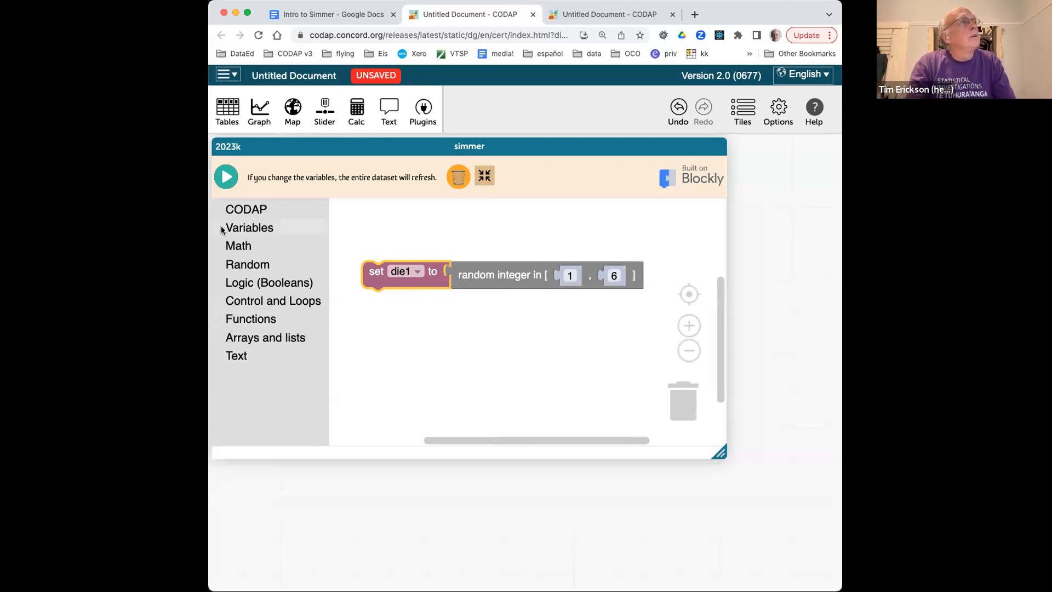
# Attach a "send variables to CODAP" block beneath the set die1 block
pyautogui.click(252, 212)
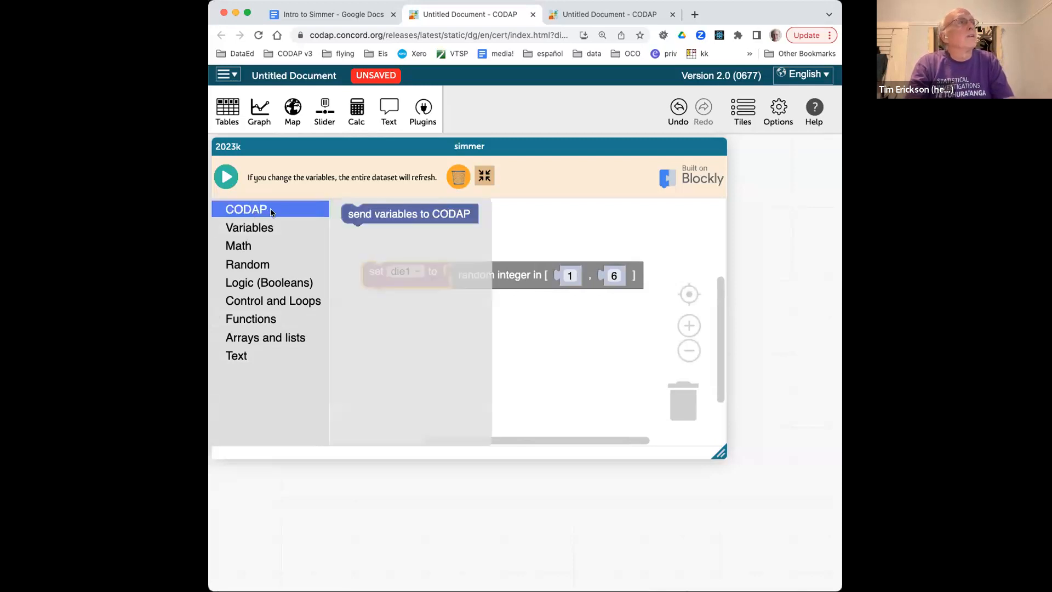
pyautogui.click(359, 219)
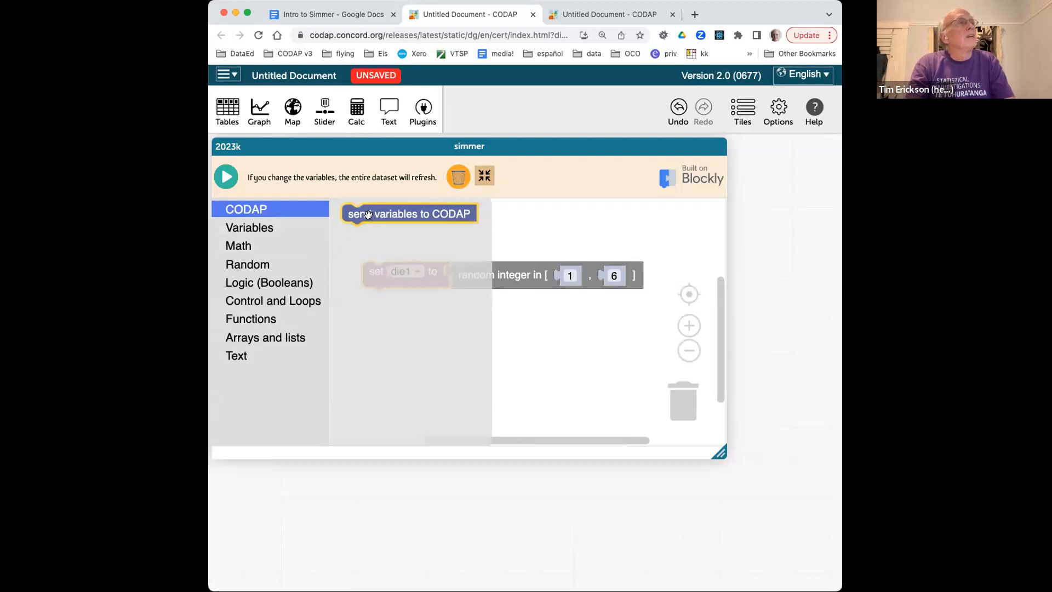
pyautogui.moveTo(373, 212); pyautogui.dragTo(395, 300)
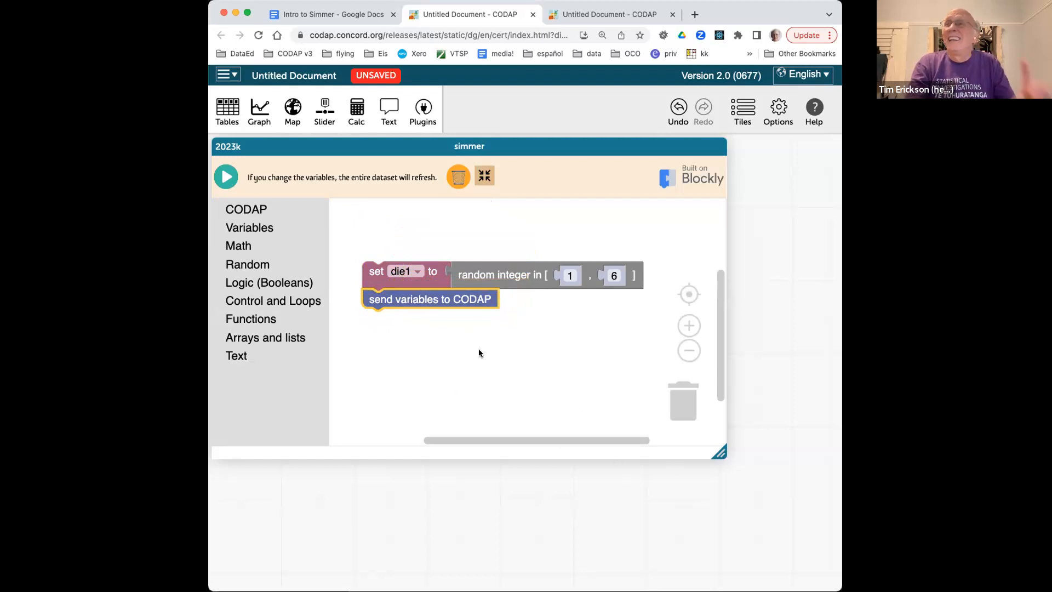
# Run the die program five times and place the results table below the program blocks
pyautogui.click(227, 177)
pyautogui.moveTo(369, 298); pyautogui.dragTo(291, 416)
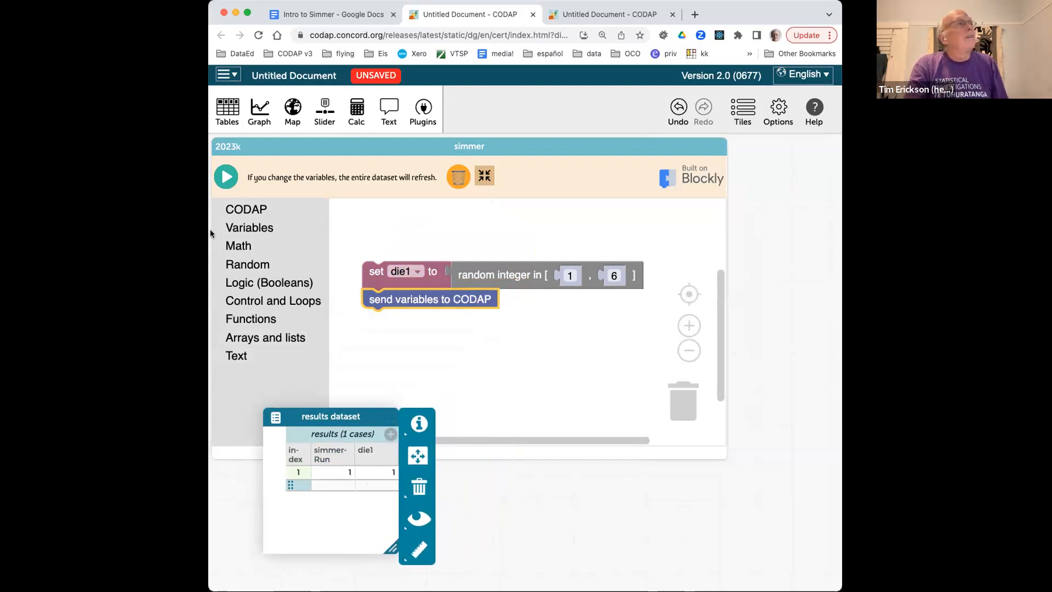
pyautogui.click(225, 182)
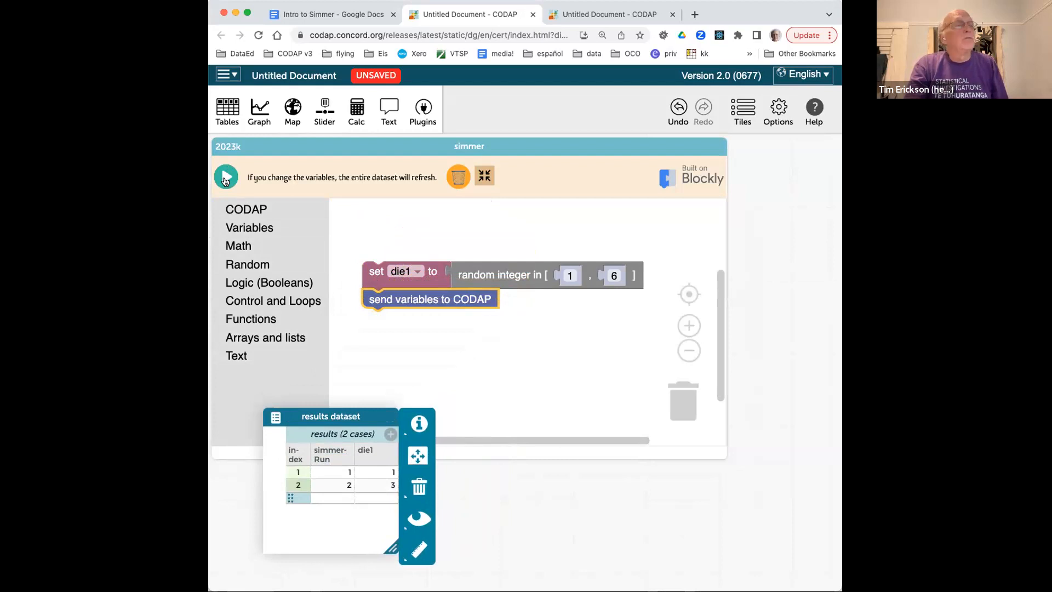
pyautogui.click(225, 181)
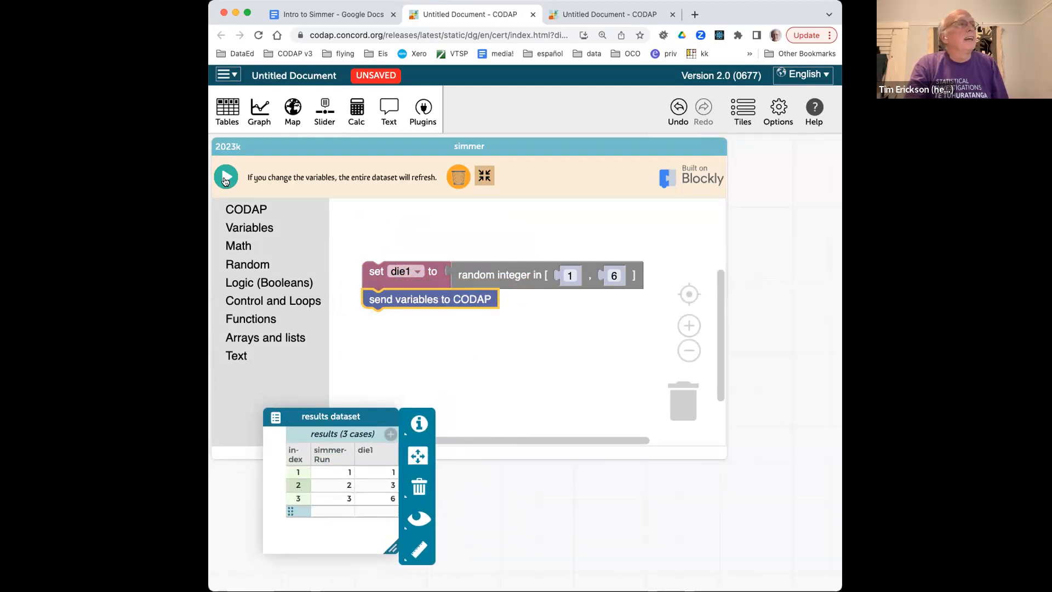
pyautogui.click(225, 181)
pyautogui.click(225, 182)
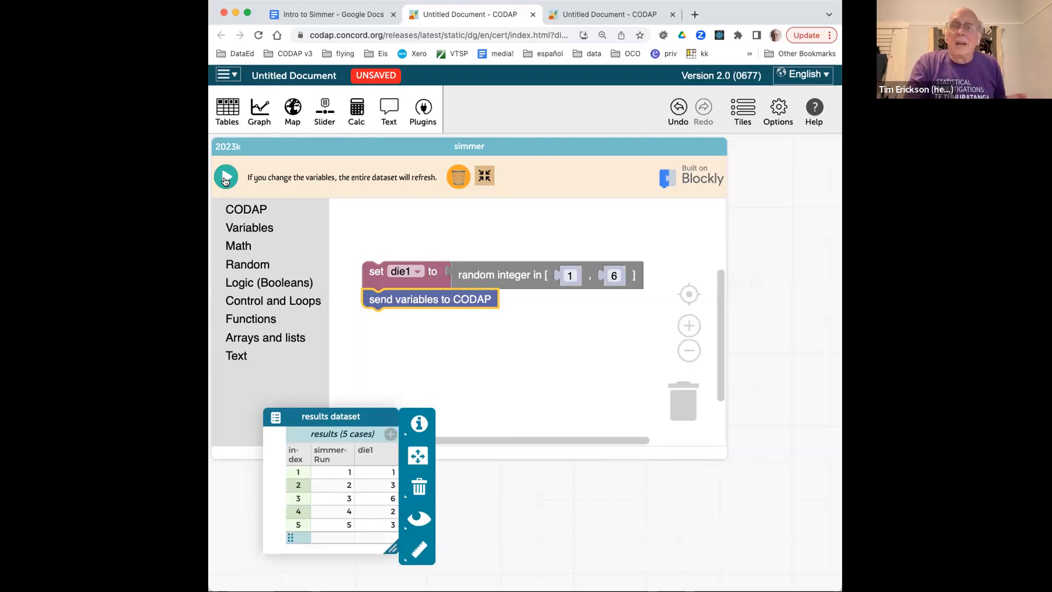
# Create a graph of the results with die1 on the horizontal axis and place it below the program blocks
pyautogui.click(259, 112)
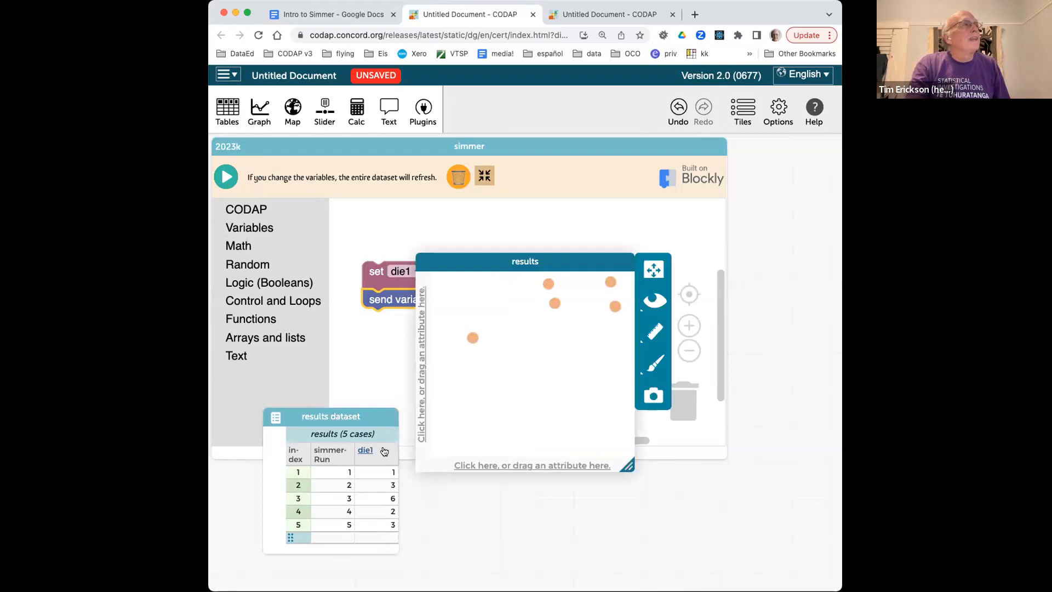
pyautogui.moveTo(379, 453); pyautogui.dragTo(473, 462)
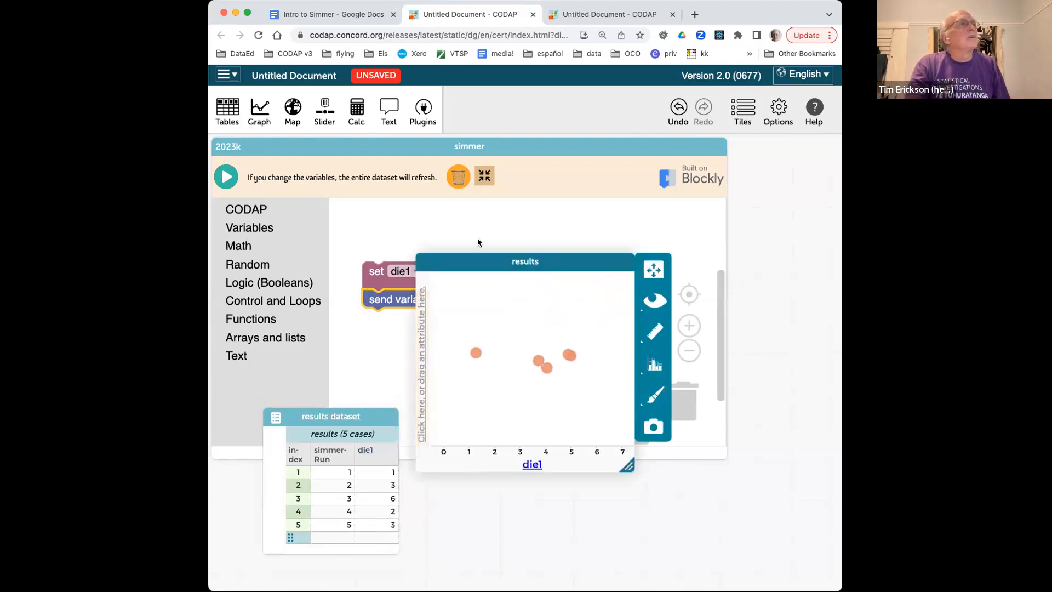
pyautogui.moveTo(485, 261); pyautogui.dragTo(554, 357)
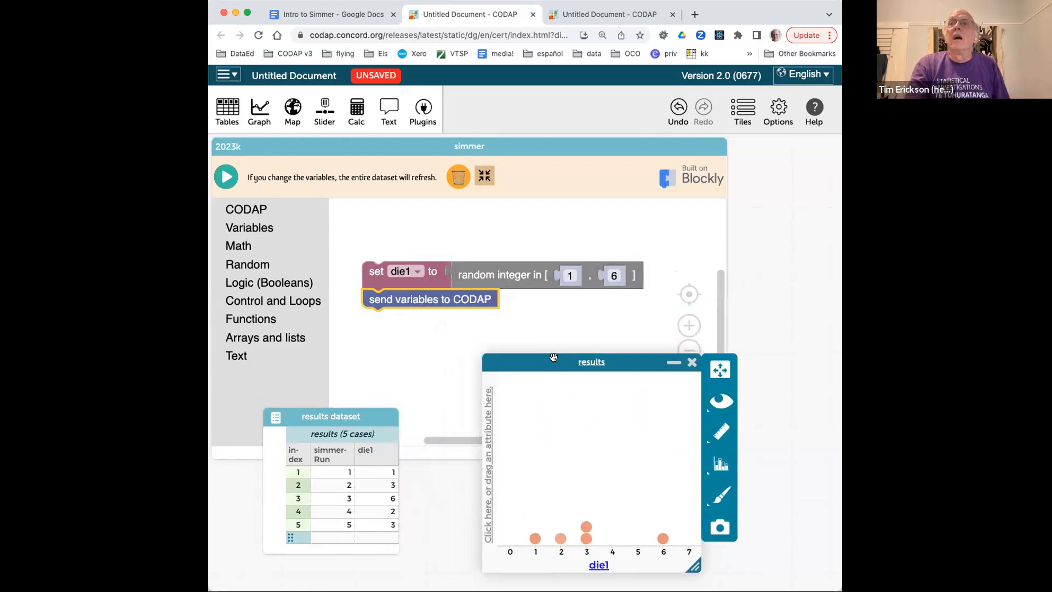
# Run the die program 16 more times to add rolls to the results table and graph
pyautogui.click(227, 181)
pyautogui.click(227, 181)
pyautogui.click(226, 180)
pyautogui.click(227, 181)
pyautogui.click(227, 180)
pyautogui.click(227, 181)
pyautogui.click(227, 180)
pyautogui.click(227, 181)
pyautogui.click(227, 180)
pyautogui.click(226, 180)
pyautogui.click(226, 181)
pyautogui.click(226, 180)
pyautogui.click(226, 180)
pyautogui.click(226, 180)
pyautogui.click(226, 180)
pyautogui.click(226, 180)
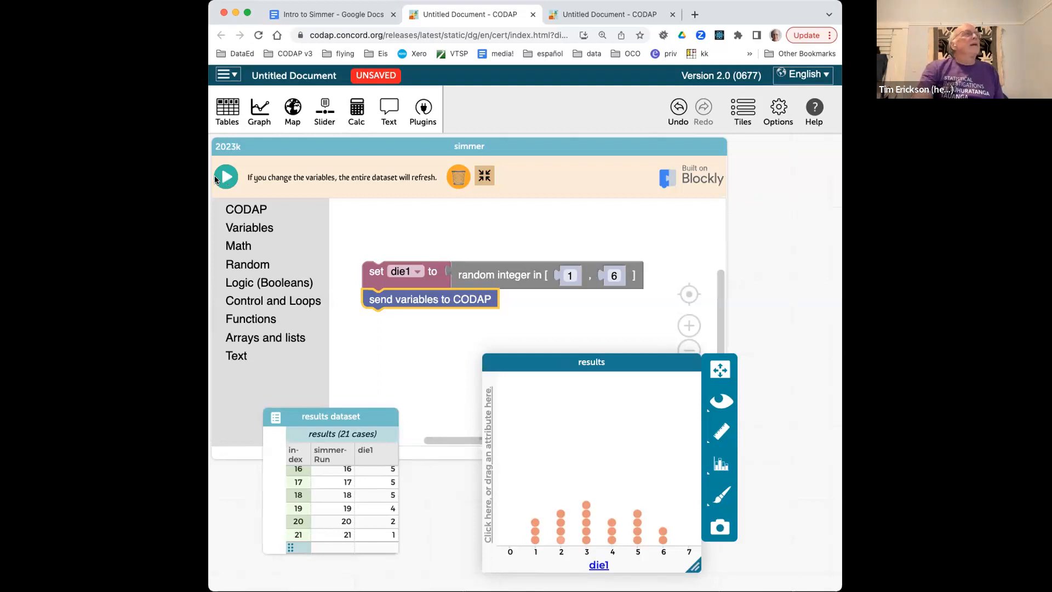
# Wrap the die blocks in a "repeat 10 times" loop and run the program twice
pyautogui.click(268, 302)
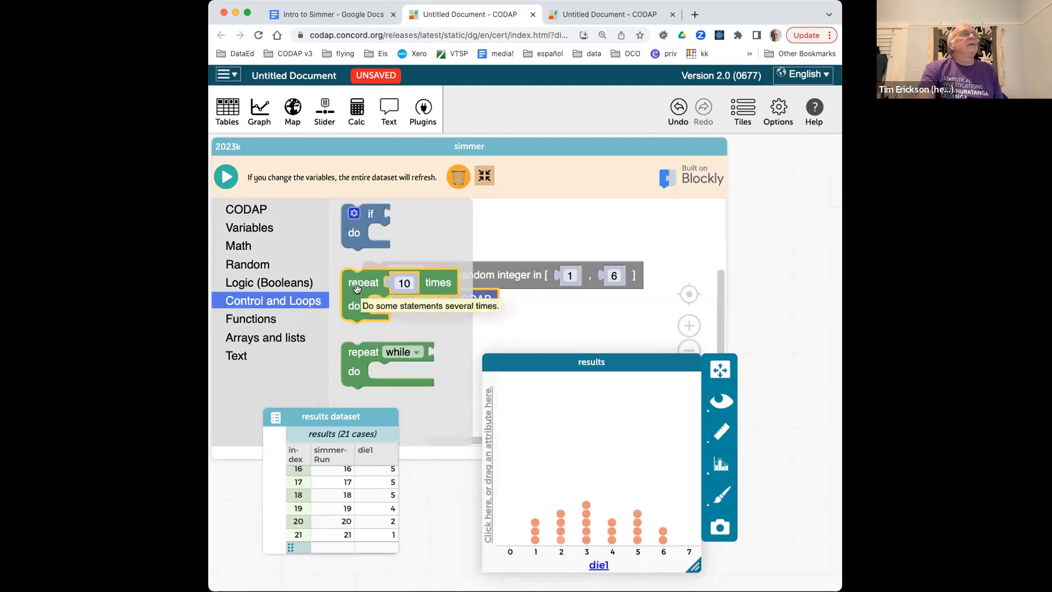
pyautogui.moveTo(363, 287); pyautogui.dragTo(357, 256)
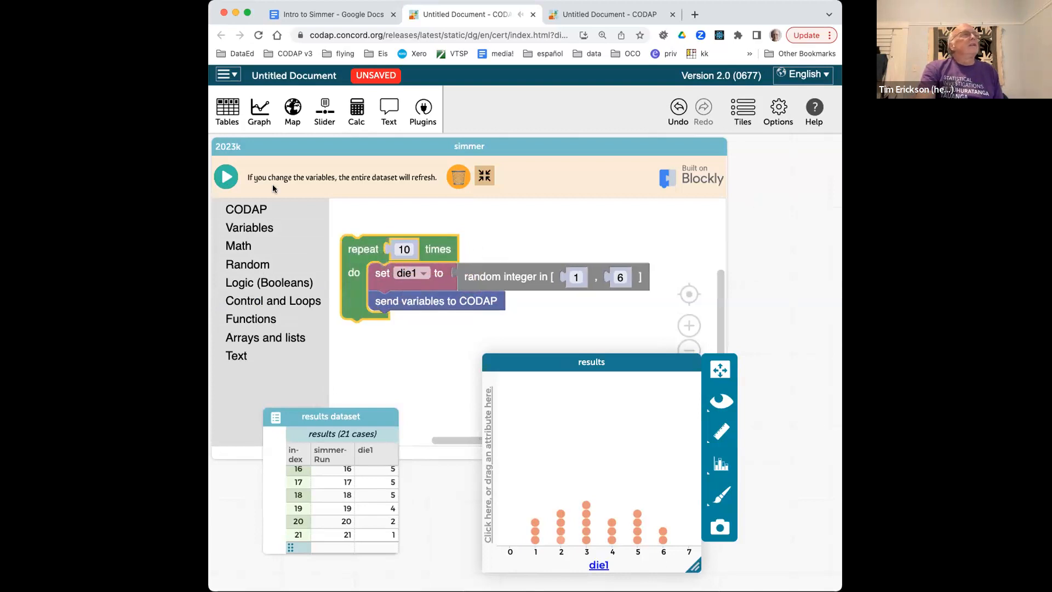
pyautogui.click(228, 179)
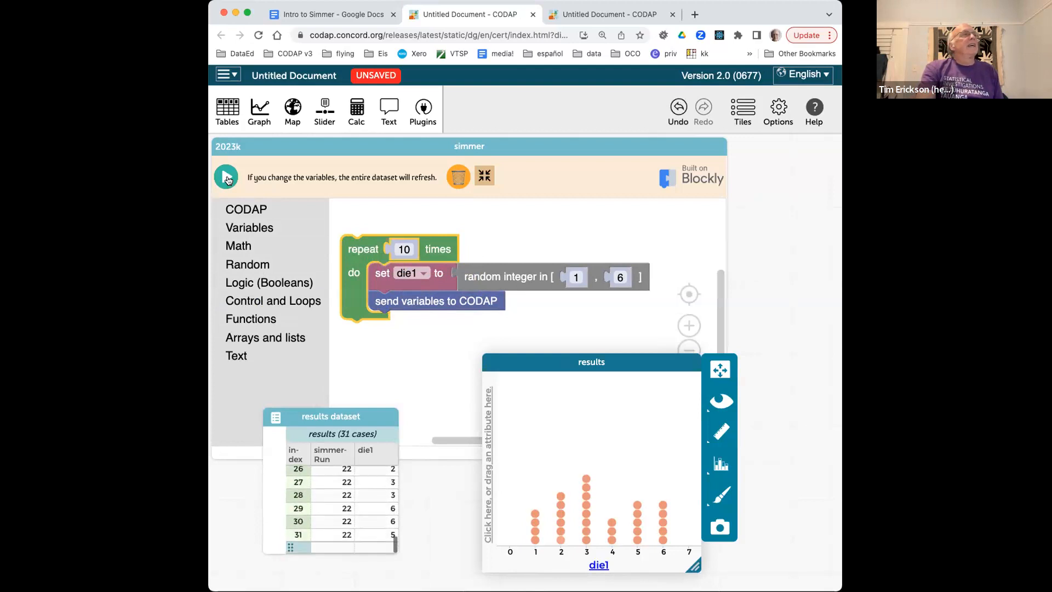
pyautogui.click(226, 178)
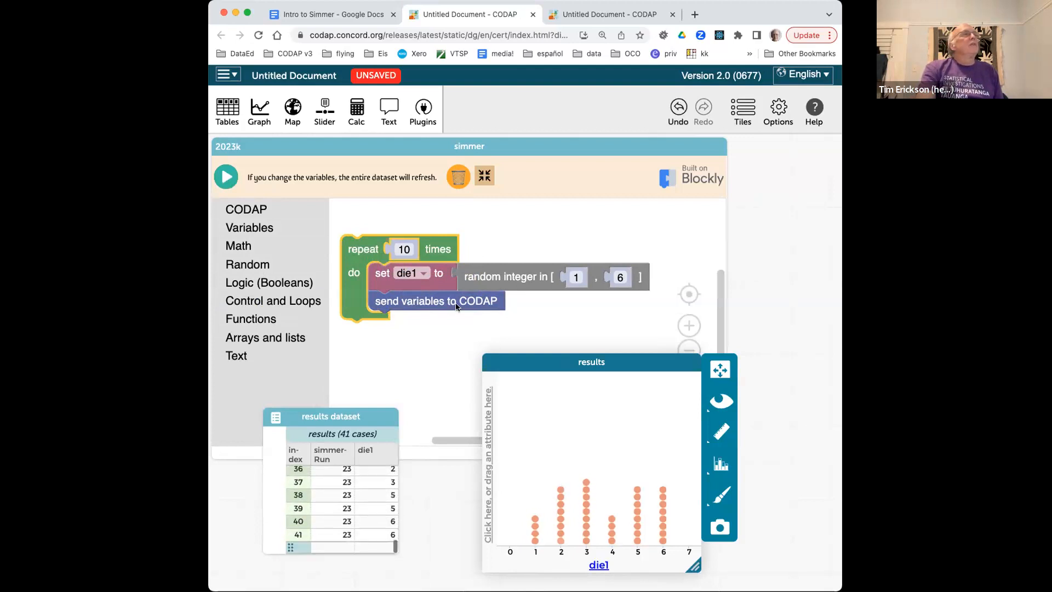
# Set the loop's repeat count to 100 and run the die program once
pyautogui.click(419, 257)
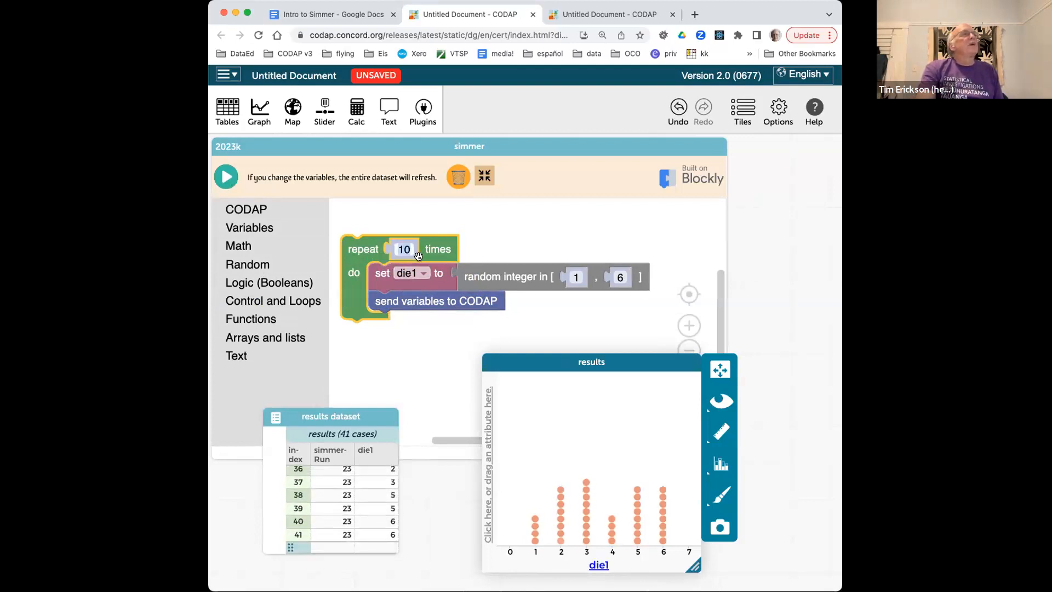
pyautogui.press('Right')
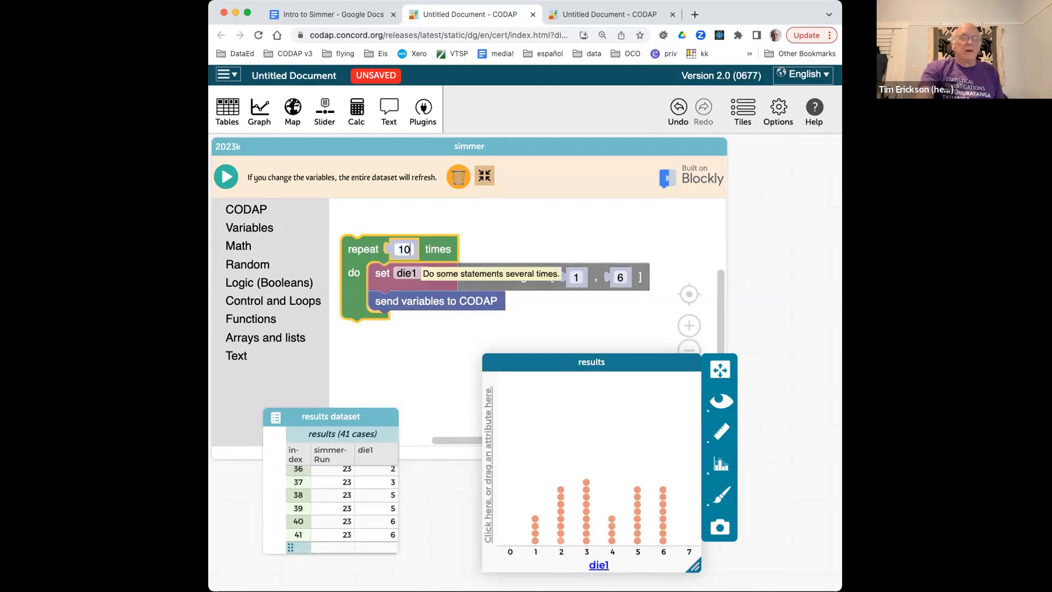
pyautogui.write('0')
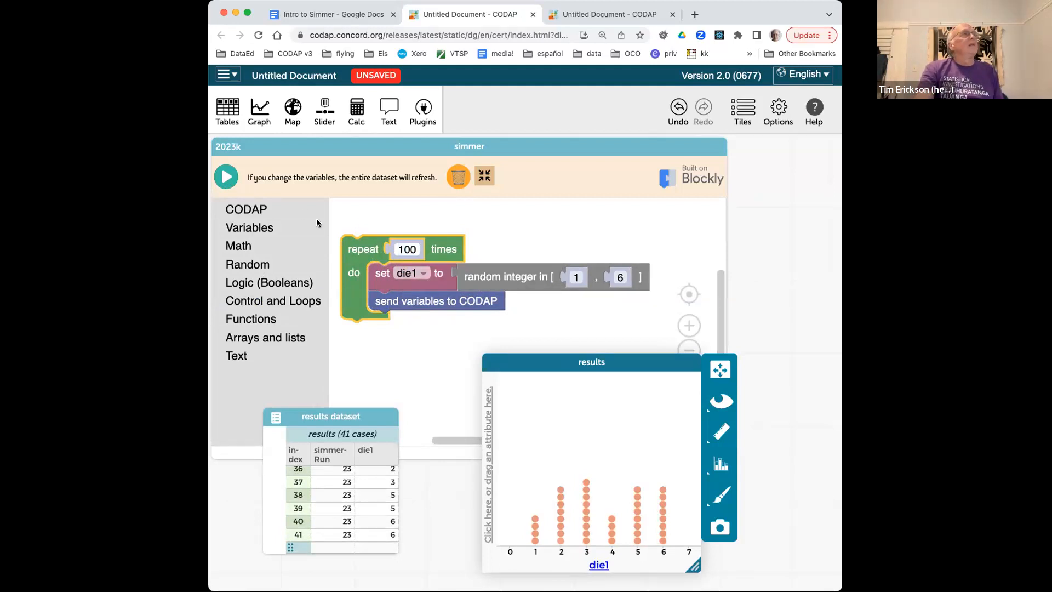
pyautogui.click(225, 178)
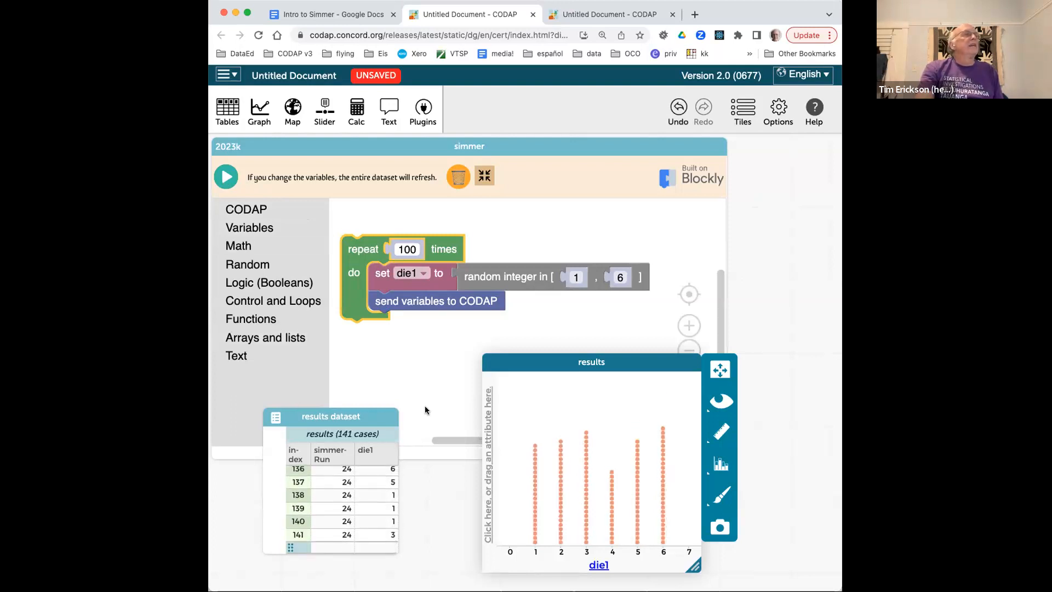
# Set the loop's repeat count to 59 and run the die program once
pyautogui.click(401, 250)
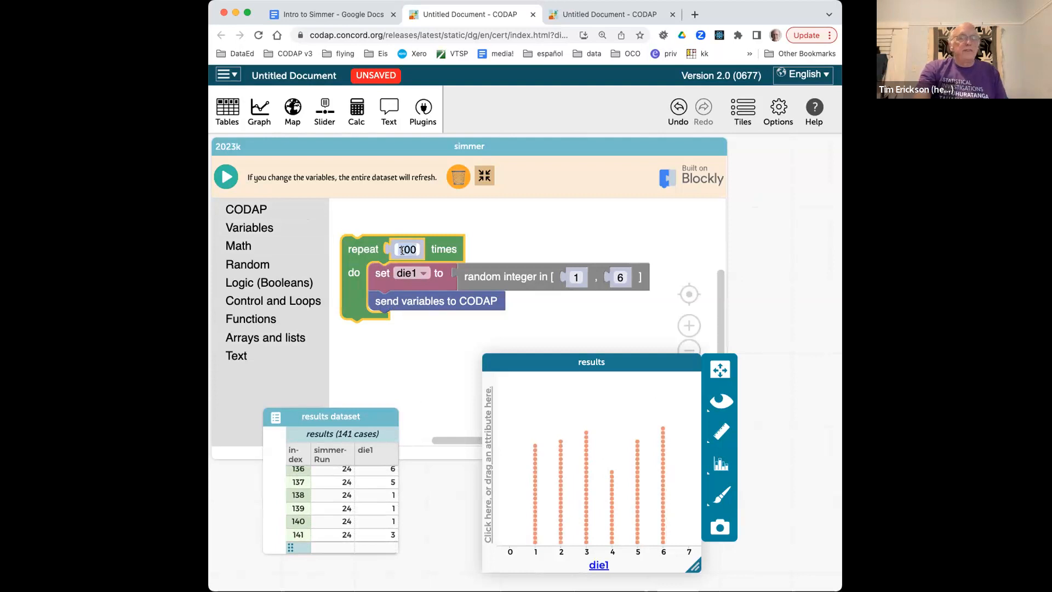
pyautogui.write('59')
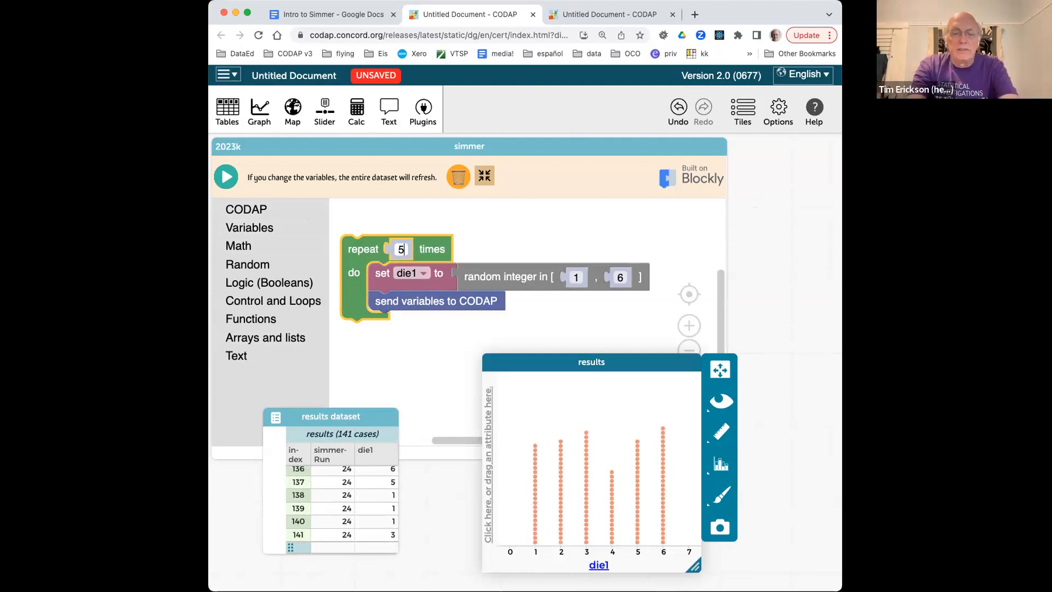
pyautogui.click(236, 180)
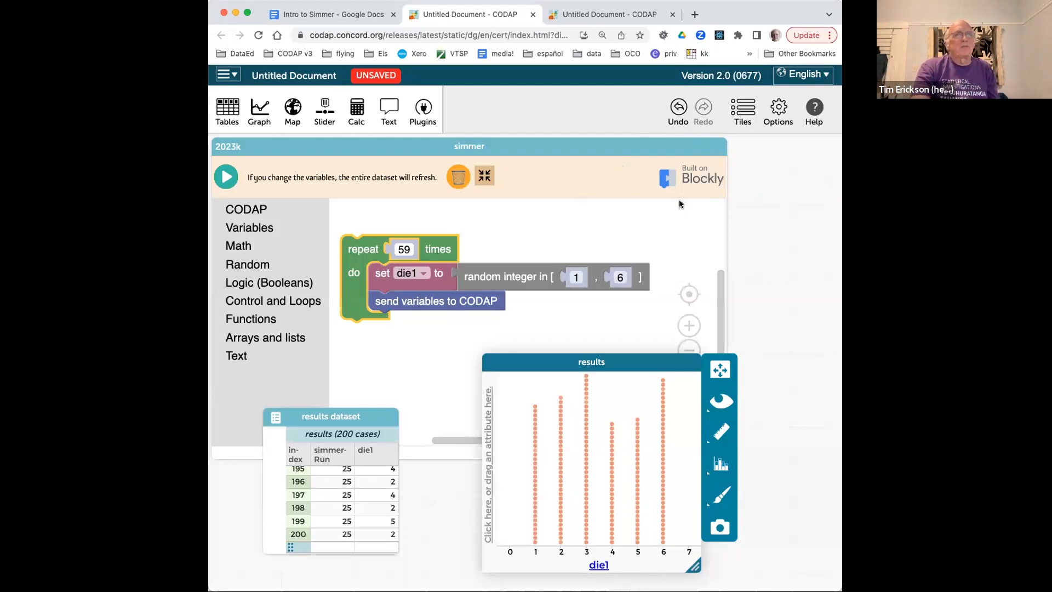
pyautogui.click(495, 231)
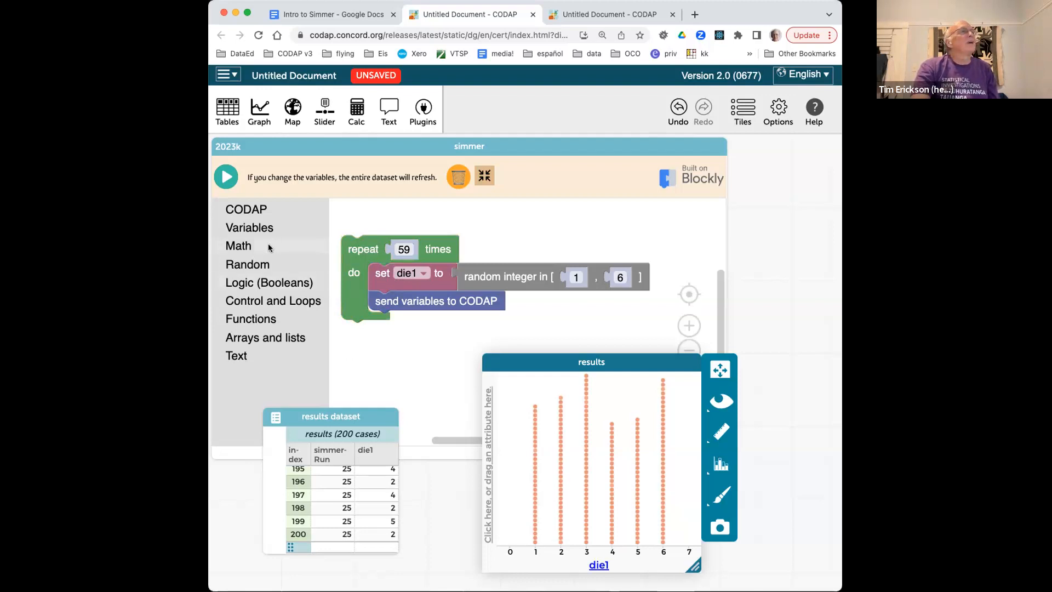
pyautogui.click(274, 228)
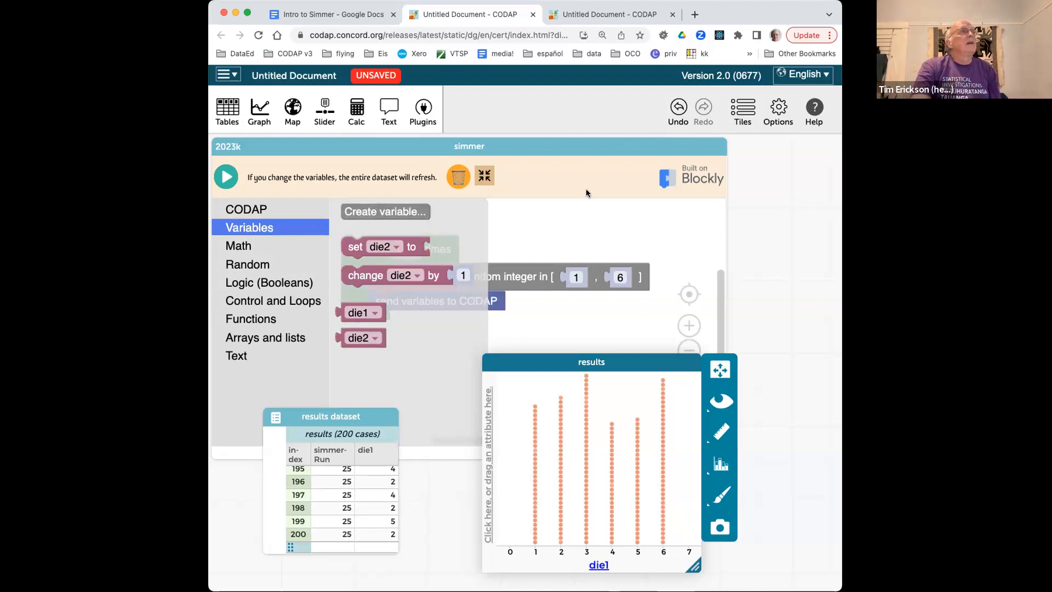
pyautogui.click(584, 219)
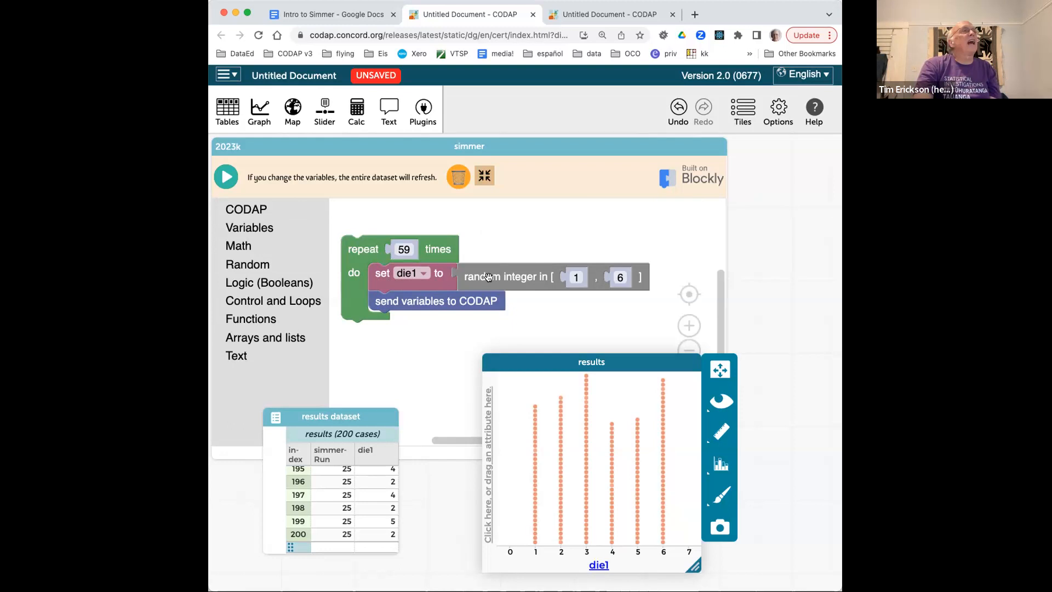
# Duplicate the "set die1 to random integer in [1, 6]" block, insert the copy above "send variables to CODAP", and switch its variable to die2
pyautogui.moveTo(516, 281)
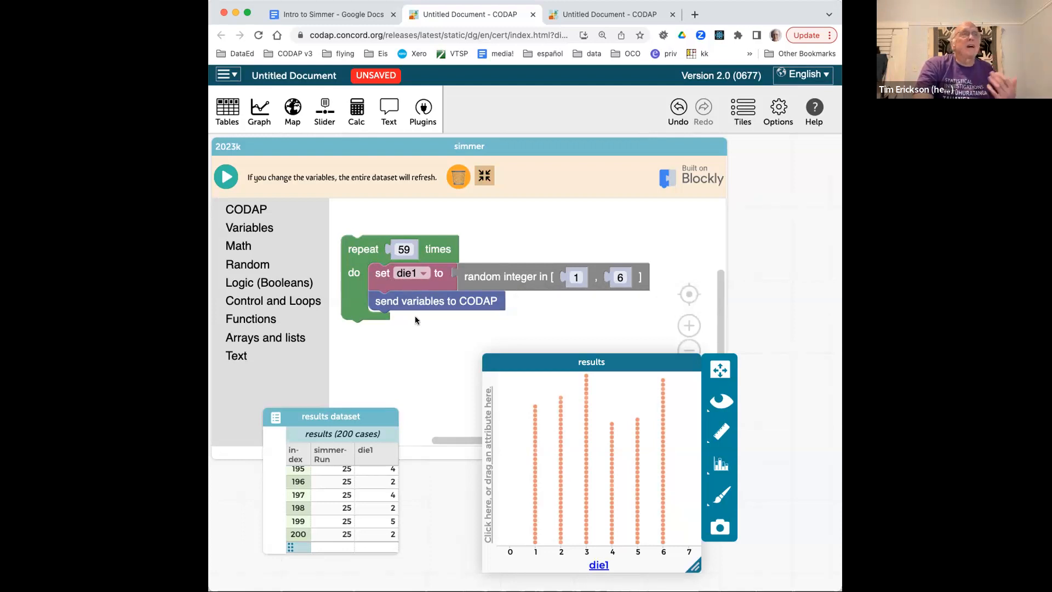
pyautogui.click(380, 278)
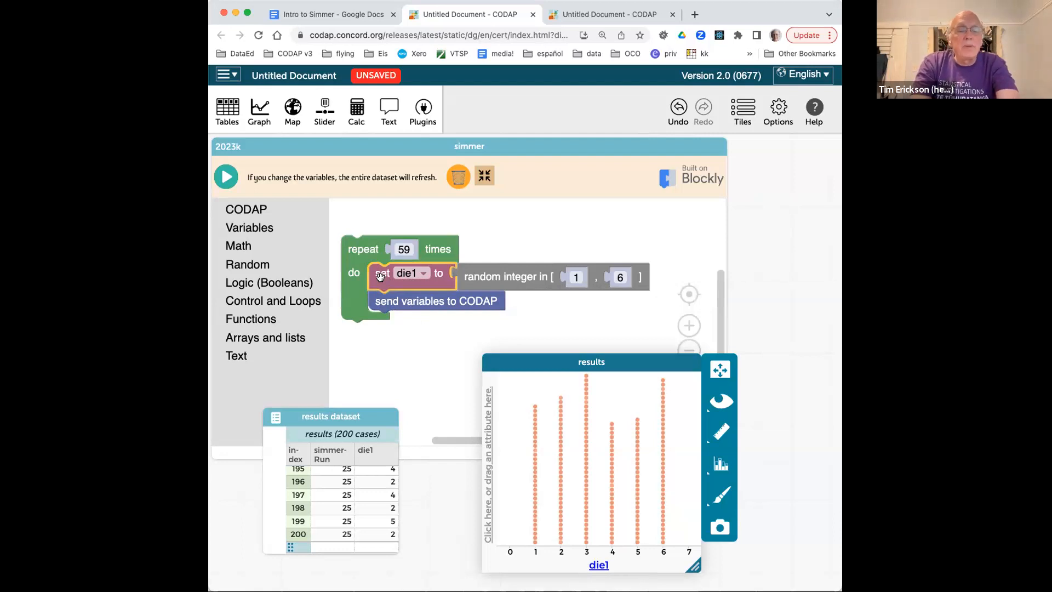
pyautogui.hotkey('ctrl', 'c')
pyautogui.hotkey('ctrl', 'v')
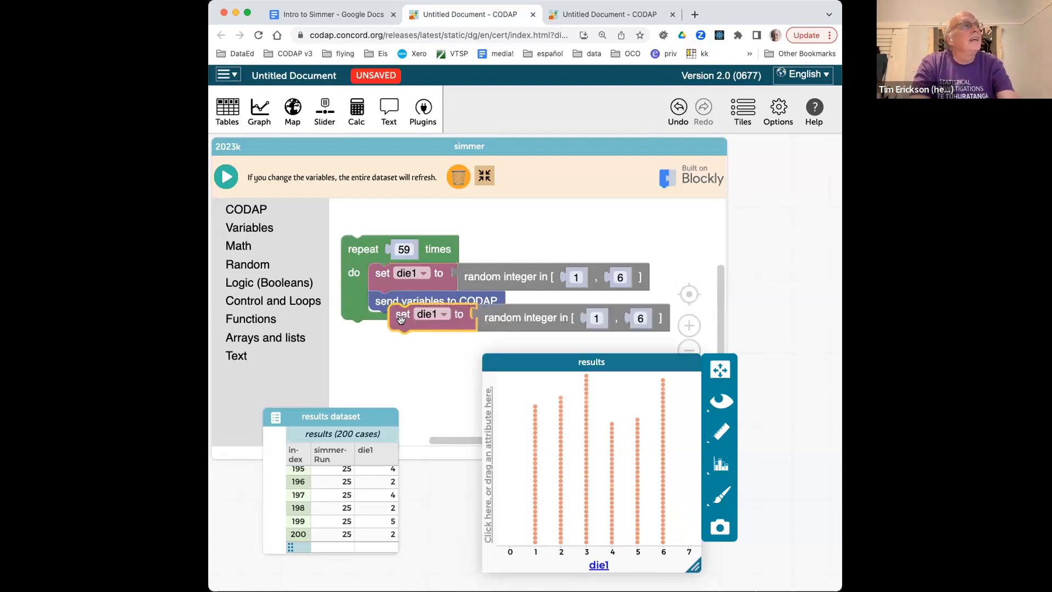
pyautogui.moveTo(399, 319); pyautogui.dragTo(379, 356)
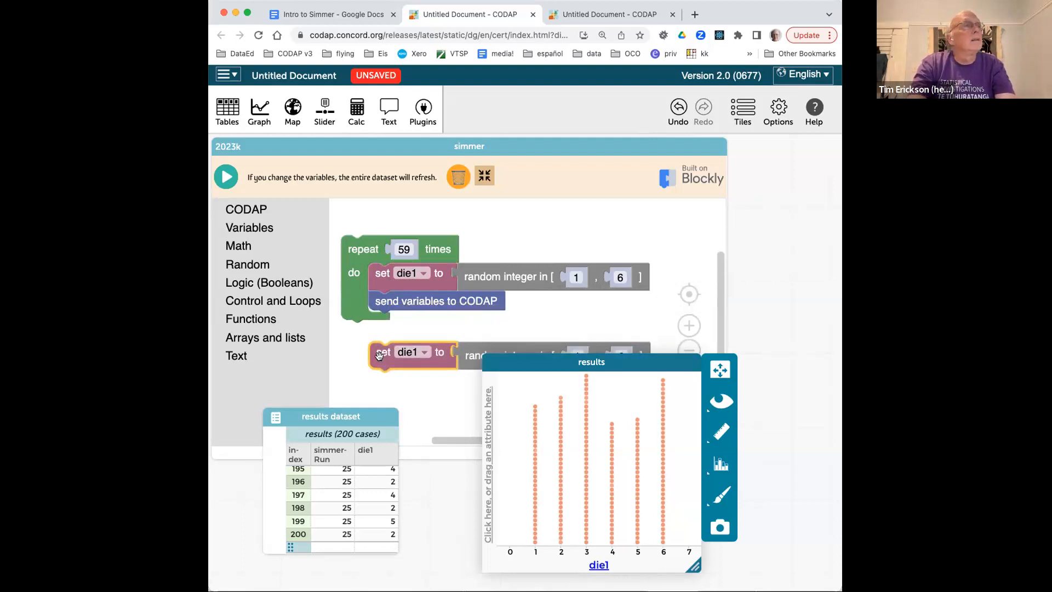
pyautogui.moveTo(381, 358); pyautogui.dragTo(380, 305)
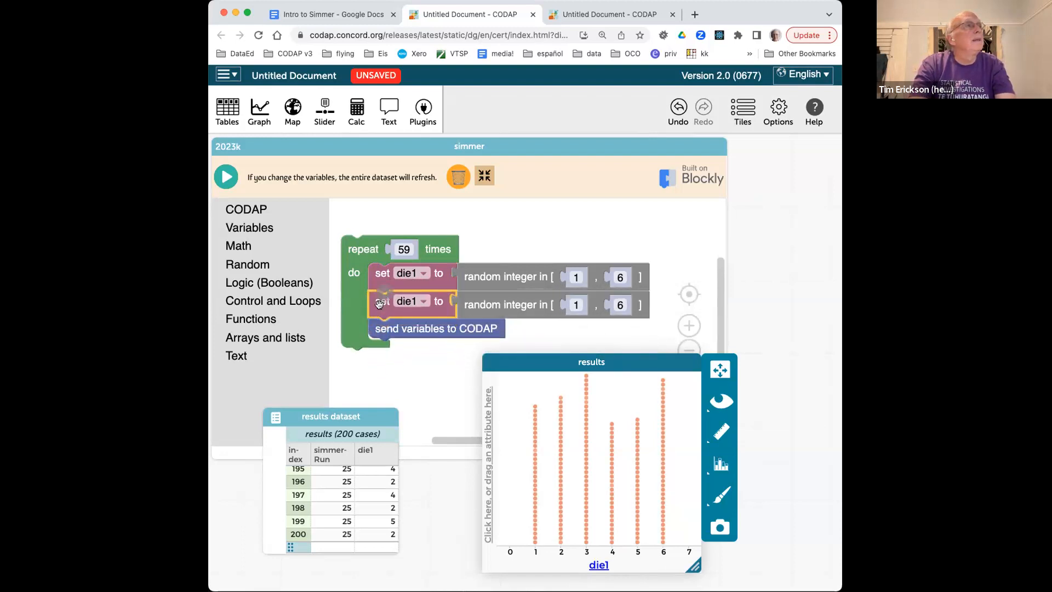
pyautogui.click(422, 301)
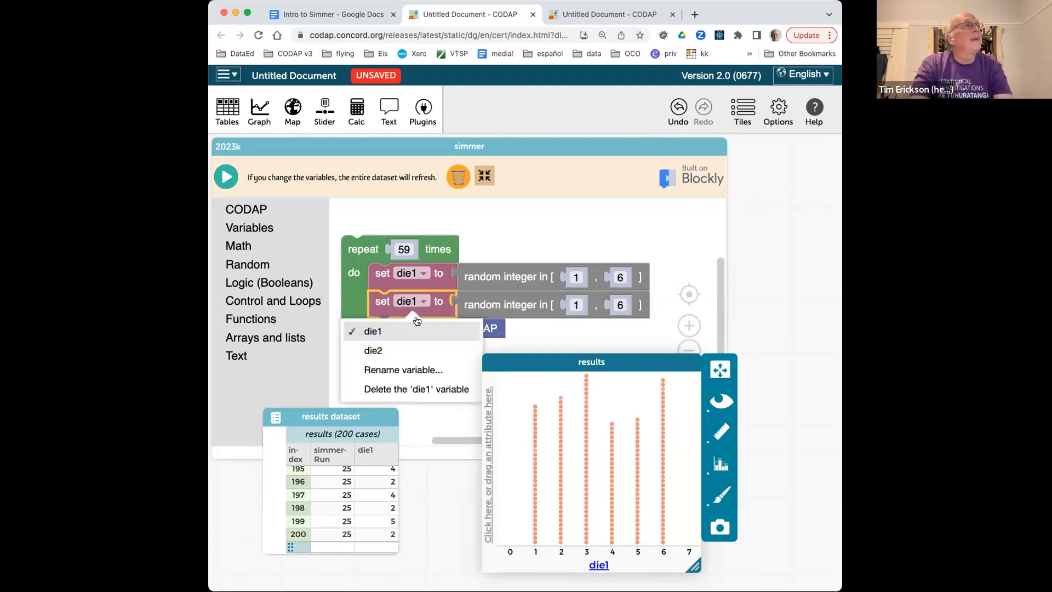
pyautogui.click(404, 351)
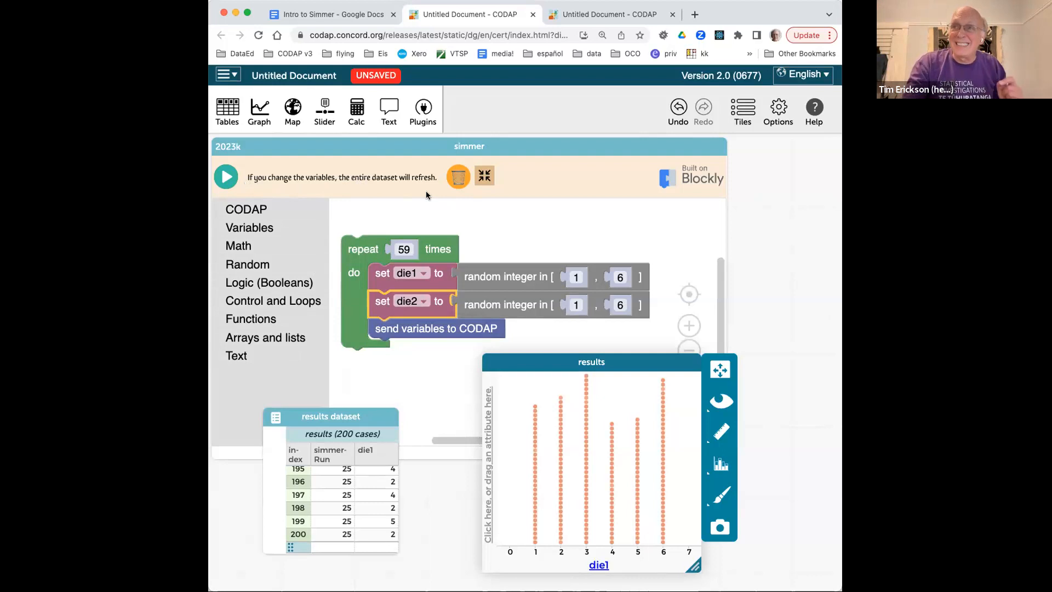
# Set the loop's repeat count to 200 and run the two-dice program
pyautogui.click(402, 250)
pyautogui.write('200')
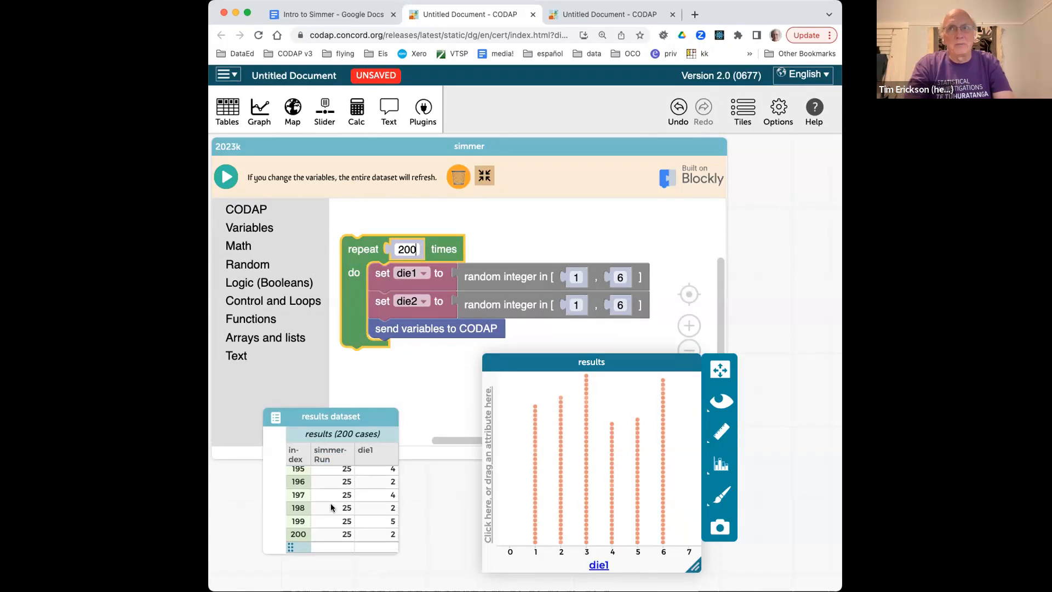
pyautogui.click(225, 177)
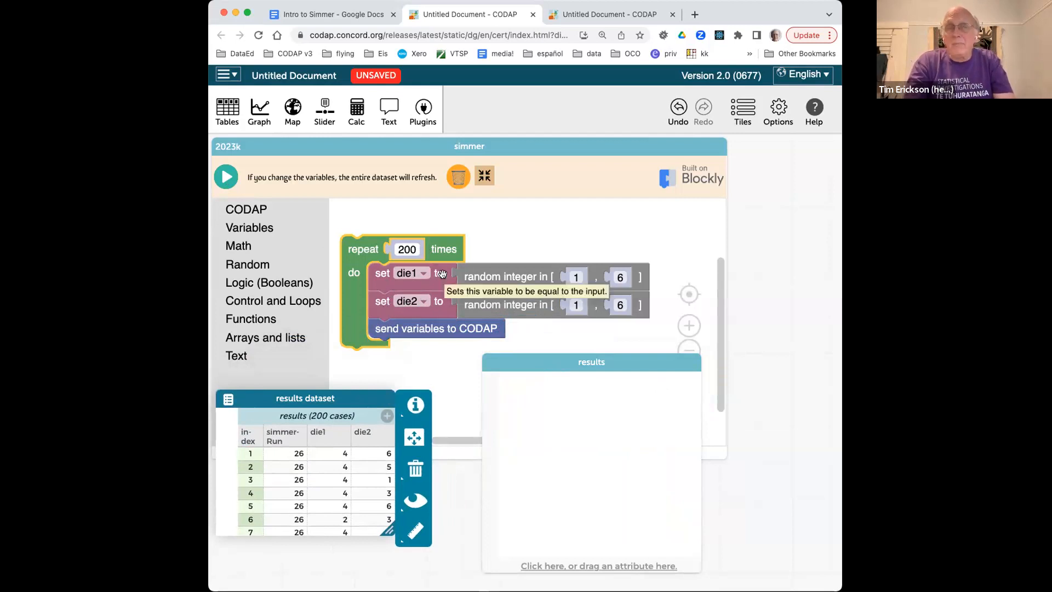
pyautogui.click(246, 246)
pyautogui.click(349, 293)
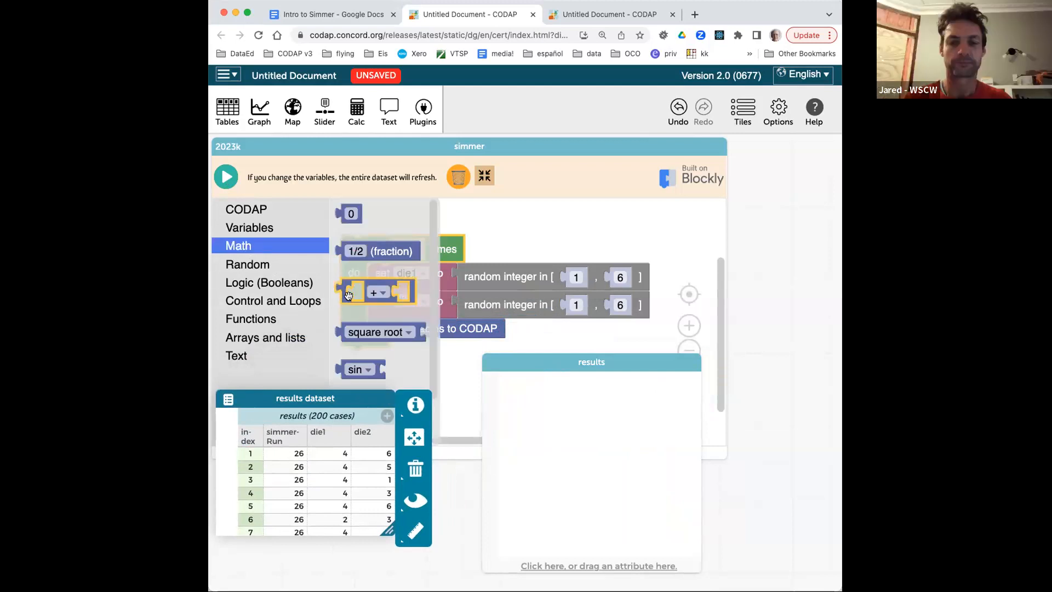
pyautogui.click(257, 247)
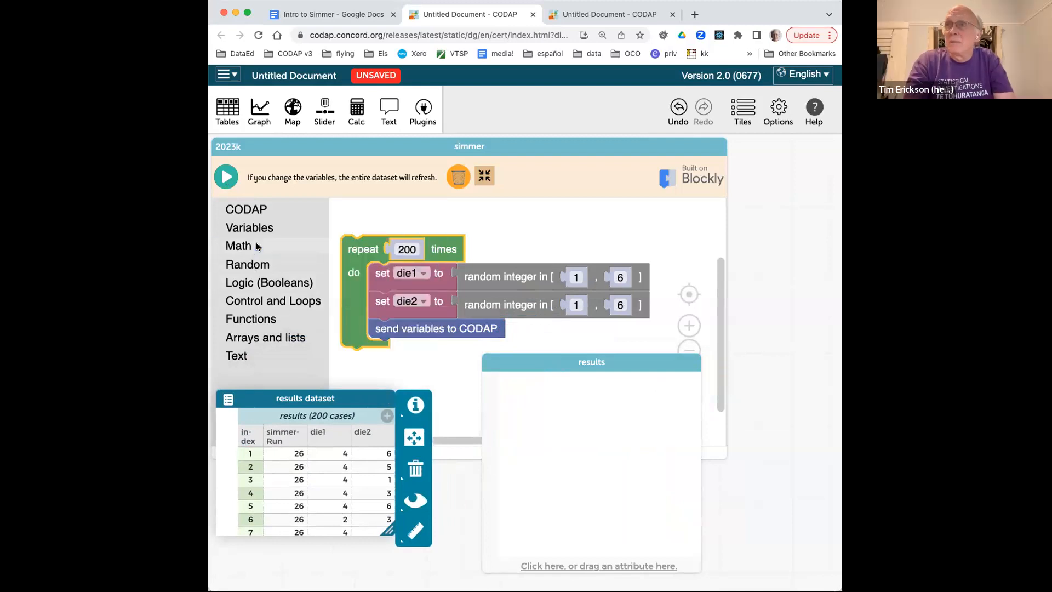
# Widen the results table slightly and add a new attribute named "sum"
pyautogui.click(387, 416)
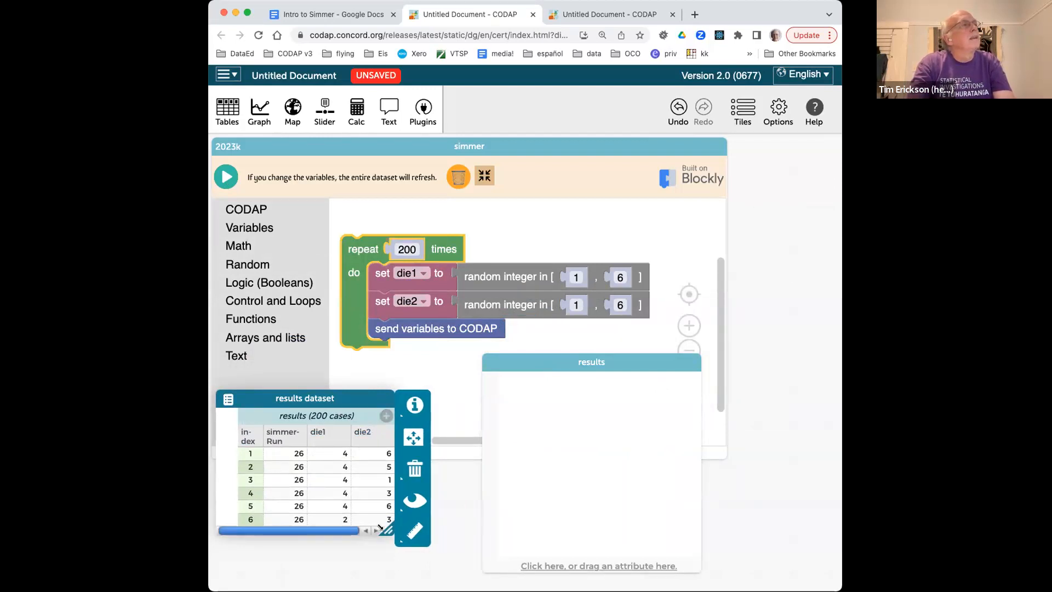
pyautogui.moveTo(387, 521)
pyautogui.mouseDown()
pyautogui.moveTo(405, 525)
pyautogui.moveTo(391, 525)
pyautogui.mouseUp()
pyautogui.click(388, 416)
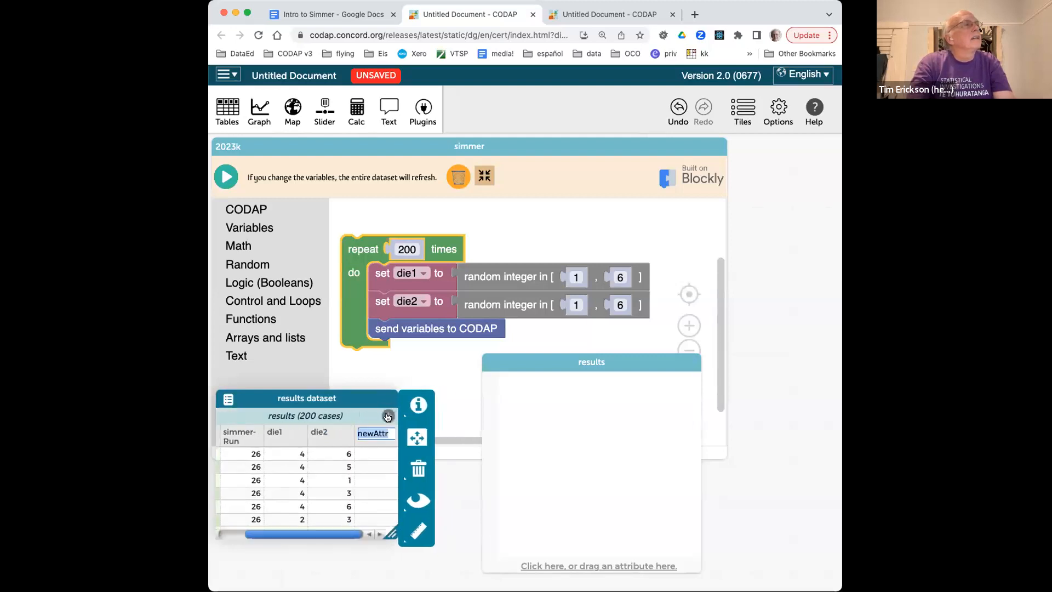
pyautogui.write('sum')
pyautogui.press('Return')
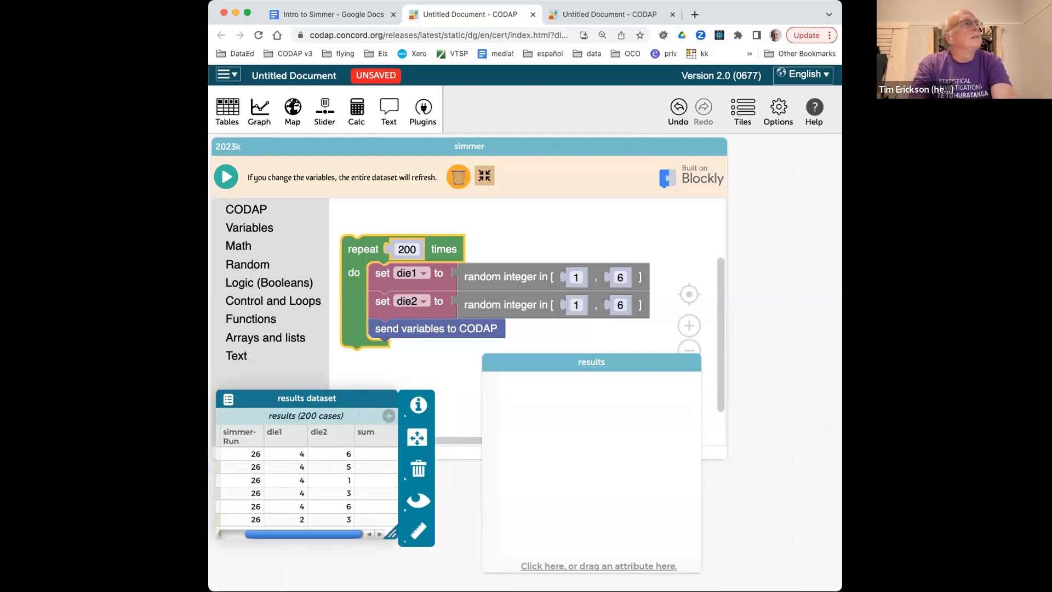
# Give the sum attribute the formula die1+die2 and apply it
pyautogui.click(366, 434)
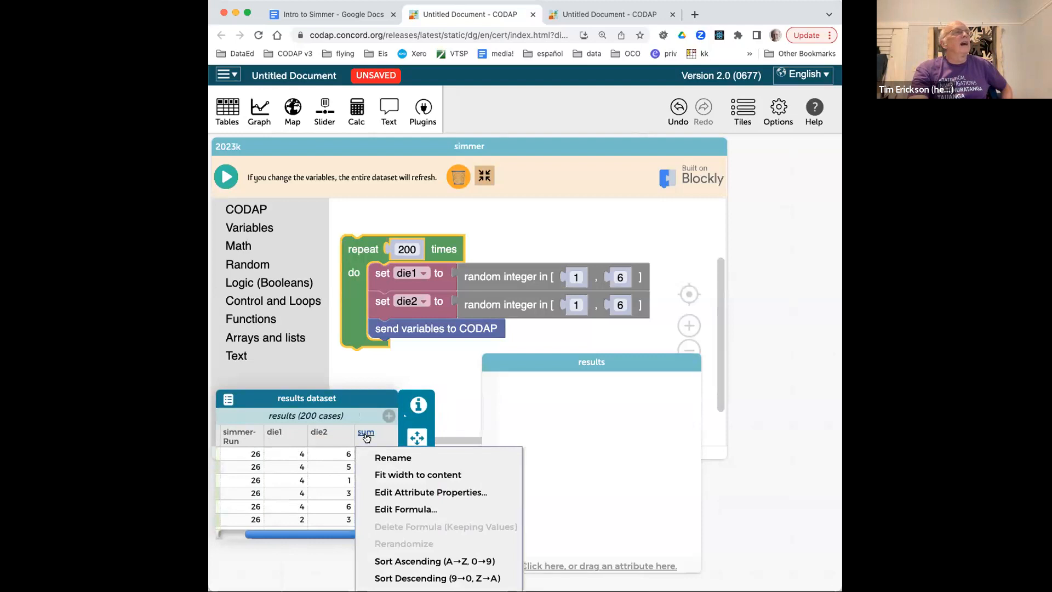
pyautogui.click(390, 509)
pyautogui.click(456, 292)
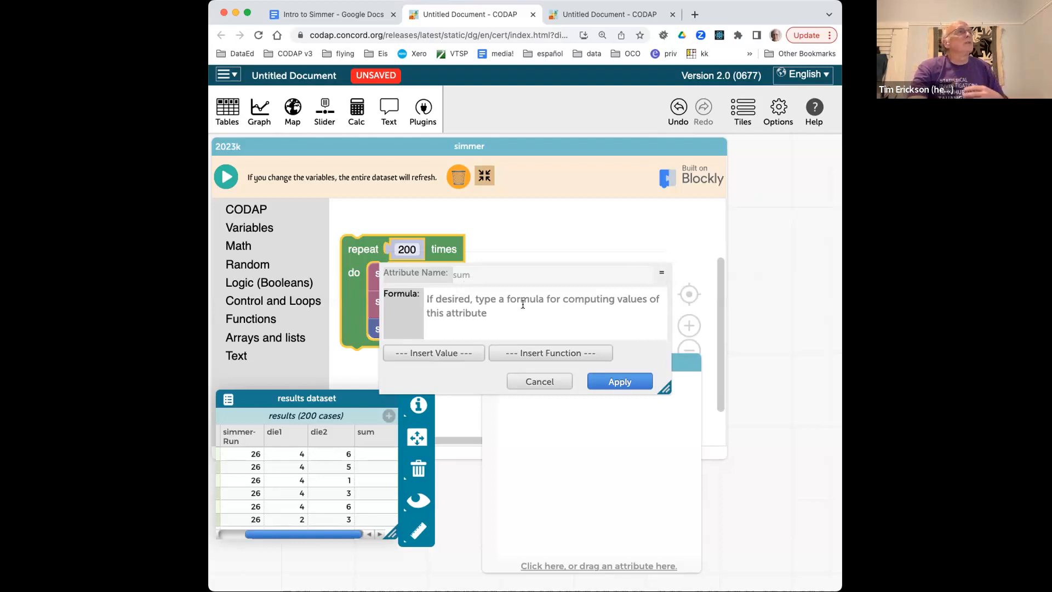
pyautogui.write('die')
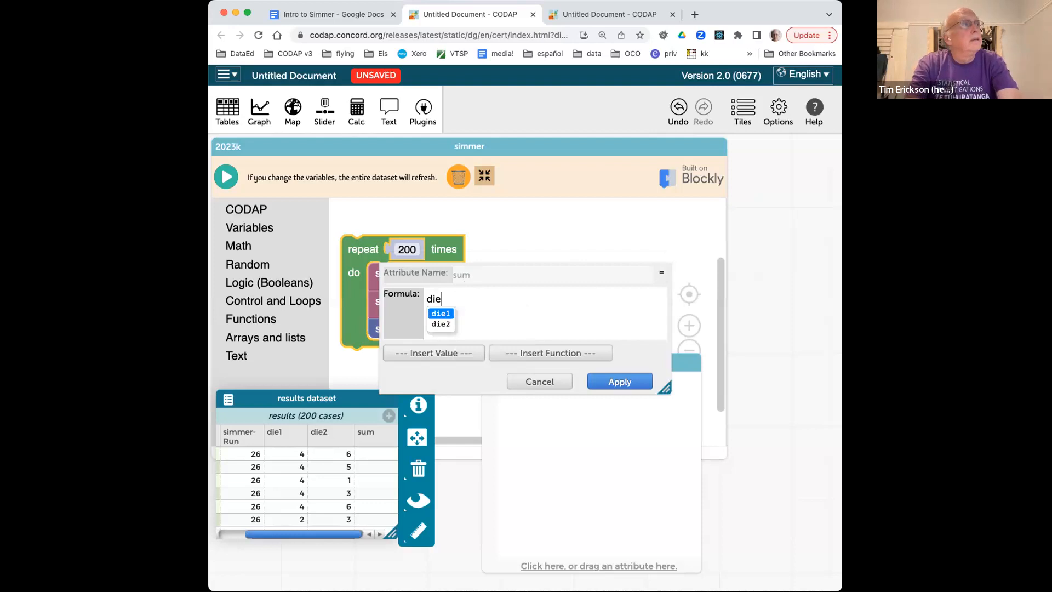
pyautogui.press('Return')
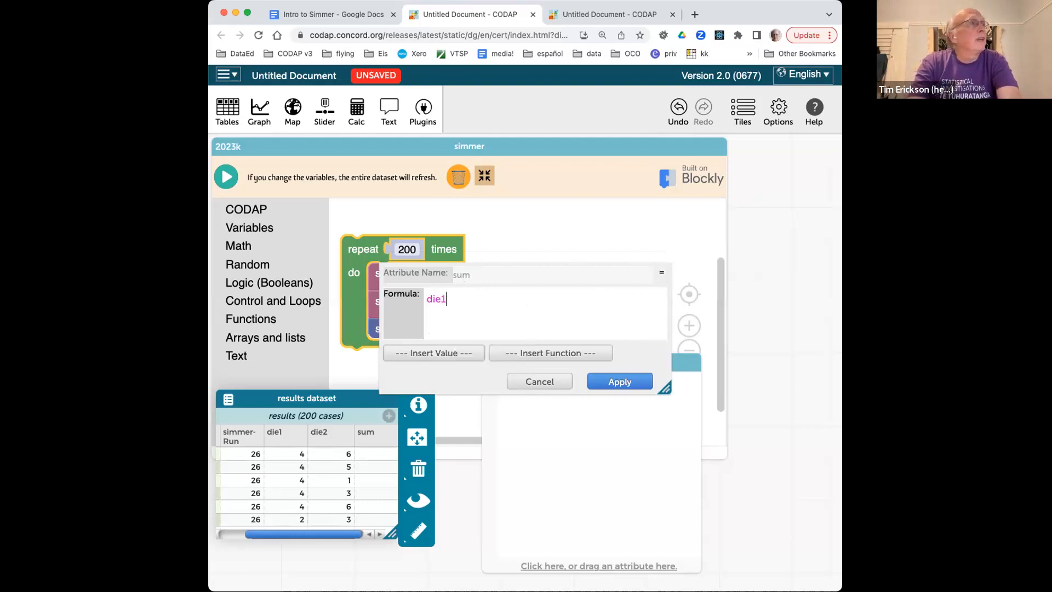
pyautogui.write('+di')
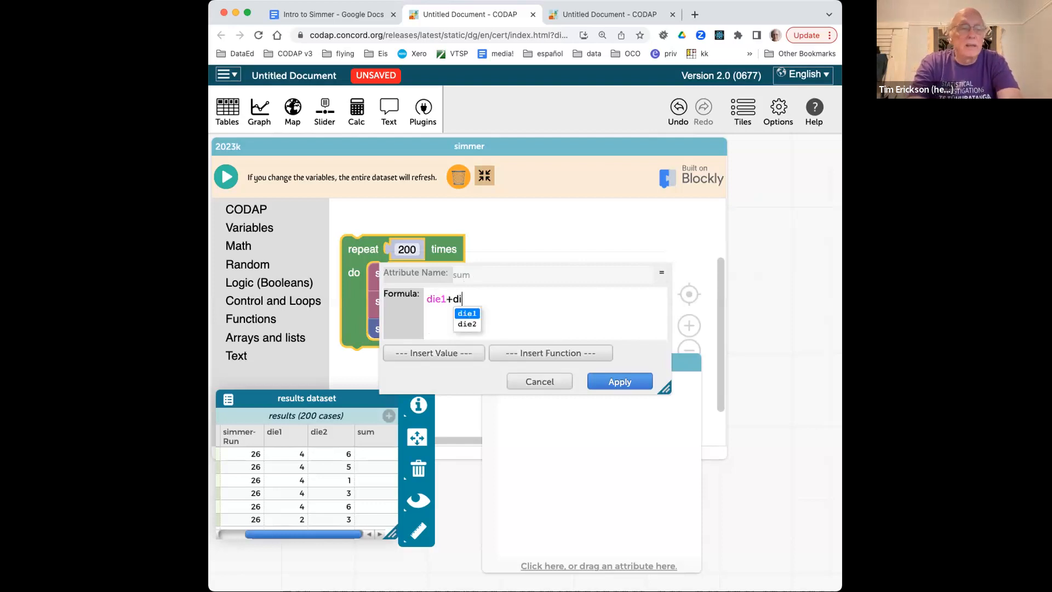
pyautogui.write('e2')
pyautogui.press('Return')
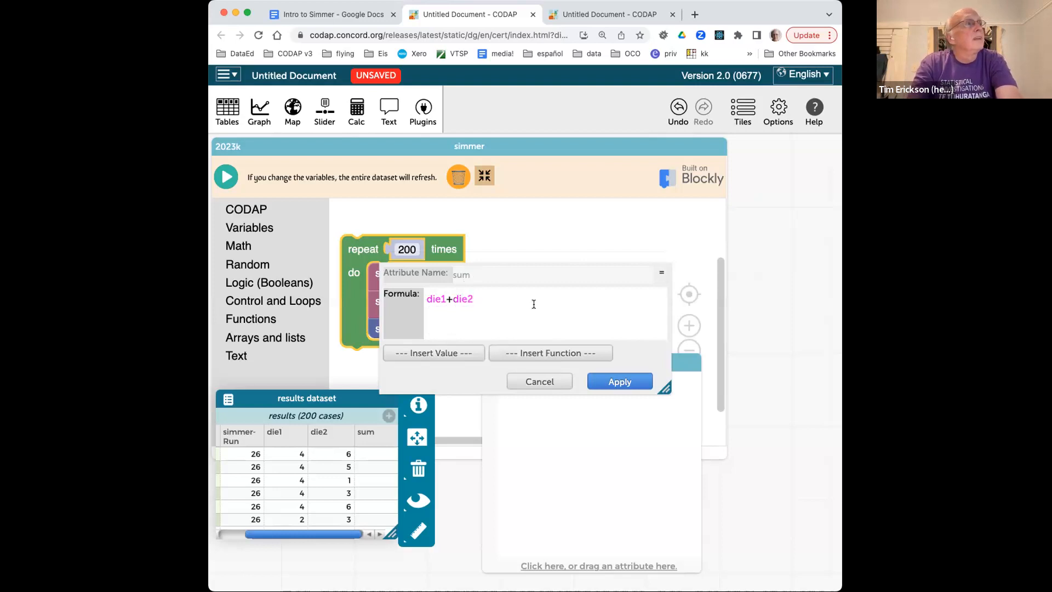
pyautogui.click(614, 382)
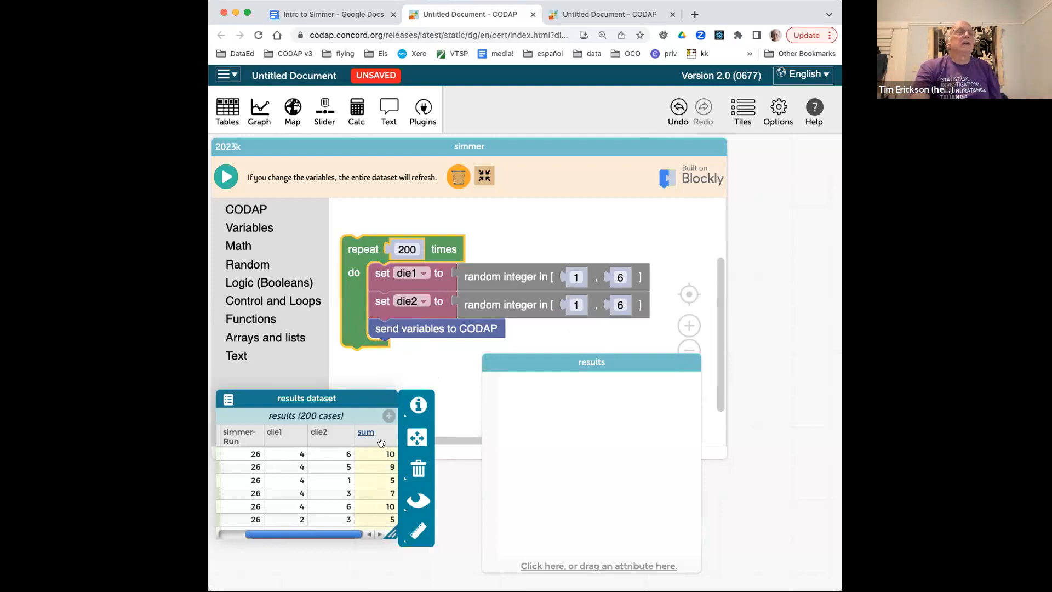
# Plot sum on the horizontal axis of the results graph and move the graph up and to the right
pyautogui.moveTo(380, 443); pyautogui.dragTo(560, 561)
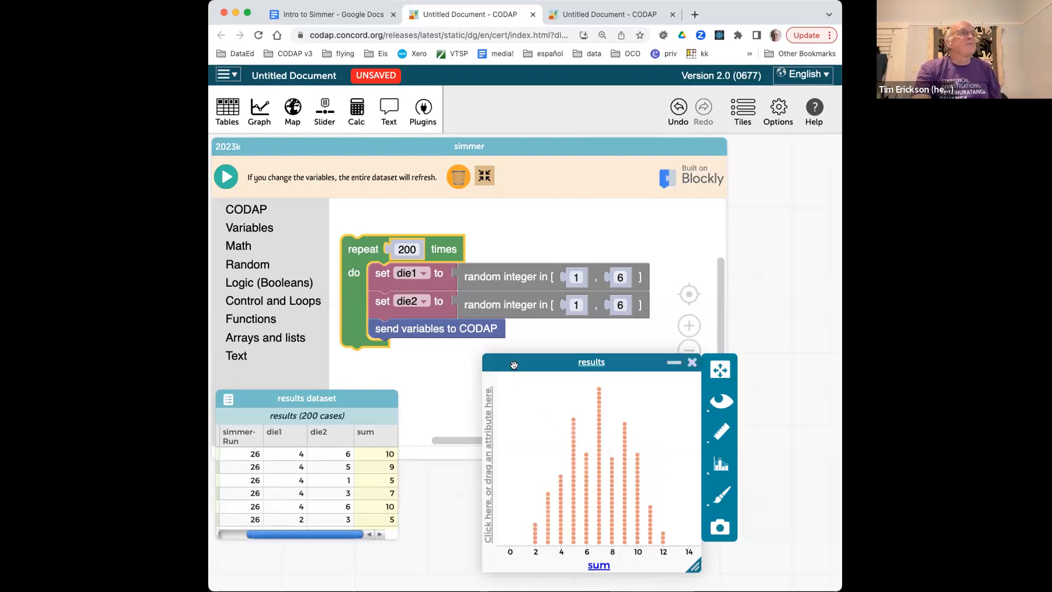
pyautogui.moveTo(516, 363); pyautogui.dragTo(600, 337)
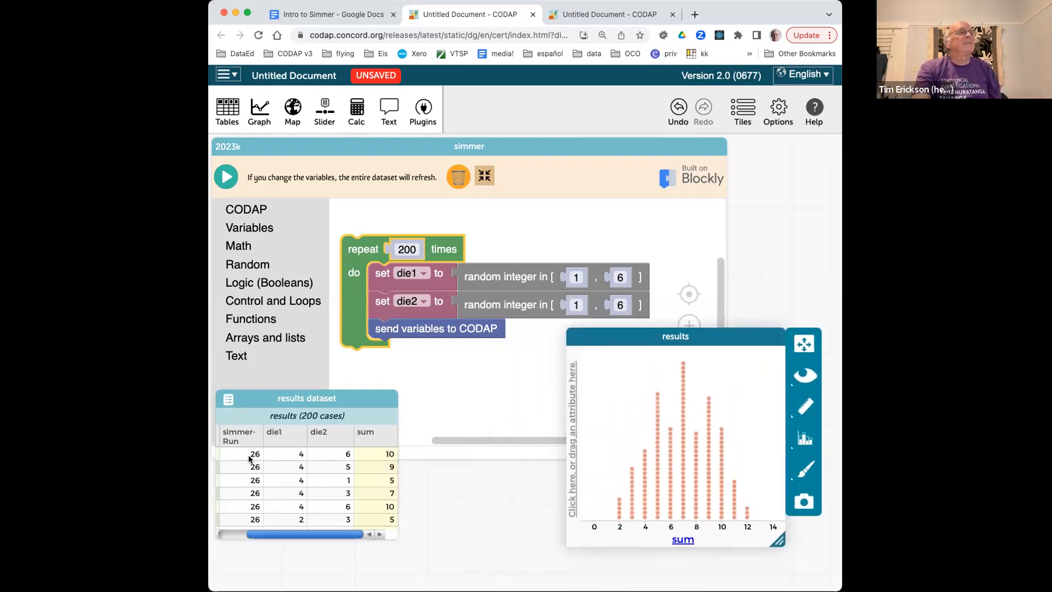
# Shift the results table slightly upward and run the two-dice program once more for another 200 rolls
pyautogui.moveTo(258, 396); pyautogui.dragTo(254, 381)
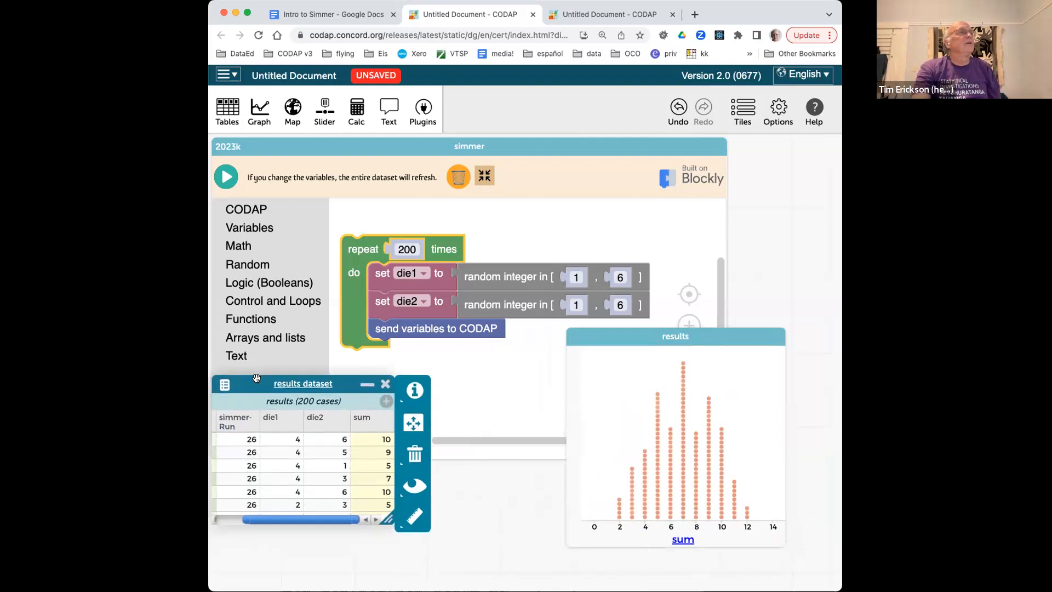
pyautogui.click(226, 177)
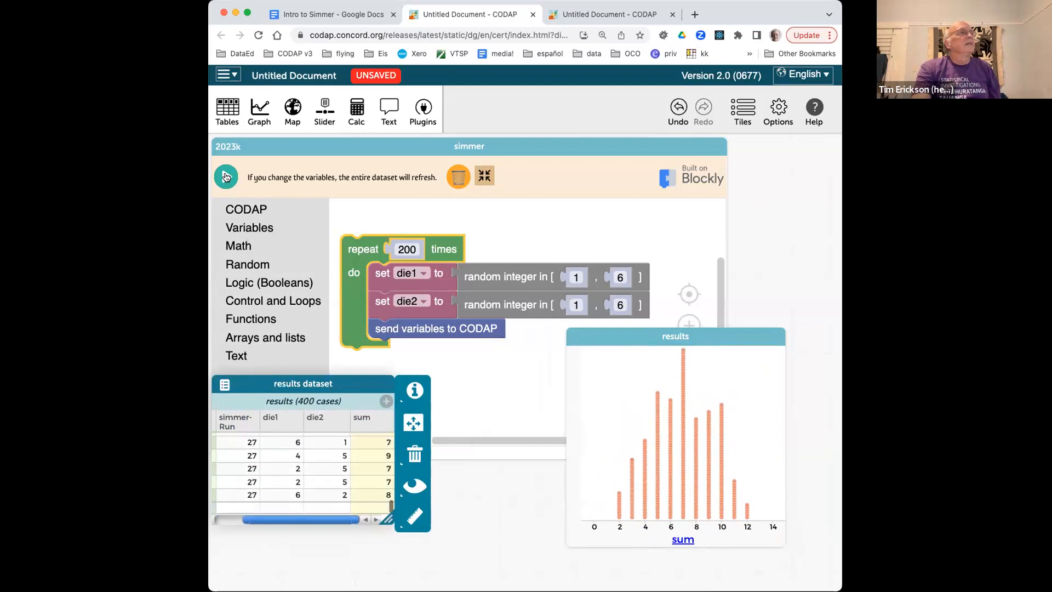
# Run the two-dice program three more times, collapsing the simmer plugin to its compact size after the first run
pyautogui.click(226, 176)
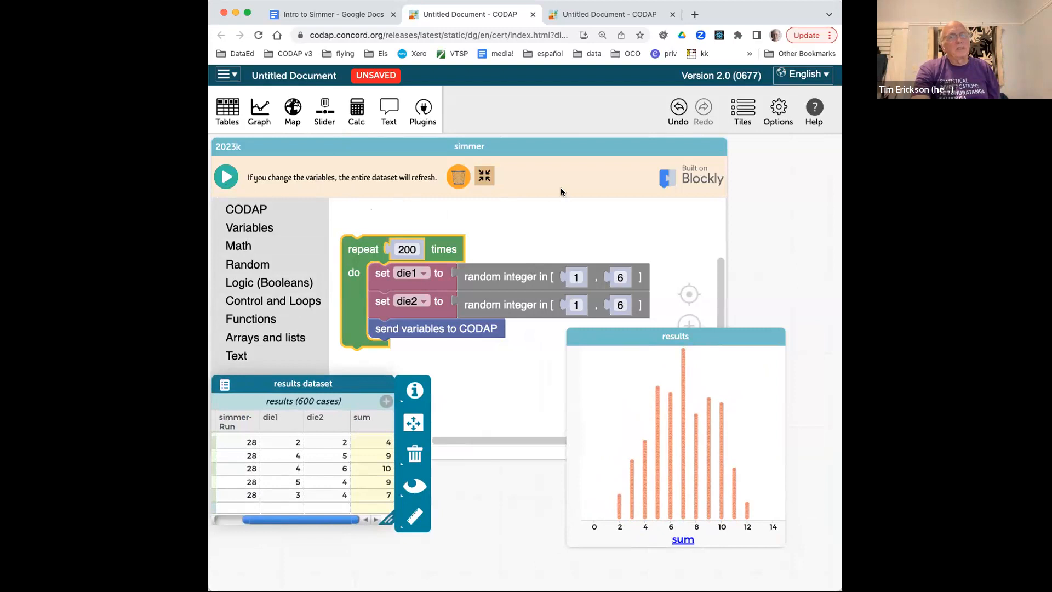
pyautogui.click(484, 177)
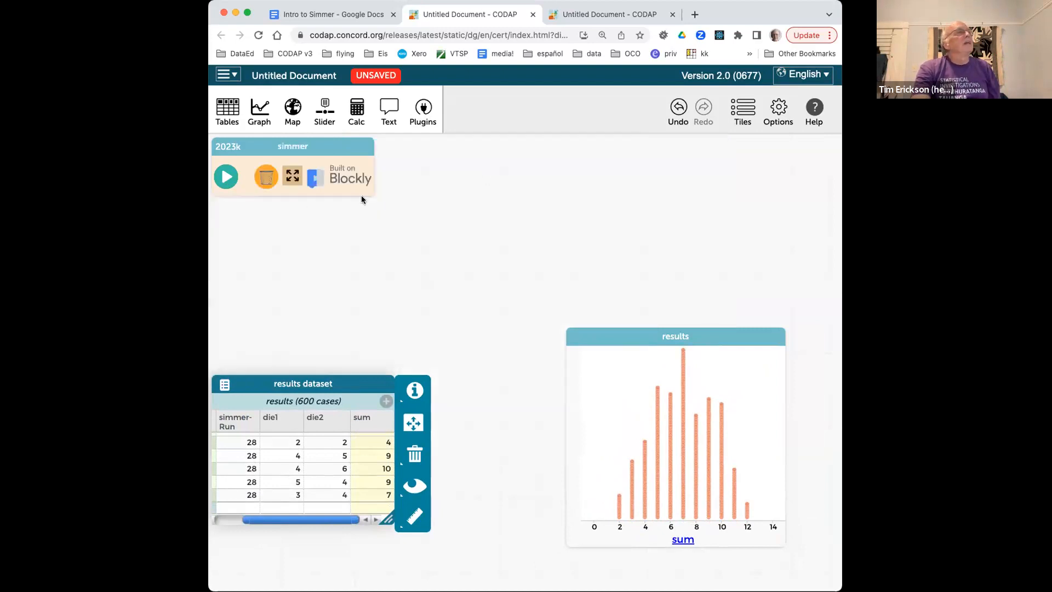
pyautogui.click(227, 178)
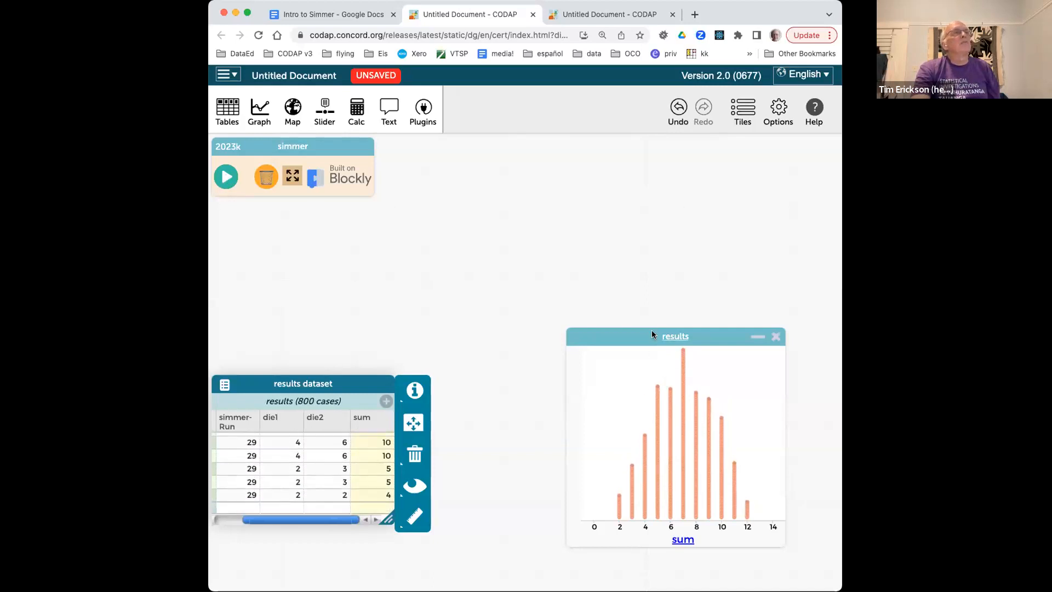
pyautogui.click(226, 179)
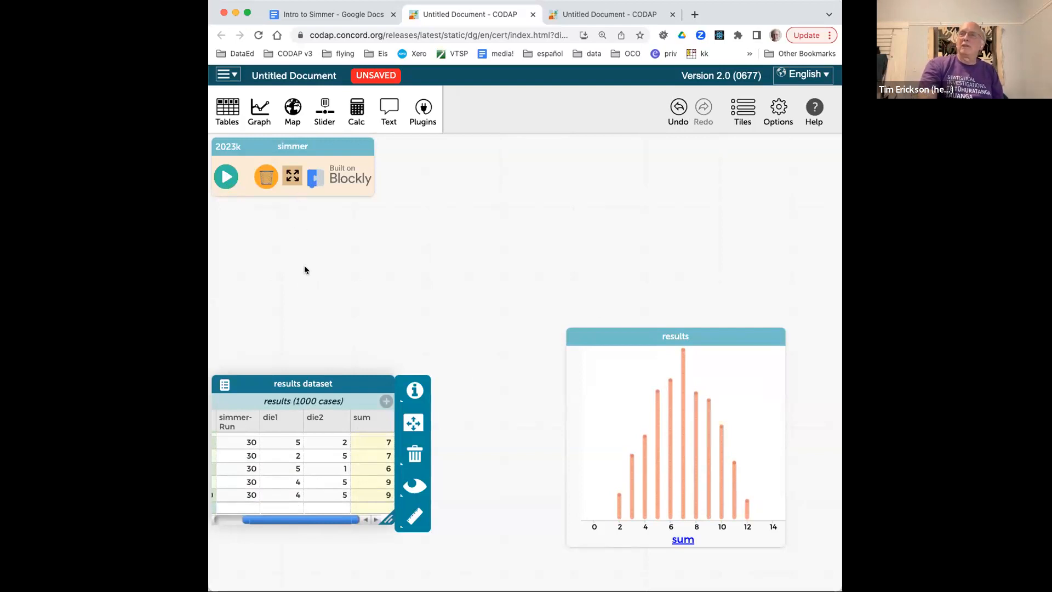
# Add a new graph with die1 on its horizontal axis and move the results table below it
pyautogui.click(260, 108)
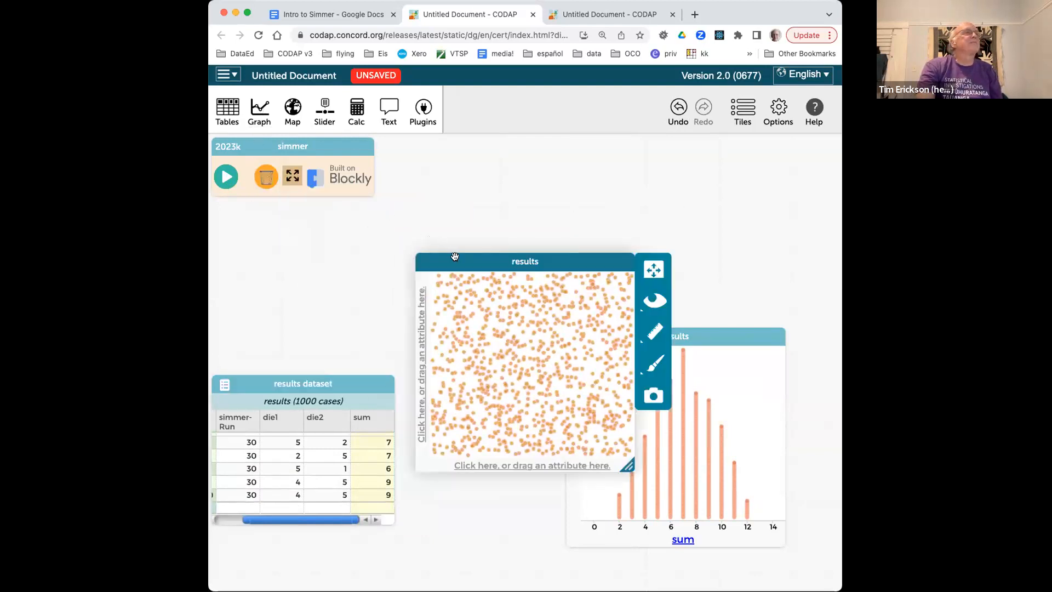
pyautogui.moveTo(432, 250); pyautogui.dragTo(326, 220)
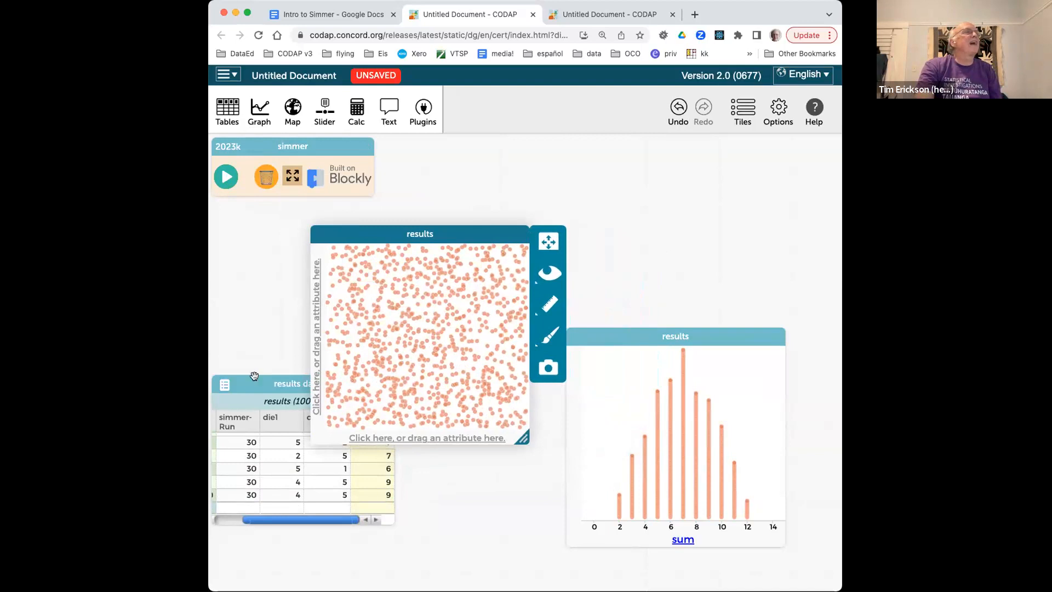
pyautogui.moveTo(250, 385); pyautogui.dragTo(315, 475)
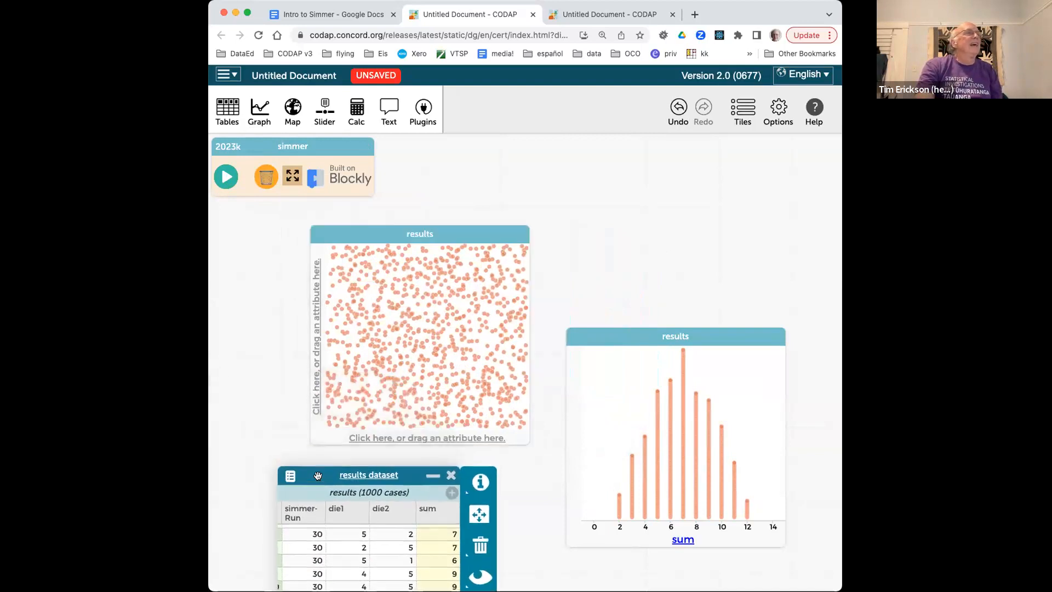
pyautogui.moveTo(351, 520); pyautogui.dragTo(388, 436)
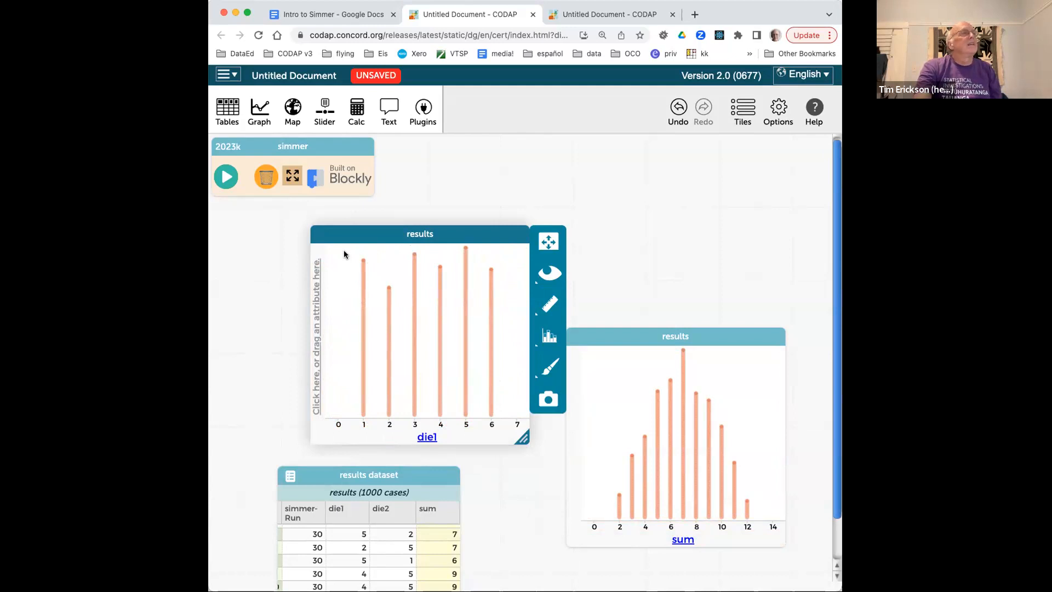
# Highlight the rolls where die1 is 1, followed by the rolls with sums of 10, 7 and 3, to compare them across both graphs
pyautogui.moveTo(344, 253); pyautogui.dragTo(372, 420)
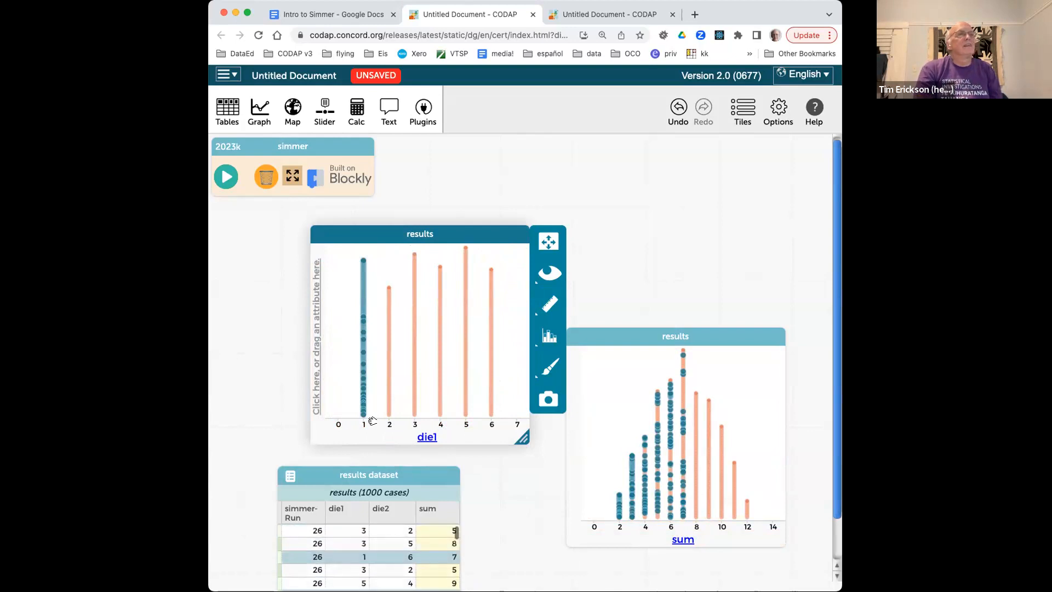
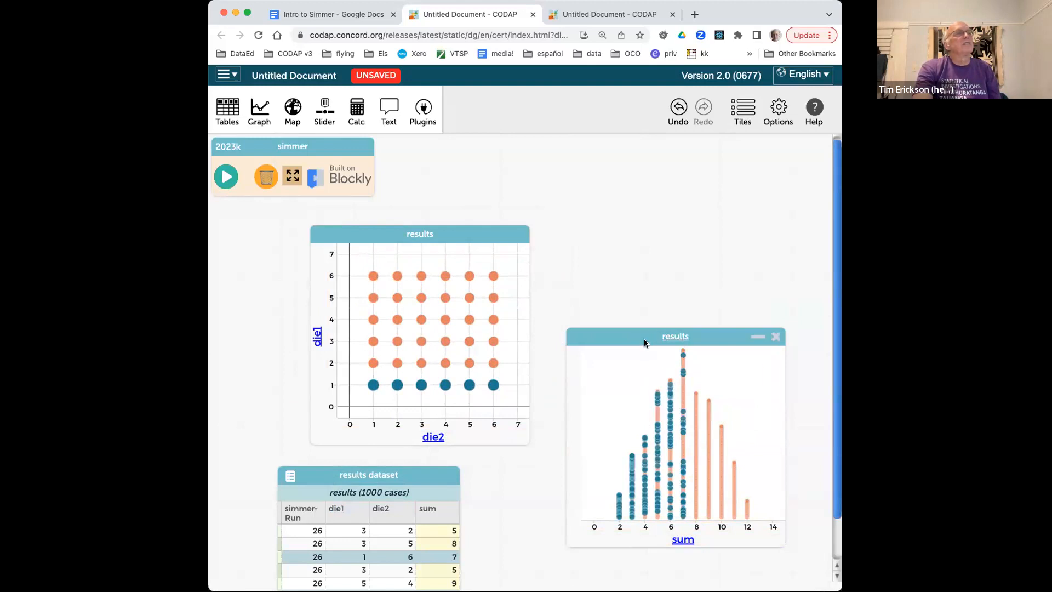
pyautogui.click(712, 390)
pyautogui.moveTo(715, 393); pyautogui.dragTo(726, 525)
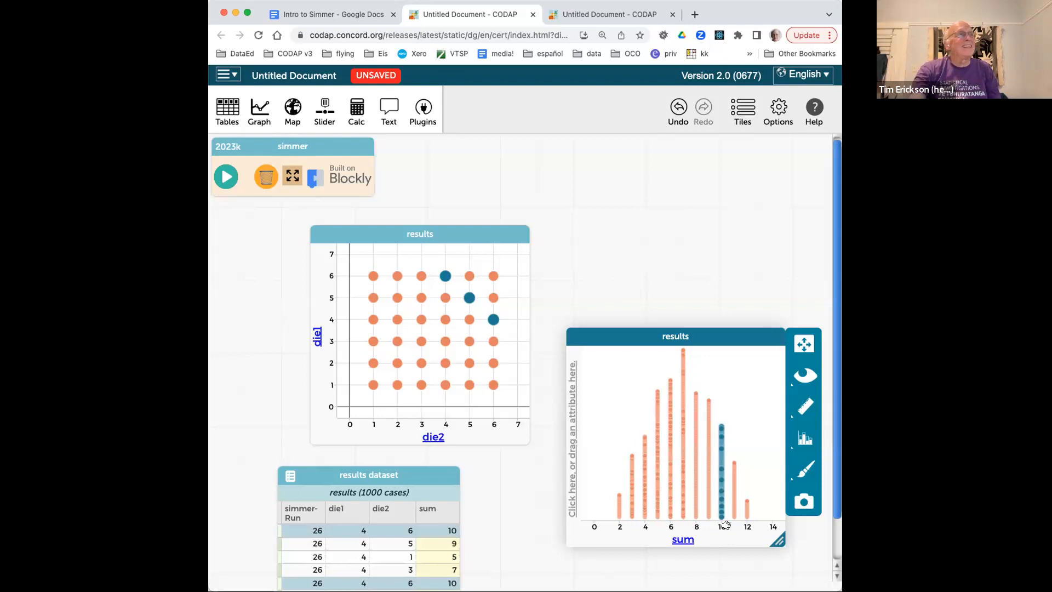
pyautogui.moveTo(678, 347); pyautogui.dragTo(690, 521)
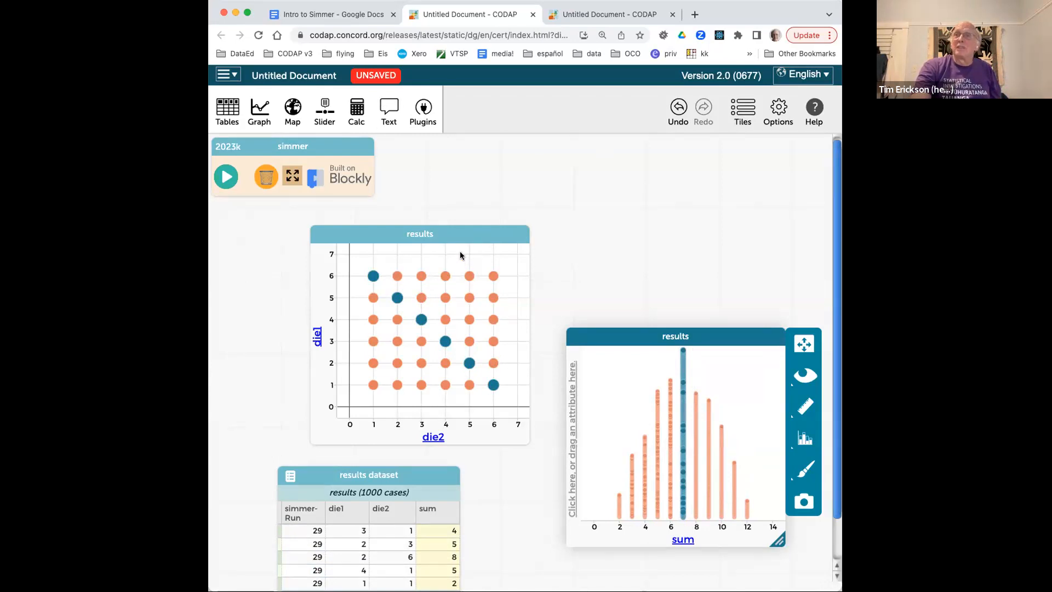
pyautogui.moveTo(622, 437); pyautogui.dragTo(634, 520)
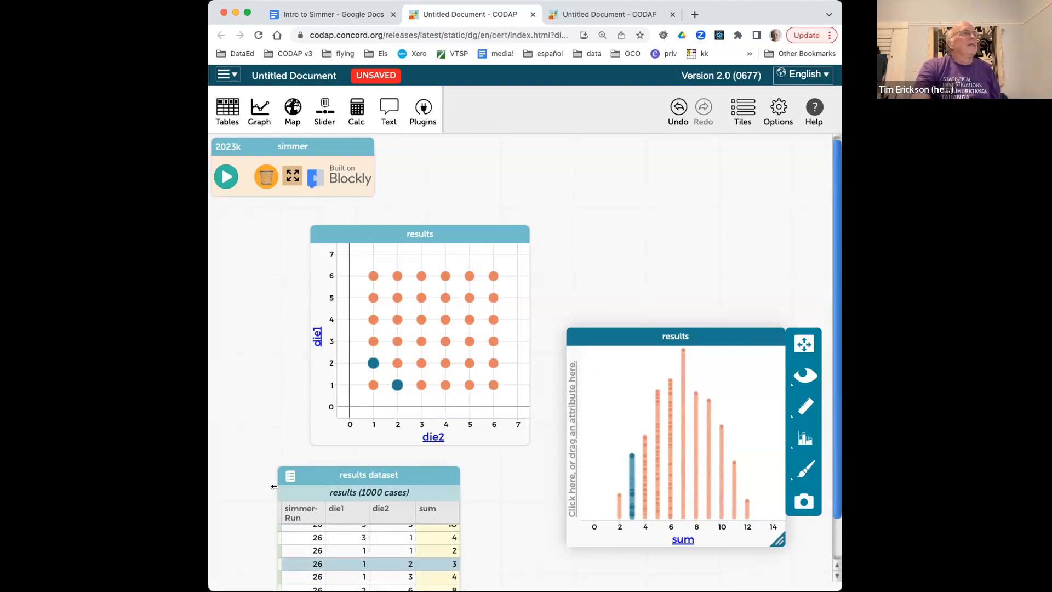
# Reposition the results table and the die1-versus-die2 graph, and show connecting lines on that graph
pyautogui.moveTo(312, 475); pyautogui.dragTo(281, 469)
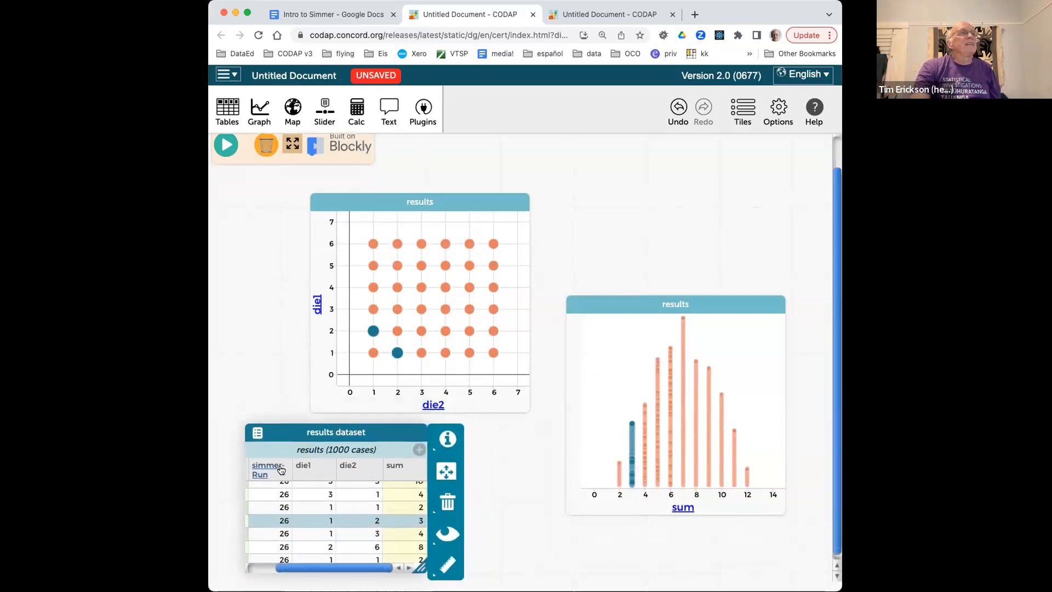
pyautogui.moveTo(454, 196); pyautogui.dragTo(447, 179)
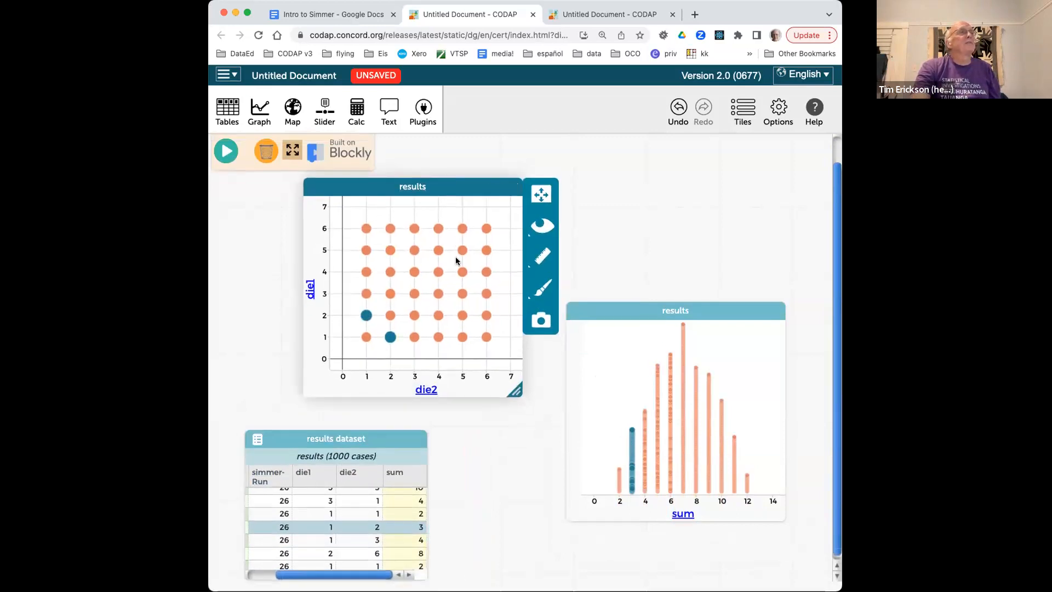
pyautogui.click(540, 259)
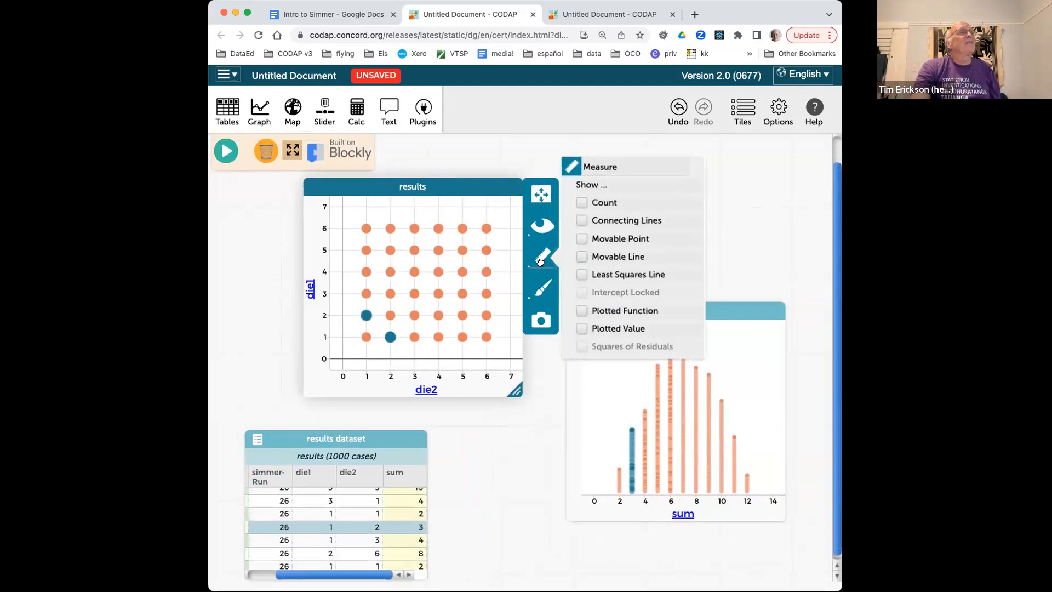
pyautogui.click(583, 220)
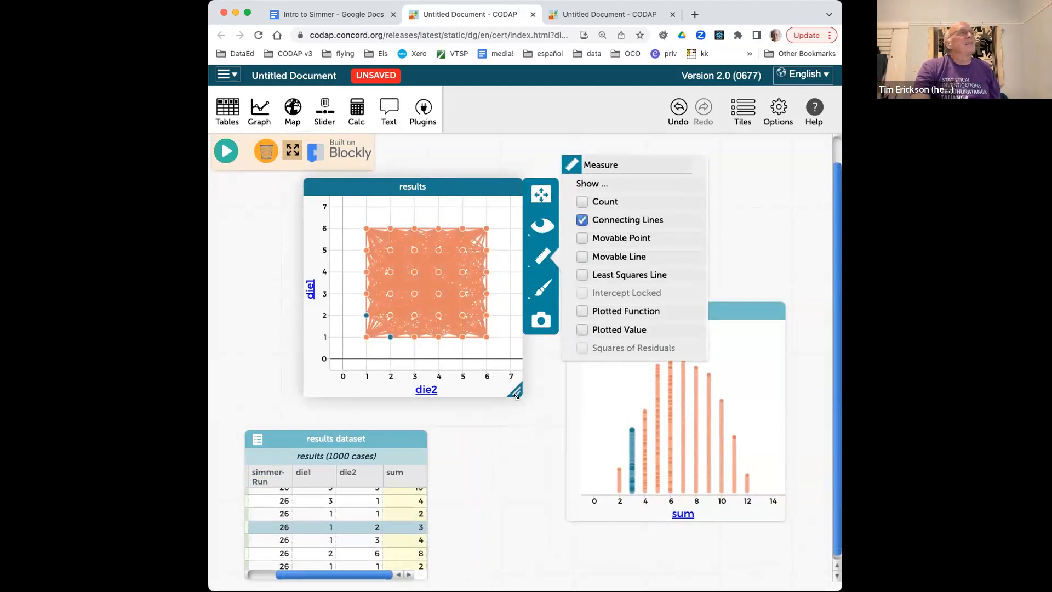
# Enlarge the die1-versus-die2 graph, shift it up and to the left, and stretch both axes so values 1 to 6 fill the plot
pyautogui.click(515, 390)
pyautogui.moveTo(516, 390); pyautogui.dragTo(734, 555)
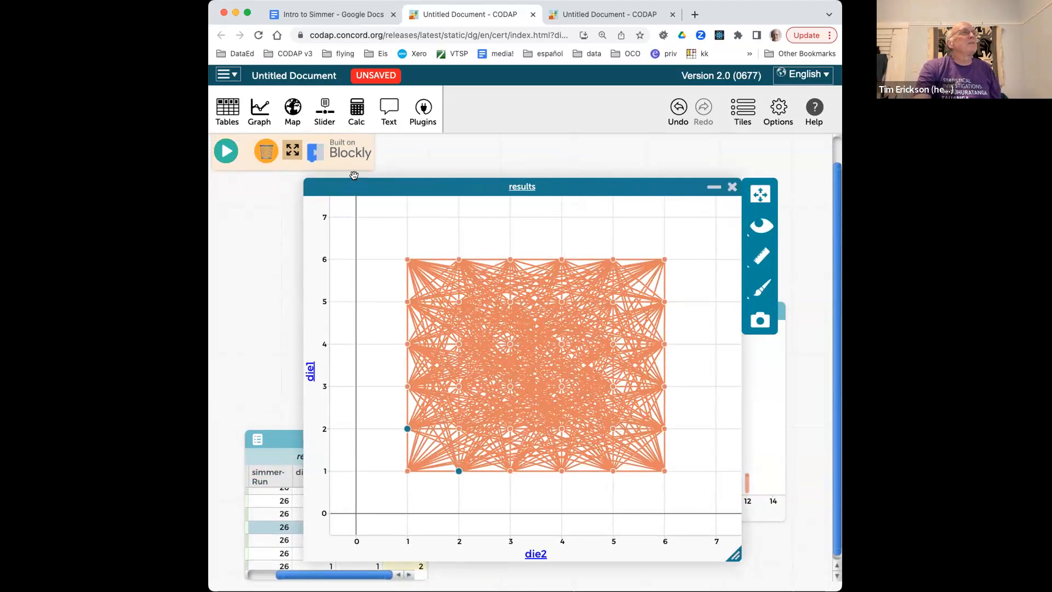
pyautogui.moveTo(357, 181); pyautogui.dragTo(344, 159)
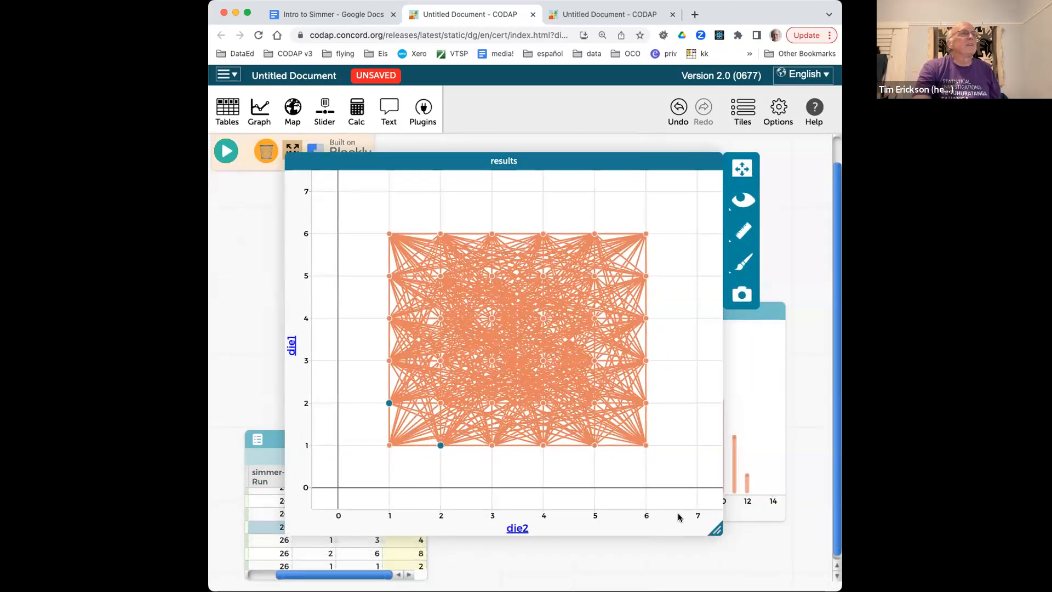
pyautogui.moveTo(681, 517); pyautogui.dragTo(723, 504)
pyautogui.moveTo(346, 512); pyautogui.dragTo(308, 538)
pyautogui.moveTo(304, 194); pyautogui.dragTo(307, 152)
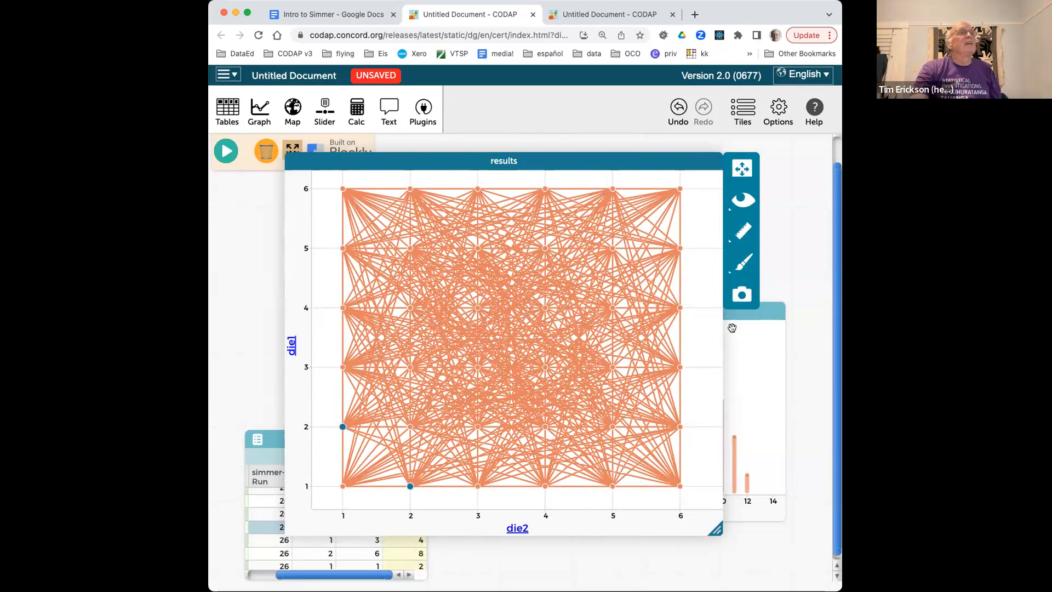
# Hide the connecting lines on the die1-versus-die2 graph and clear the selected points
pyautogui.click(752, 231)
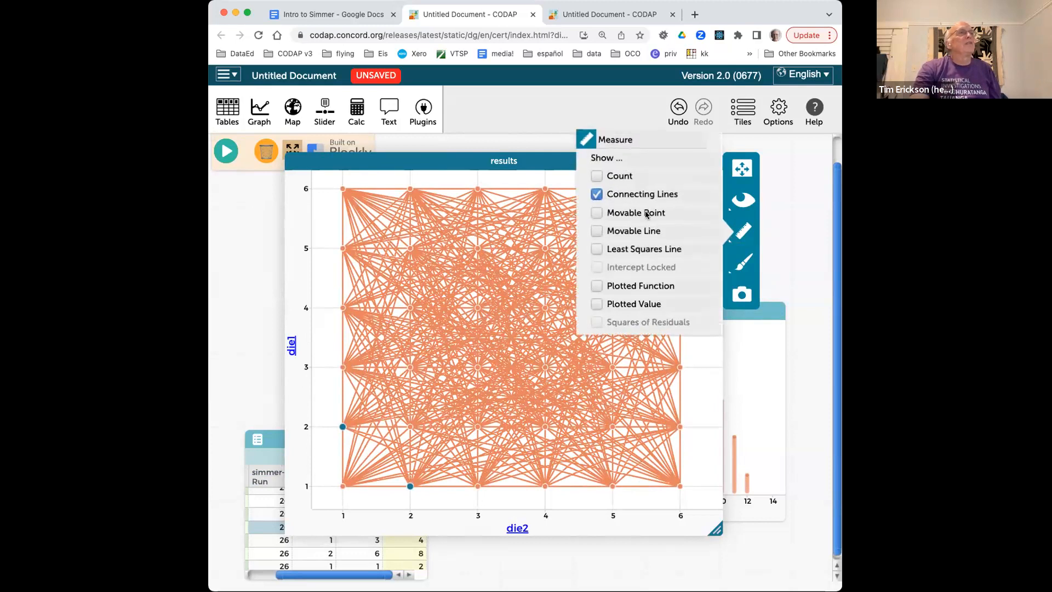
pyautogui.click(597, 194)
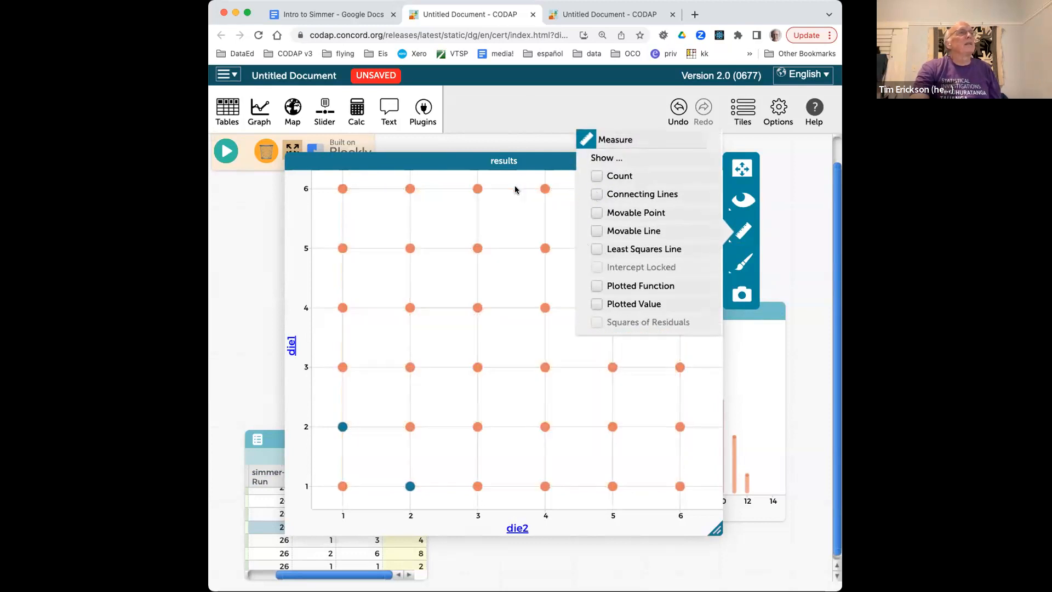
pyautogui.click(516, 194)
pyautogui.click(752, 399)
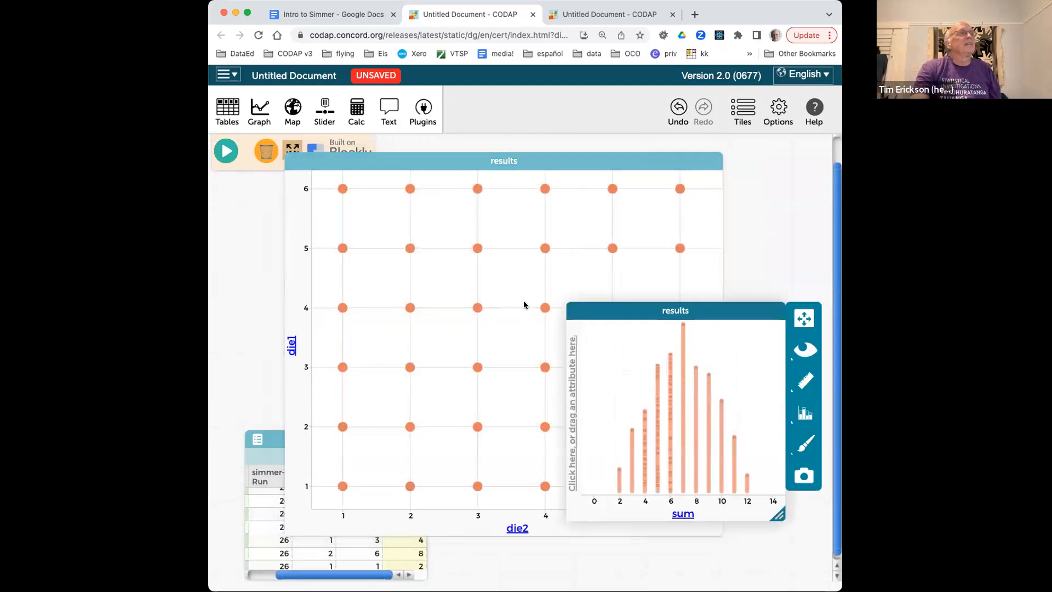
# Highlight the rolls with die1 of 4 and die2 of 2, and examine where they fall in the sum graph
pyautogui.click(389, 290)
pyautogui.click(410, 307)
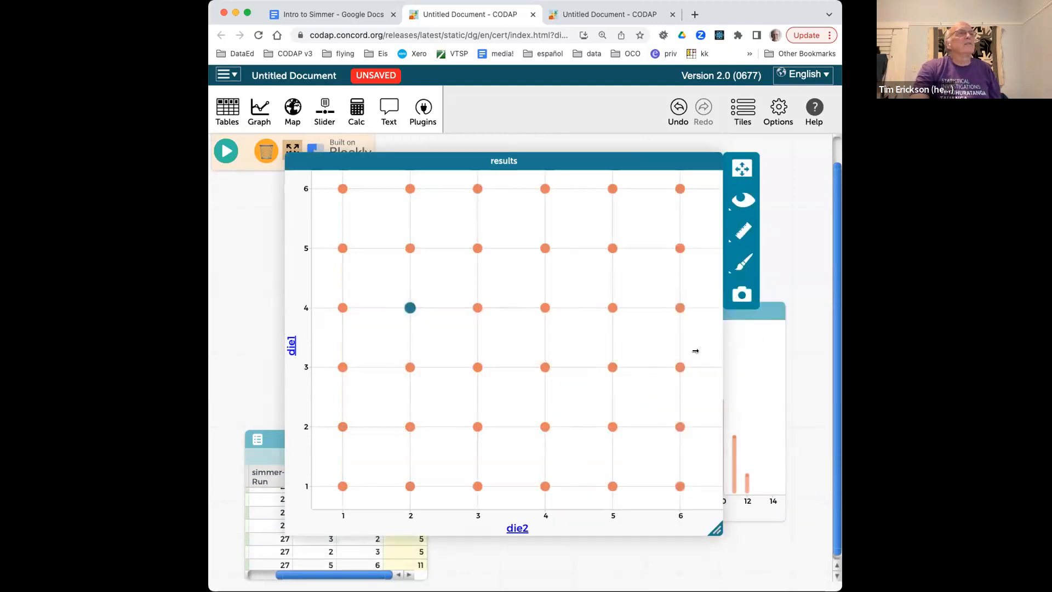
pyautogui.click(749, 319)
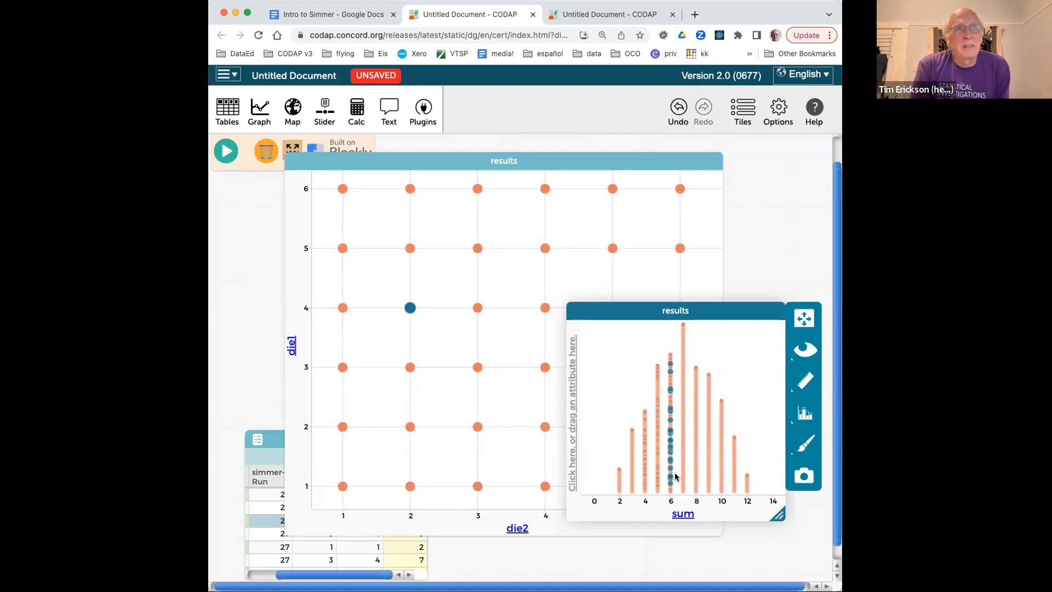
# Close both results graphs and expand the simmer plugin to show its block workspace
pyautogui.click(714, 162)
pyautogui.click(775, 310)
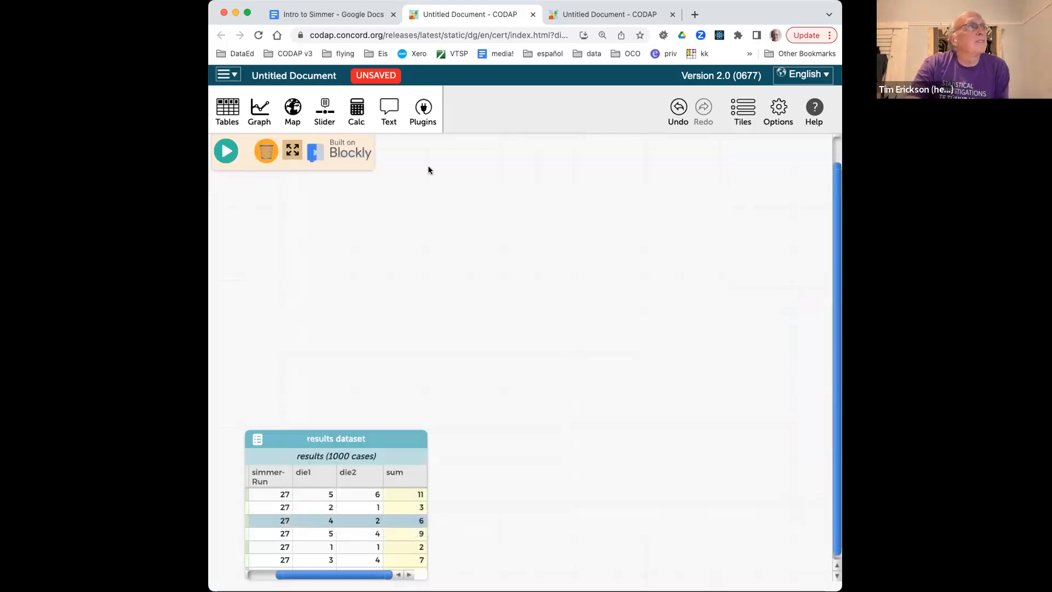
pyautogui.click(292, 150)
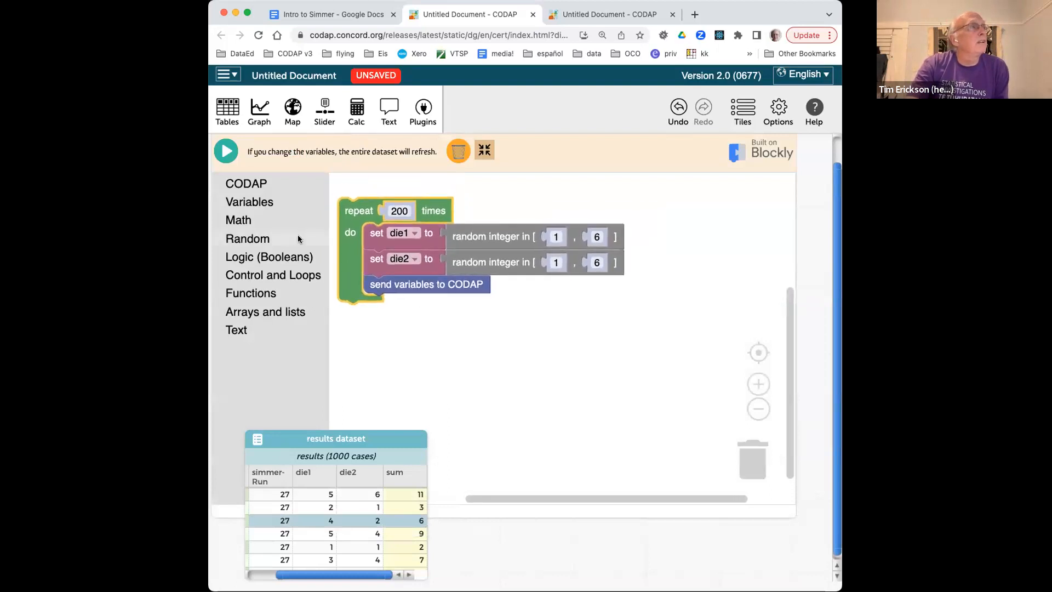
# Look through the Random blocks, and place an = comparison block from Logic (Booleans) above the repeat loop
pyautogui.click(270, 239)
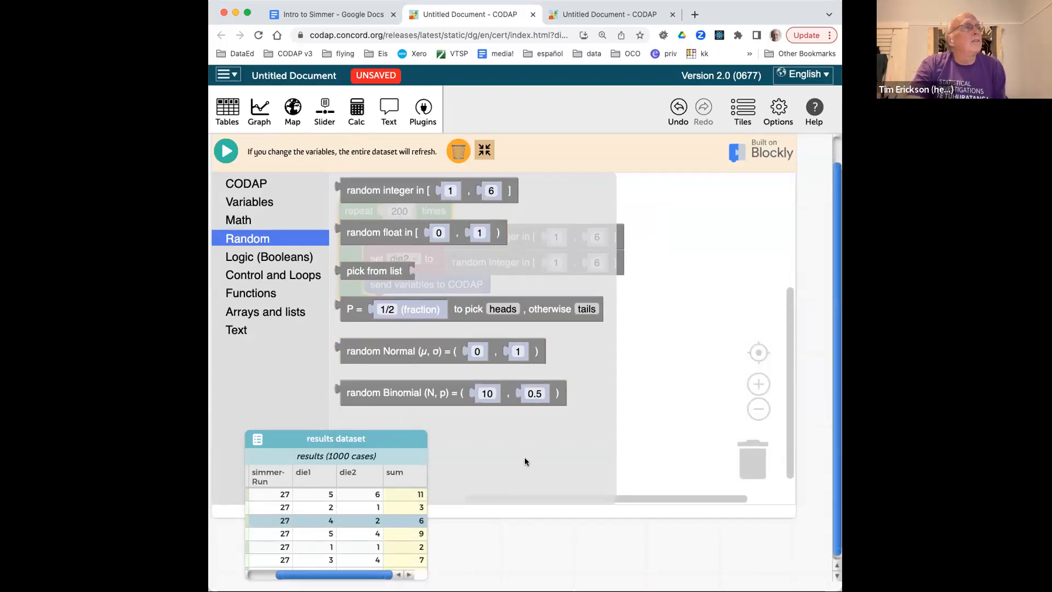
pyautogui.click(283, 261)
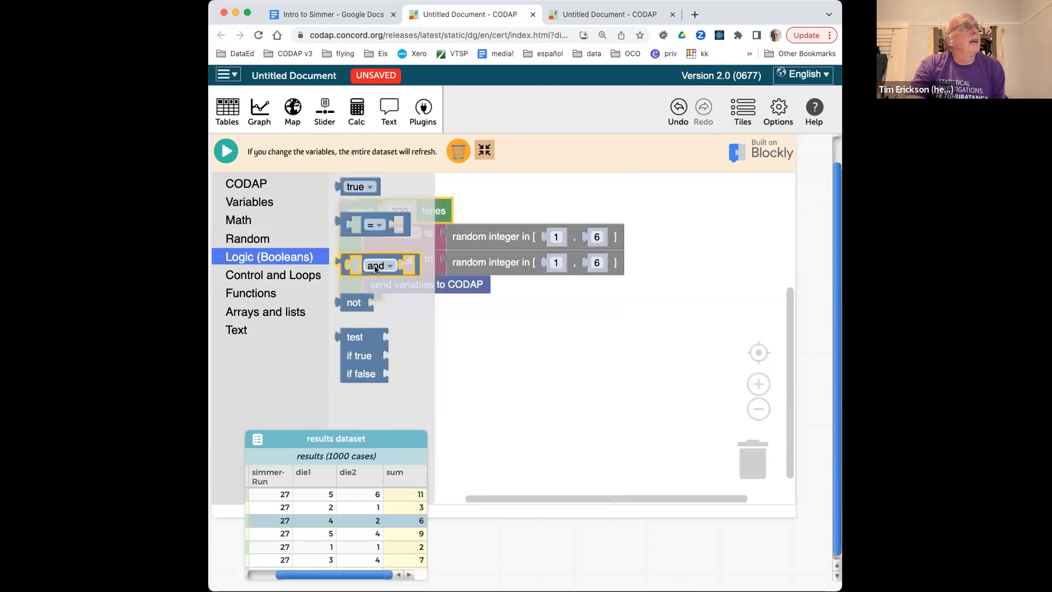
pyautogui.moveTo(378, 224); pyautogui.dragTo(377, 221)
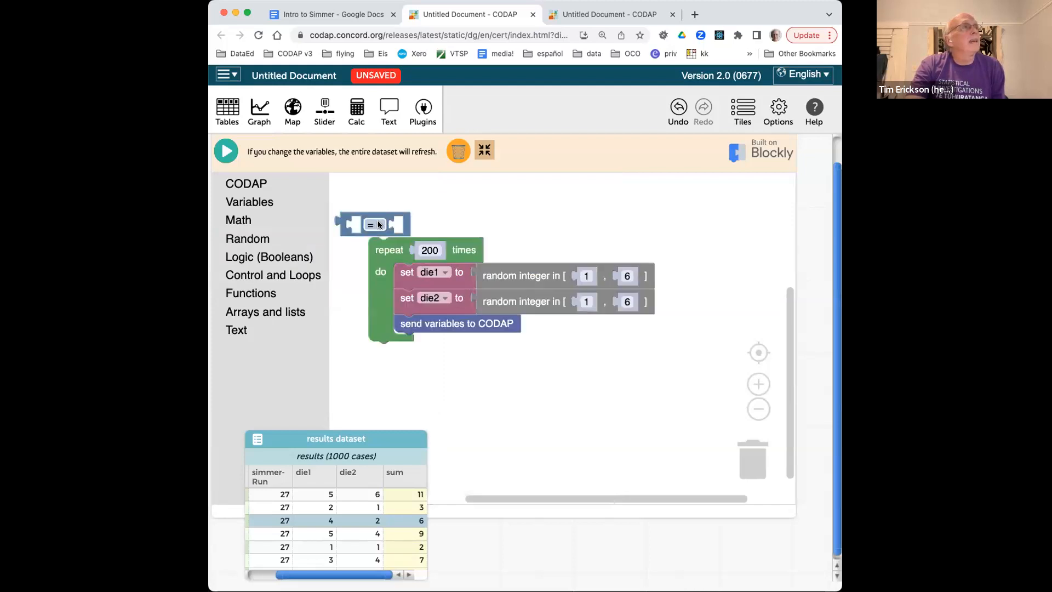
pyautogui.click(378, 223)
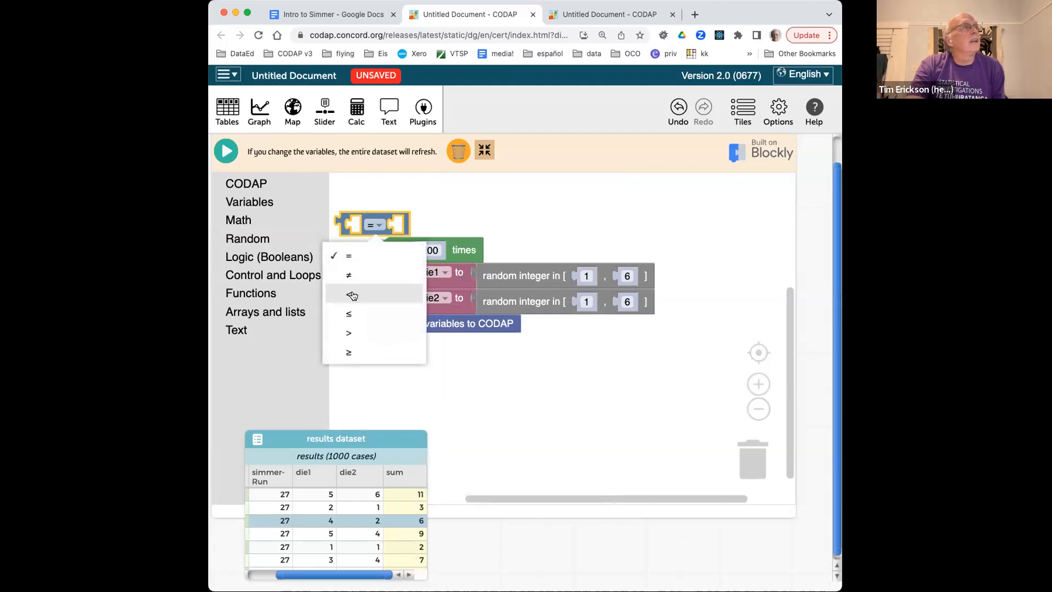
pyautogui.click(429, 185)
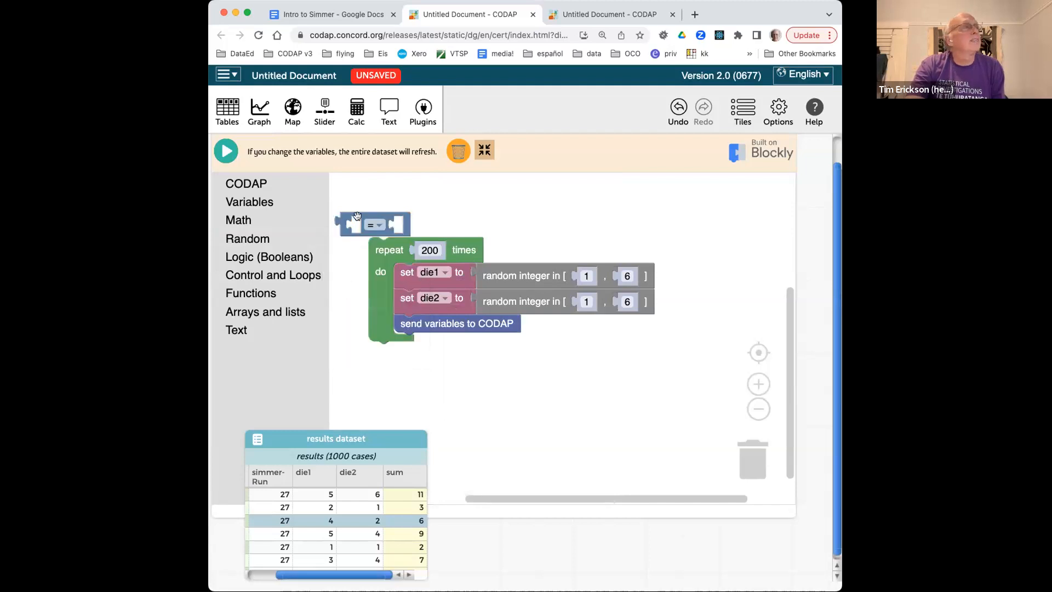
pyautogui.moveTo(357, 216); pyautogui.dragTo(371, 186)
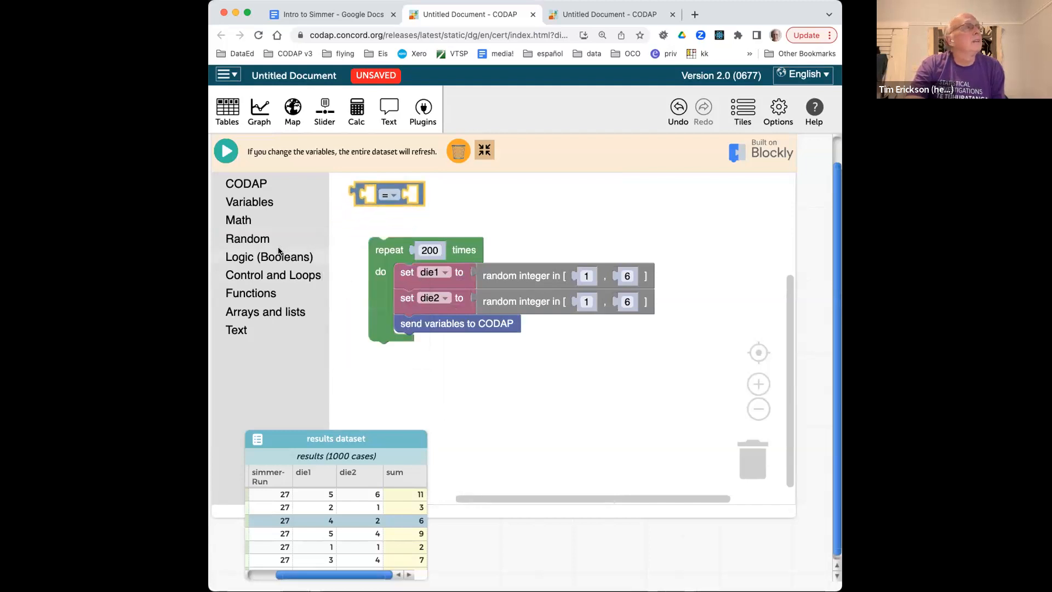
# Look through the Control and Loops, Functions, Arrays and lists, and Text block categories
pyautogui.click(269, 275)
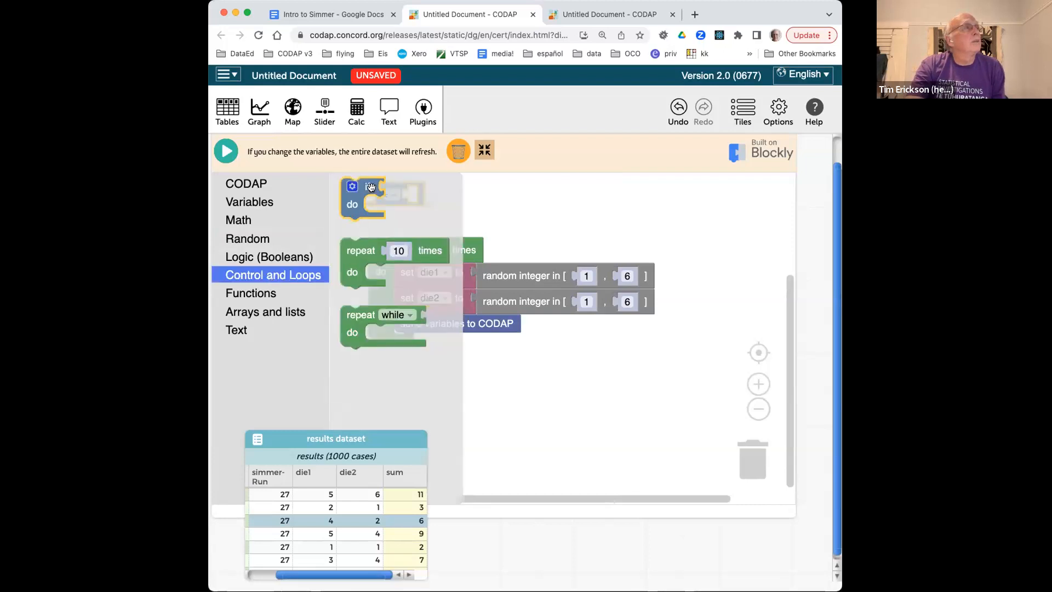
pyautogui.click(275, 294)
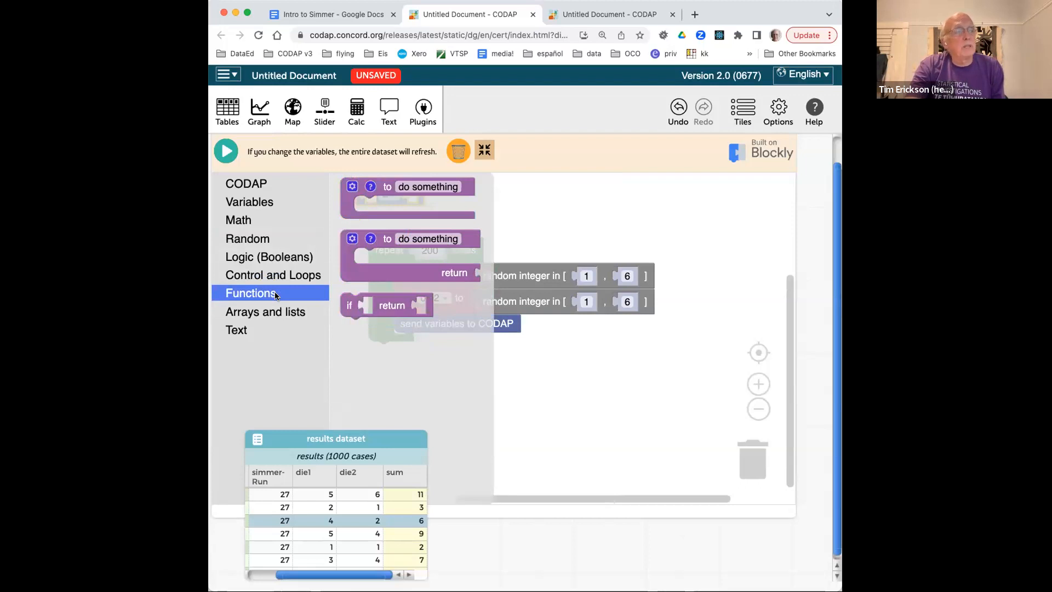
pyautogui.click(270, 312)
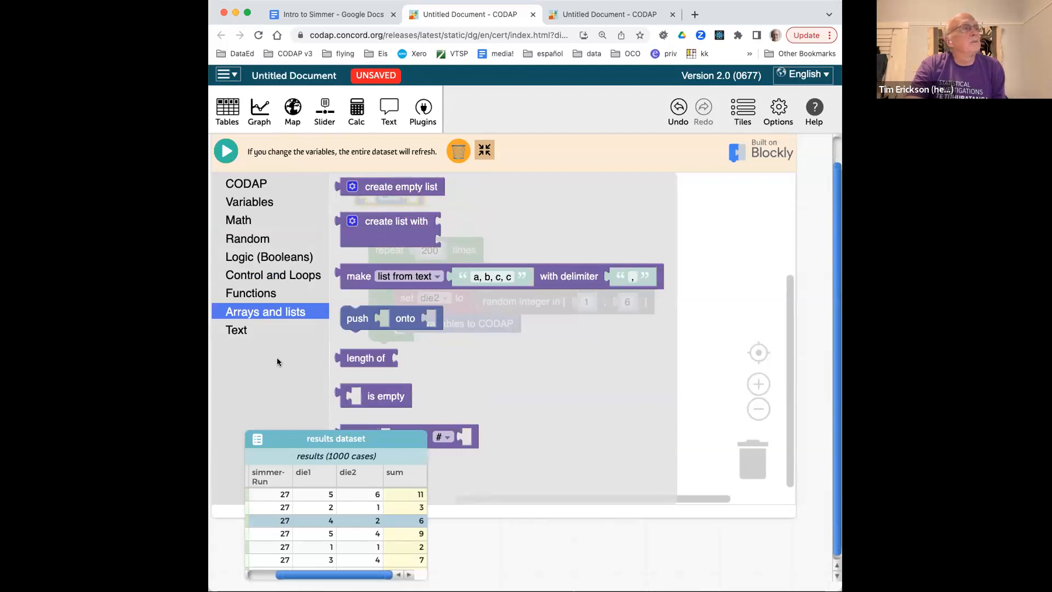
pyautogui.click(252, 331)
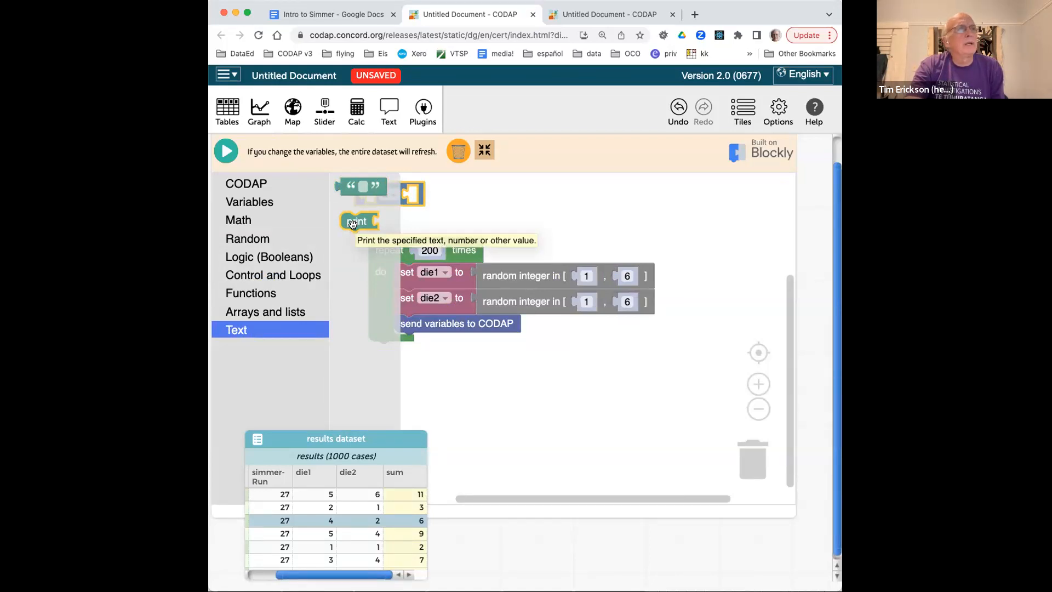
# Place a + arithmetic block from Math beside the repeat loop and look through its operator choices
pyautogui.click(244, 219)
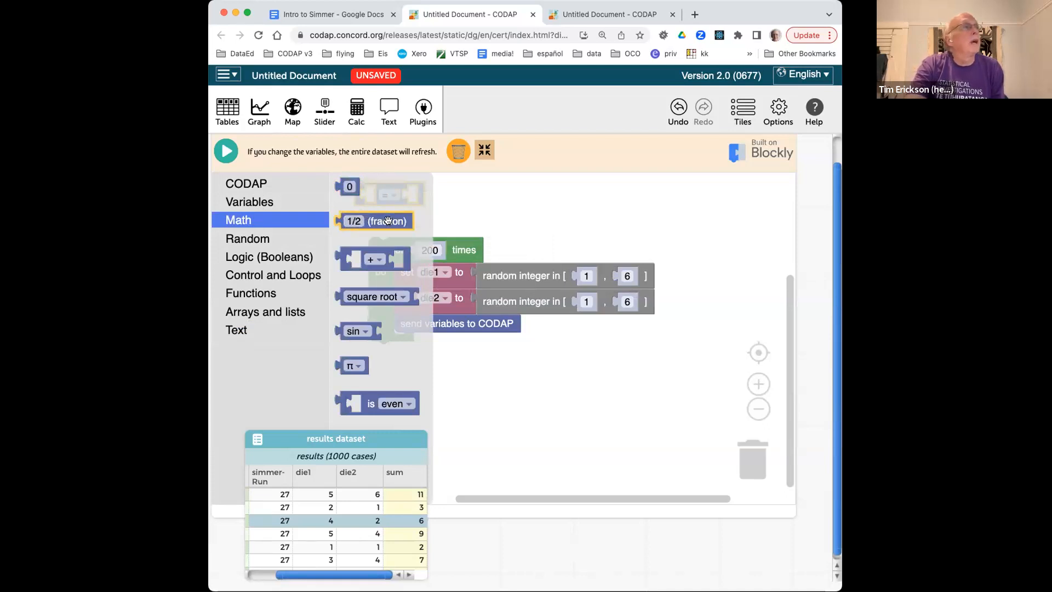
pyautogui.moveTo(372, 259); pyautogui.dragTo(375, 262)
pyautogui.click(375, 262)
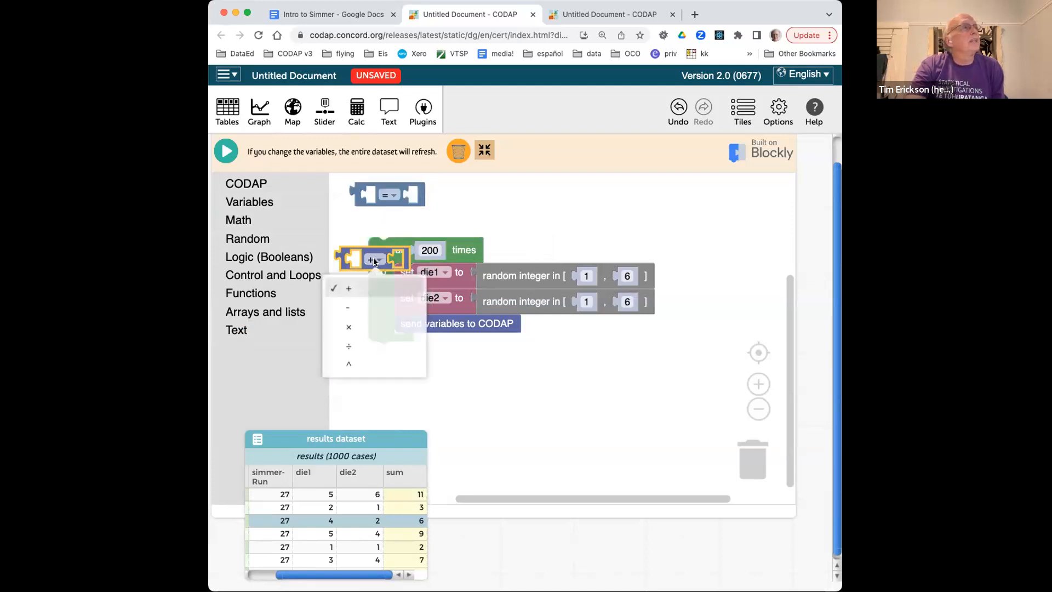
pyautogui.click(373, 221)
pyautogui.click(341, 250)
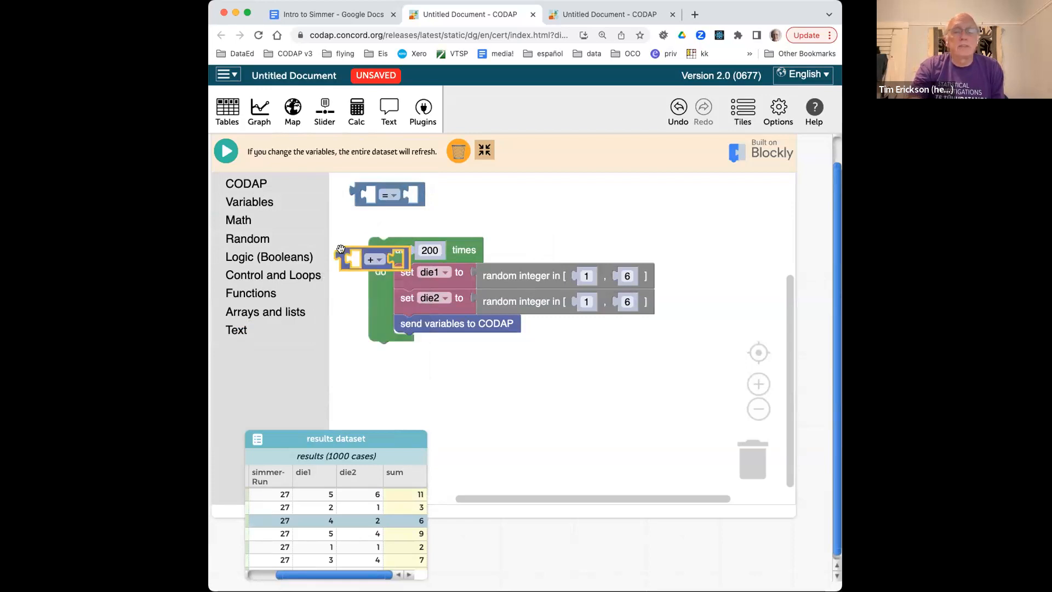
# Delete the loose + arithmetic block and the = comparison block from the workspace
pyautogui.press('BackSpace')
pyautogui.click(375, 183)
pyautogui.moveTo(375, 183); pyautogui.dragTo(752, 447)
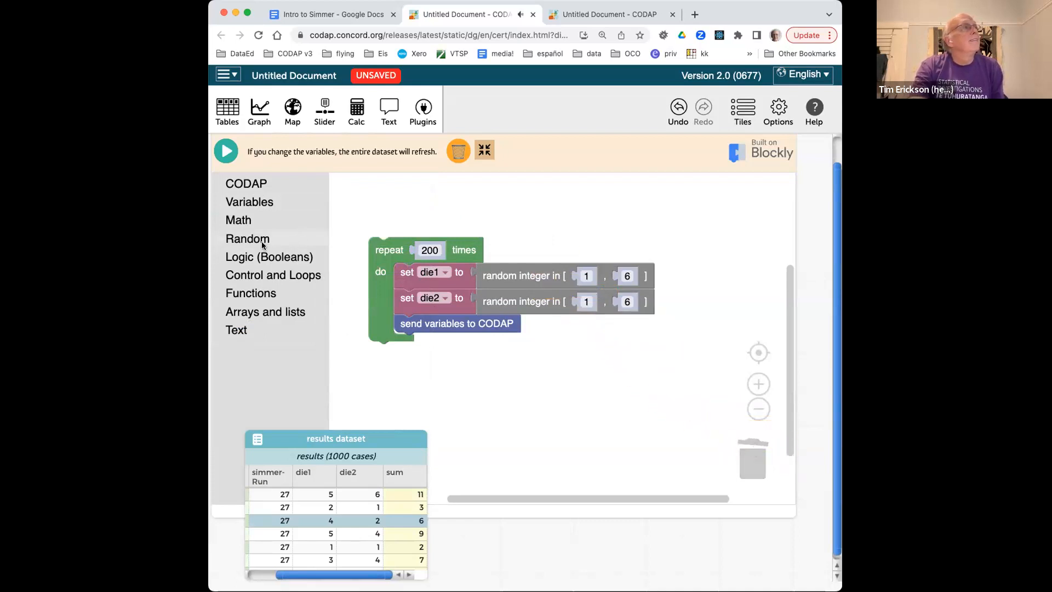
# Look through the Math blocks again and close the category
pyautogui.click(255, 218)
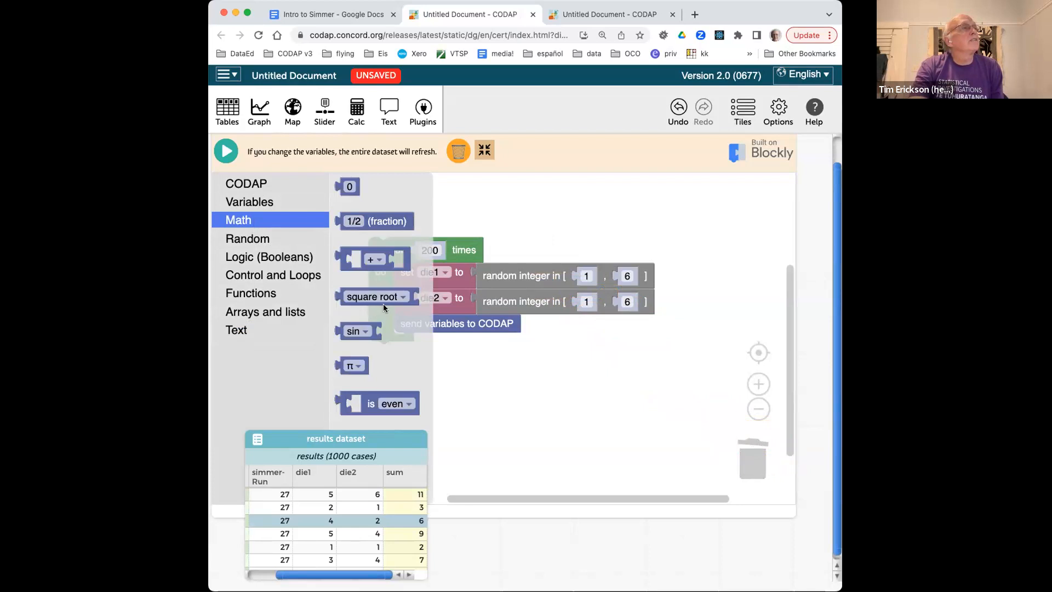
pyautogui.click(380, 331)
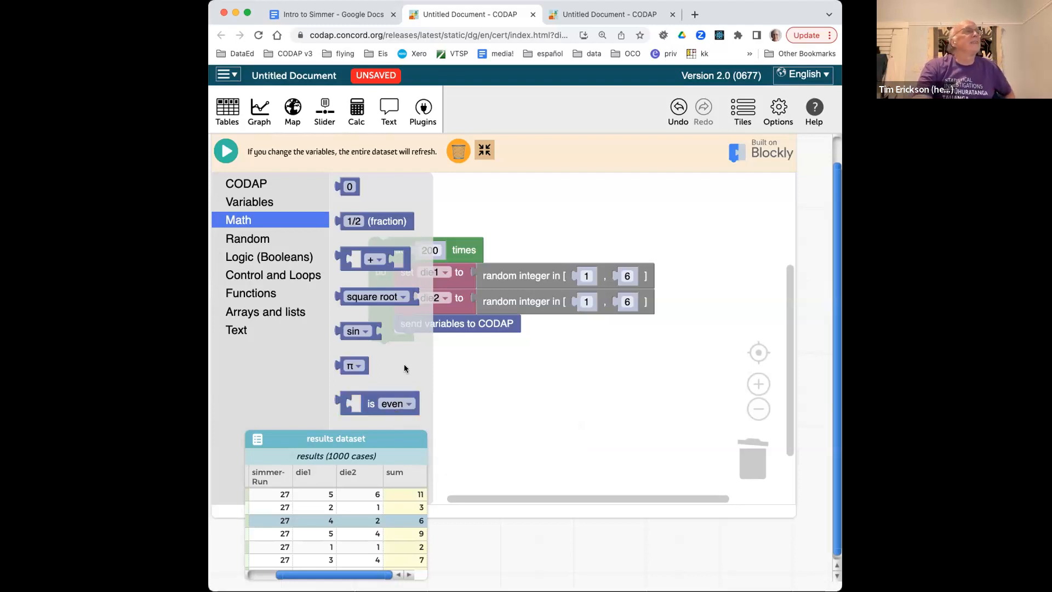
pyautogui.click(474, 372)
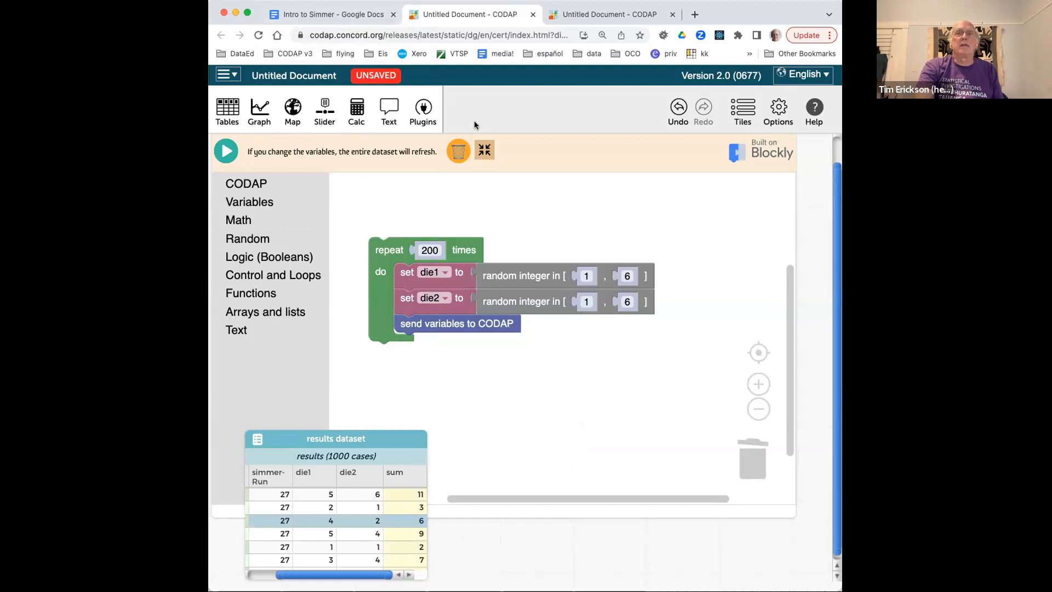
# Switch to the Intro to Simmer document in Google Docs and review its session plan
pyautogui.click(366, 17)
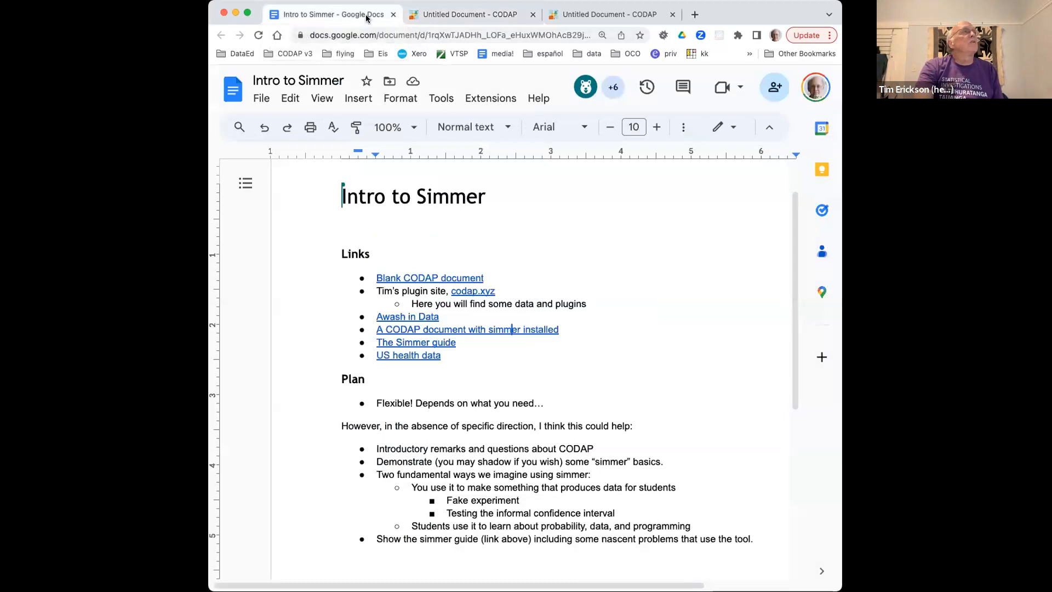
pyautogui.scroll(-1, 506, 264)
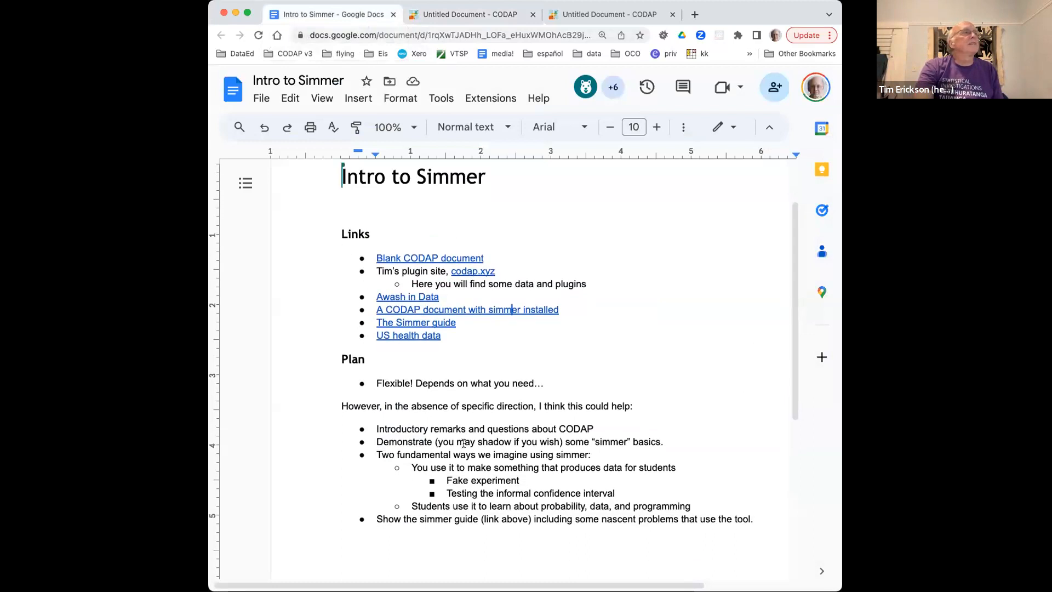
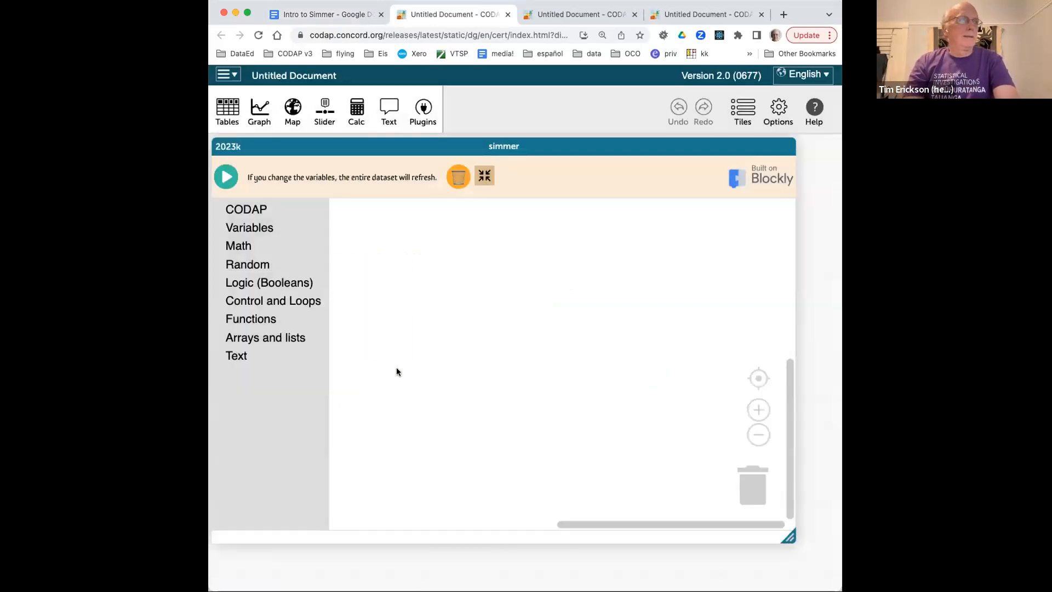
# Add a repeat loop to the empty simmer workspace and set it to 200 times
pyautogui.click(268, 301)
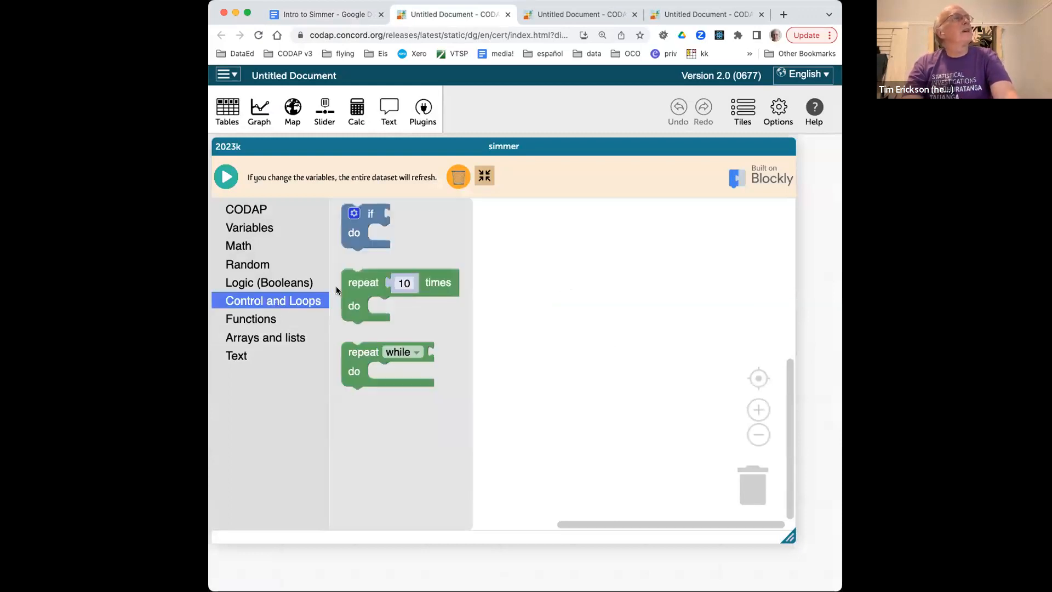
pyautogui.moveTo(348, 284); pyautogui.dragTo(384, 267)
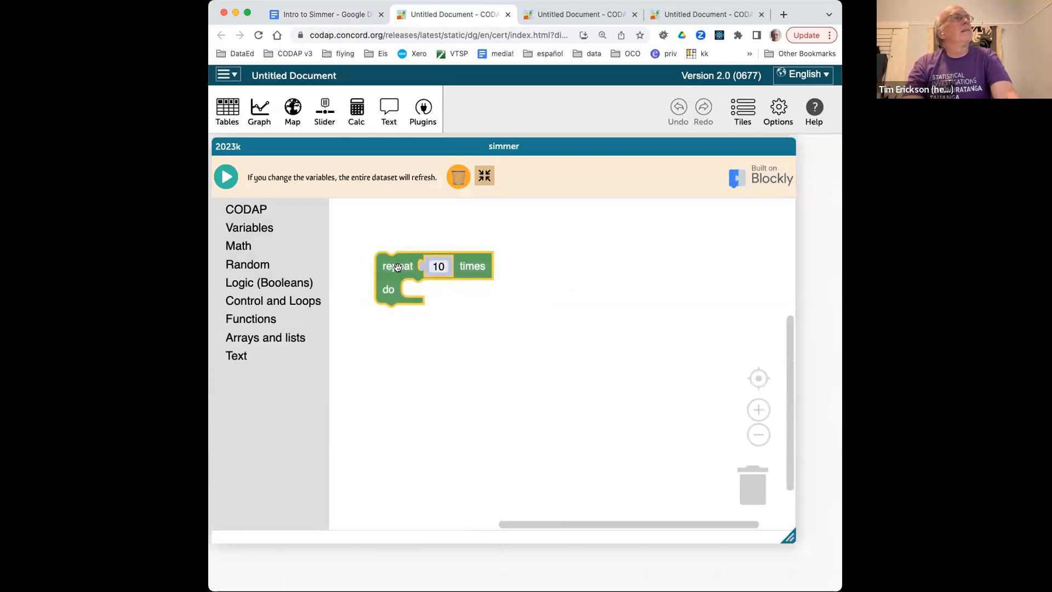
pyautogui.write('200')
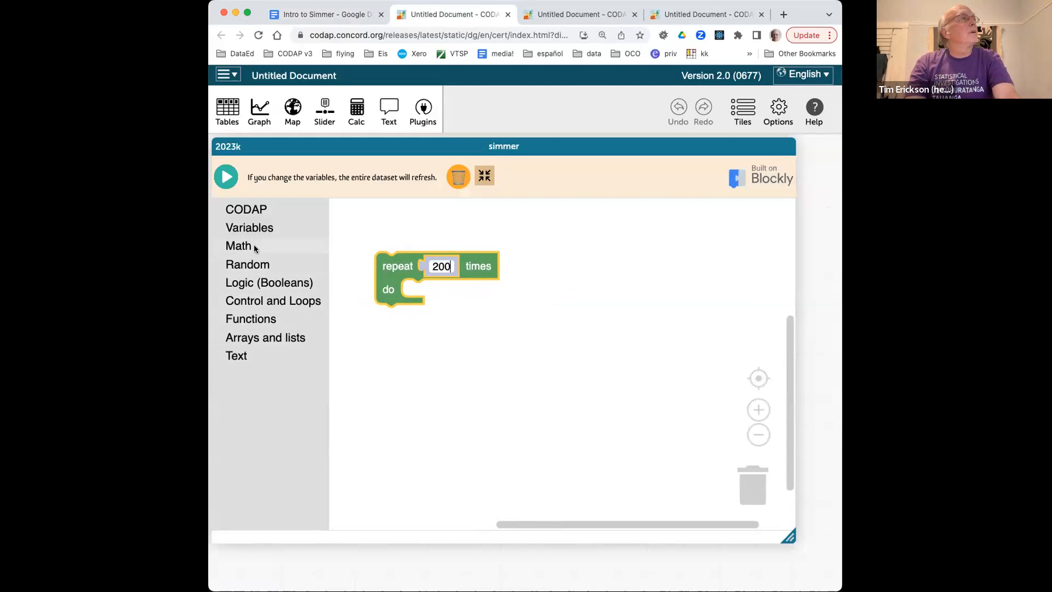
# Create a variable named person and set it to 0 directly above the repeat loop
pyautogui.click(270, 225)
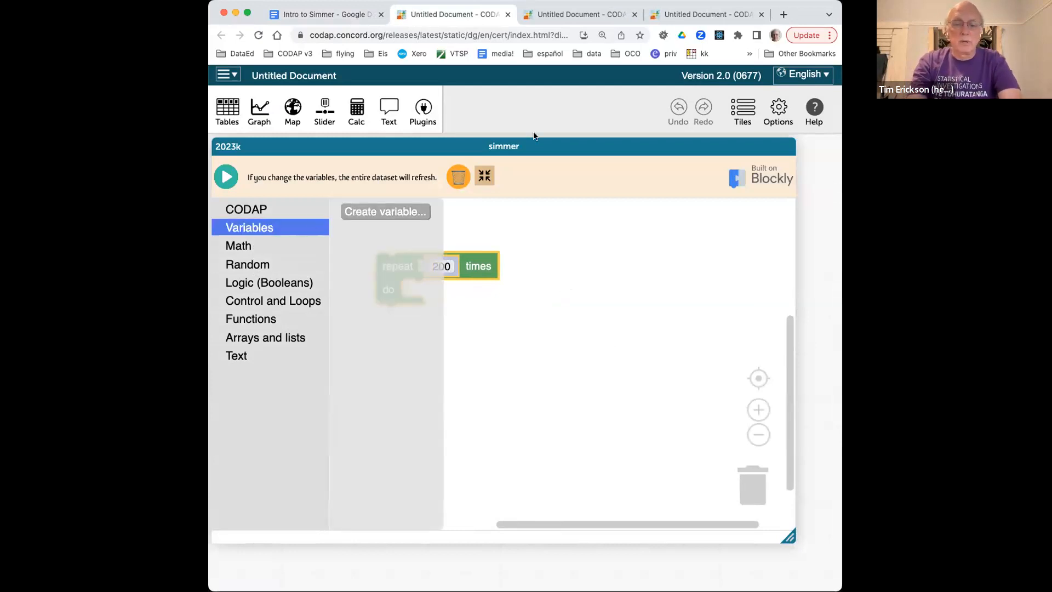
pyautogui.press('Return')
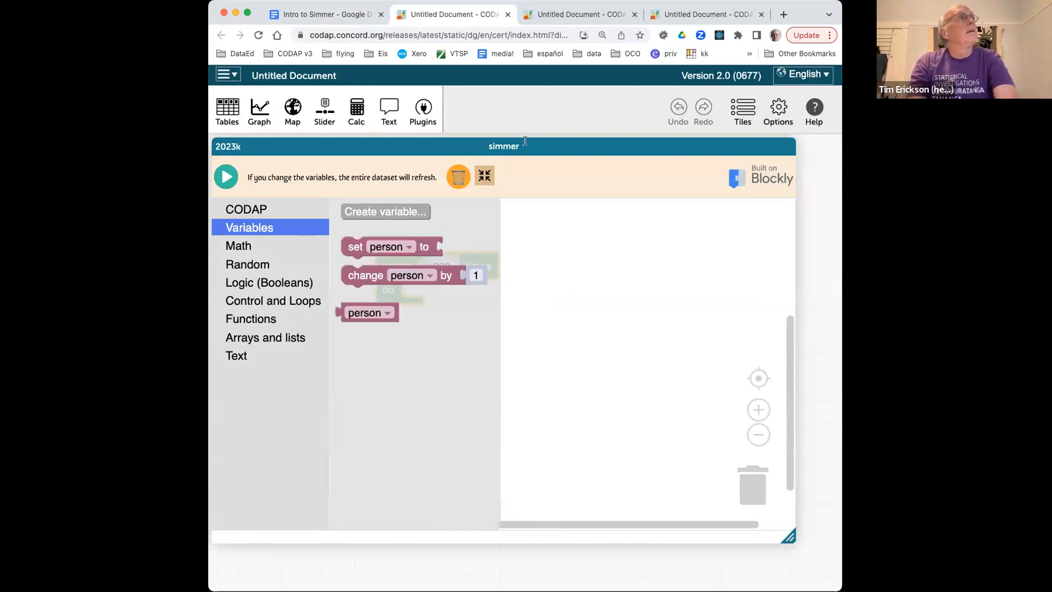
pyautogui.moveTo(367, 249); pyautogui.dragTo(393, 242)
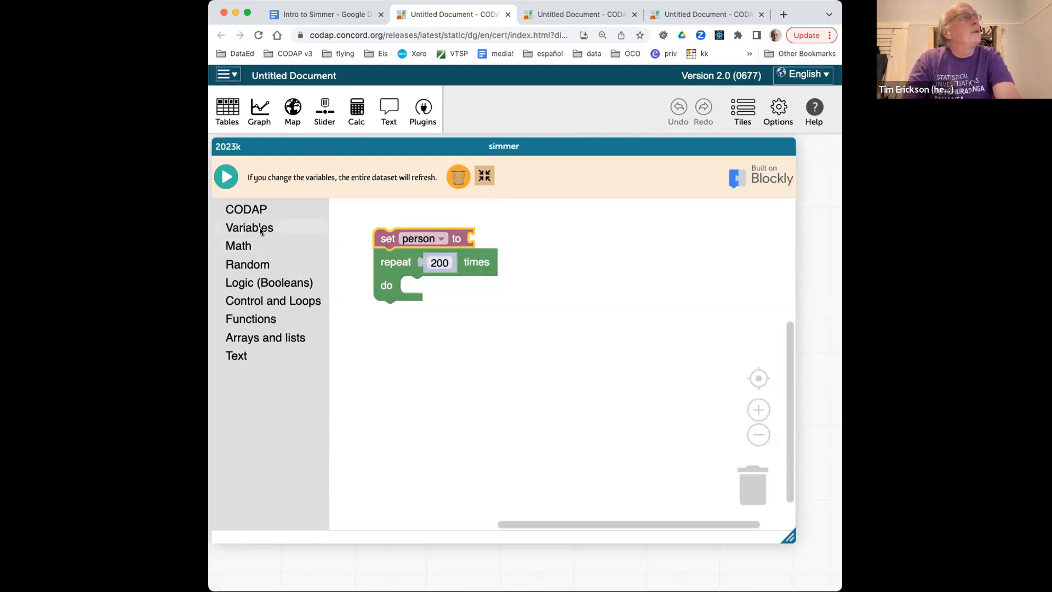
pyautogui.click(255, 245)
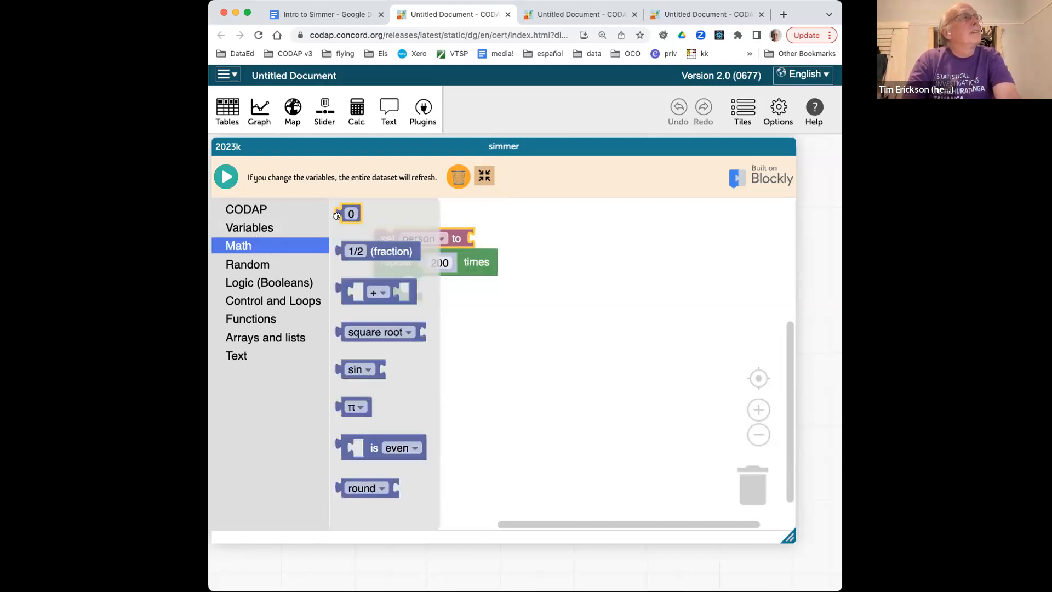
pyautogui.moveTo(339, 216); pyautogui.dragTo(467, 241)
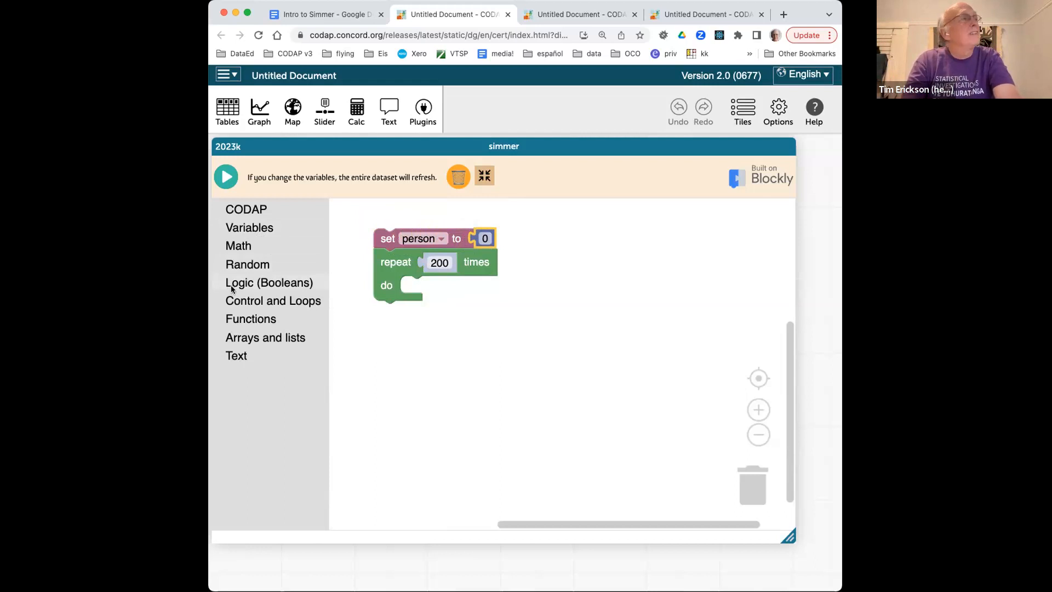
# Inside the repeat loop, add a block changing person by 1, with an empty if block below it
pyautogui.click(258, 228)
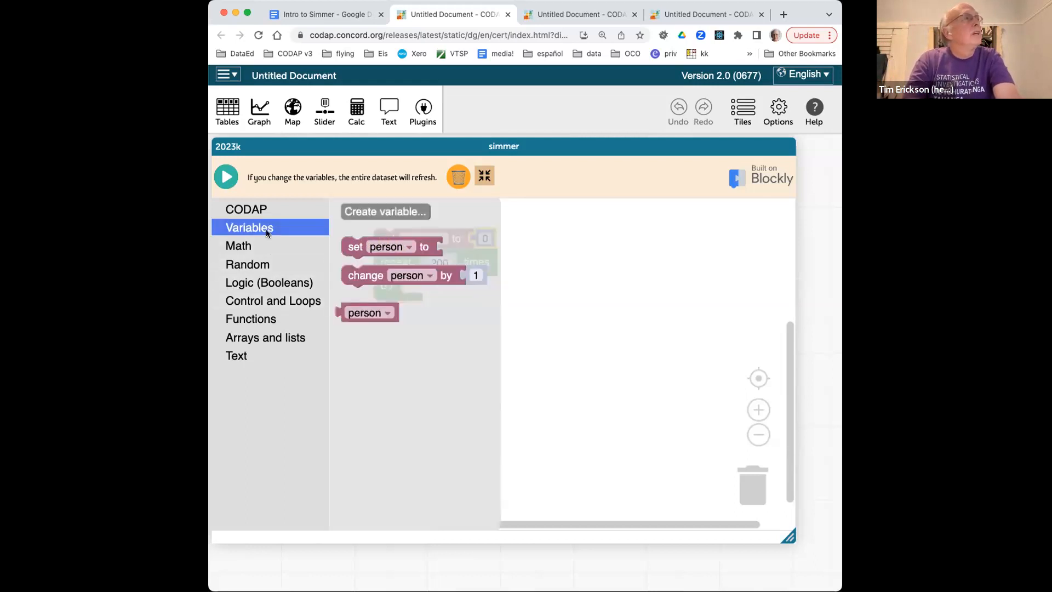
pyautogui.moveTo(341, 274); pyautogui.dragTo(404, 287)
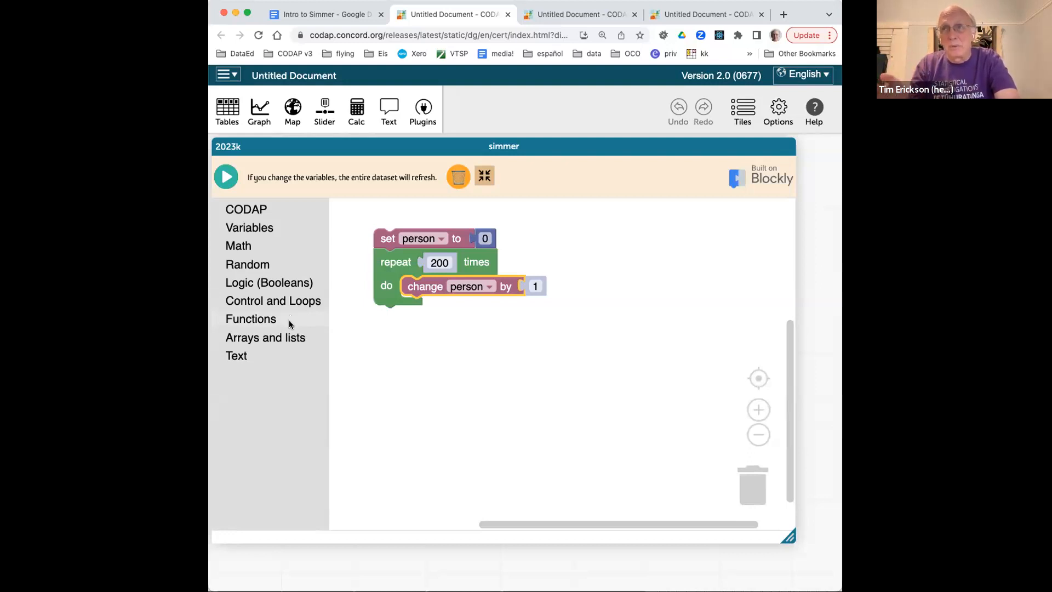
pyautogui.click(248, 284)
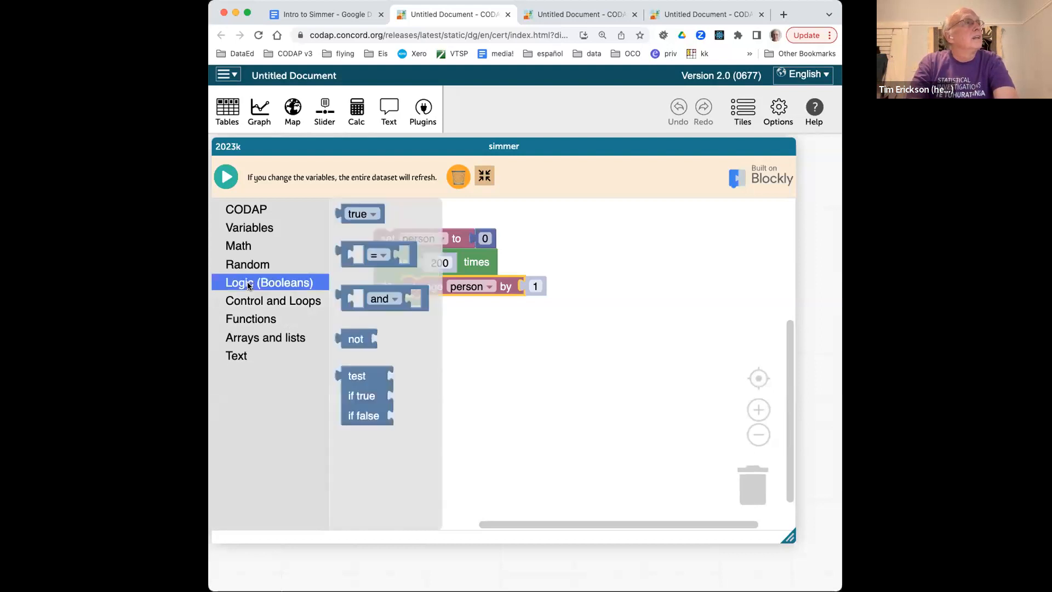
pyautogui.click(245, 299)
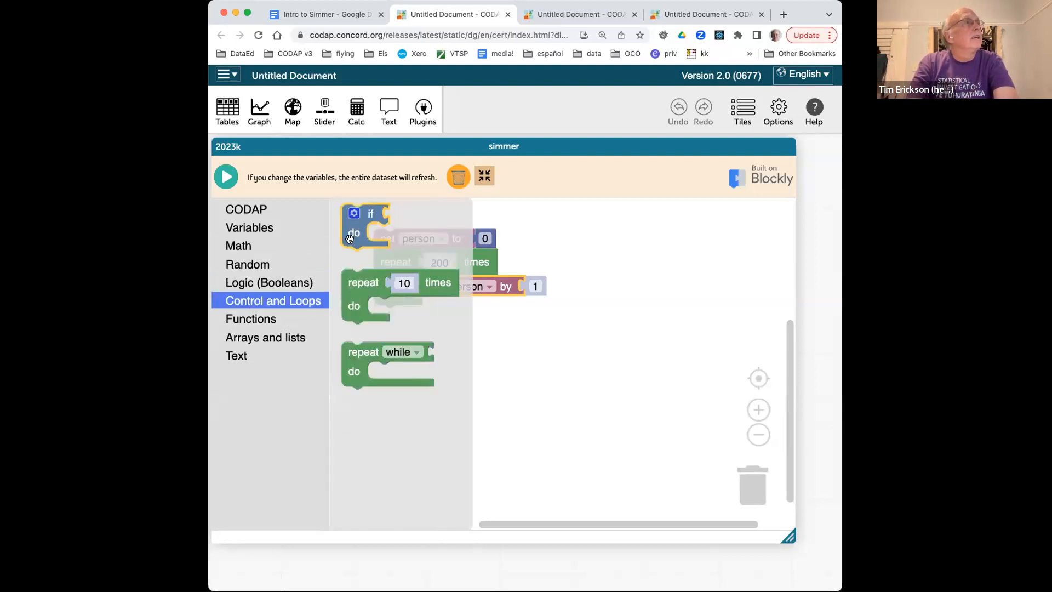
pyautogui.moveTo(349, 228); pyautogui.dragTo(408, 318)
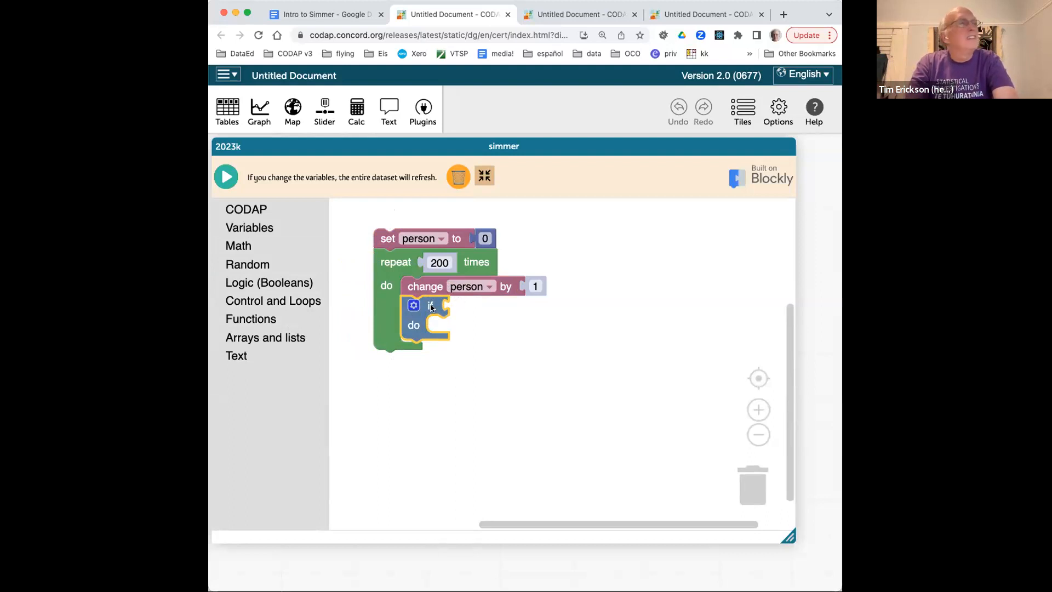
# Make the if block's condition test whether person is even
pyautogui.click(254, 246)
pyautogui.moveTo(342, 442); pyautogui.dragTo(453, 305)
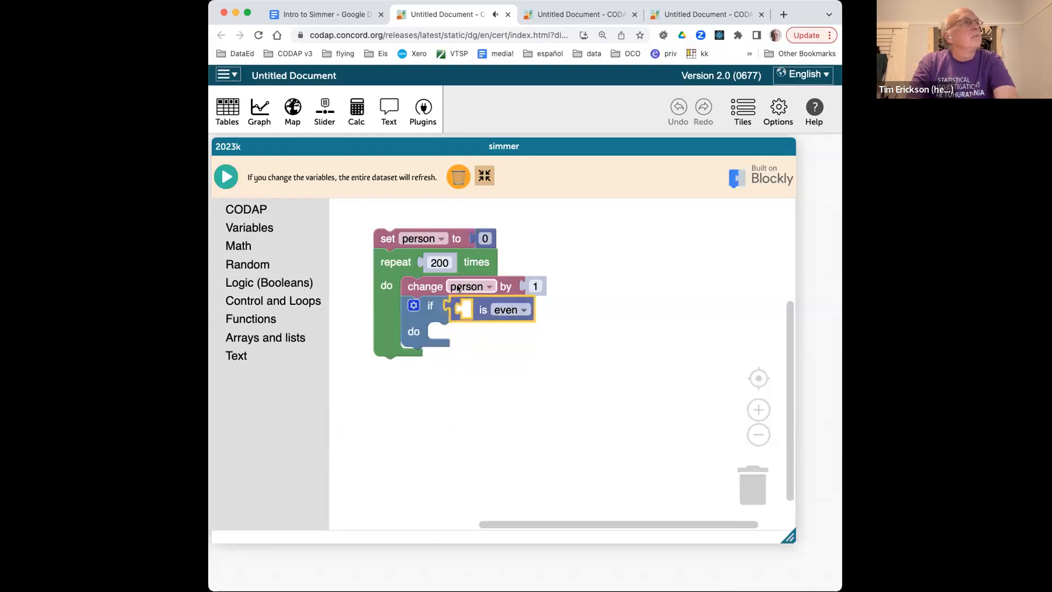
pyautogui.click(256, 225)
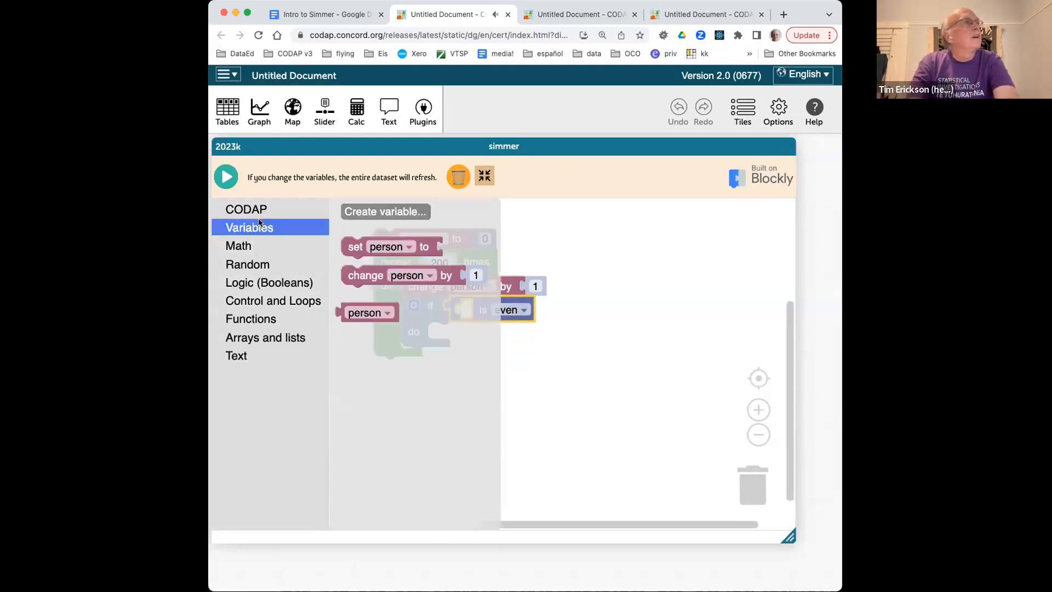
pyautogui.moveTo(334, 313); pyautogui.dragTo(454, 310)
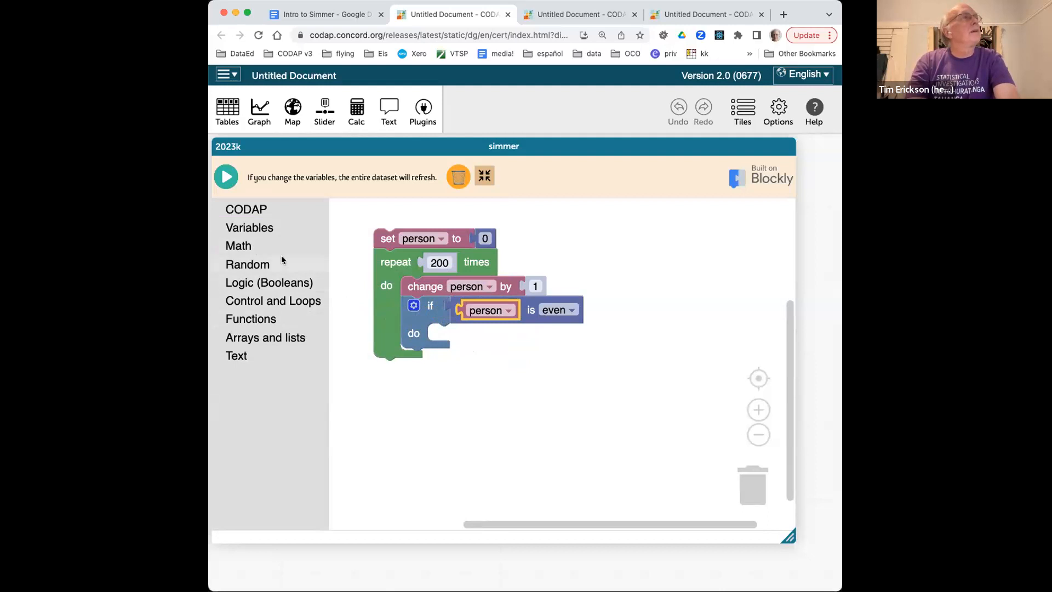
# Create a variable named group and, inside the if block, set it to the text "Wellinex®"
pyautogui.click(253, 229)
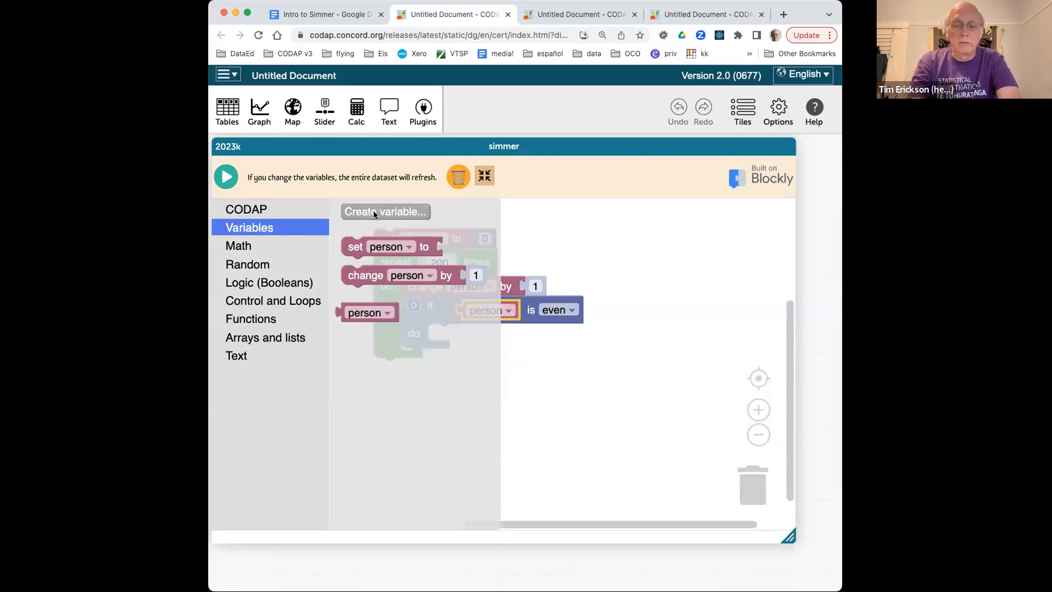
pyautogui.click(629, 125)
pyautogui.moveTo(355, 247); pyautogui.dragTo(438, 334)
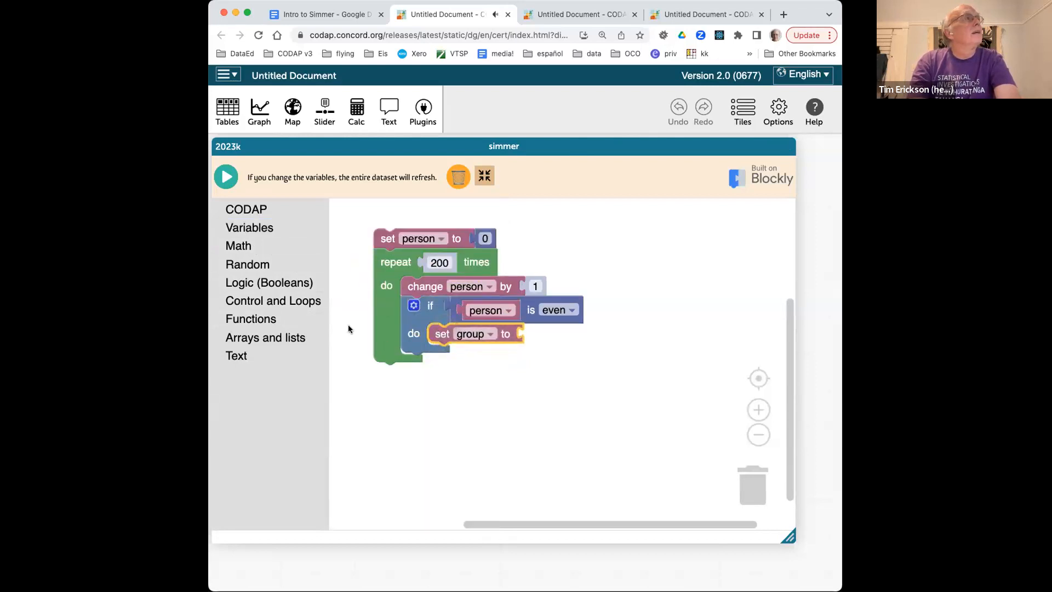
pyautogui.click(239, 355)
pyautogui.moveTo(345, 215); pyautogui.dragTo(526, 331)
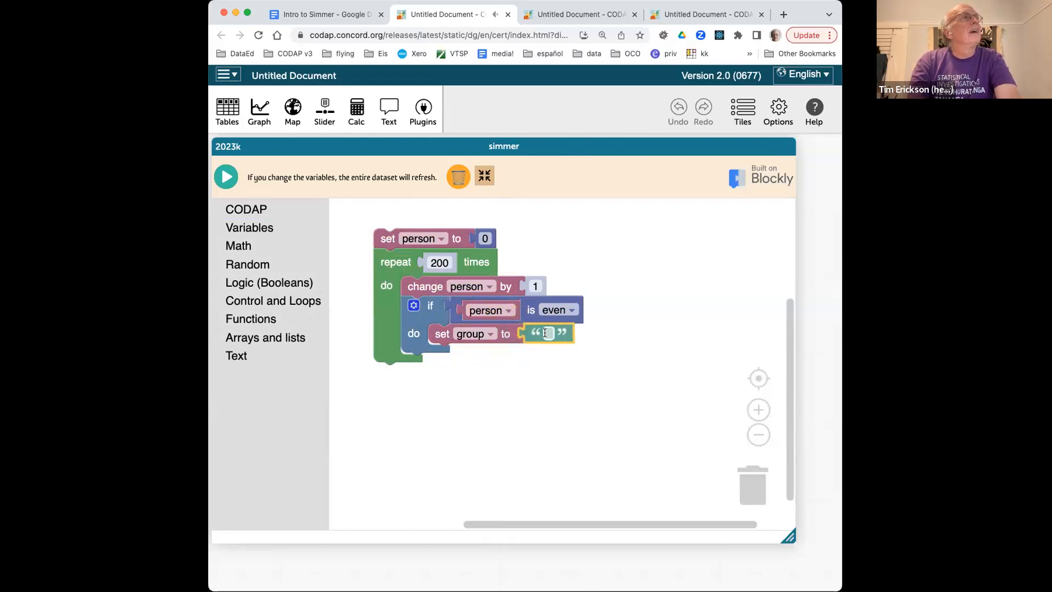
pyautogui.write('Wellinex')
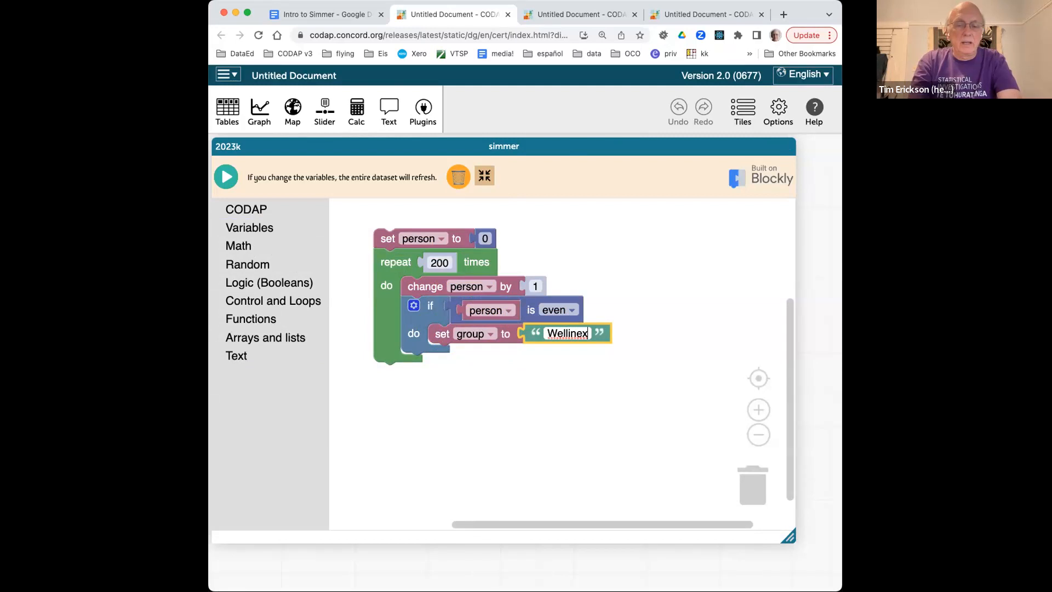
pyautogui.write('®')
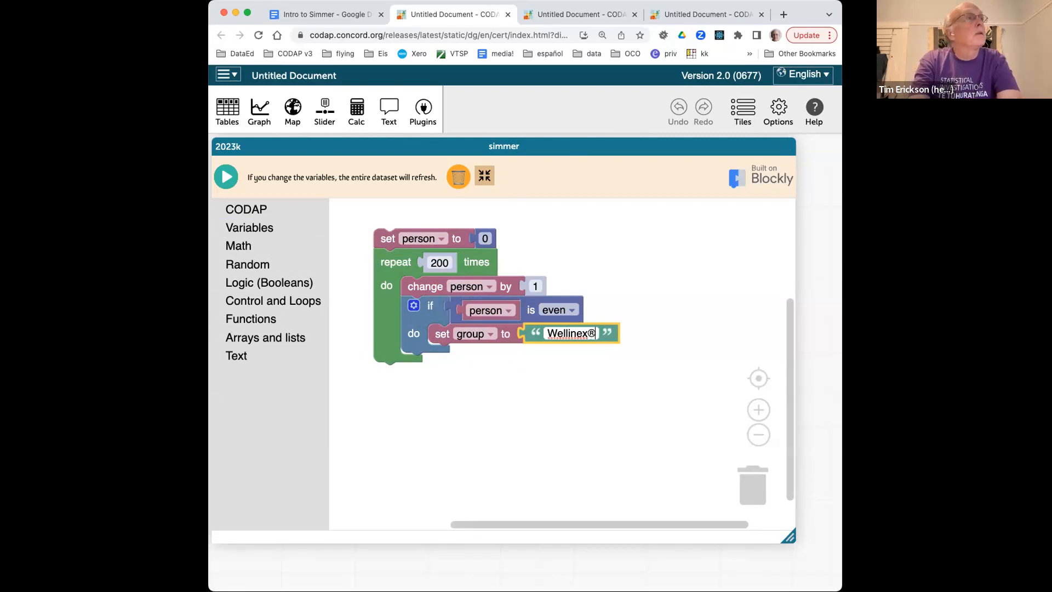
# Add an else branch to the if block inside the repeat loop
pyautogui.click(616, 383)
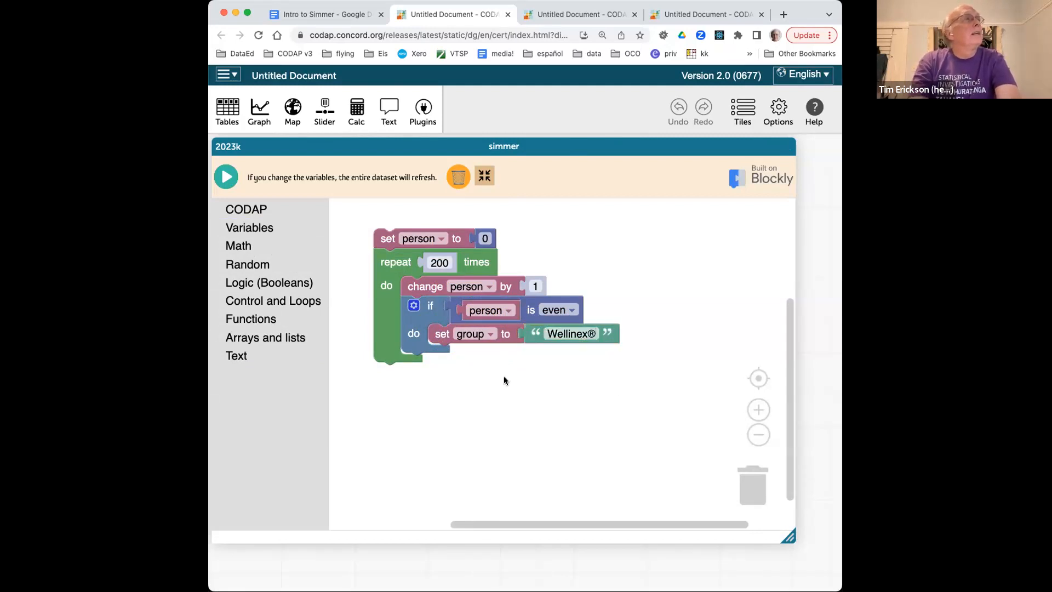
pyautogui.hscroll(2, 504, 379)
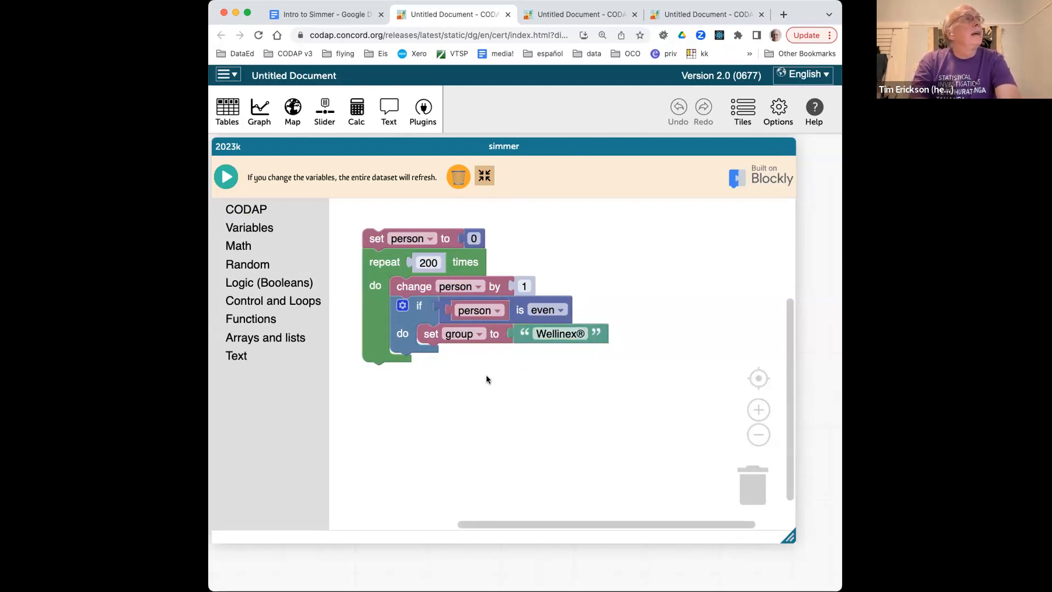
pyautogui.click(402, 308)
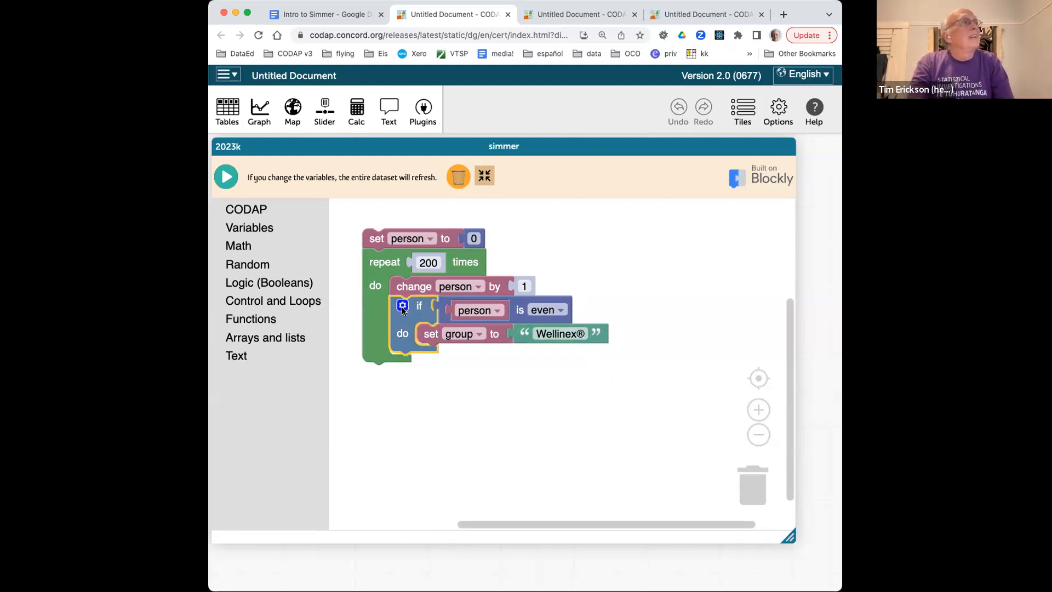
pyautogui.click(402, 306)
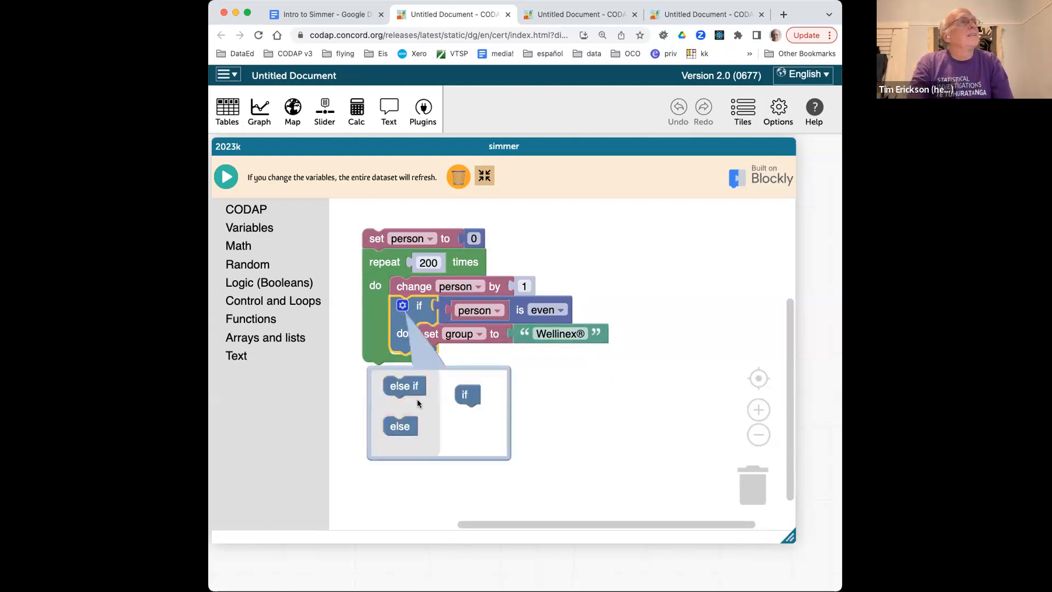
pyautogui.click(395, 424)
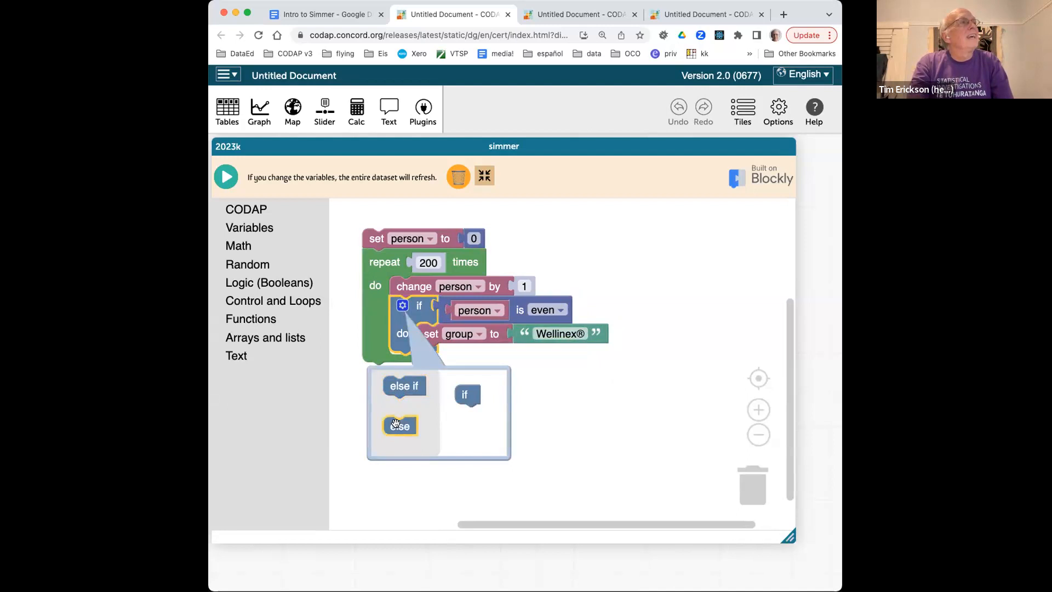
pyautogui.moveTo(396, 424); pyautogui.dragTo(470, 412)
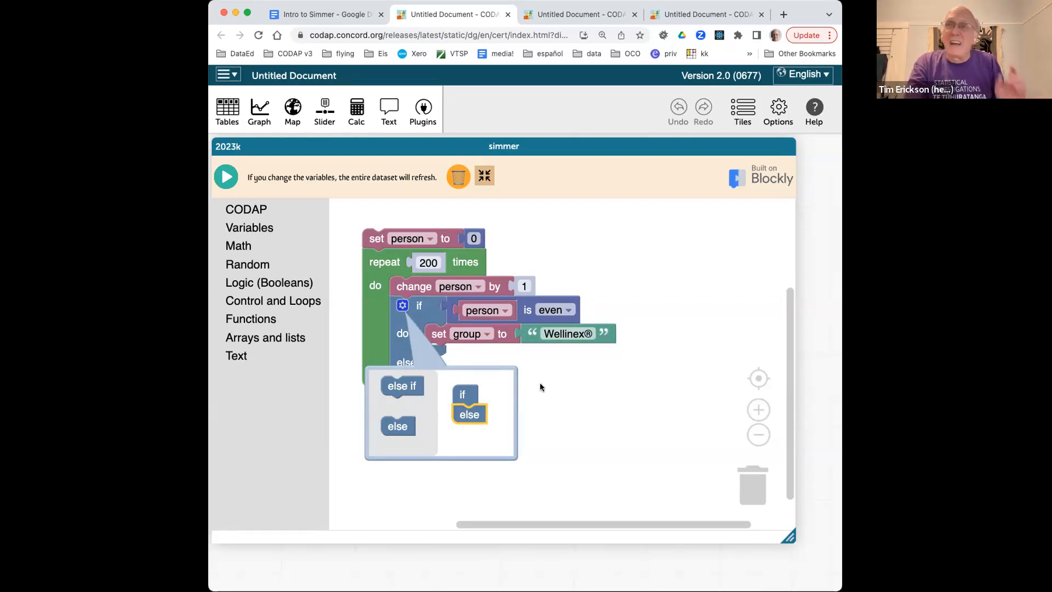
pyautogui.click(554, 388)
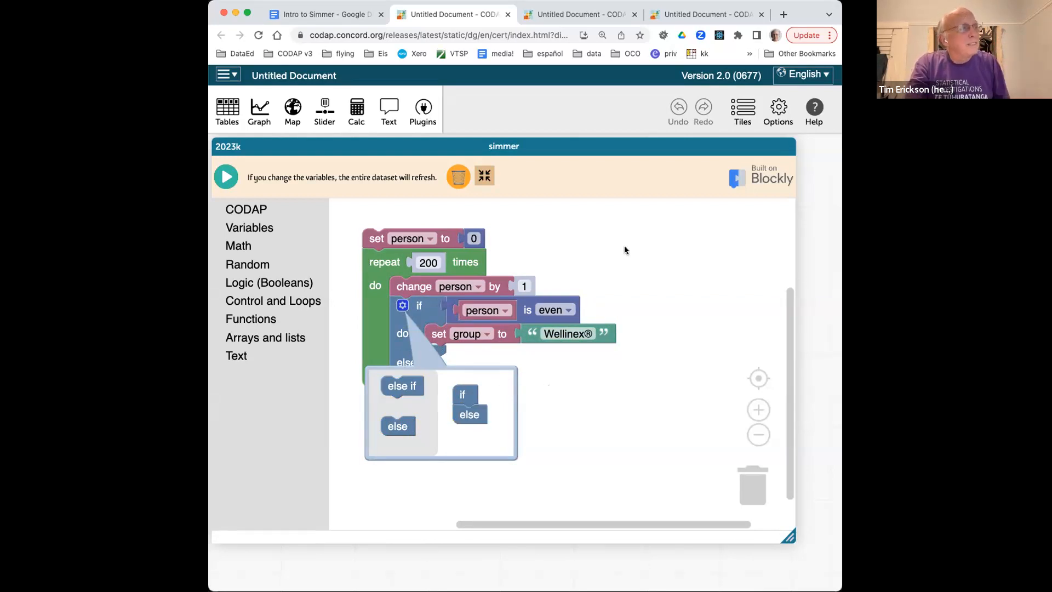
pyautogui.click(402, 307)
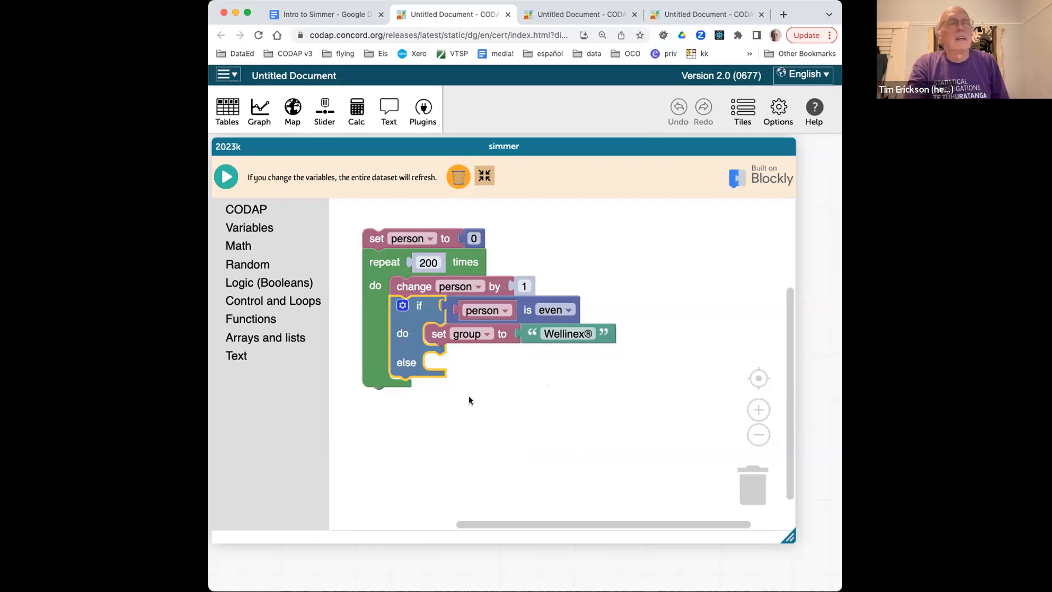
# Copy the set group block into the else branch and change its text to "Placebo"
pyautogui.click(437, 335)
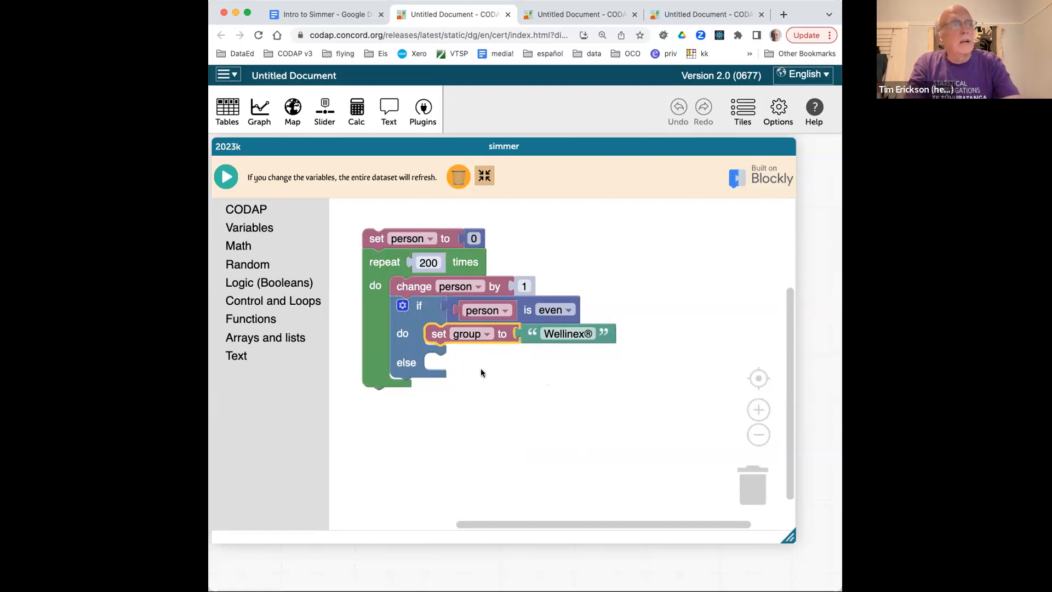
pyautogui.press('super+c')
pyautogui.press('super+v')
pyautogui.rightClick(463, 378)
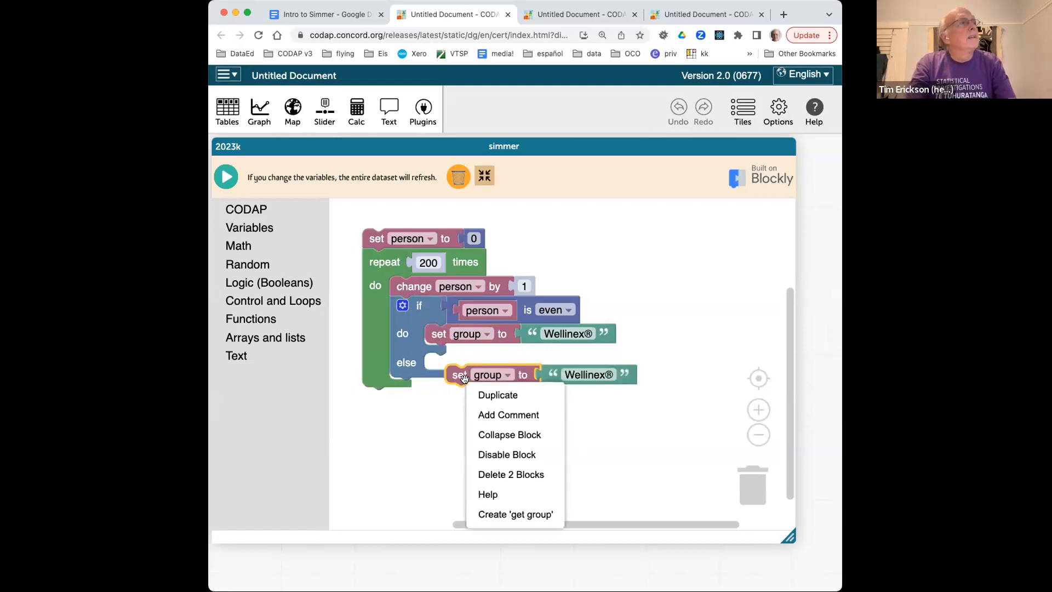
pyautogui.click(455, 376)
pyautogui.moveTo(455, 376); pyautogui.dragTo(434, 363)
pyautogui.click(566, 362)
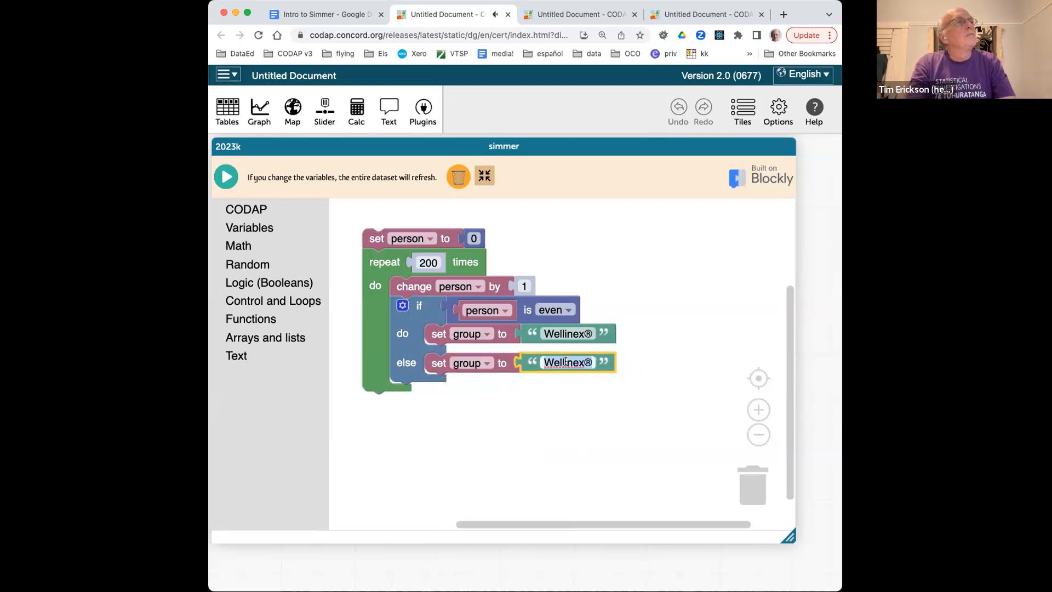
pyautogui.write('Placebo')
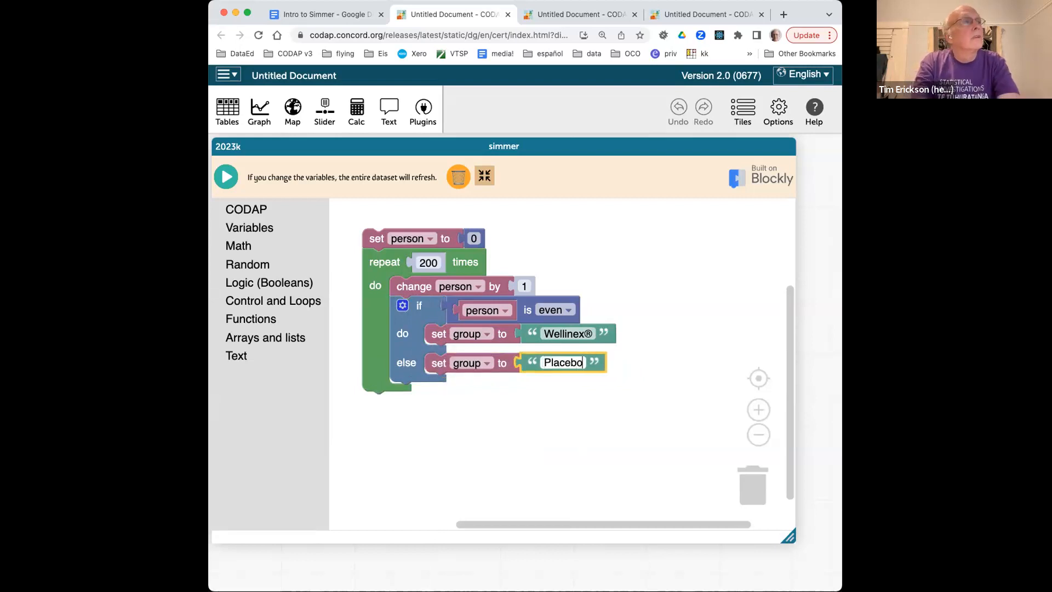
pyautogui.press('Return')
pyautogui.click(581, 396)
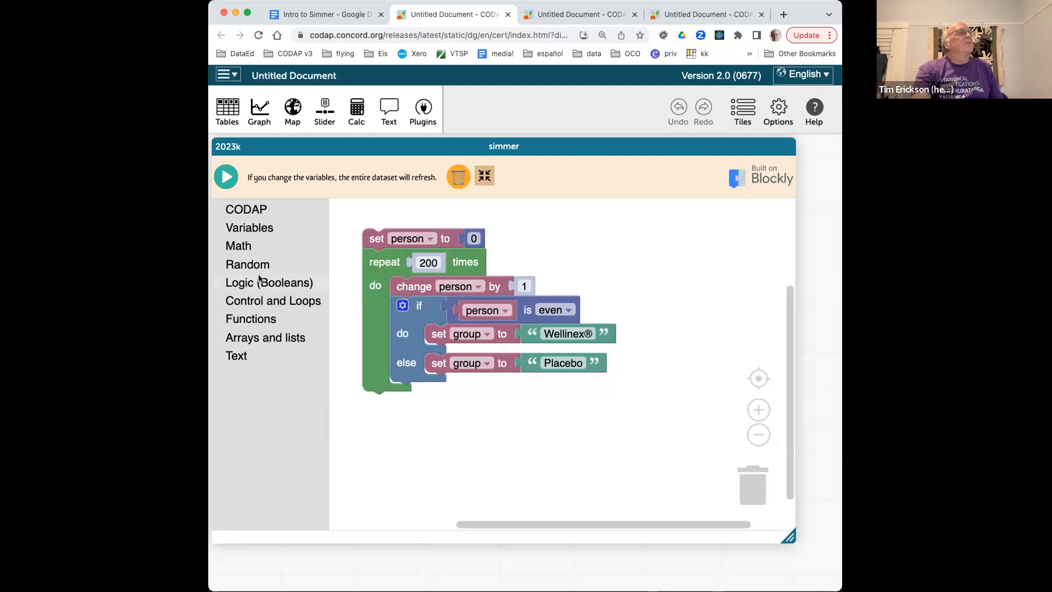
# Create a variable named health and place its set block below the Placebo assignment in the else branch
pyautogui.click(263, 235)
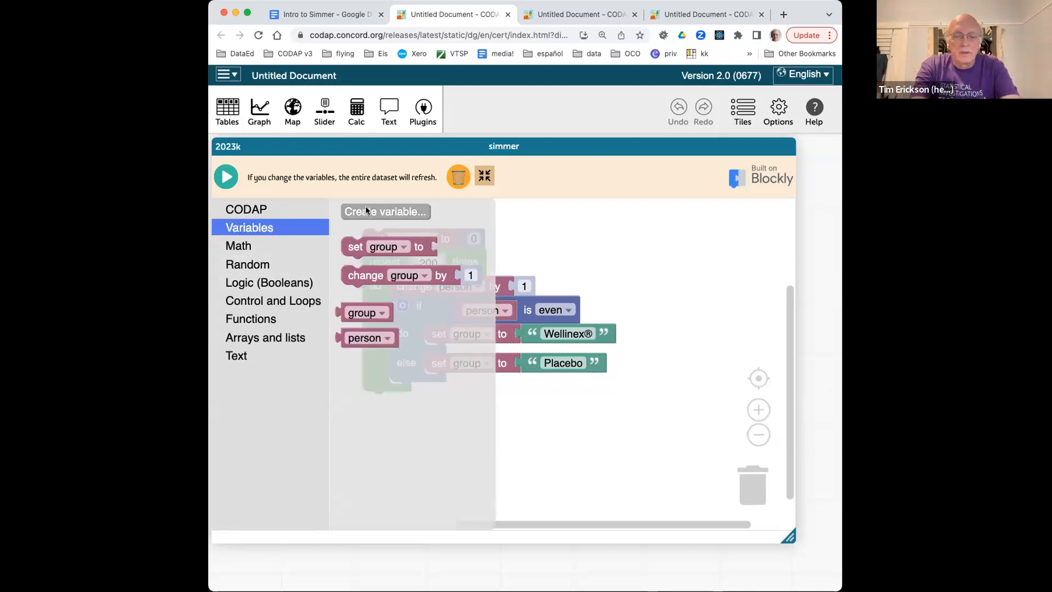
pyautogui.click(626, 126)
pyautogui.moveTo(355, 247)
pyautogui.mouseDown()
pyautogui.moveTo(385, 278)
pyautogui.moveTo(437, 384)
pyautogui.mouseUp()
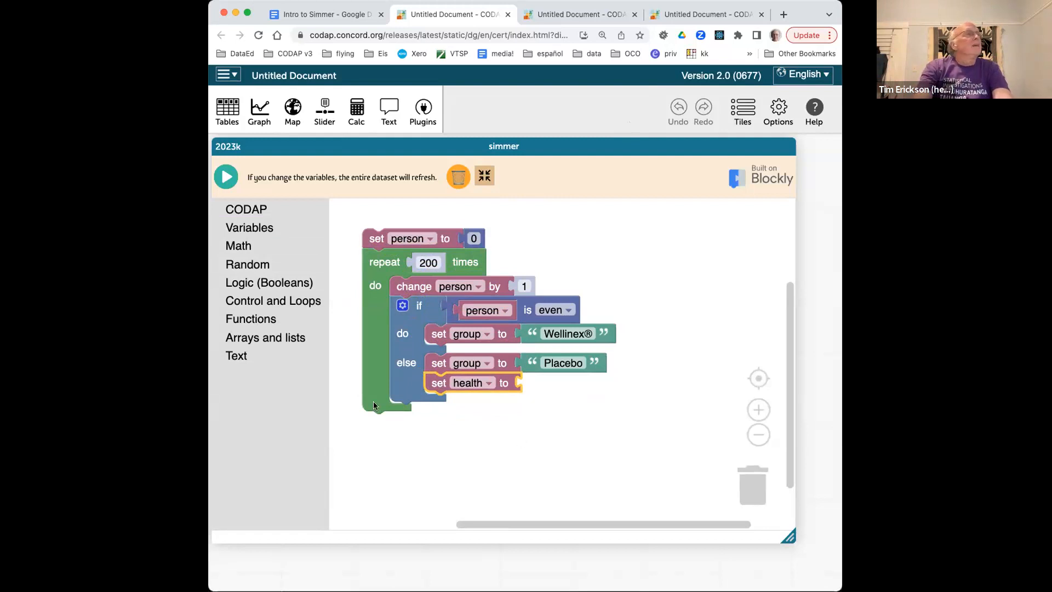
# Set health in the else branch to a random pick with probability 1/4 of "well", otherwise "sick"
pyautogui.click(241, 265)
pyautogui.click(351, 345)
pyautogui.moveTo(351, 345)
pyautogui.mouseDown()
pyautogui.moveTo(413, 388)
pyautogui.moveTo(524, 384)
pyautogui.mouseUp()
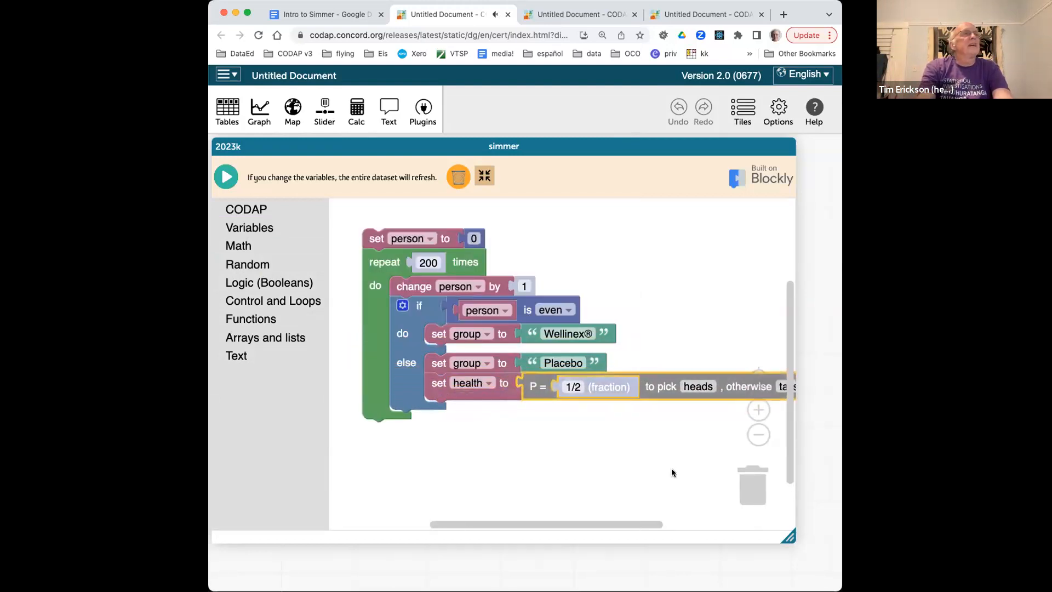
pyautogui.click(756, 435)
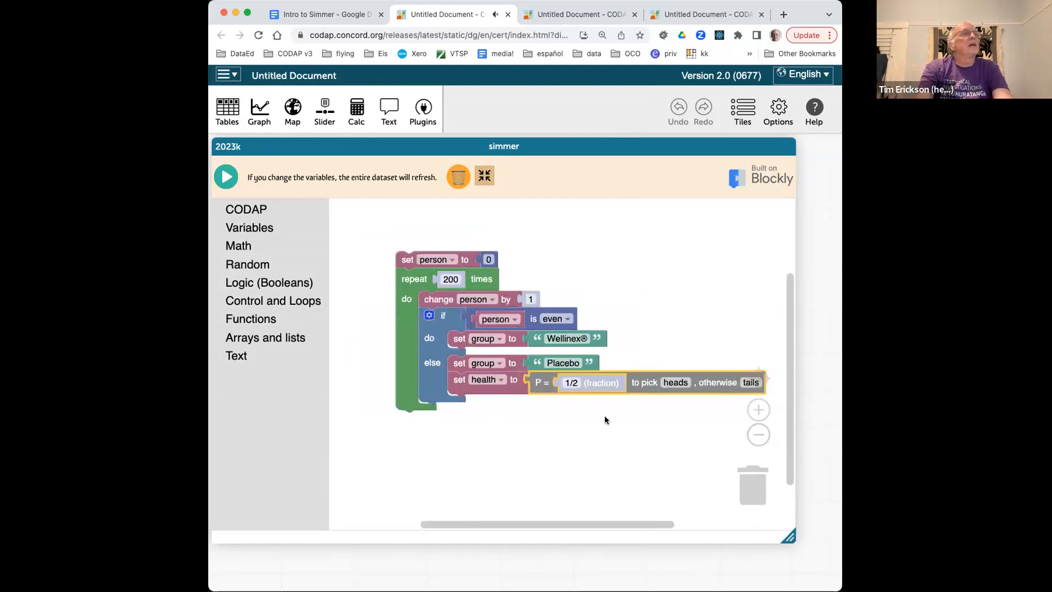
pyautogui.click(570, 383)
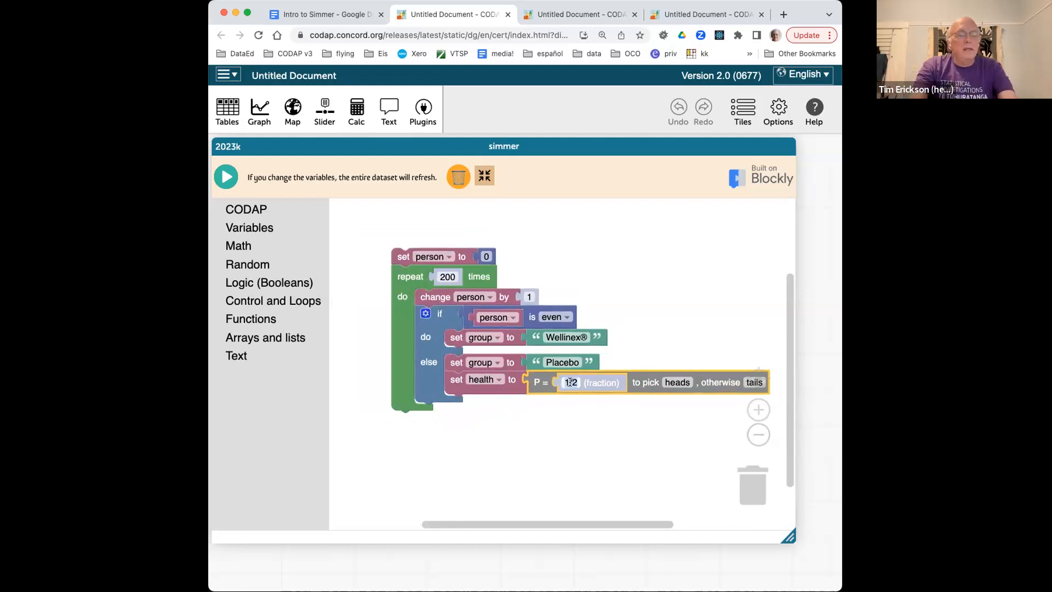
pyautogui.write('1/4')
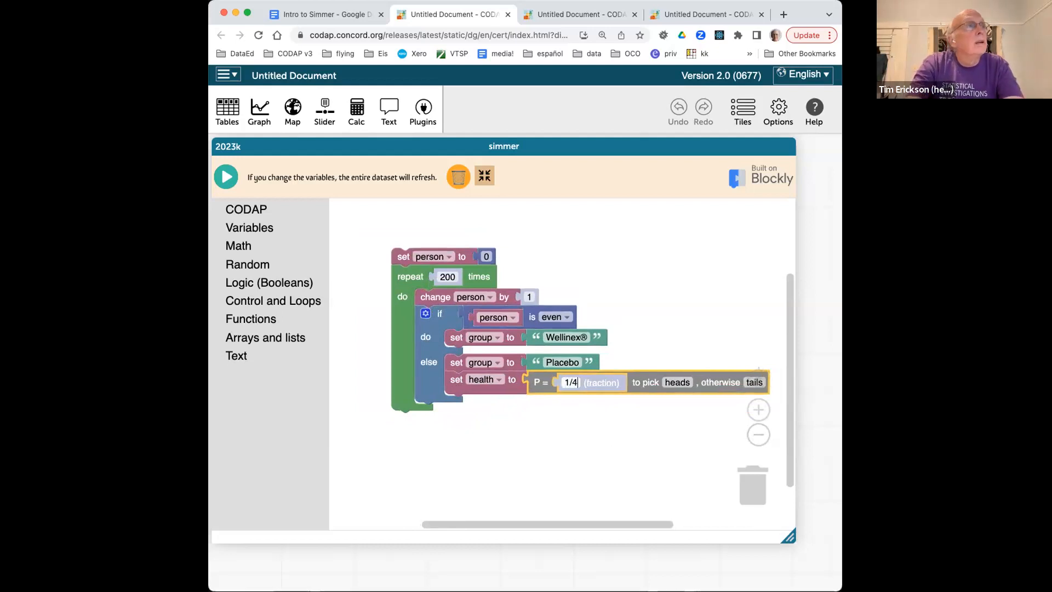
pyautogui.write('well')
pyautogui.press('Tab')
pyautogui.write('sick')
pyautogui.click(539, 480)
# Copy the set health block below the Wellinex® assignment and set its probability of well to 5/8
pyautogui.click(454, 383)
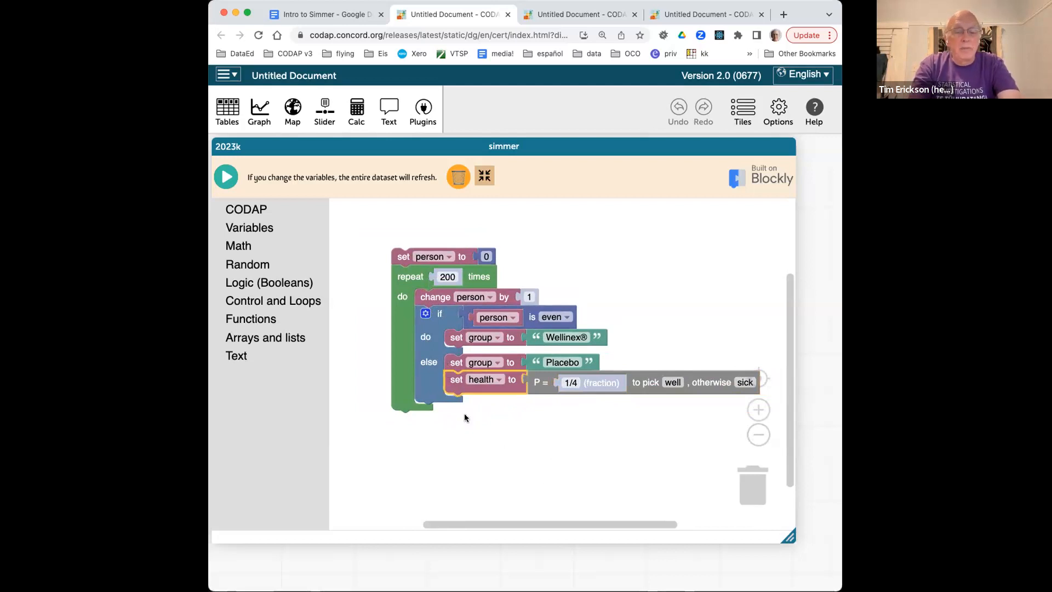
pyautogui.press('super+c')
pyautogui.press('super+v')
pyautogui.moveTo(467, 418); pyautogui.dragTo(452, 353)
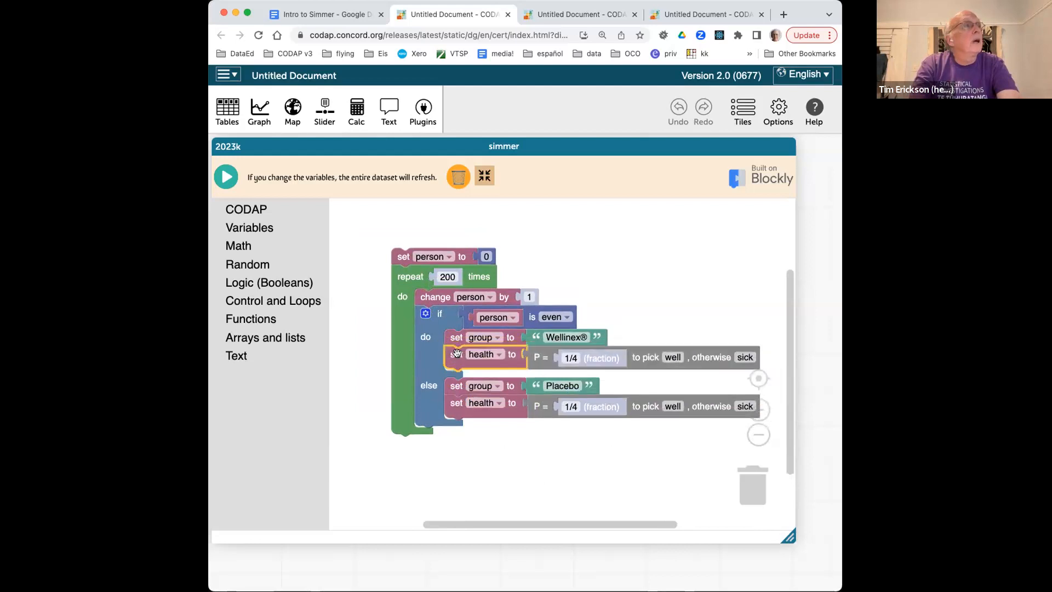
pyautogui.click(579, 355)
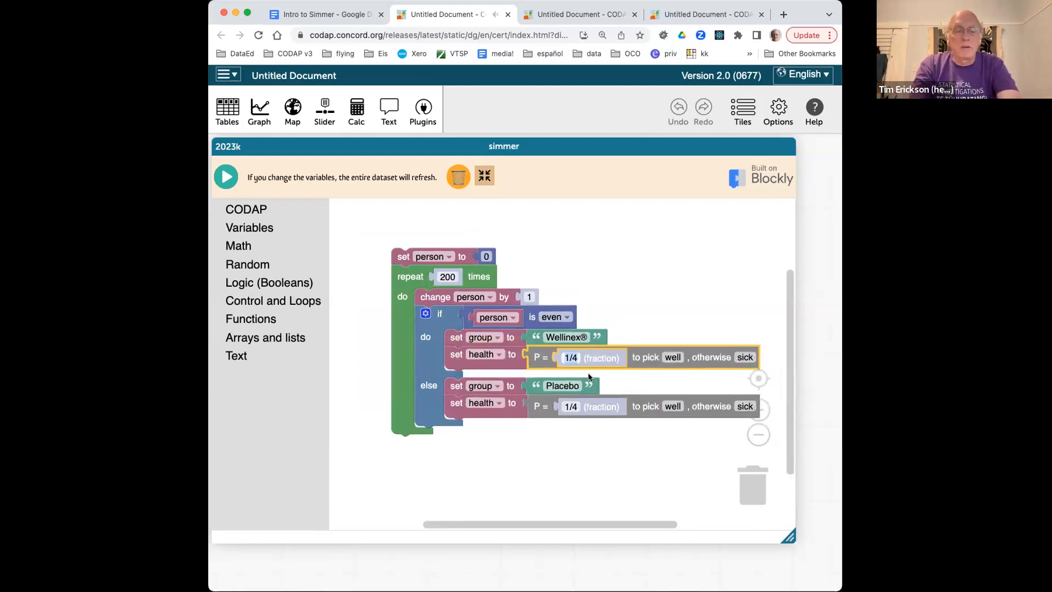
pyautogui.write('5/8')
pyautogui.press('Tab')
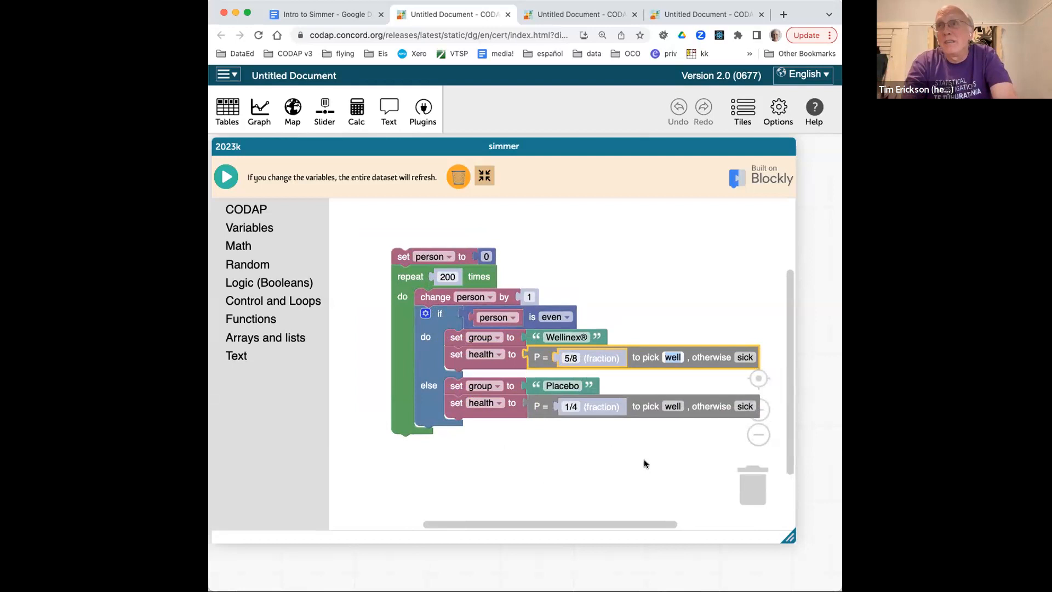
pyautogui.click(607, 463)
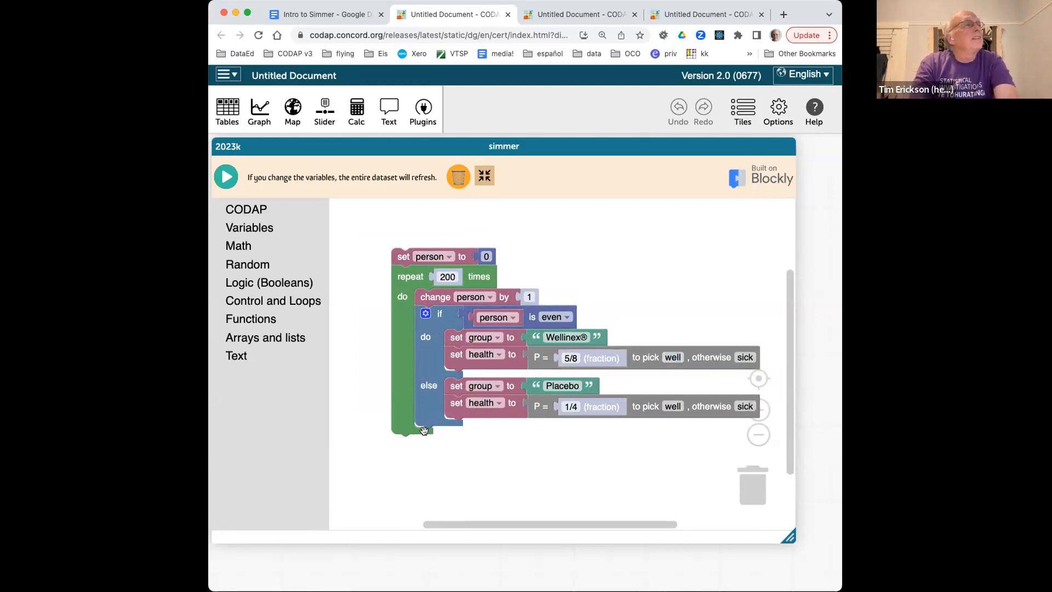
# Attach a "send variables to CODAP" block directly below the repeat loop and run the simulation
pyautogui.click(265, 211)
pyautogui.moveTo(353, 207); pyautogui.dragTo(573, 237)
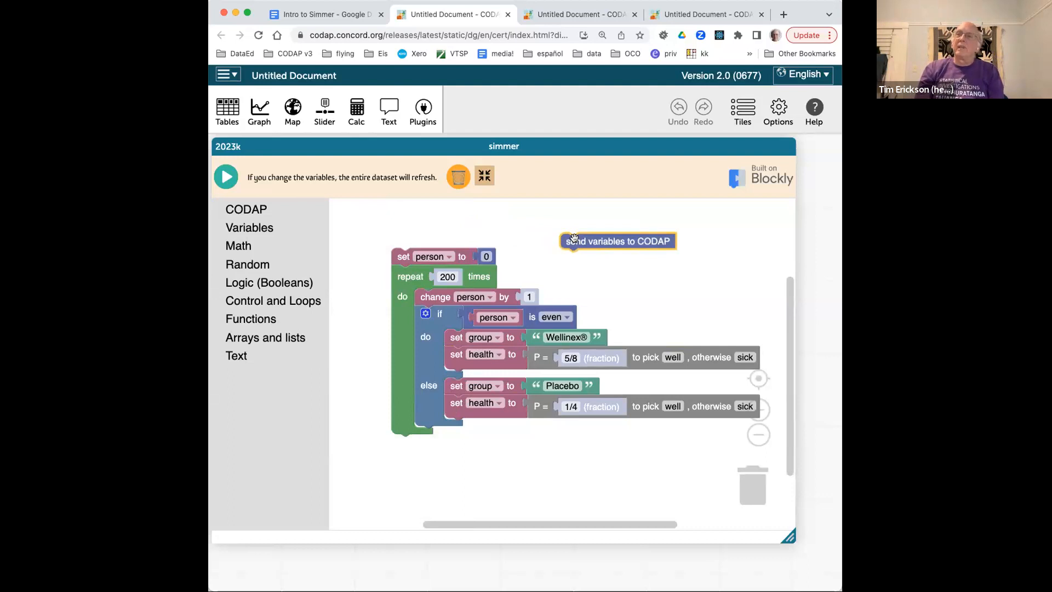
pyautogui.moveTo(574, 238); pyautogui.dragTo(403, 447)
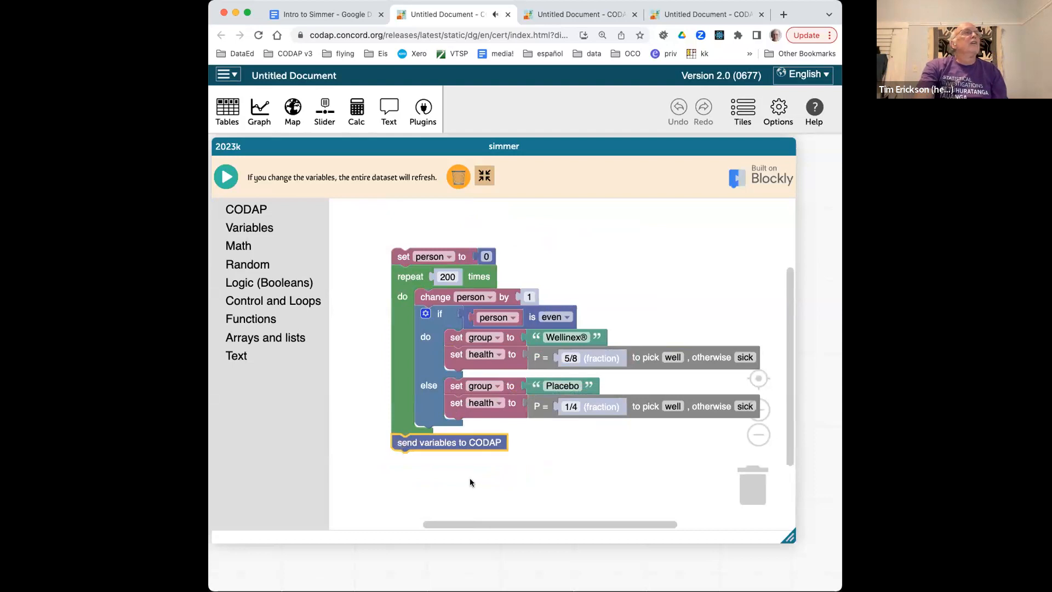
pyautogui.click(225, 176)
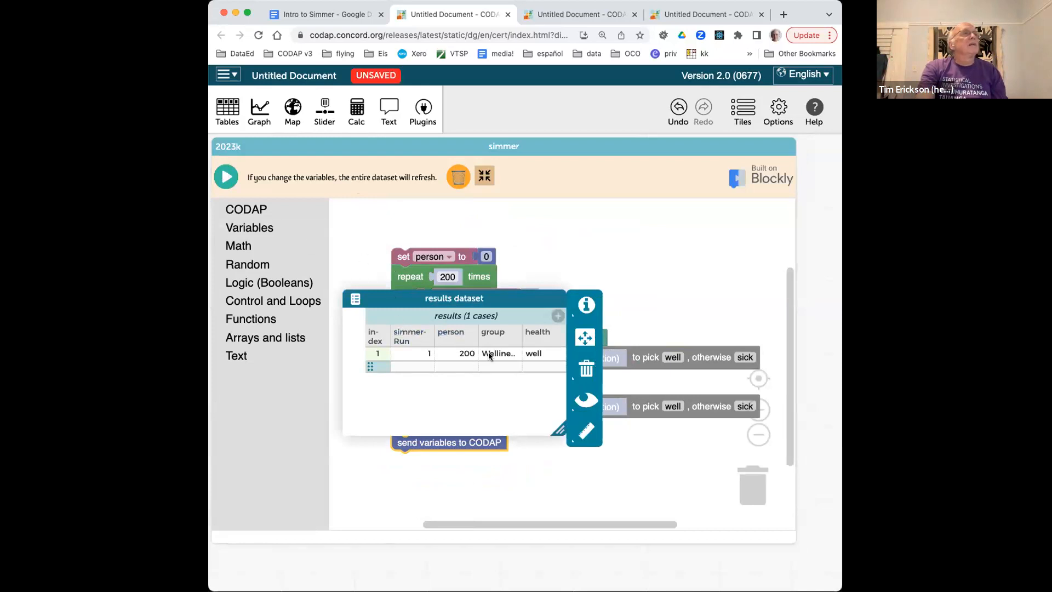
pyautogui.moveTo(514, 299); pyautogui.dragTo(690, 212)
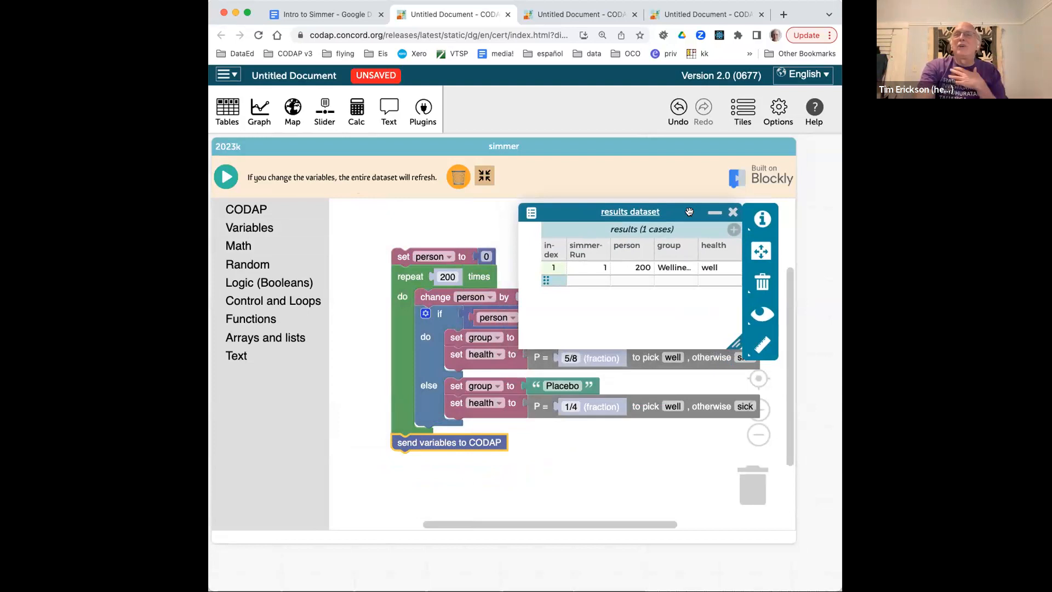
# Move the "send variables to CODAP" block inside the repeat loop below the if block, and rerun with the old data cleared
pyautogui.moveTo(407, 442); pyautogui.dragTo(431, 434)
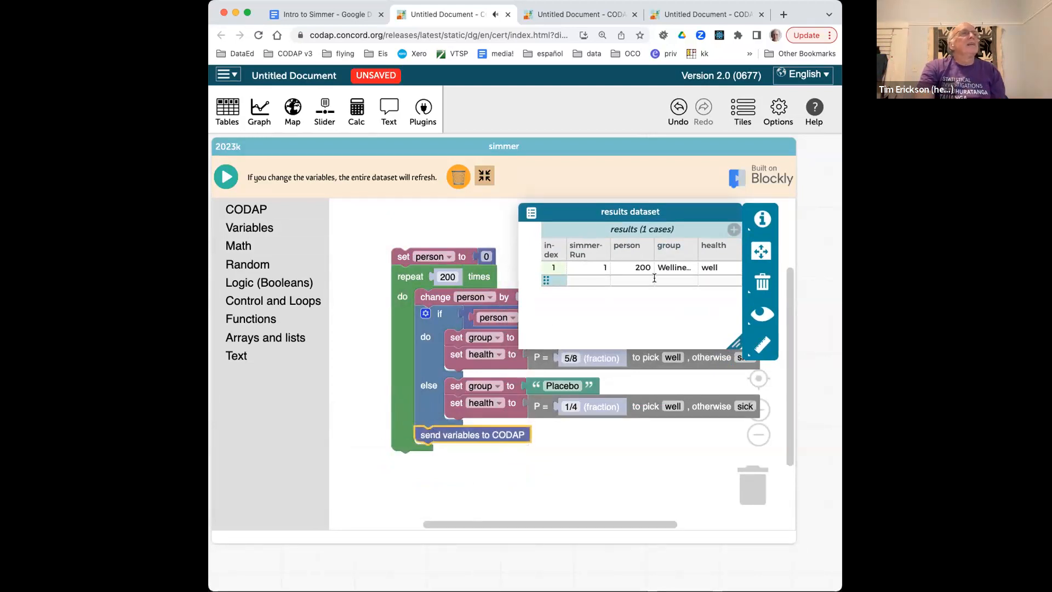
pyautogui.click(460, 179)
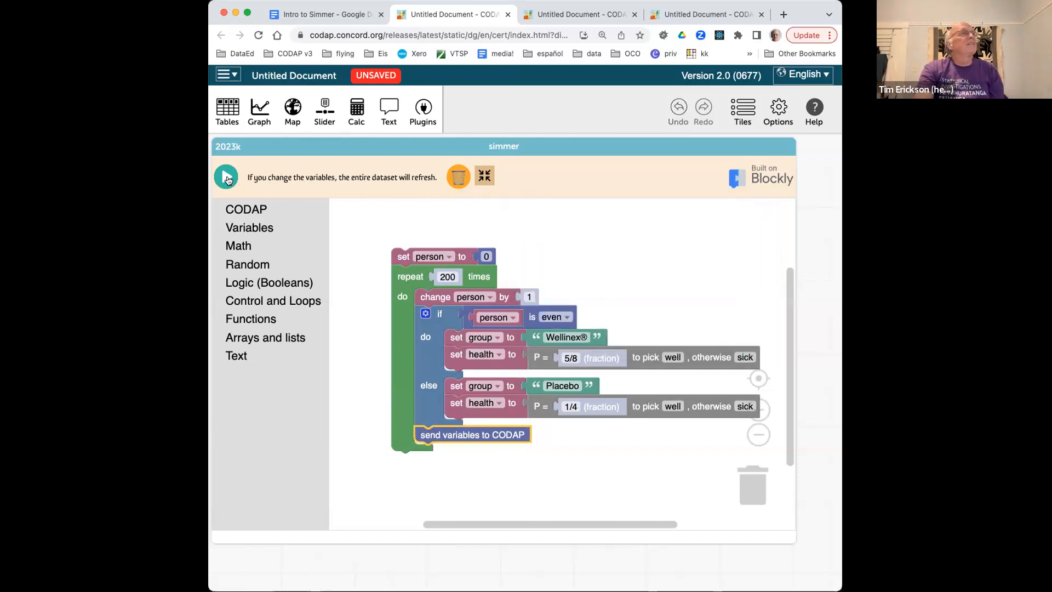
pyautogui.click(227, 177)
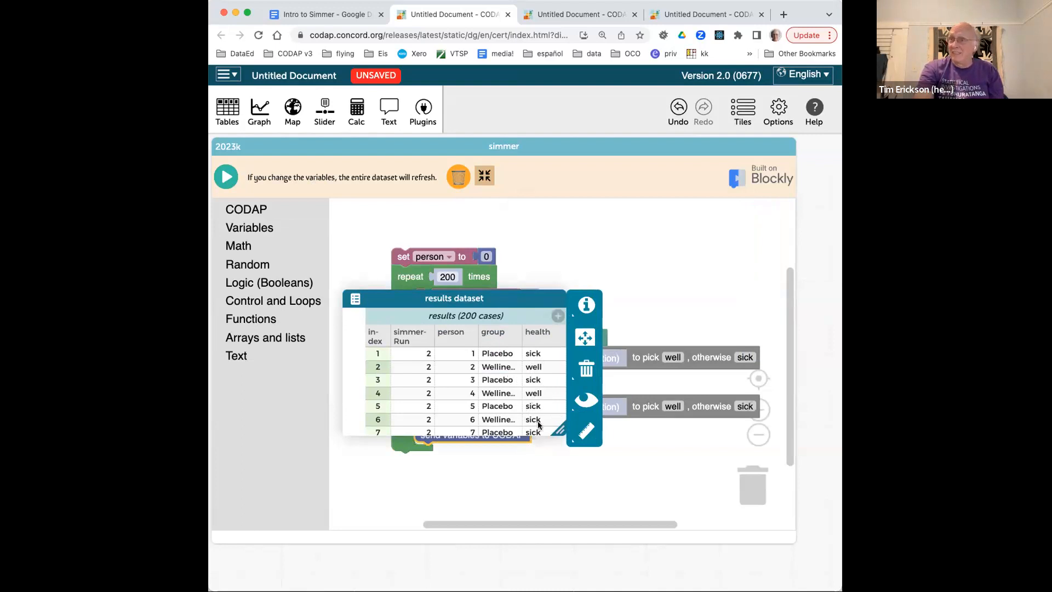
# Collapse simmer and graph the results with group on the horizontal axis and the points coloured by health
pyautogui.moveTo(509, 303); pyautogui.dragTo(459, 288)
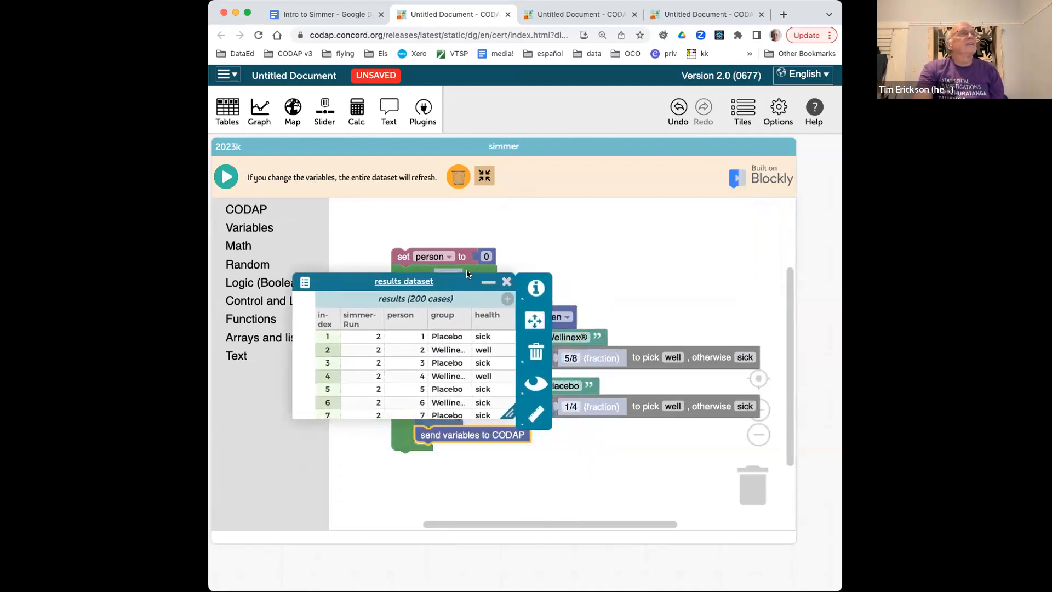
pyautogui.click(485, 176)
pyautogui.click(258, 110)
pyautogui.moveTo(335, 282); pyautogui.dragTo(269, 264)
pyautogui.moveTo(378, 299); pyautogui.dragTo(581, 349)
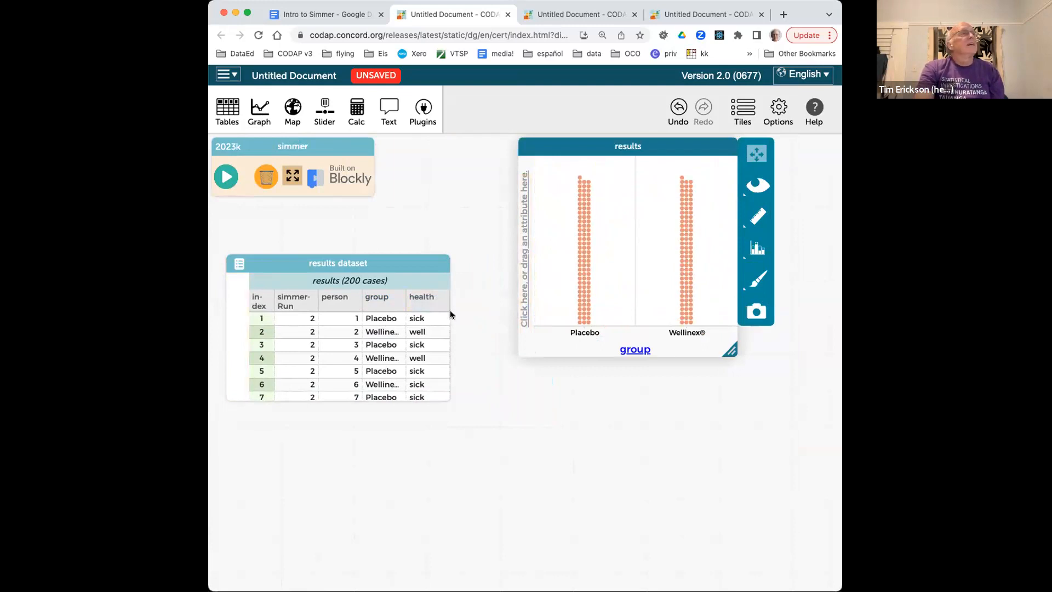
pyautogui.moveTo(429, 305); pyautogui.dragTo(558, 236)
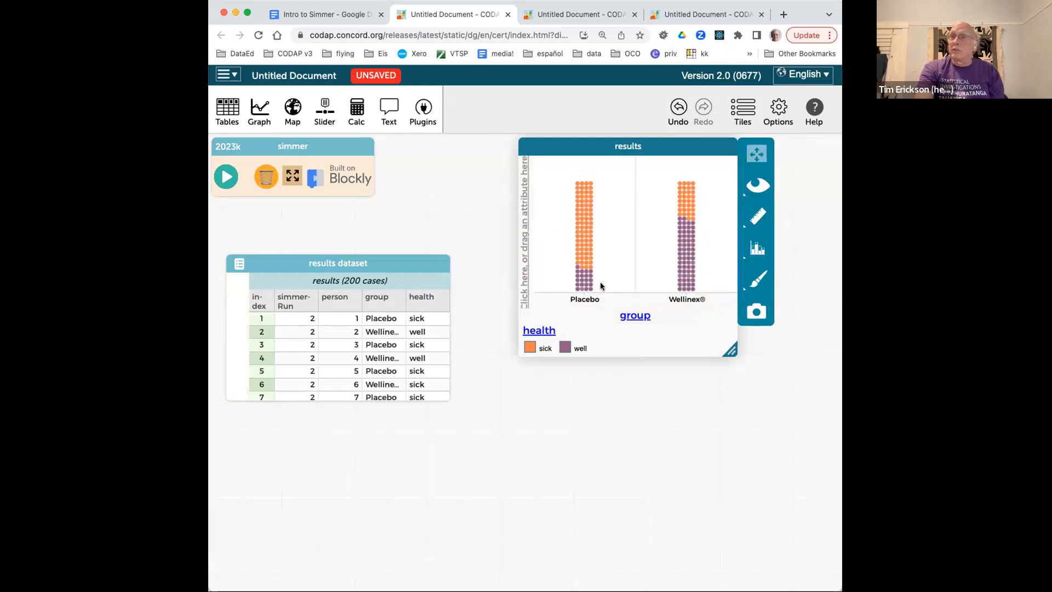
pyautogui.moveTo(589, 288)
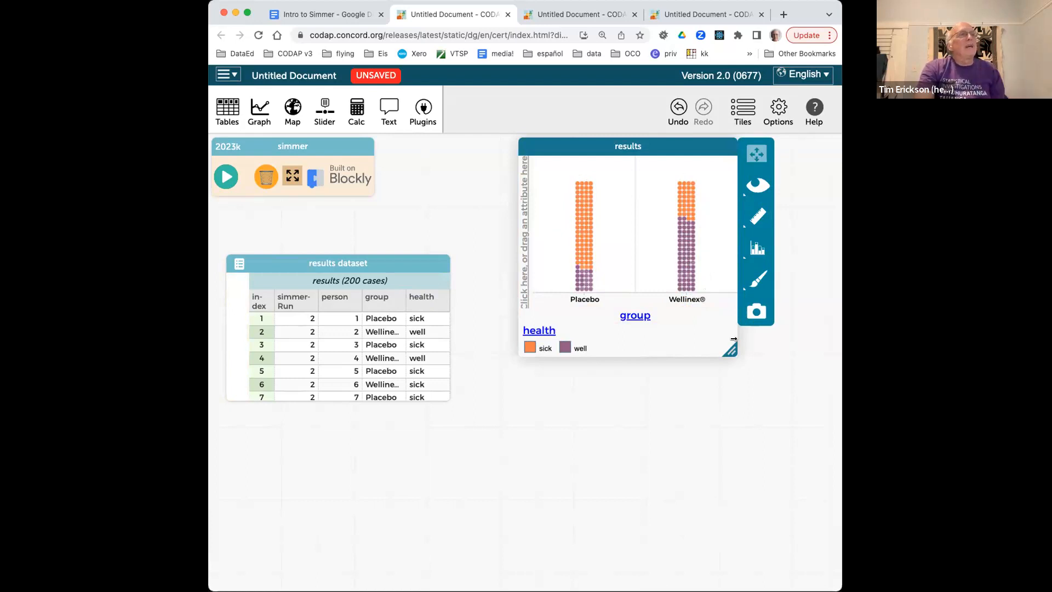
# Make the results graph narrower and taller, and fuse its dots into bars
pyautogui.moveTo(732, 350); pyautogui.dragTo(648, 437)
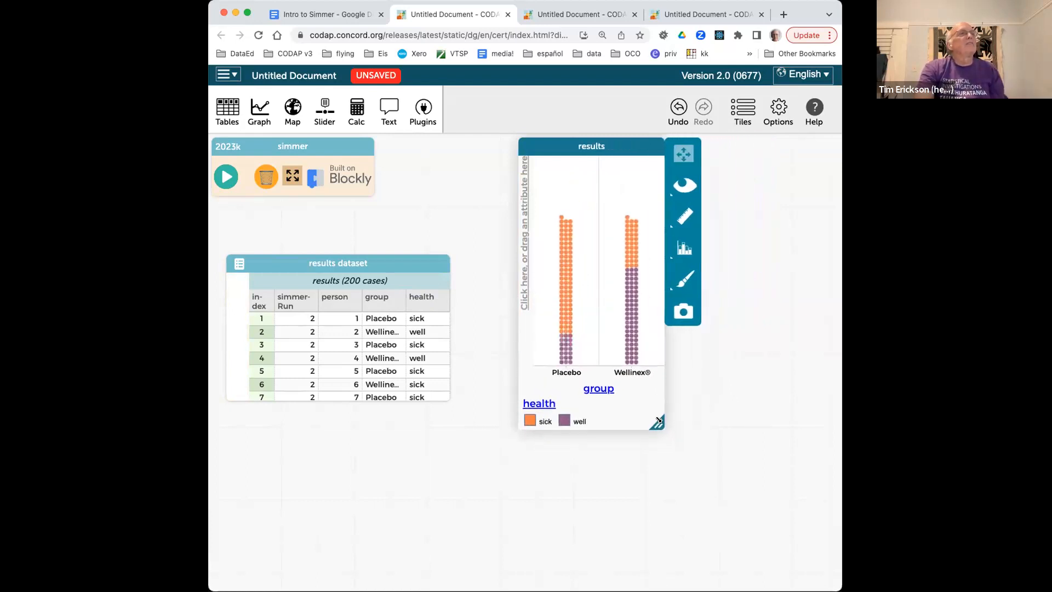
pyautogui.click(685, 254)
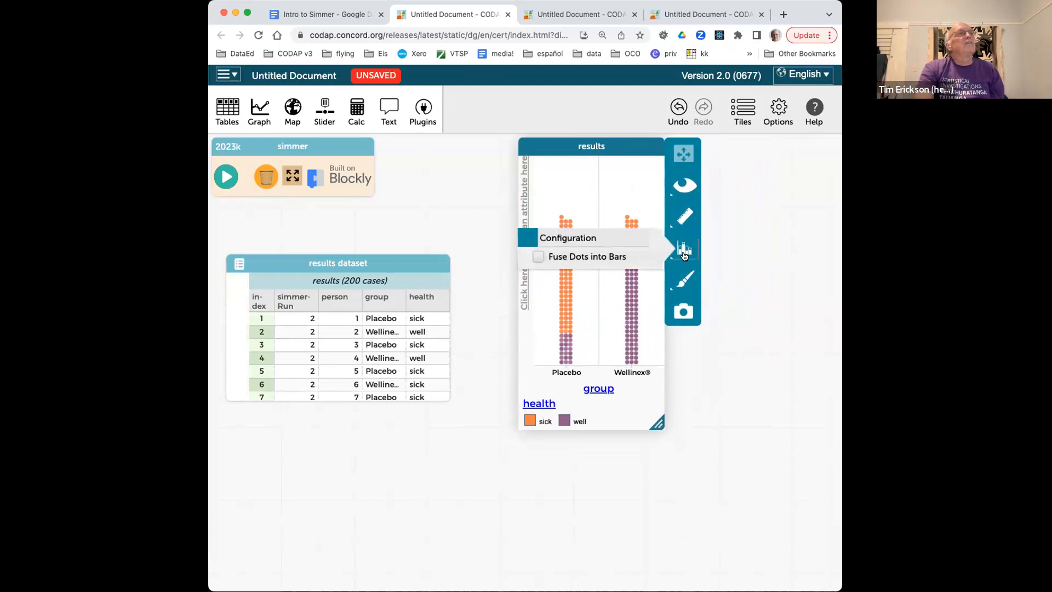
pyautogui.click(538, 256)
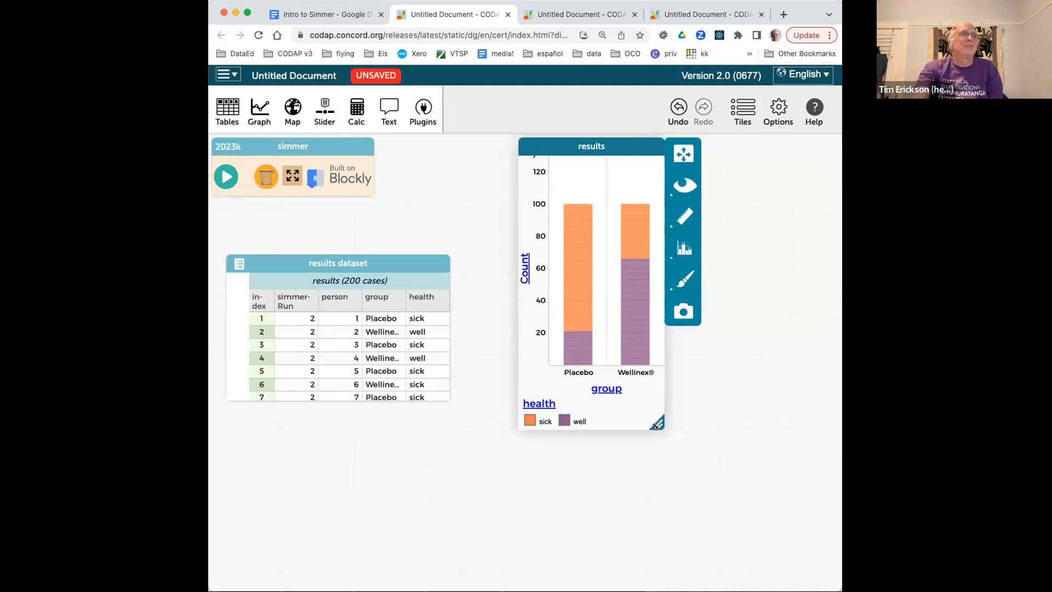
# Show both the count and the percent measures on the results graph
pyautogui.click(685, 219)
pyautogui.click(537, 224)
pyautogui.click(538, 243)
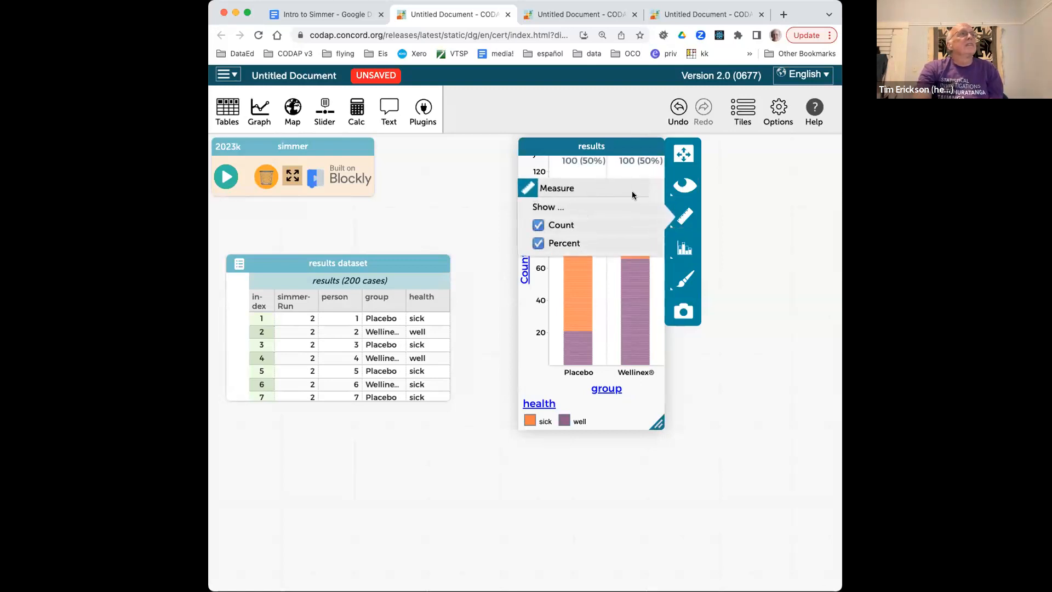
pyautogui.click(709, 259)
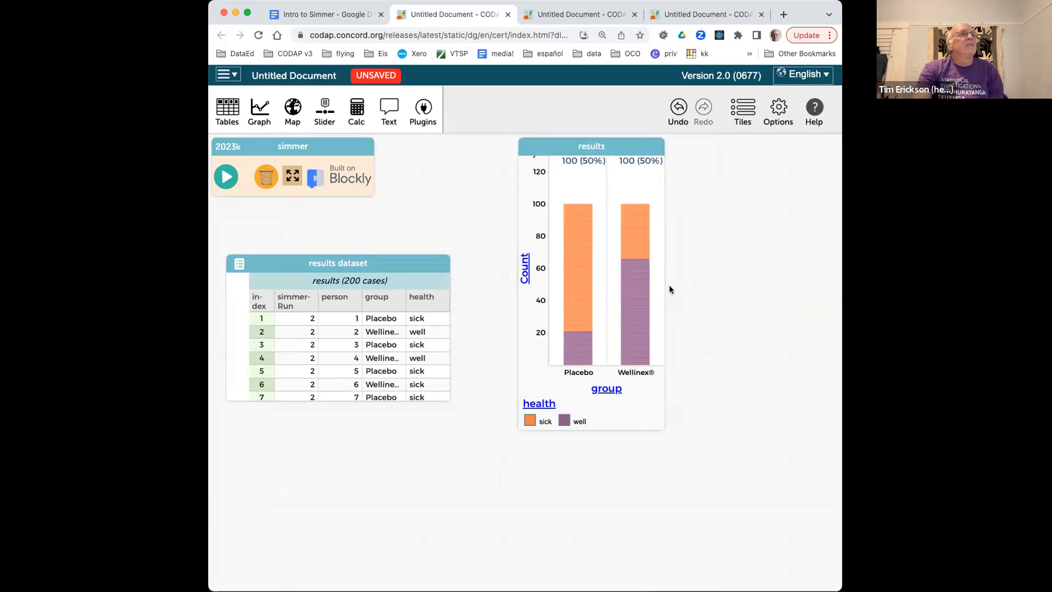
# Read the share of each health outcome in the Wellinex® and Placebo bar segments
pyautogui.moveTo(633, 289)
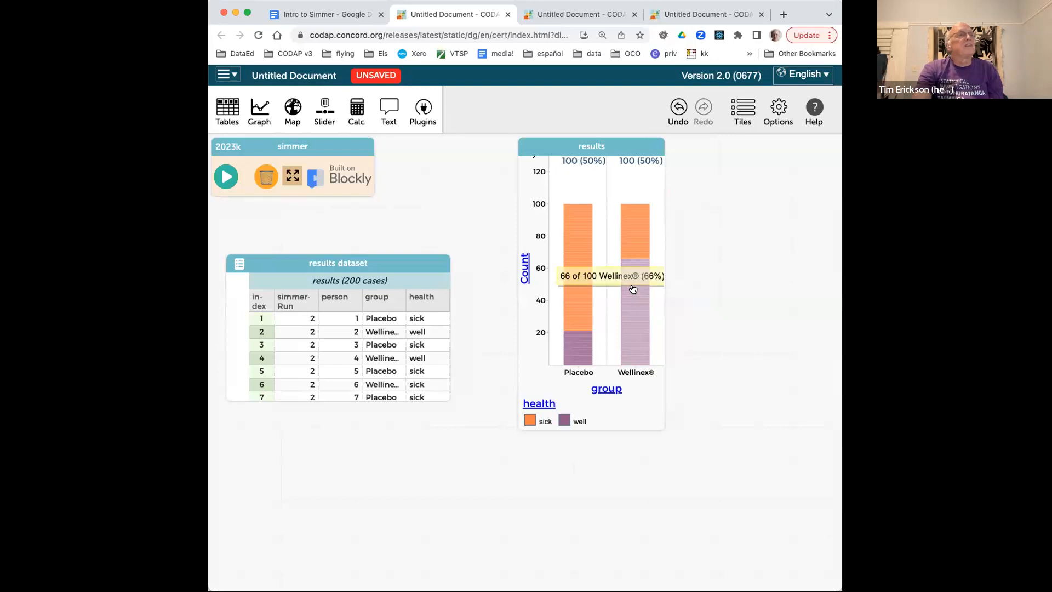
pyautogui.moveTo(576, 253)
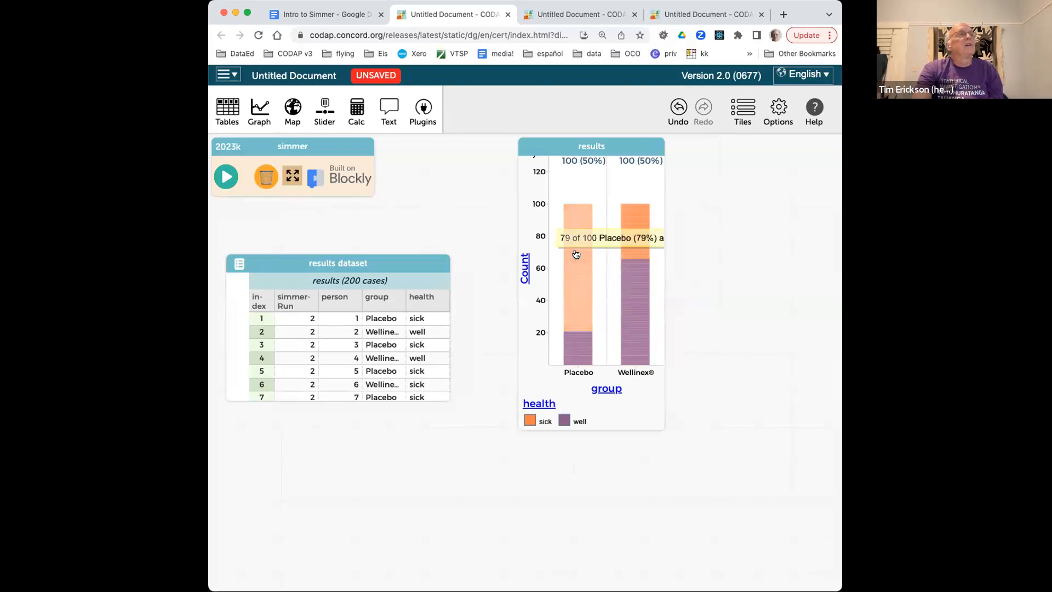
pyautogui.moveTo(574, 346)
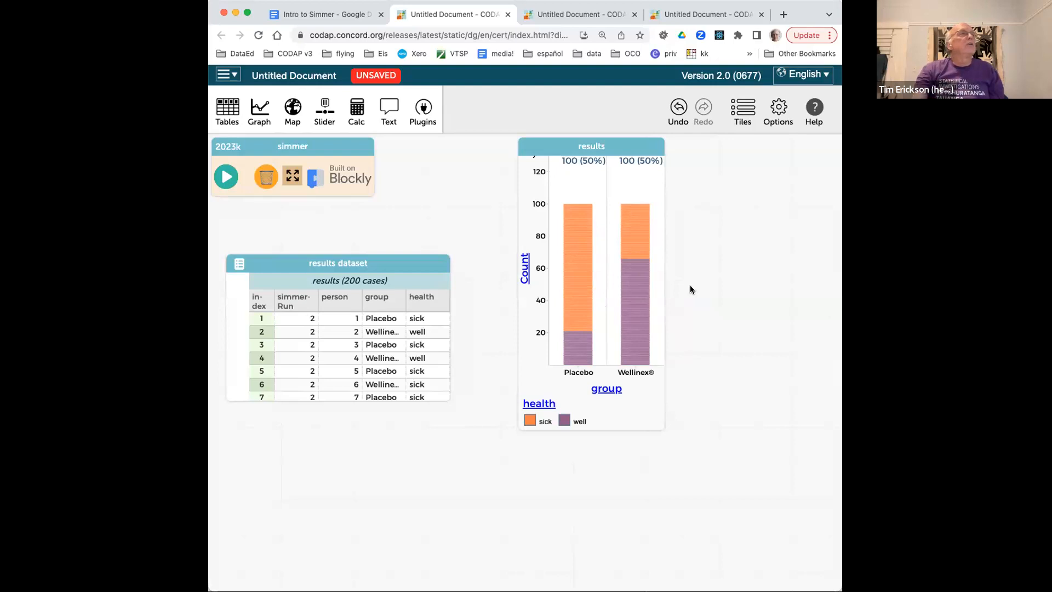
# Move the results dataset table up beneath simmer and open its options for exporting case data
pyautogui.click(283, 263)
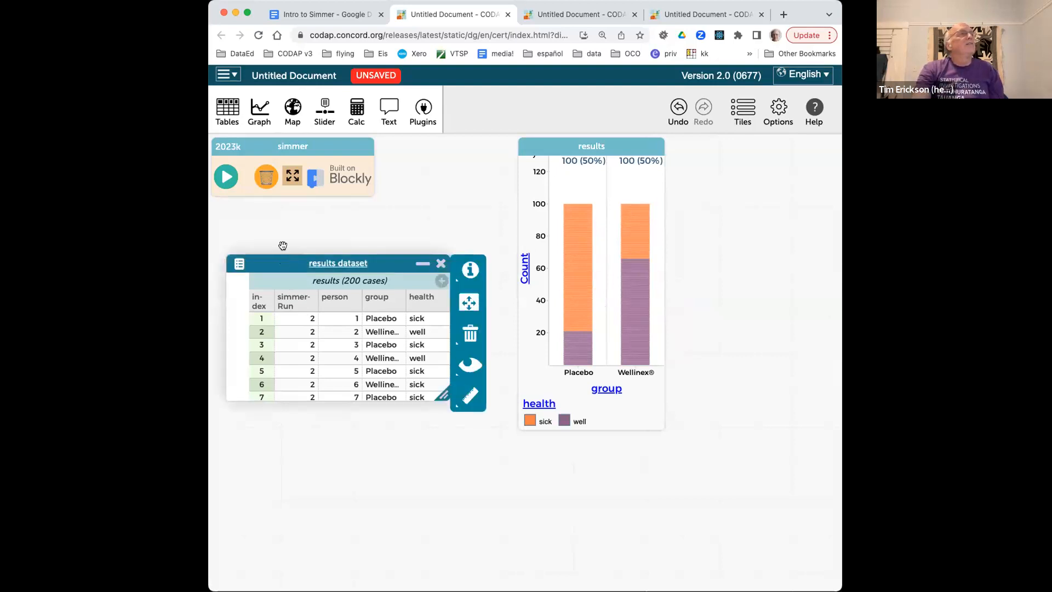
pyautogui.moveTo(283, 245); pyautogui.dragTo(276, 211)
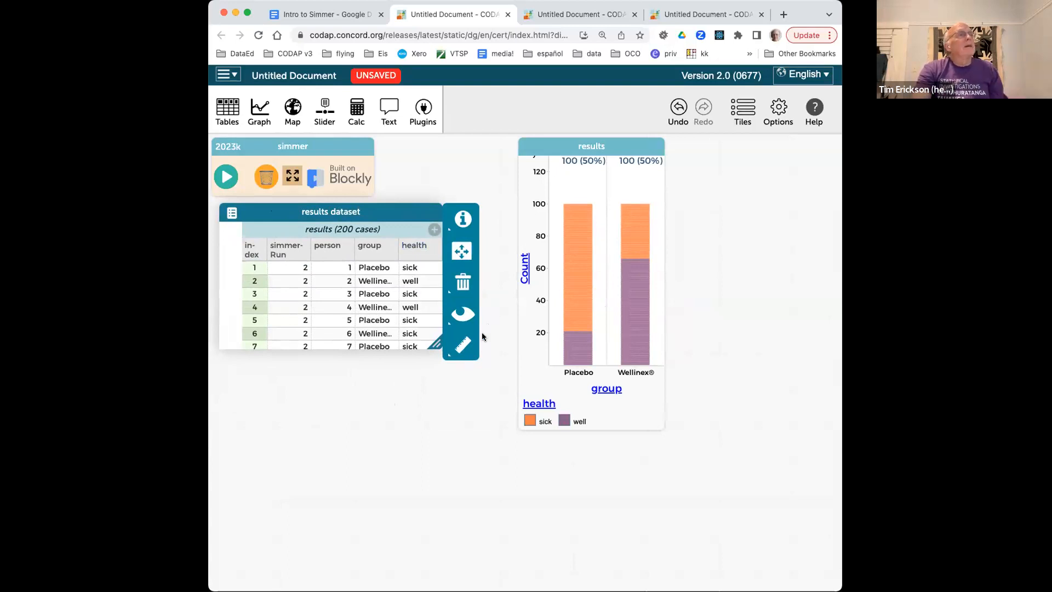
pyautogui.click(464, 344)
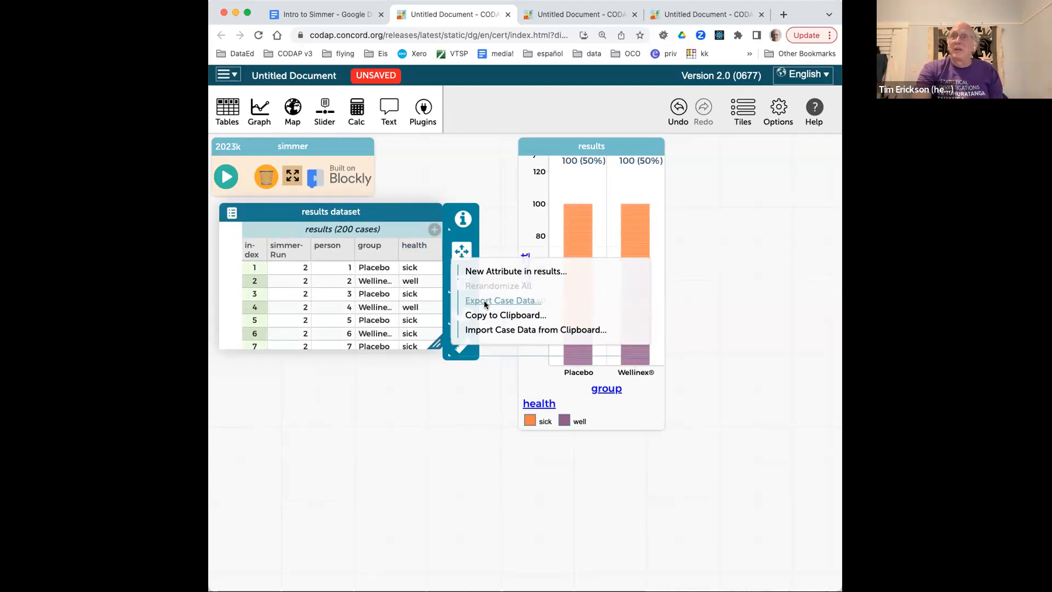
# Close the simmer plugin and the results graph, and move the results dataset table into the workspace's upper-left corner
pyautogui.click(314, 144)
pyautogui.click(313, 144)
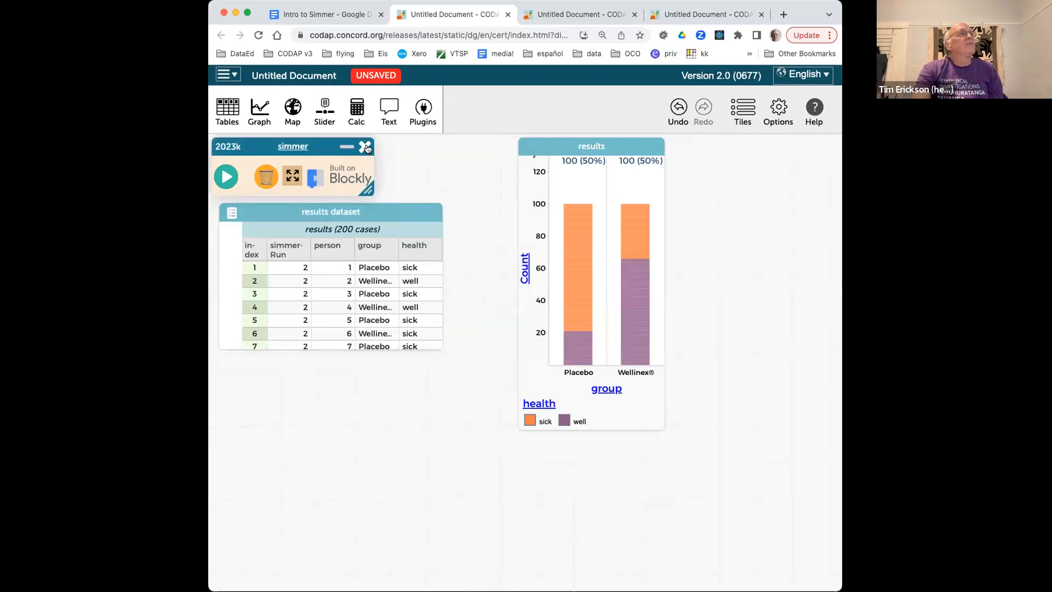
pyautogui.click(366, 147)
pyautogui.moveTo(282, 219); pyautogui.dragTo(289, 167)
pyautogui.click(657, 146)
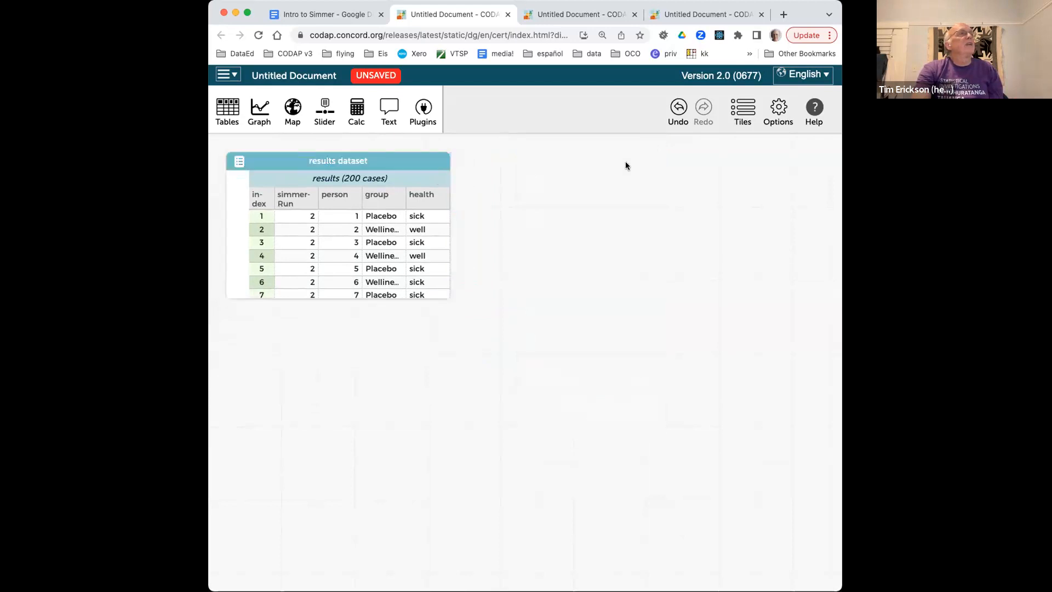
pyautogui.moveTo(295, 165); pyautogui.dragTo(288, 158)
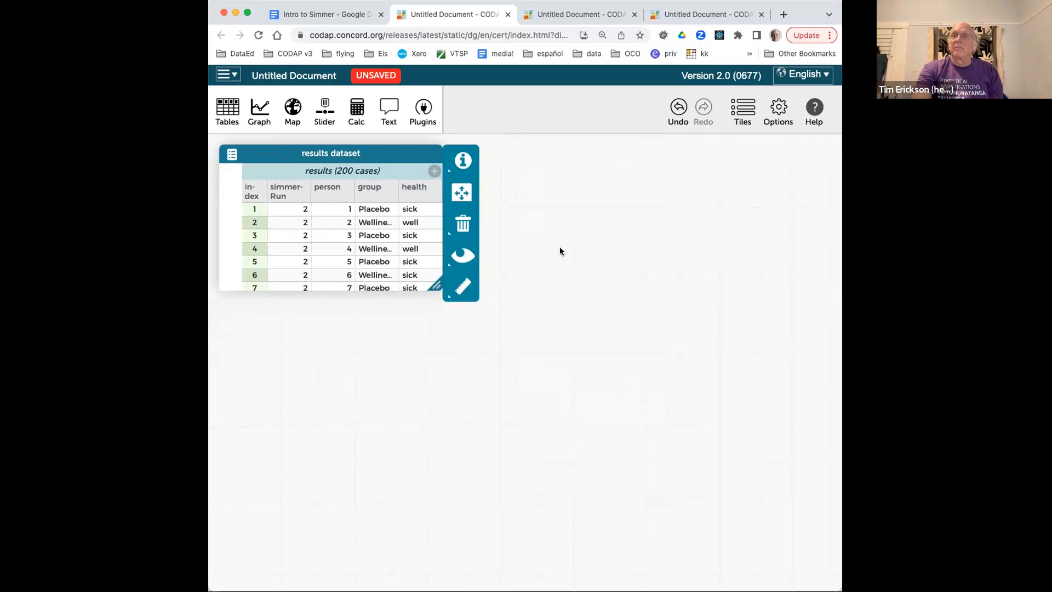
# Enable a shared view of the document, copy its link to the clipboard and close the sharing dialogs
pyautogui.click(229, 74)
pyautogui.moveTo(251, 252)
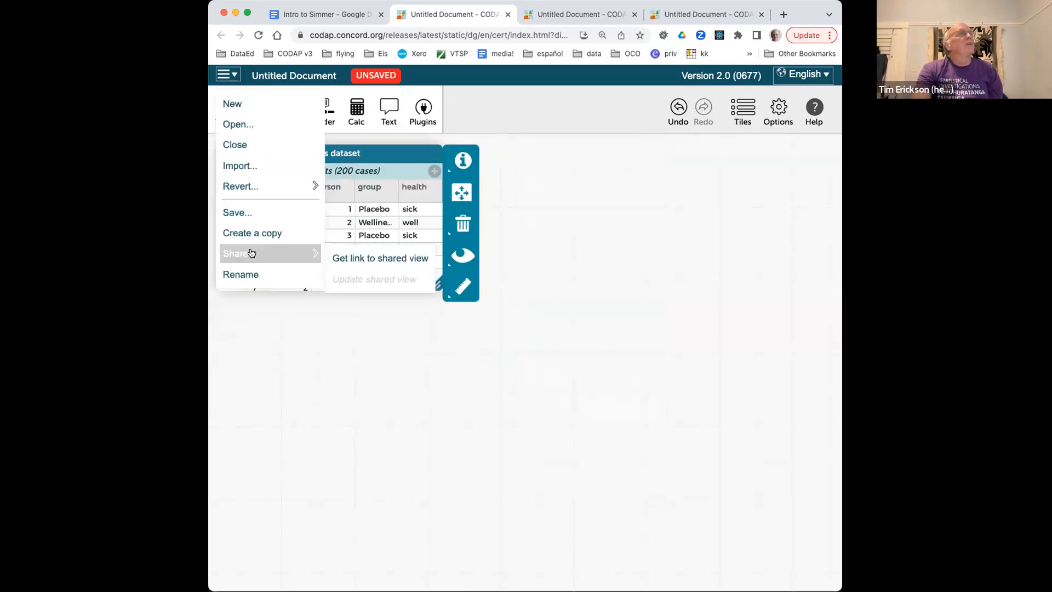
pyautogui.click(347, 259)
pyautogui.click(347, 351)
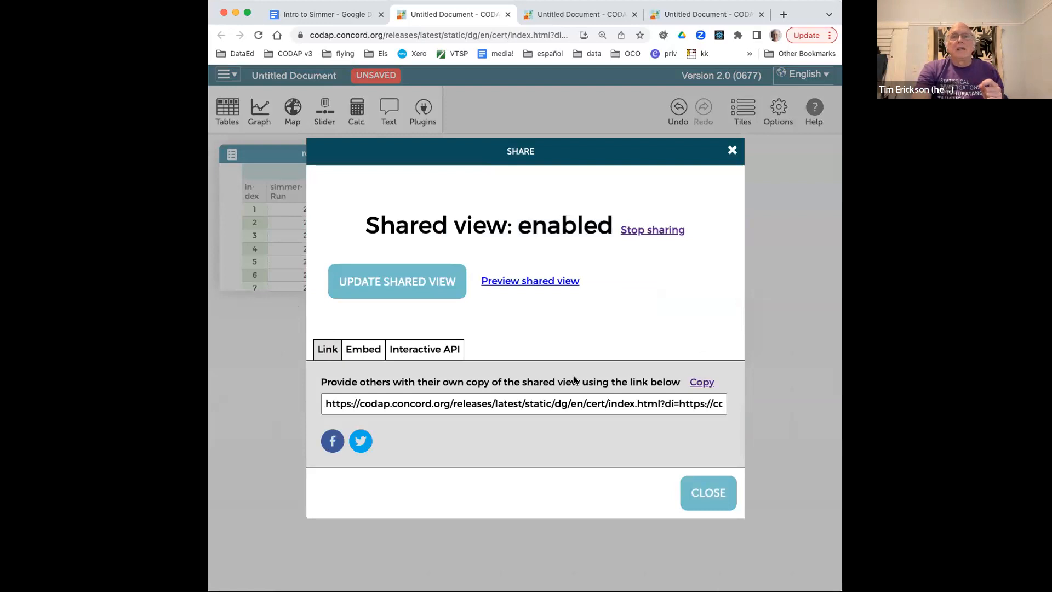
pyautogui.click(703, 382)
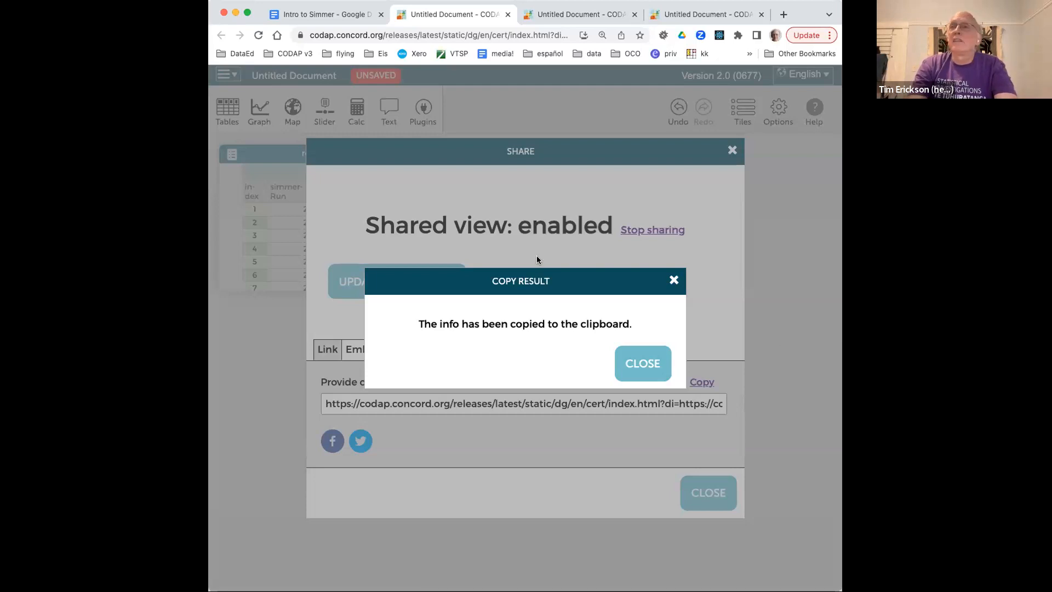
pyautogui.click(672, 282)
pyautogui.click(732, 152)
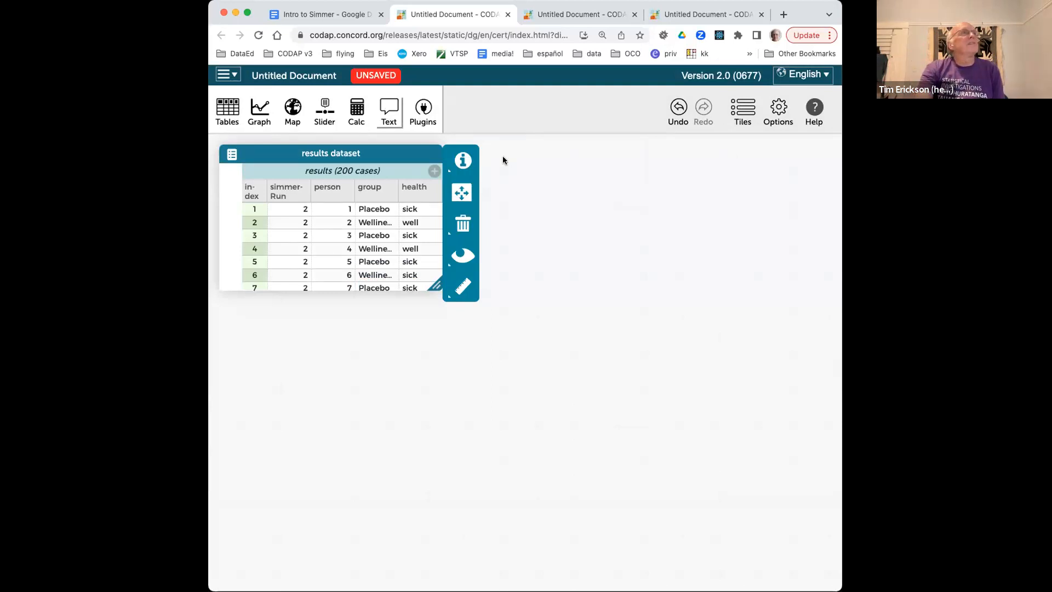
# Add a text box beside the results dataset table containing "Hi" followed by the teacher's title and surname
pyautogui.click(389, 112)
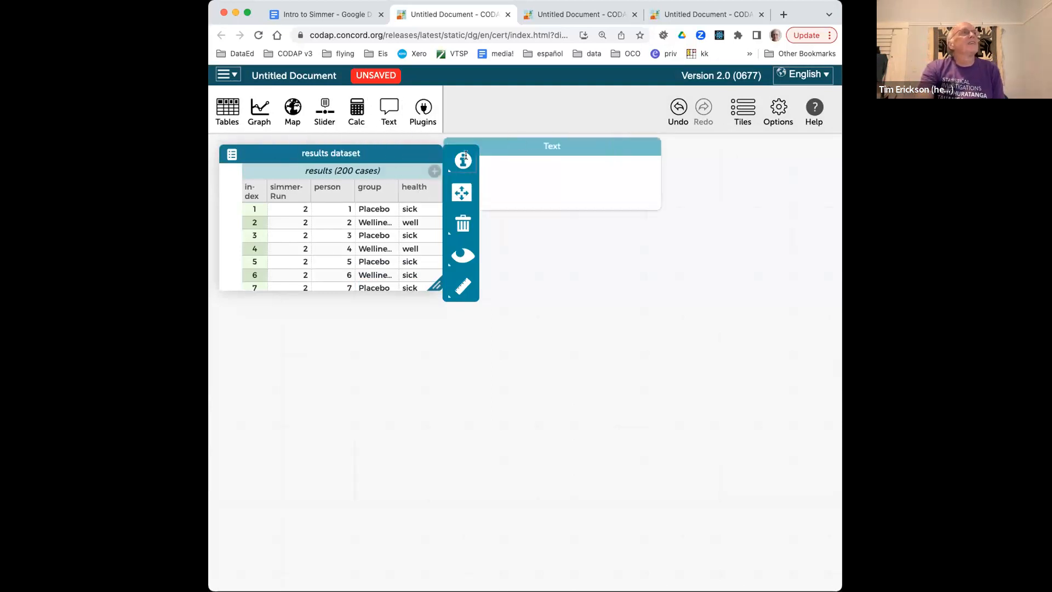
pyautogui.write('Hi ')
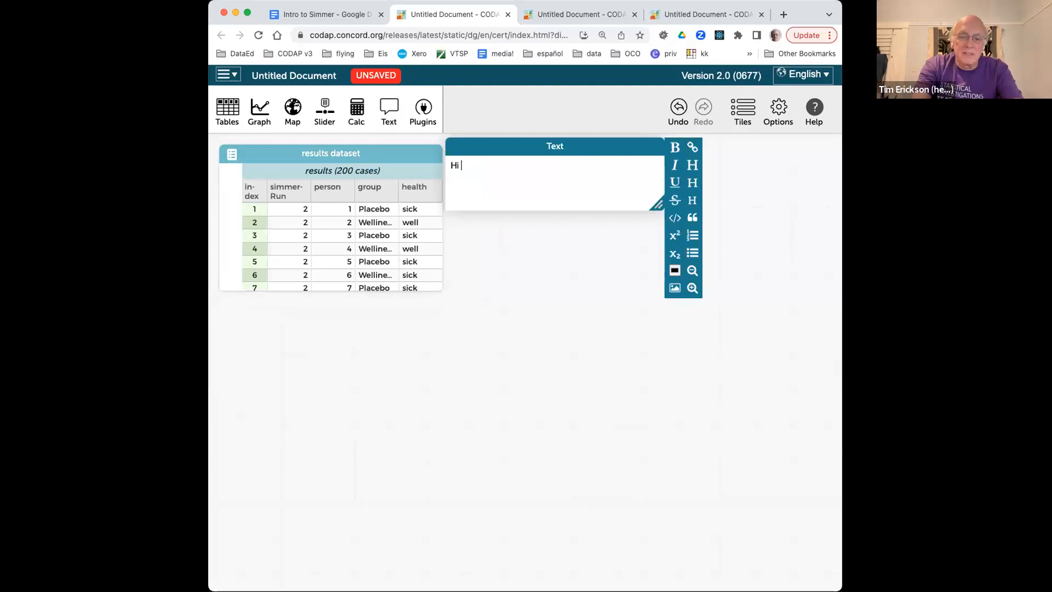
pyautogui.write('Mr Erickson')
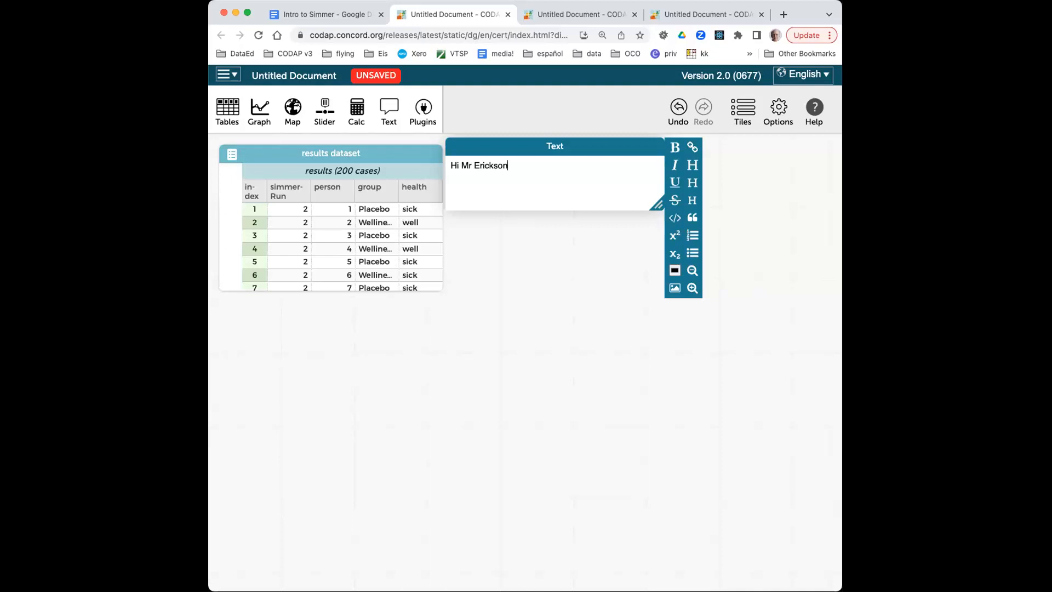
pyautogui.click(486, 376)
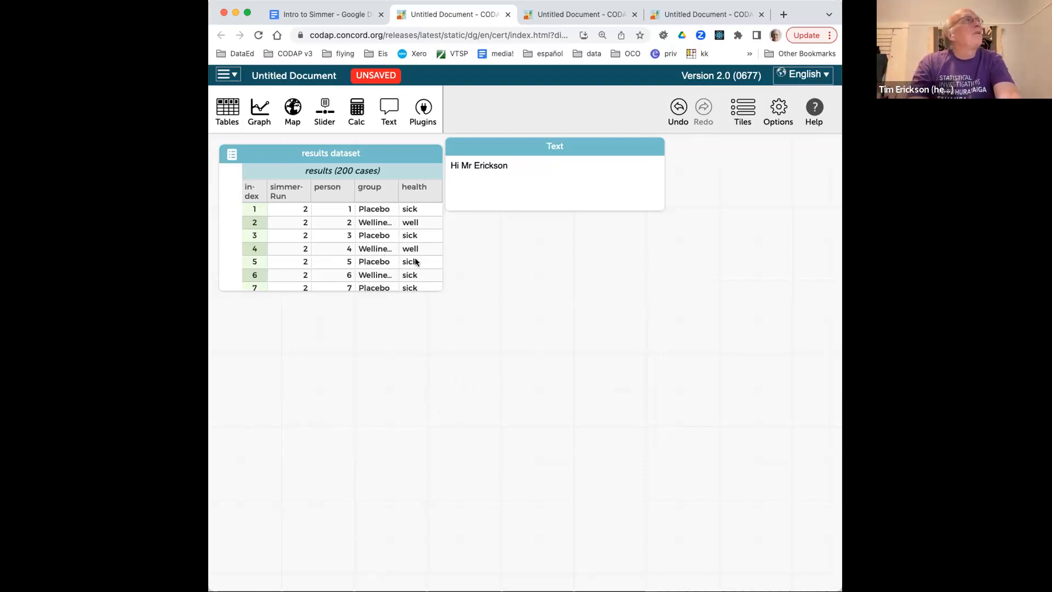
# Switch to the Intro to Simmer Google Doc and open its linked CODAP document with simmer installed
pyautogui.click(329, 17)
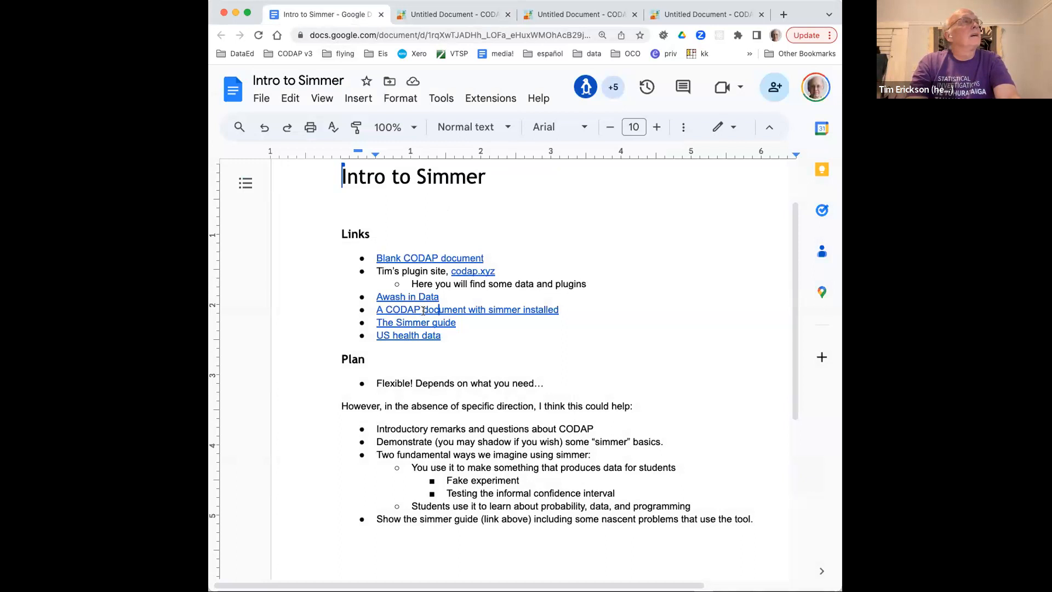
pyautogui.moveTo(425, 312)
pyautogui.click(436, 330)
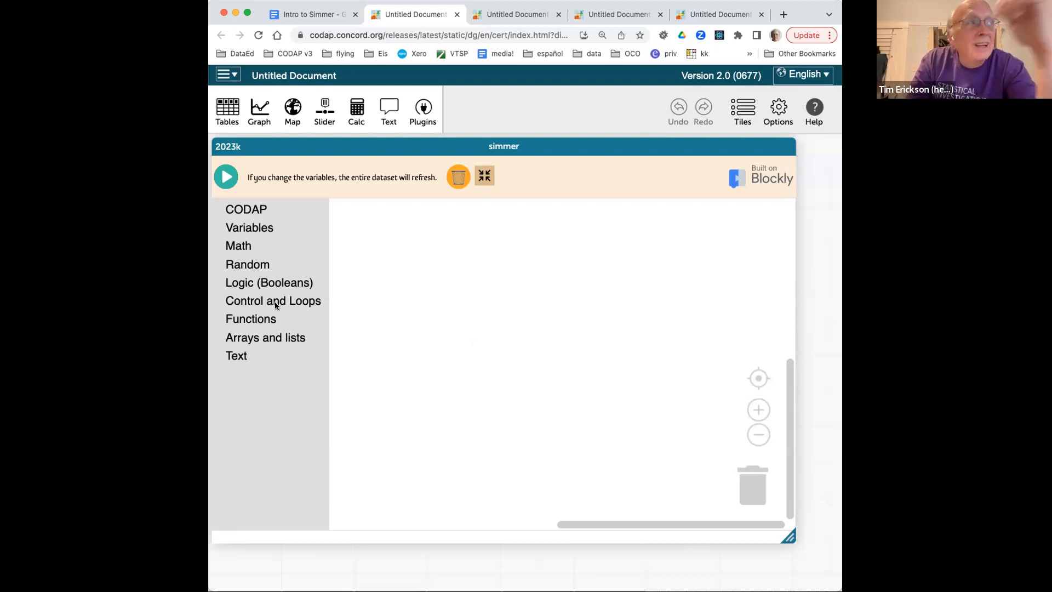
# Create a variable named food and place its set block in the simmer workspace
pyautogui.click(258, 229)
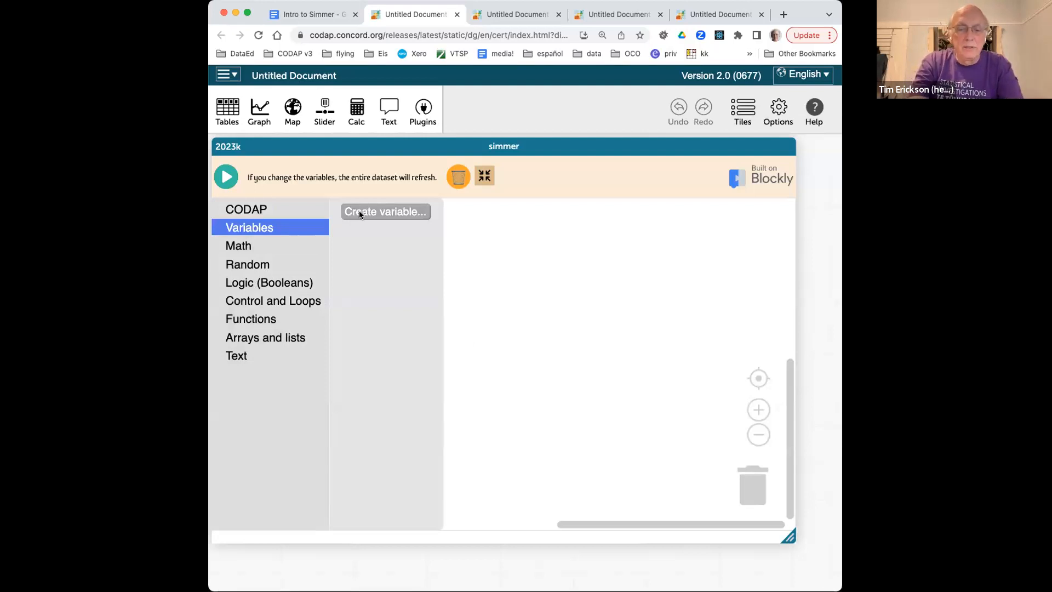
pyautogui.click(626, 125)
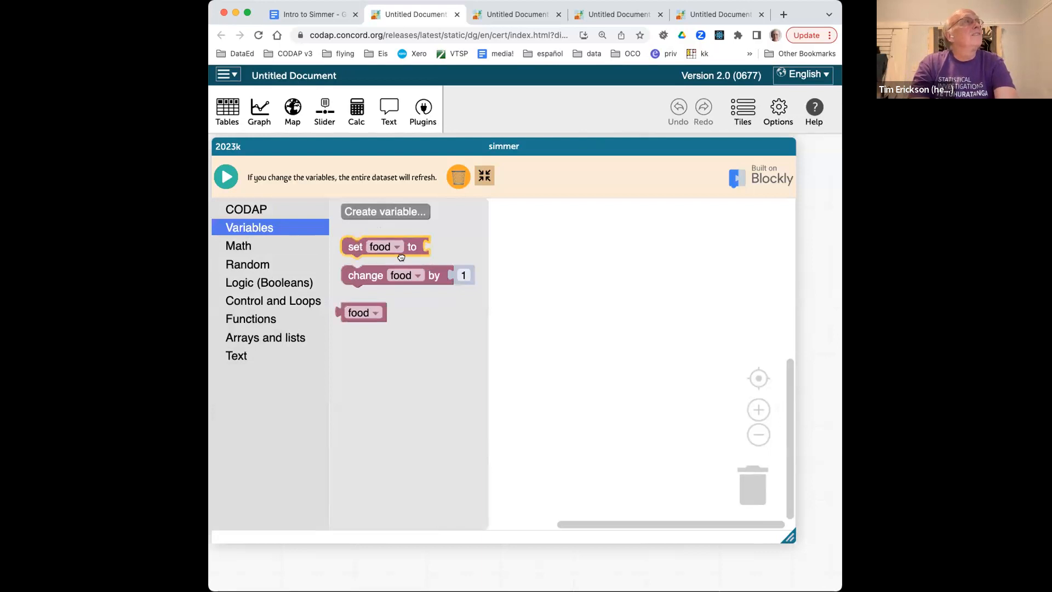
pyautogui.moveTo(355, 247); pyautogui.dragTo(443, 273)
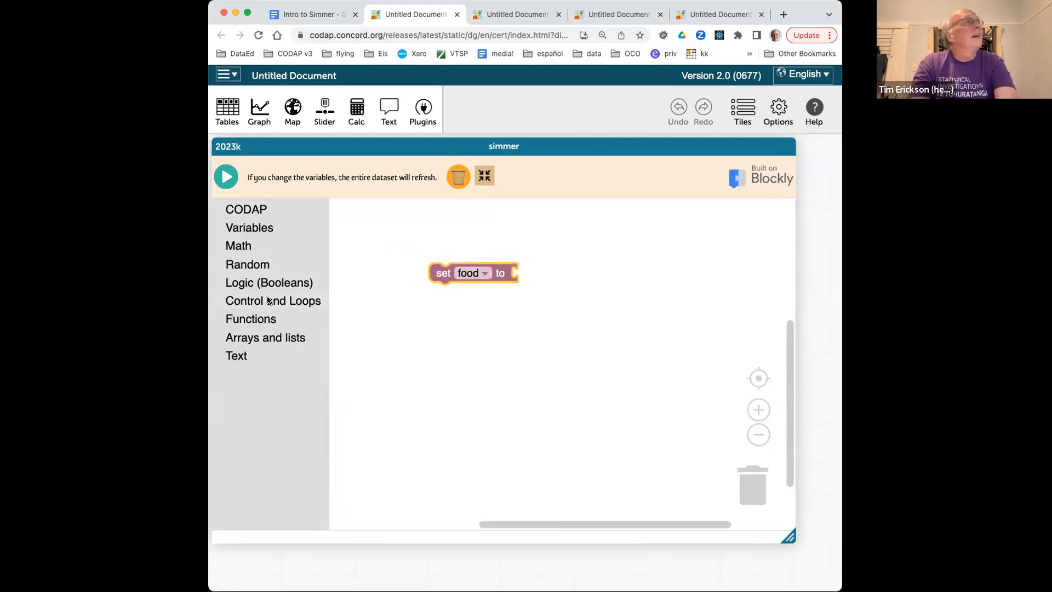
# Attach a random pick block to set food, with probability 7/8 of breakfast, otherwise hungry, and reposition the combined block
pyautogui.click(251, 265)
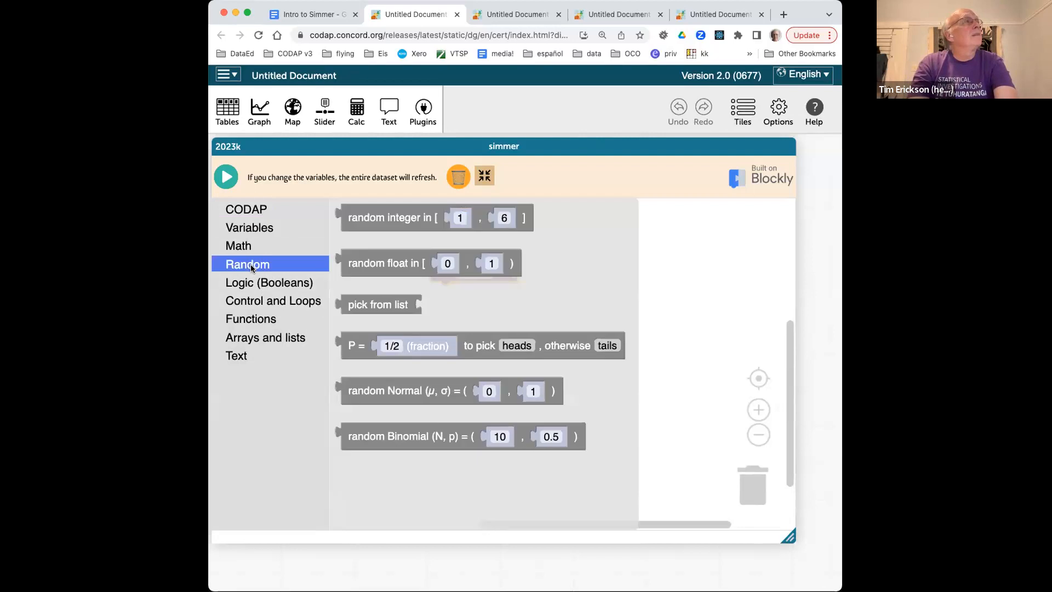
pyautogui.moveTo(341, 351); pyautogui.dragTo(399, 280)
pyautogui.click(475, 281)
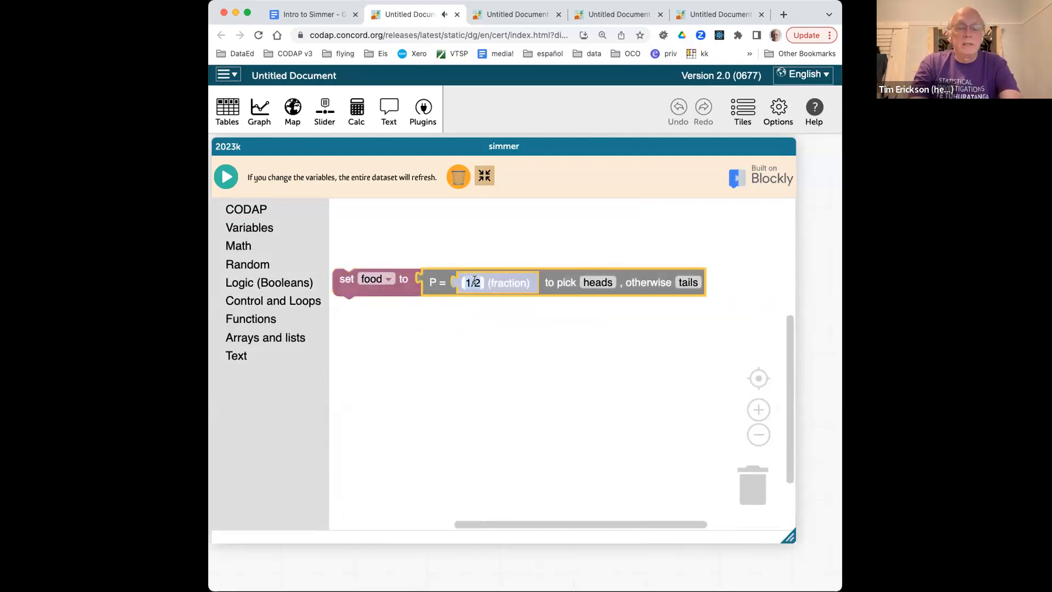
pyautogui.write('7/8')
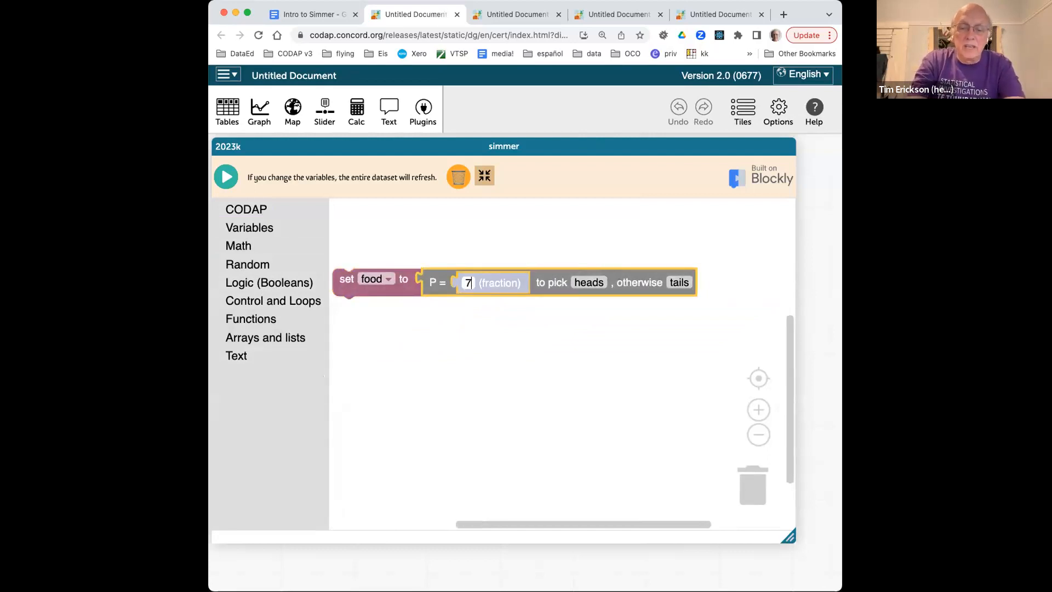
pyautogui.press('Tab')
pyautogui.write('b')
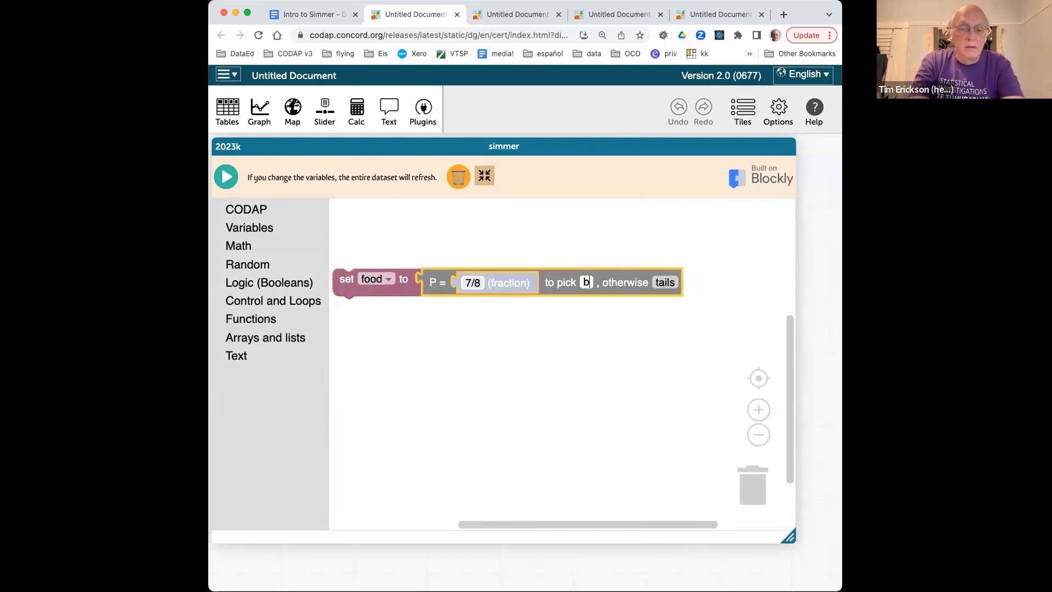
pyautogui.write('reakfast')
pyautogui.press('Tab')
pyautogui.write('hungry')
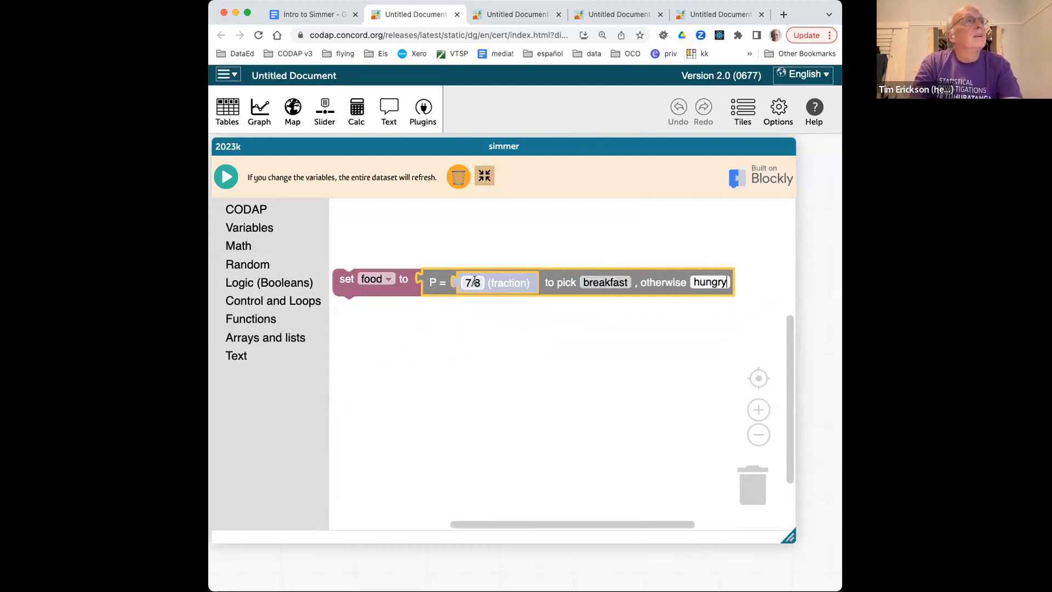
pyautogui.click(472, 321)
pyautogui.moveTo(399, 286); pyautogui.dragTo(416, 265)
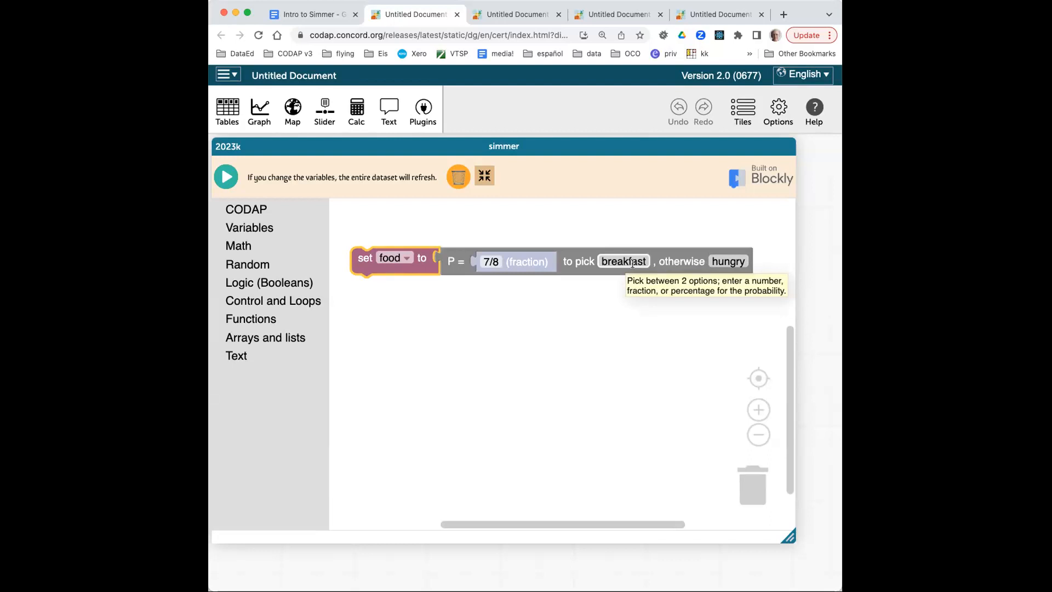
# Add an if-do block beneath the set food block and attach an equals comparison as its condition
pyautogui.click(258, 303)
pyautogui.moveTo(344, 209); pyautogui.dragTo(354, 291)
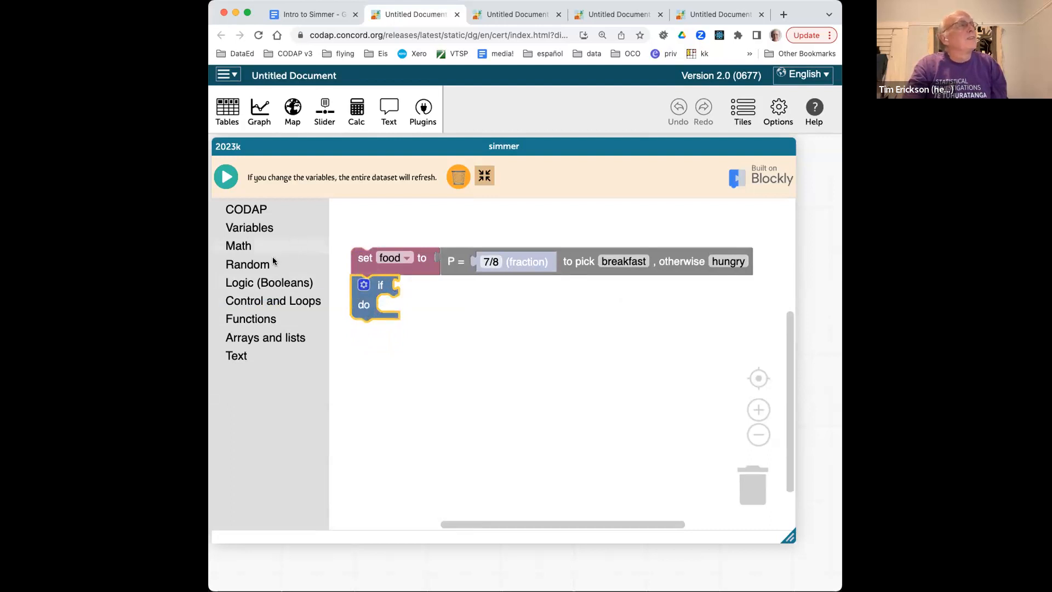
pyautogui.click(253, 284)
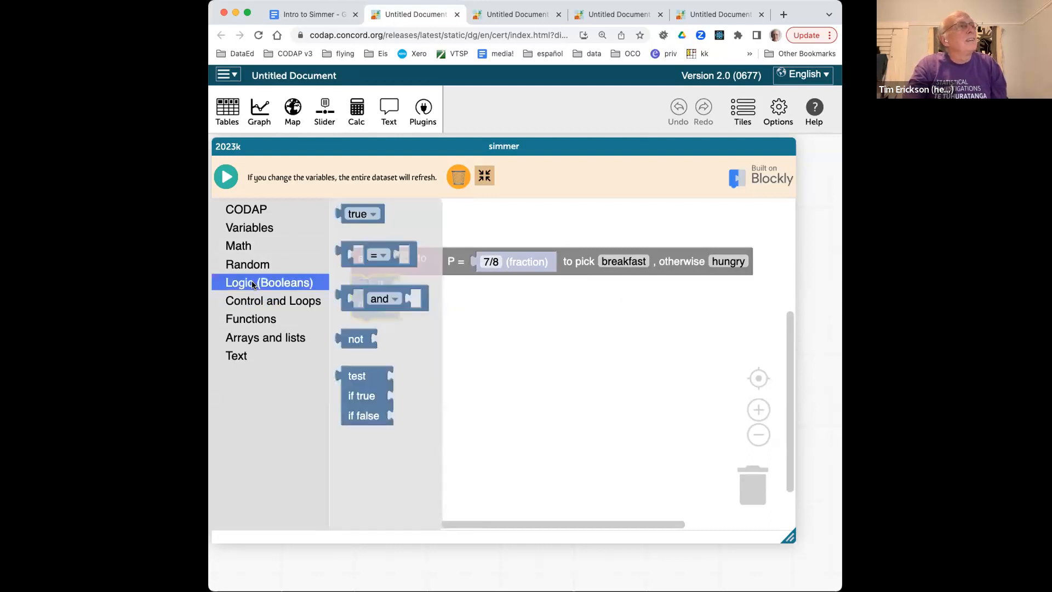
pyautogui.click(343, 256)
pyautogui.moveTo(343, 256); pyautogui.dragTo(400, 285)
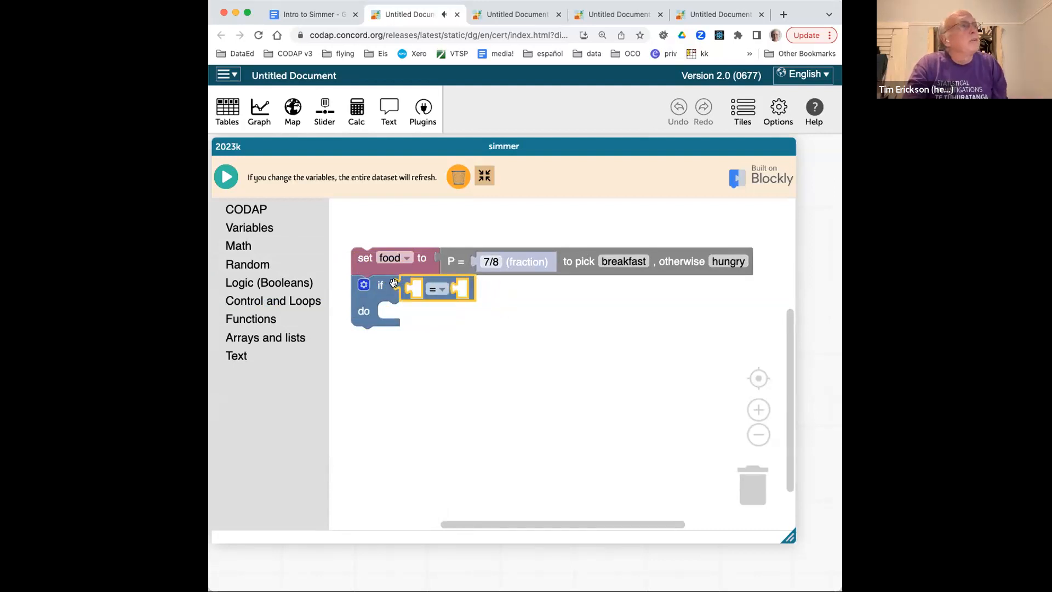
# Place the food variable in the first slot of the if block's equals comparison
pyautogui.click(259, 227)
pyautogui.click(370, 247)
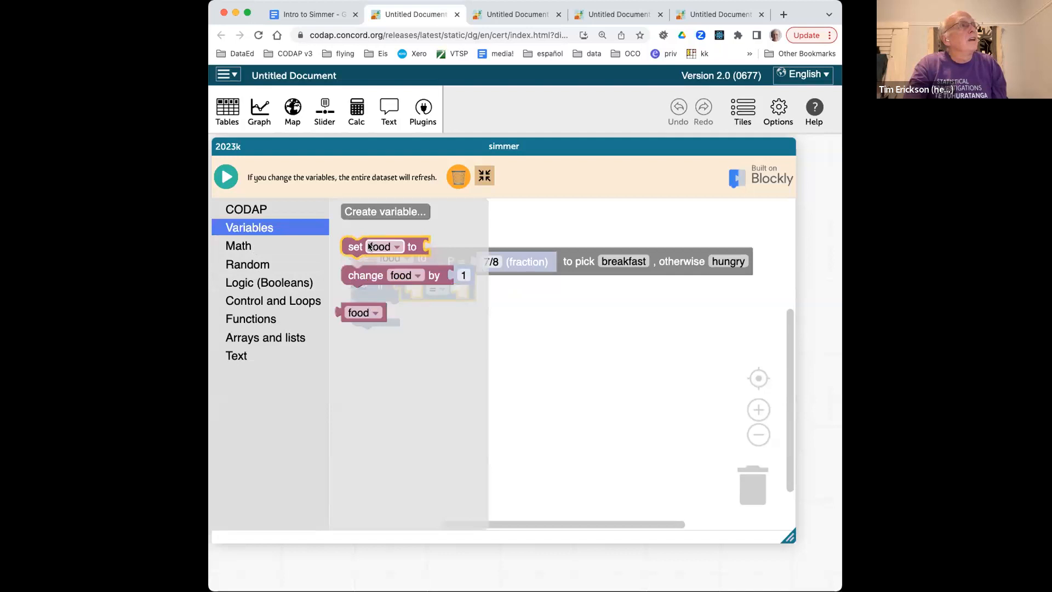
pyautogui.click(338, 311)
pyautogui.moveTo(338, 311); pyautogui.dragTo(411, 292)
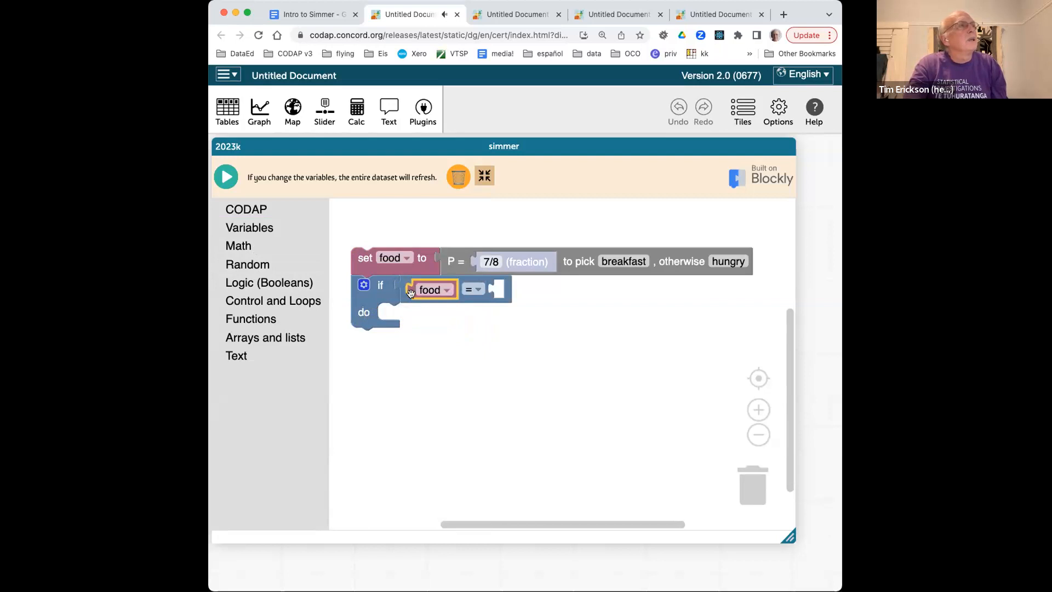
pyautogui.click(237, 355)
pyautogui.click(344, 251)
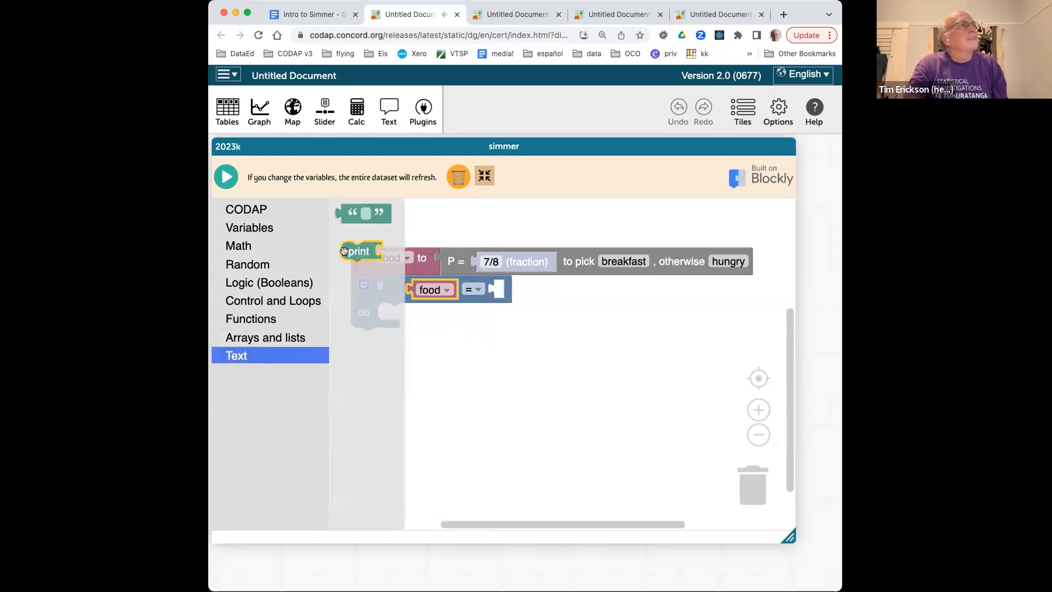
pyautogui.moveTo(349, 214); pyautogui.dragTo(504, 288)
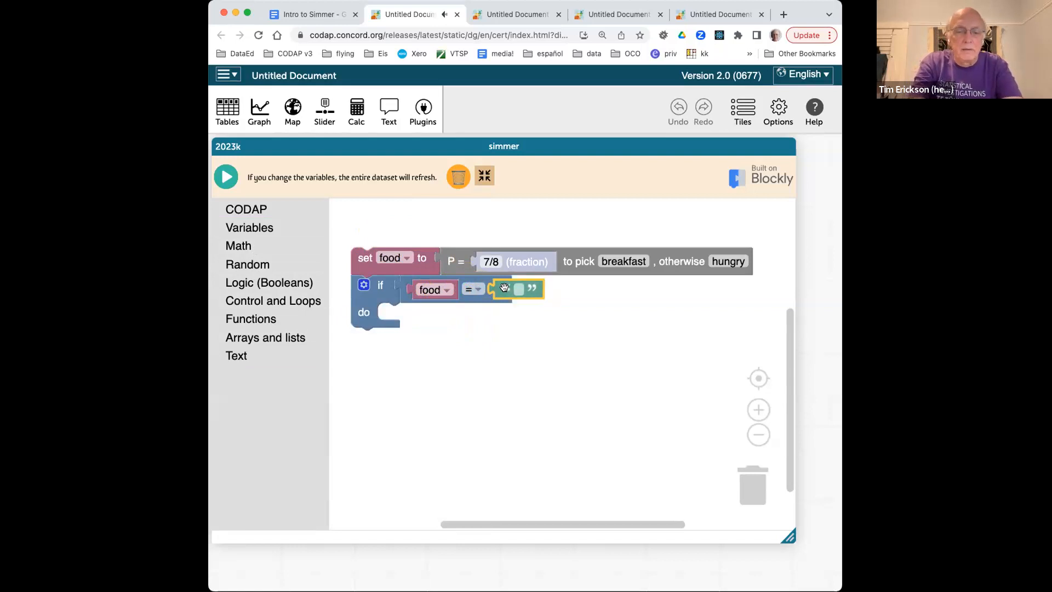
pyautogui.press('Delete')
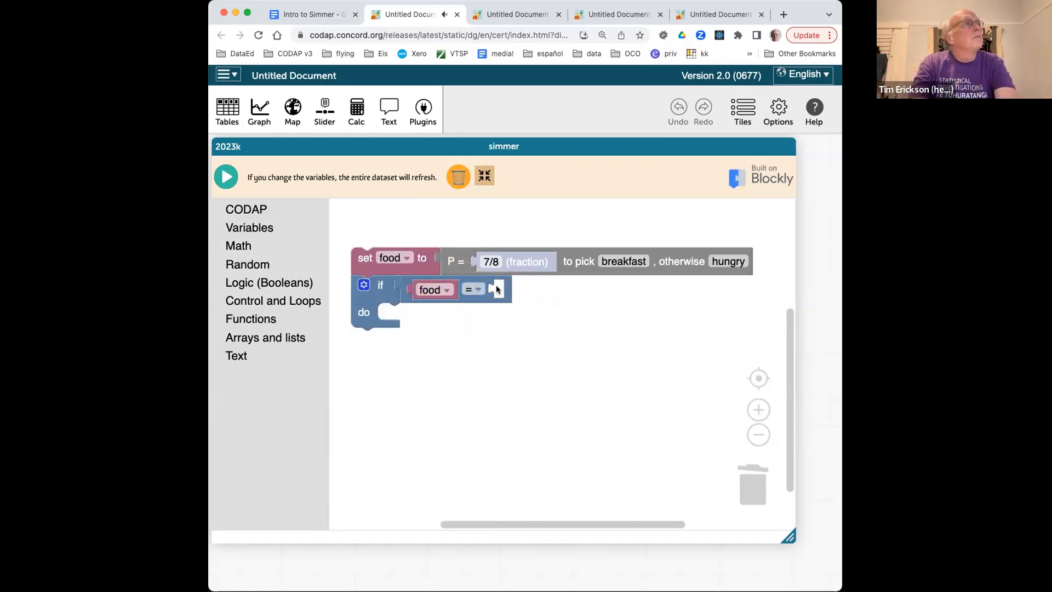
# Fill the second slot of the equals comparison with a text block reading breakfast
pyautogui.click(235, 356)
pyautogui.moveTo(335, 226); pyautogui.dragTo(517, 289)
pyautogui.click(516, 289)
pyautogui.write('bra')
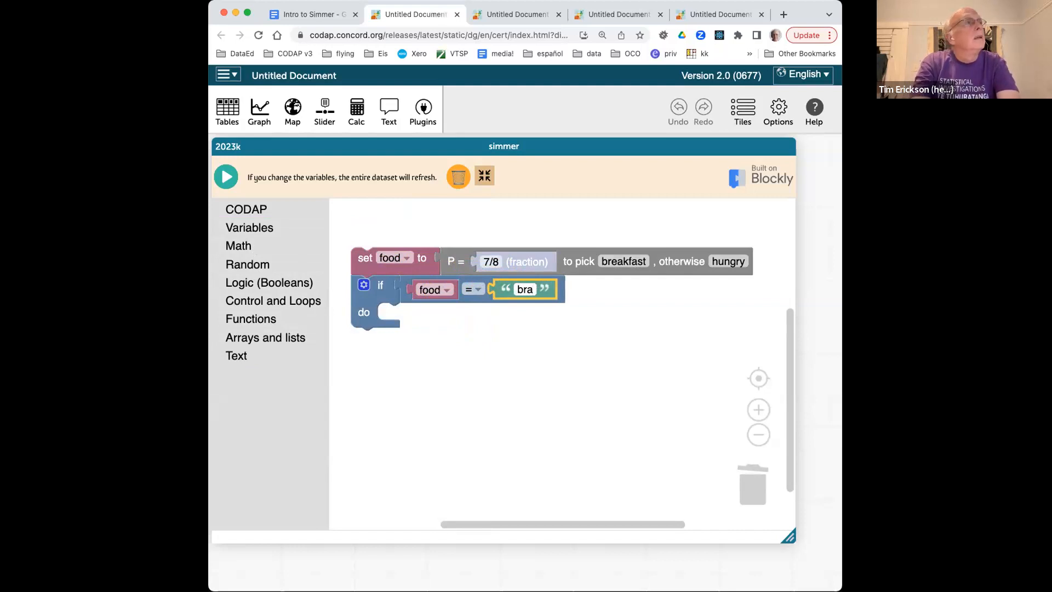
pyautogui.write('ek')
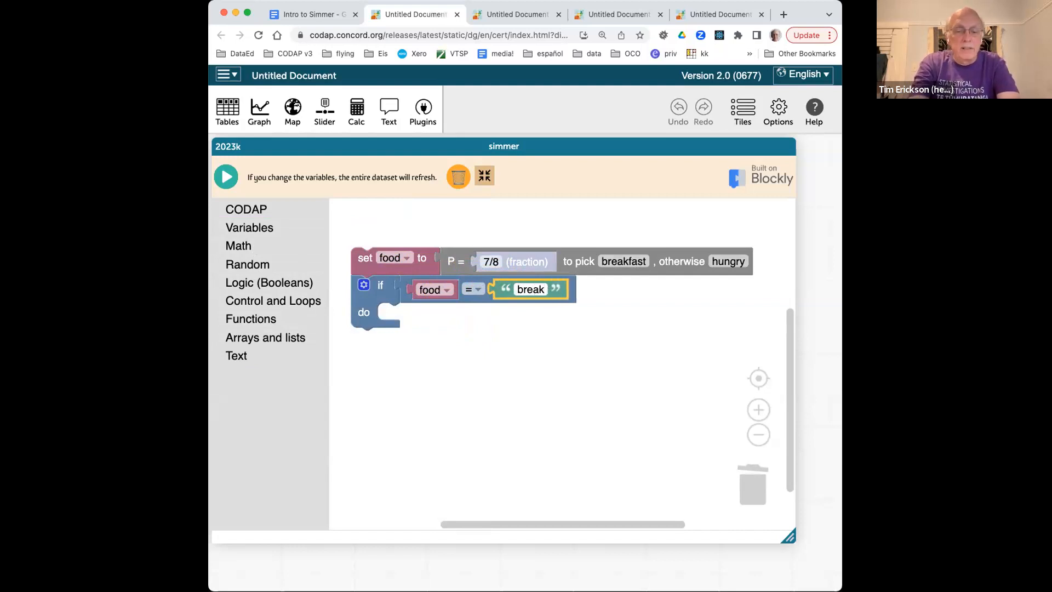
pyautogui.write('fast')
pyautogui.click(476, 320)
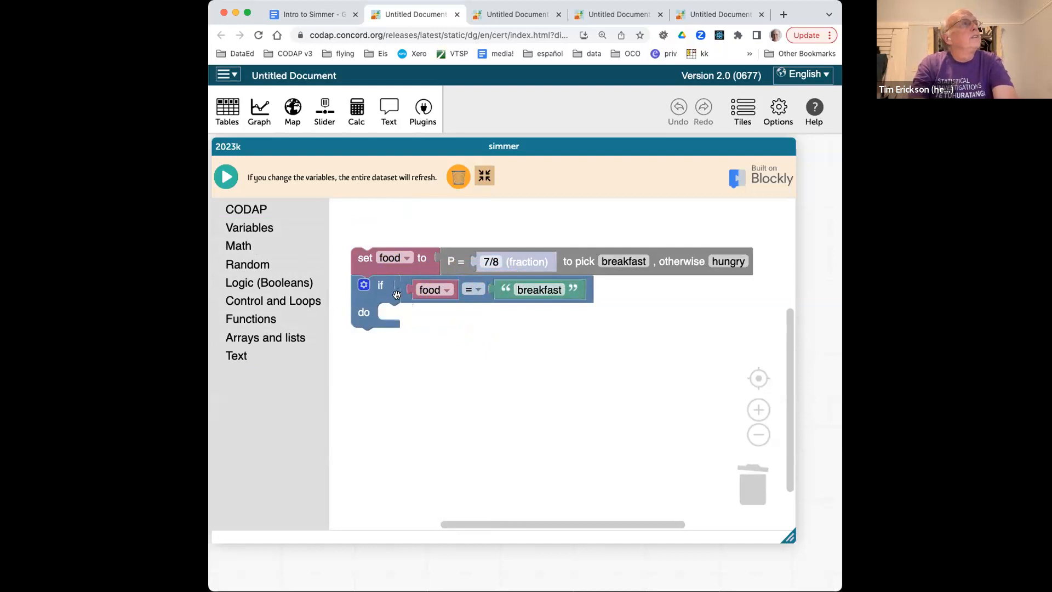
# Add an else branch to the if block and collapse the simmer code
pyautogui.click(364, 284)
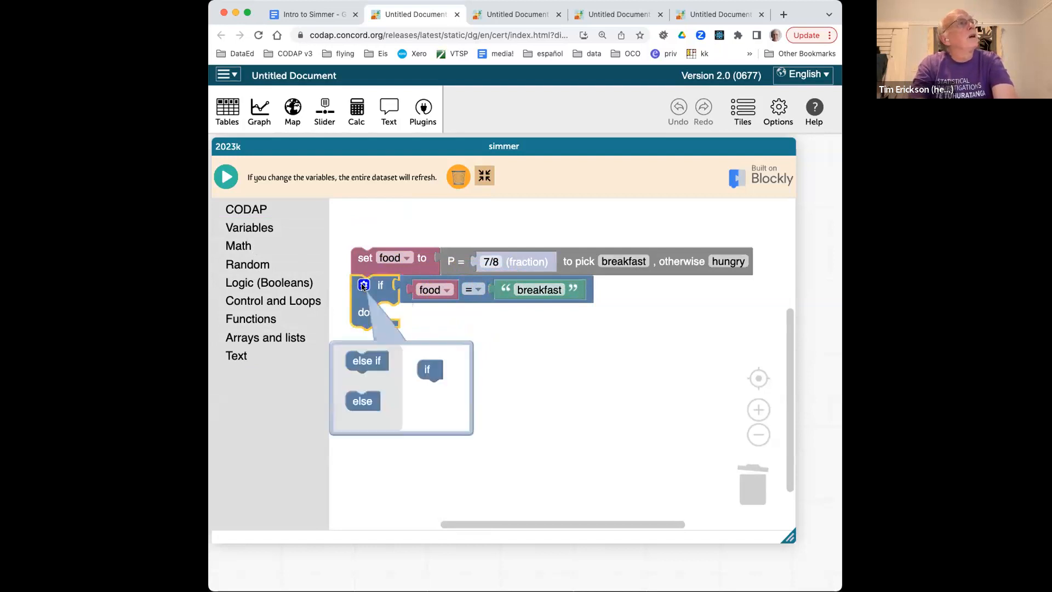
pyautogui.moveTo(368, 404); pyautogui.dragTo(440, 392)
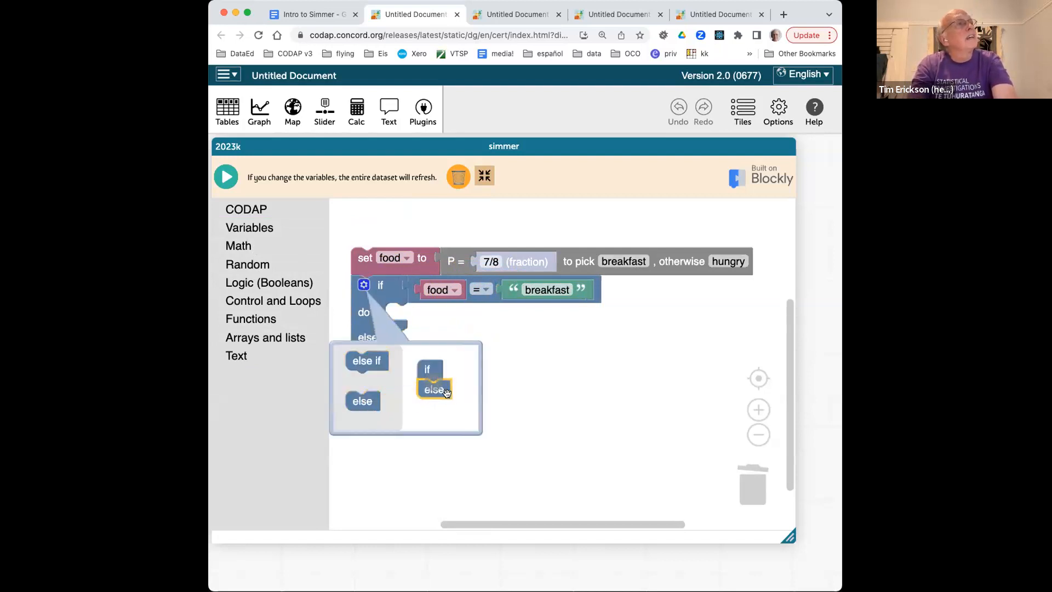
pyautogui.click(364, 284)
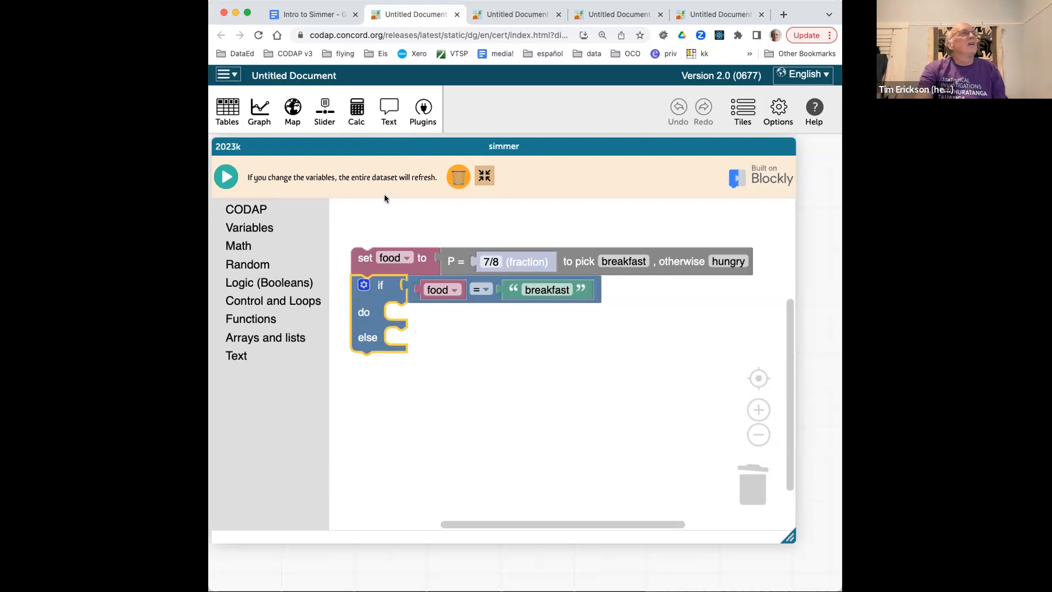
pyautogui.click(485, 175)
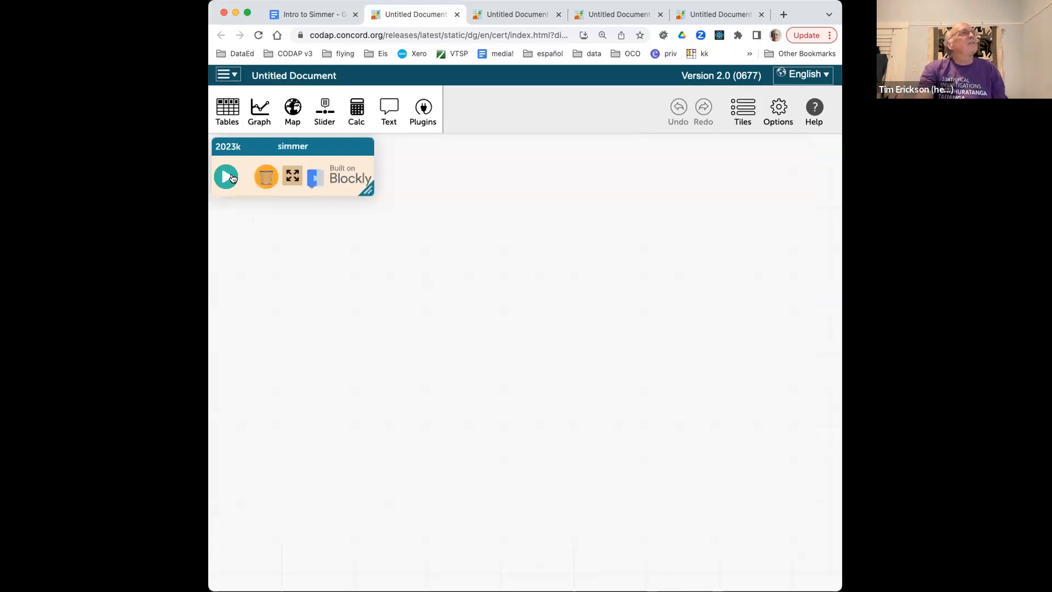
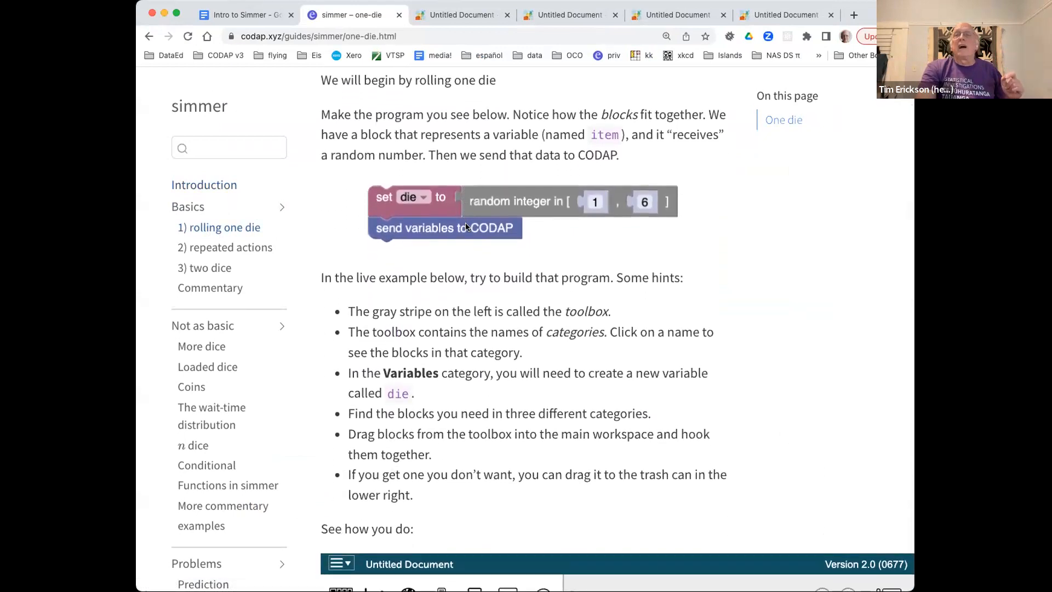
# Look over the variable blocks in the live simmer example on the guide's one-die page
pyautogui.scroll(-14, 466, 226)
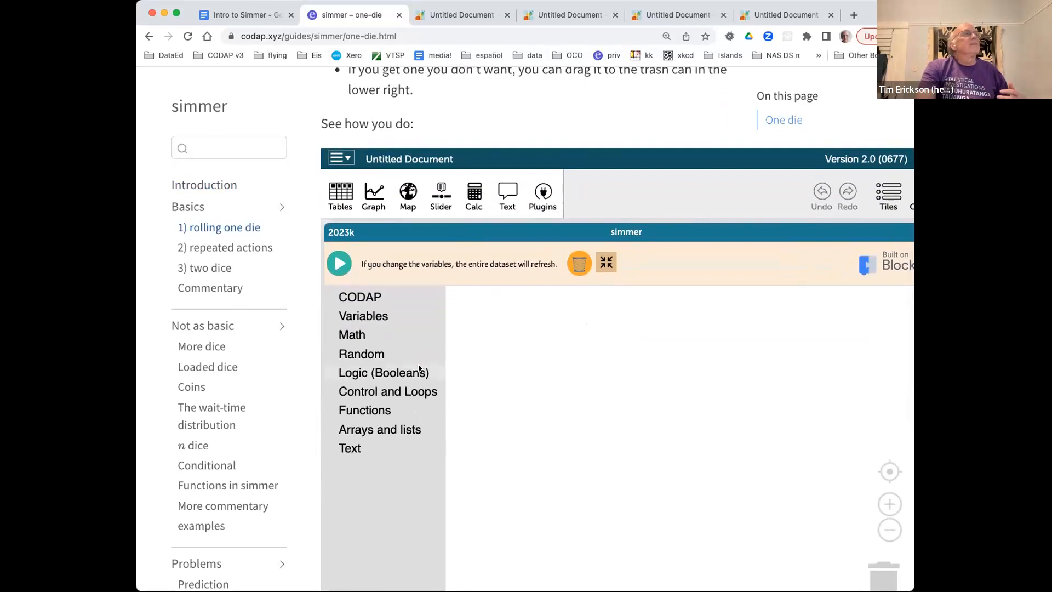
pyautogui.click(369, 317)
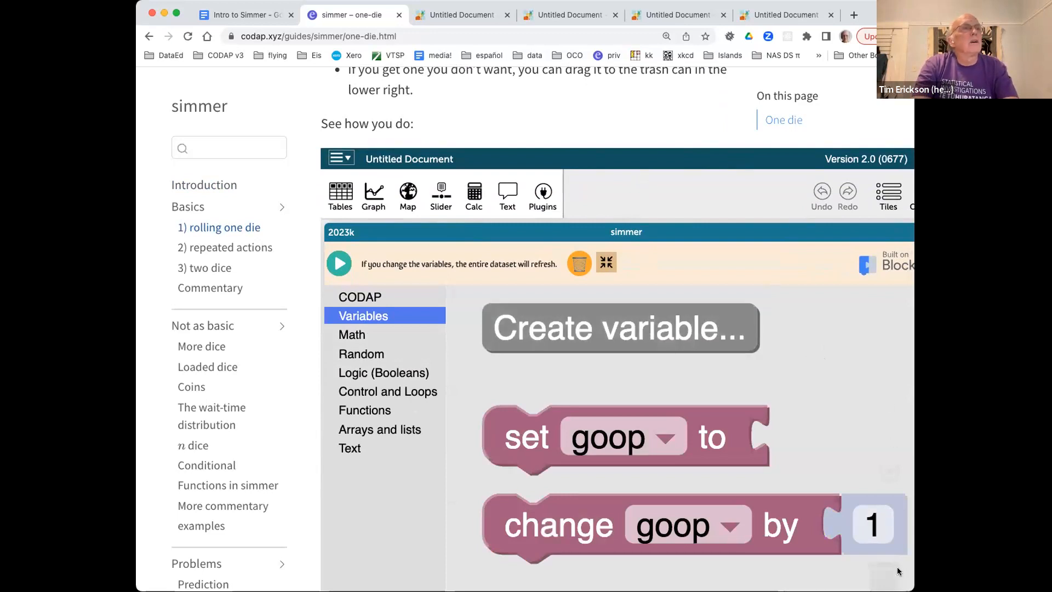
pyautogui.scroll(-2, 778, 378)
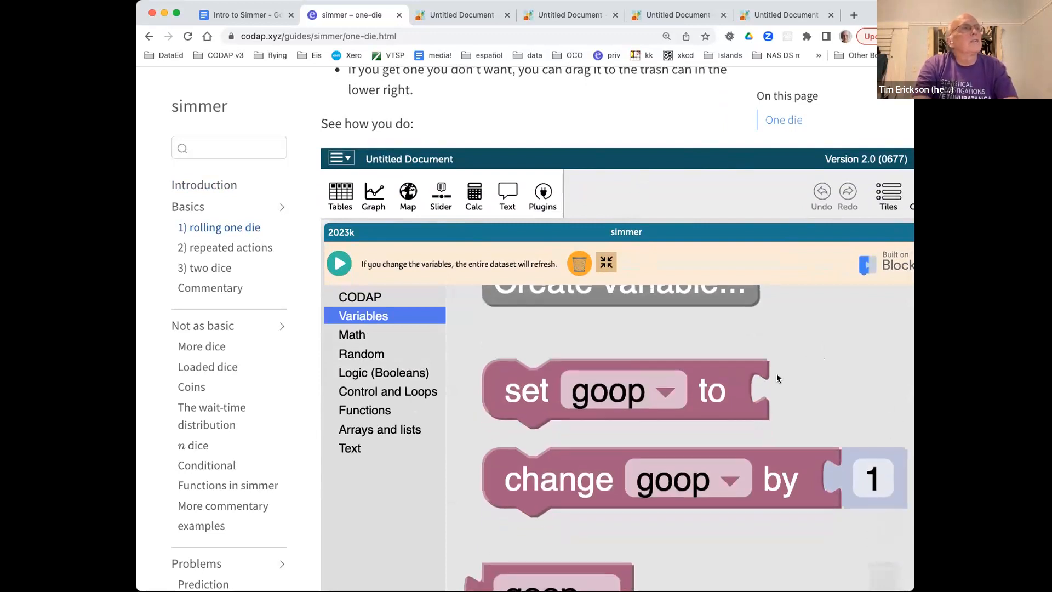
pyautogui.scroll(-1, 778, 378)
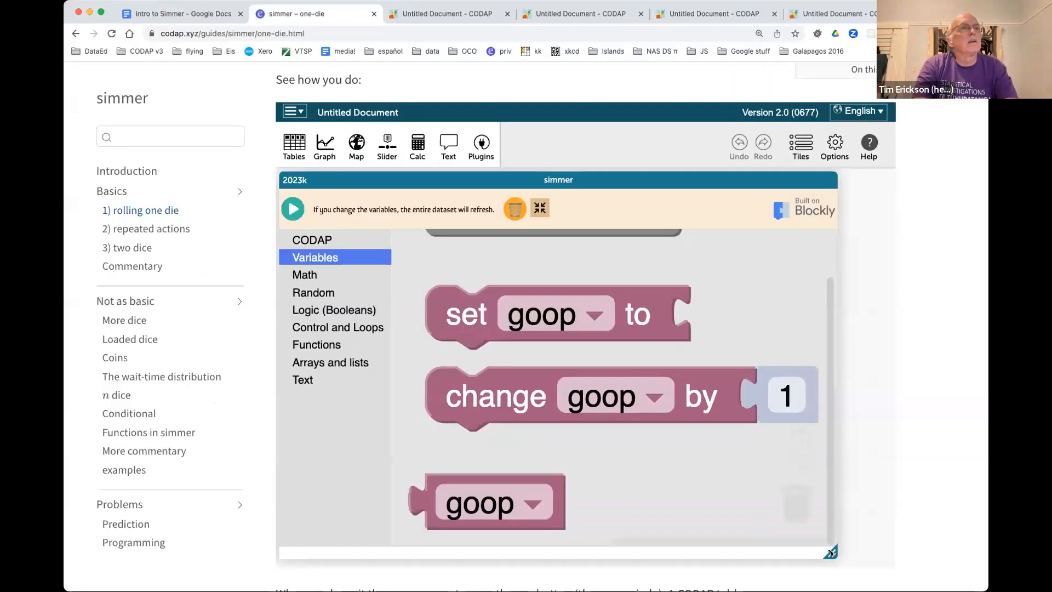
# Resize the guide's embedded simmer tile, fix its workspace zoom, and place a set goop block in the workspace
pyautogui.moveTo(831, 552); pyautogui.dragTo(870, 545)
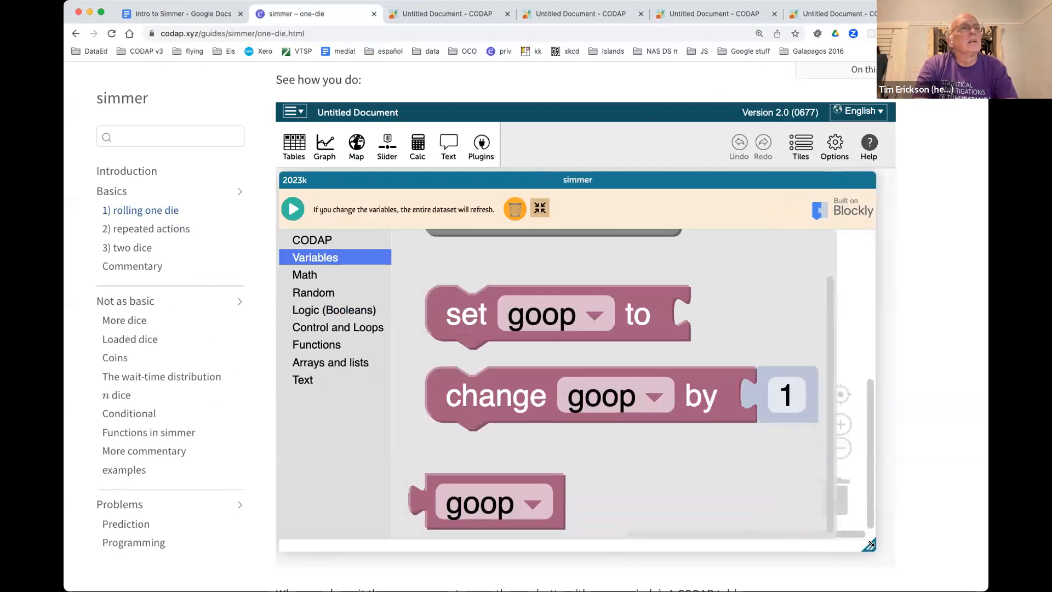
pyautogui.click(842, 447)
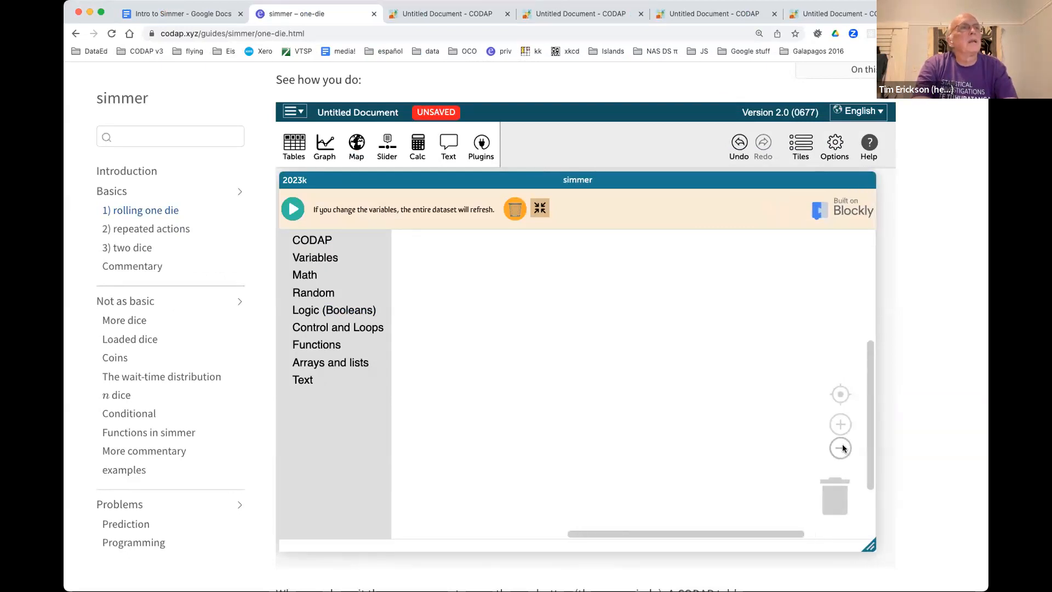
pyautogui.click(840, 395)
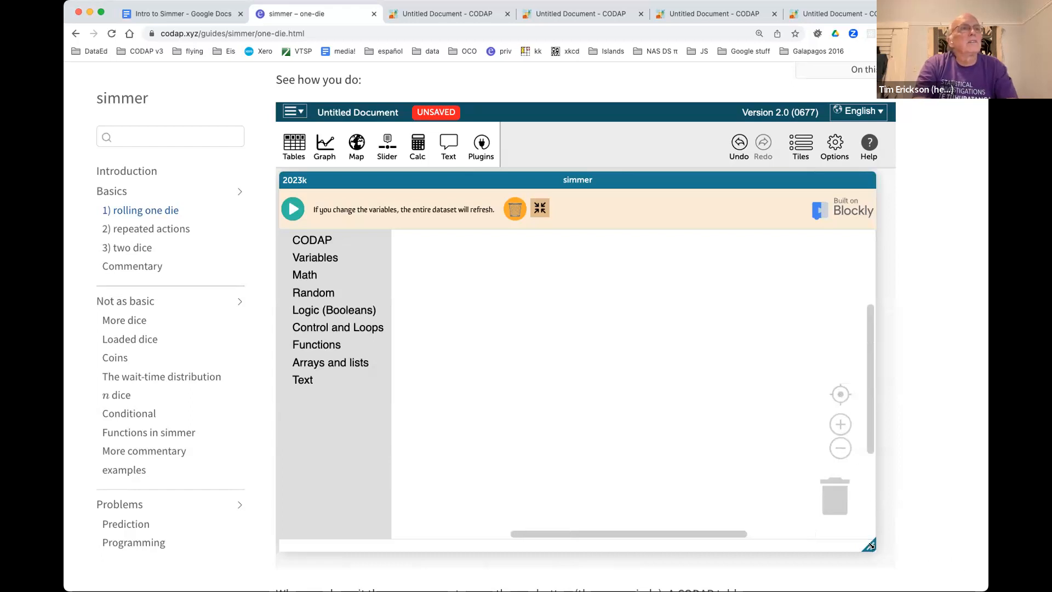
pyautogui.moveTo(868, 545); pyautogui.dragTo(766, 543)
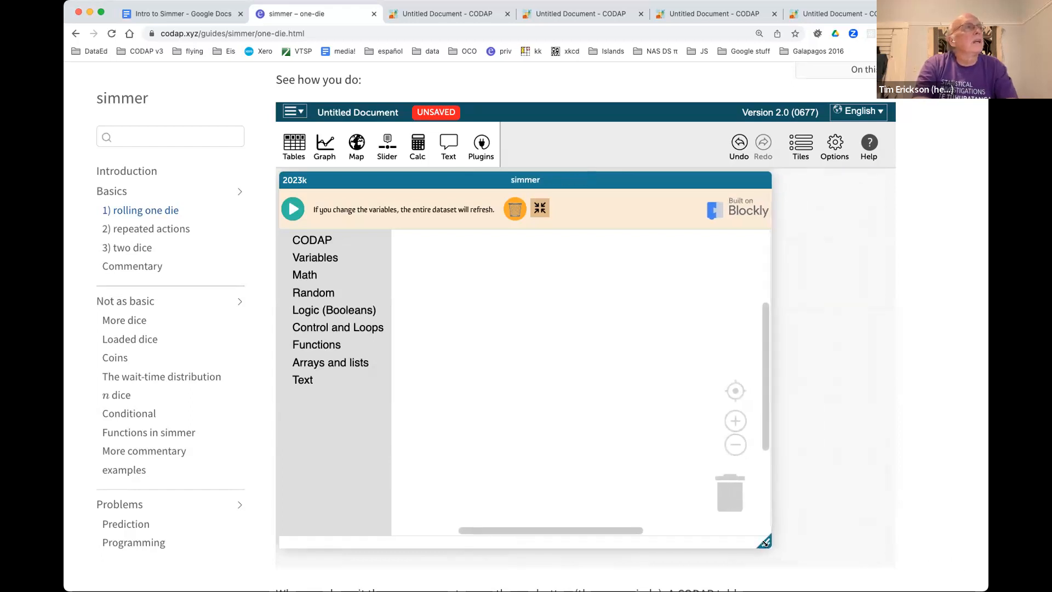
pyautogui.click(316, 258)
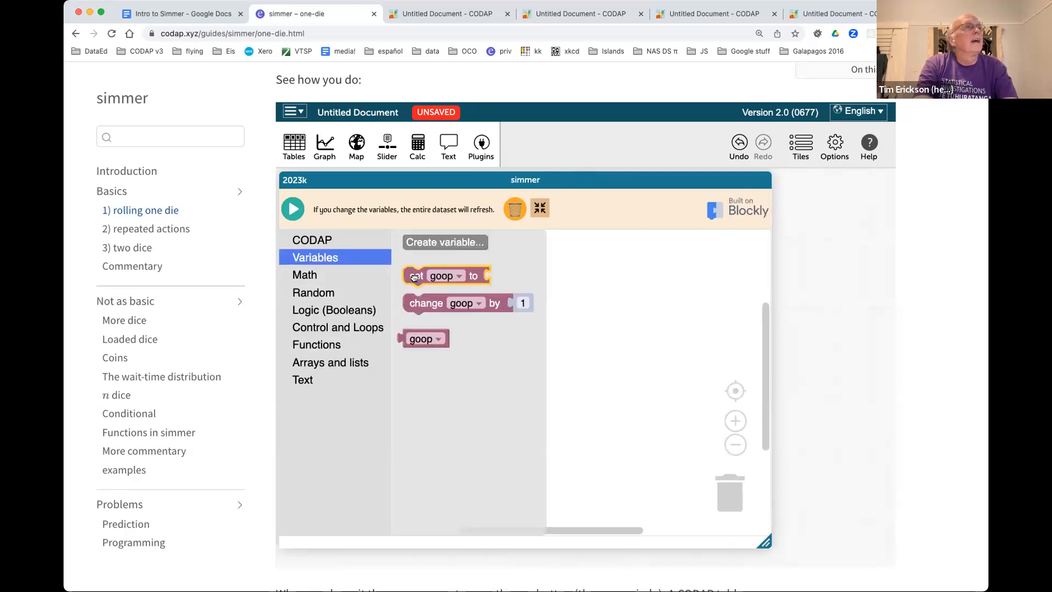
pyautogui.moveTo(415, 276); pyautogui.dragTo(494, 297)
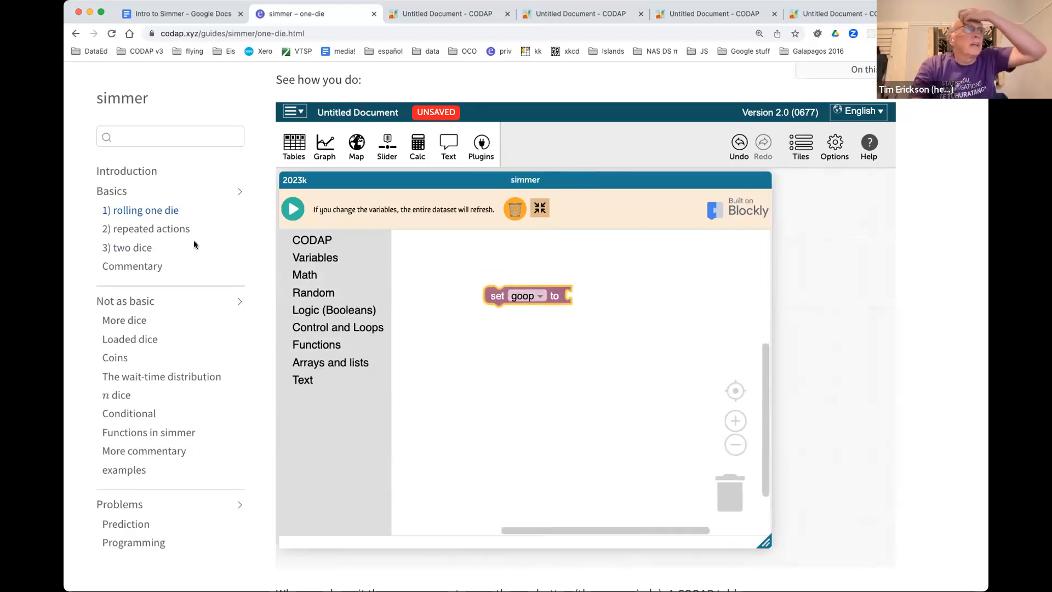
# Open the guide's repeated actions page without saving the one-die example, and read its repeat instructions and code-collapsing tip
pyautogui.click(147, 232)
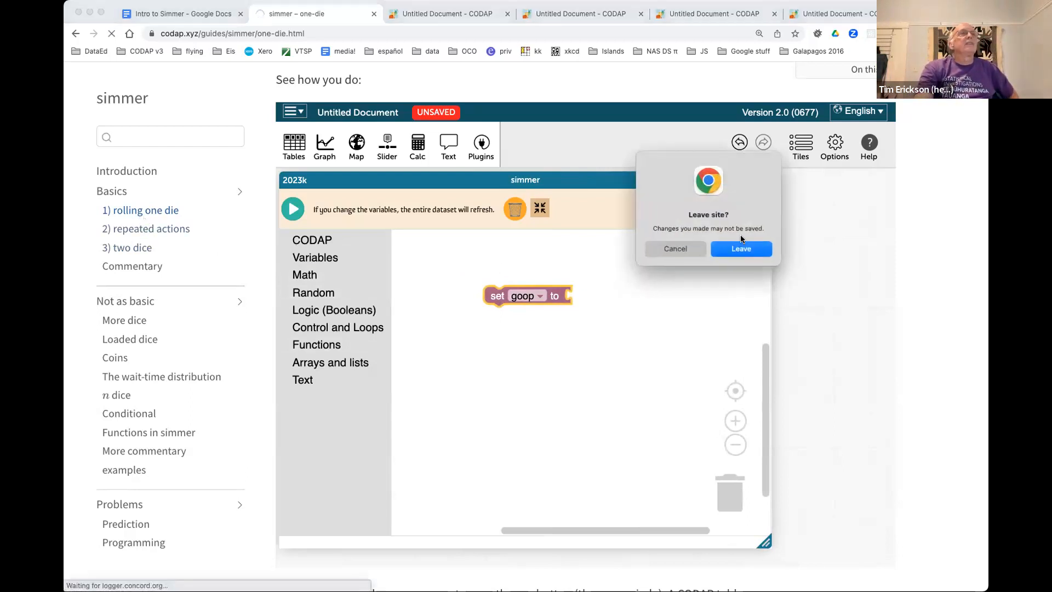
pyautogui.click(742, 250)
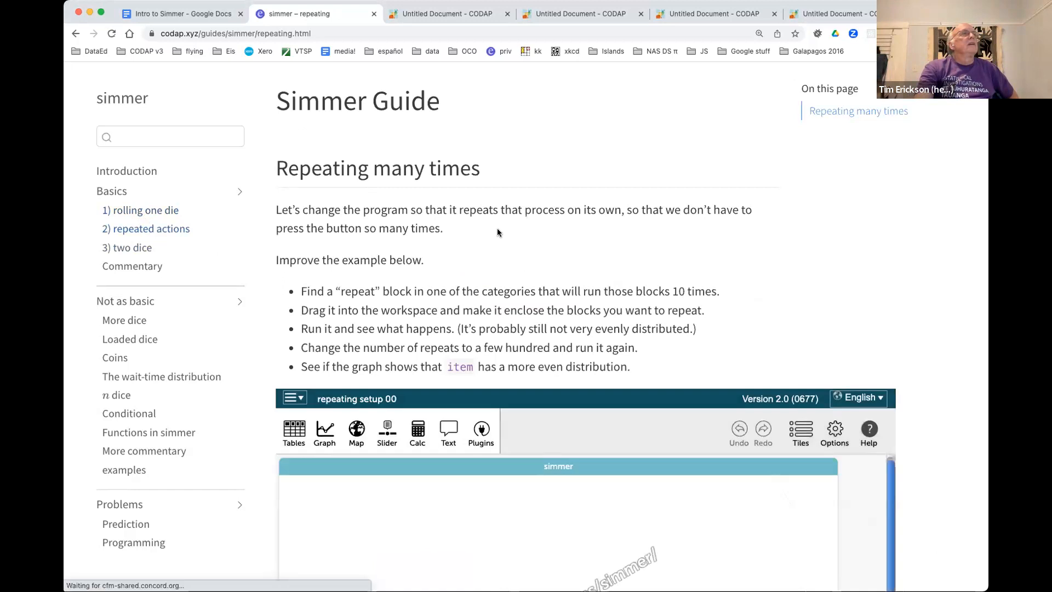
pyautogui.scroll(-3, 494, 229)
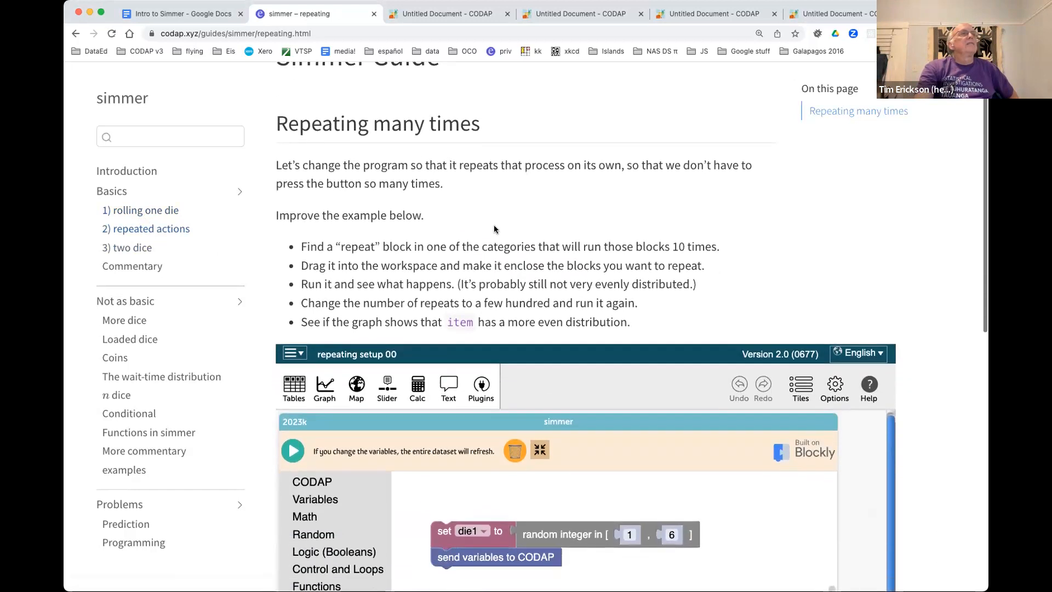
pyautogui.scroll(-1, 540, 282)
pyautogui.scroll(-4, 540, 282)
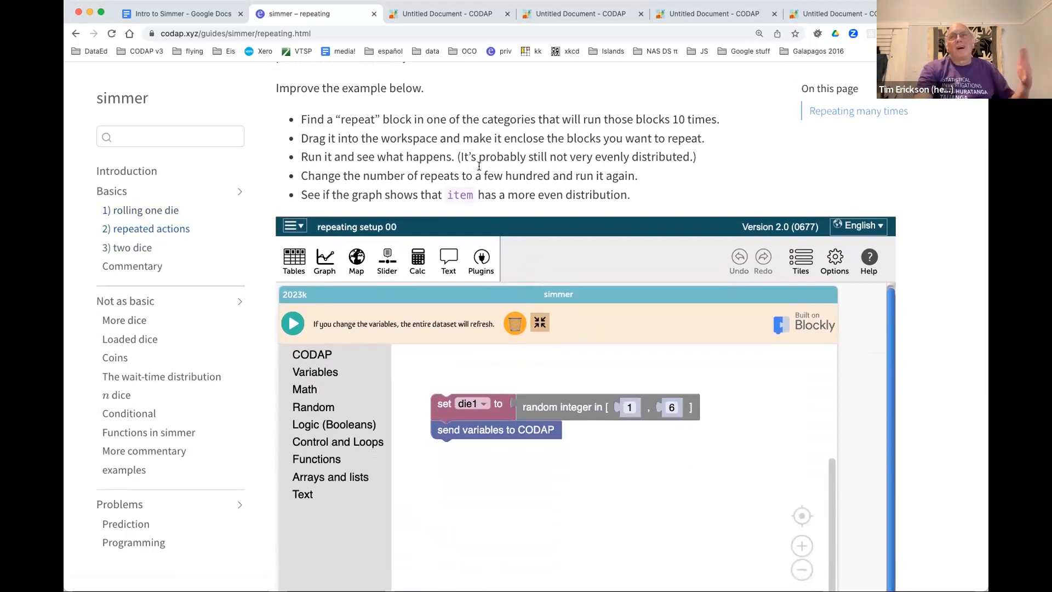
pyautogui.scroll(-10, 479, 166)
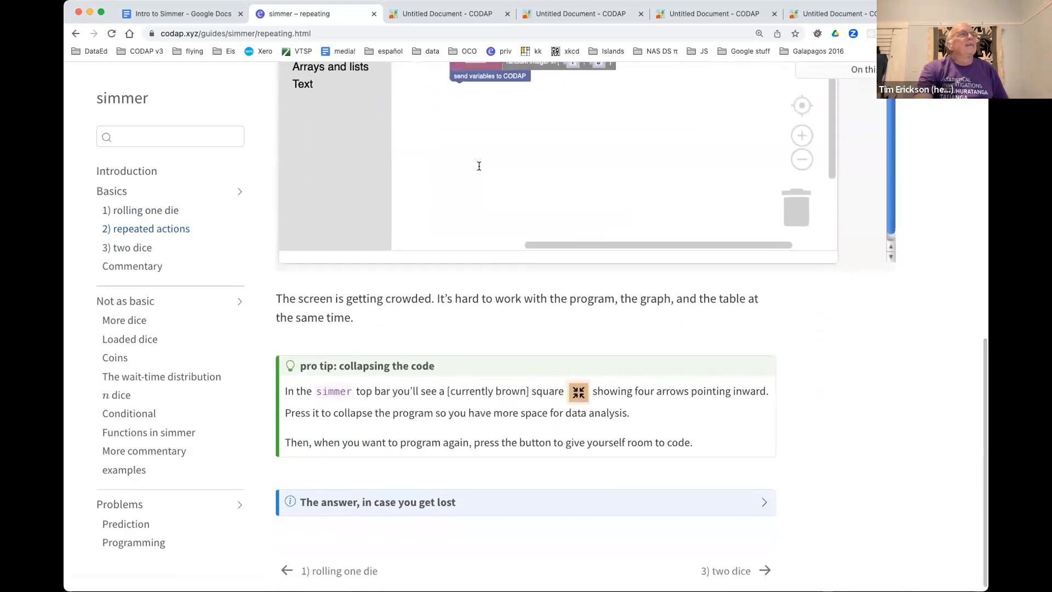
pyautogui.scroll(3, 400, 317)
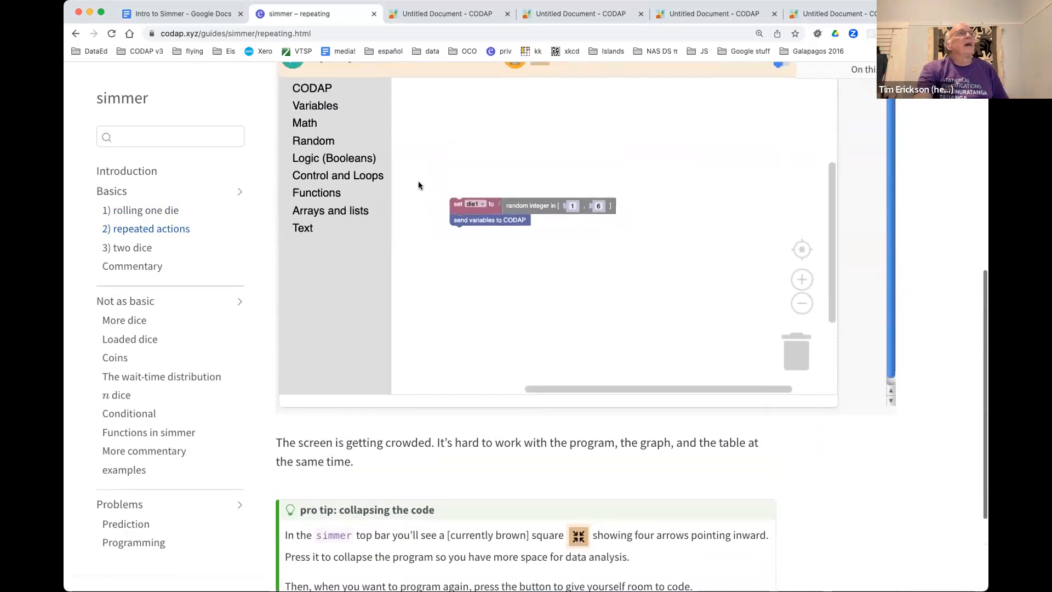
# Open the guide's two dice page and read through its sample program, variable tips and embedded simmer example
pyautogui.click(142, 247)
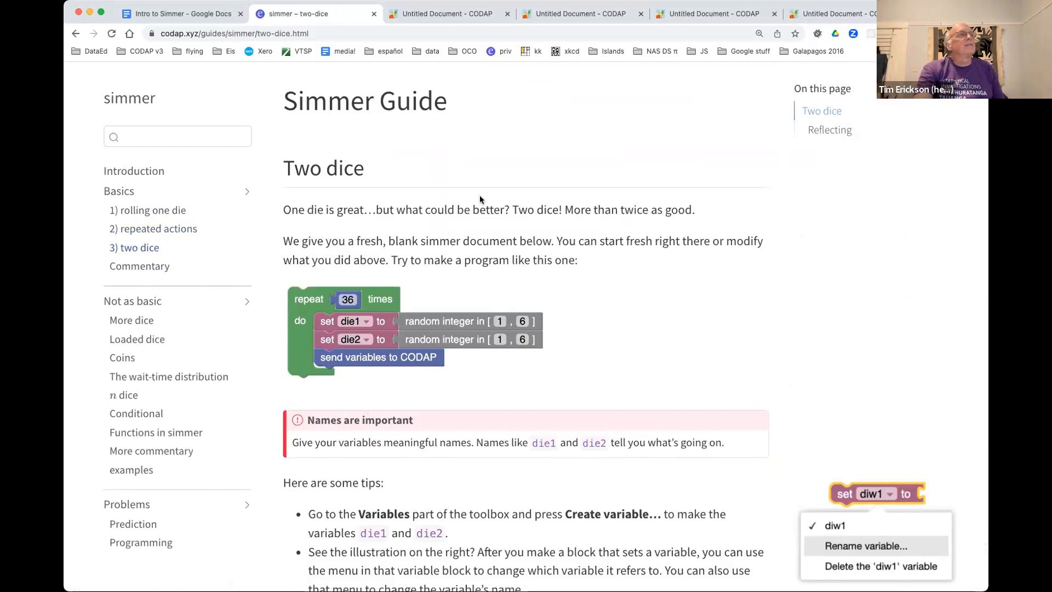
pyautogui.scroll(-6, 480, 199)
pyautogui.scroll(-1, 479, 195)
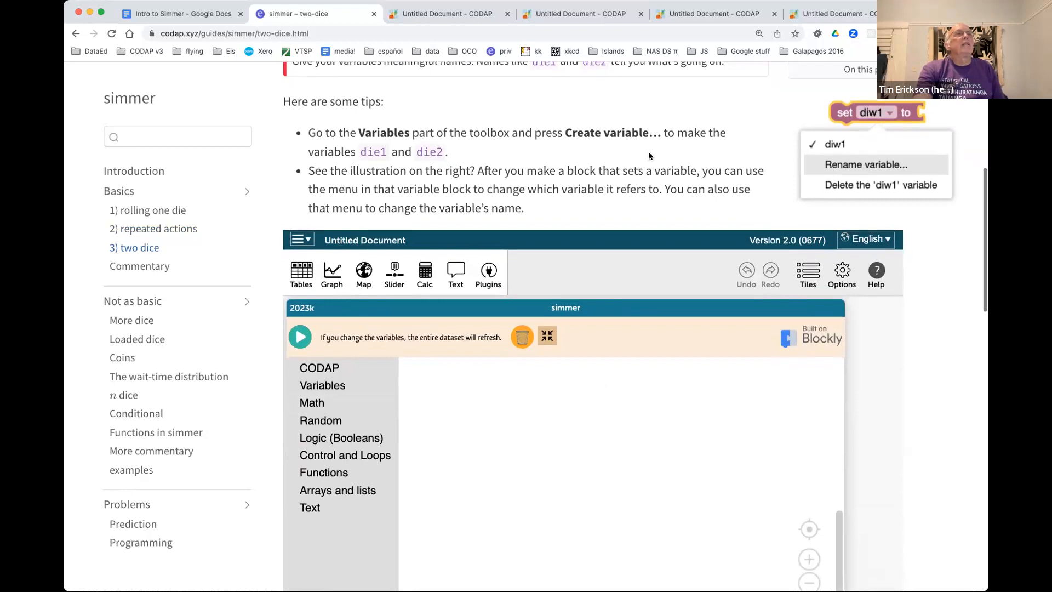
pyautogui.scroll(-4, 649, 156)
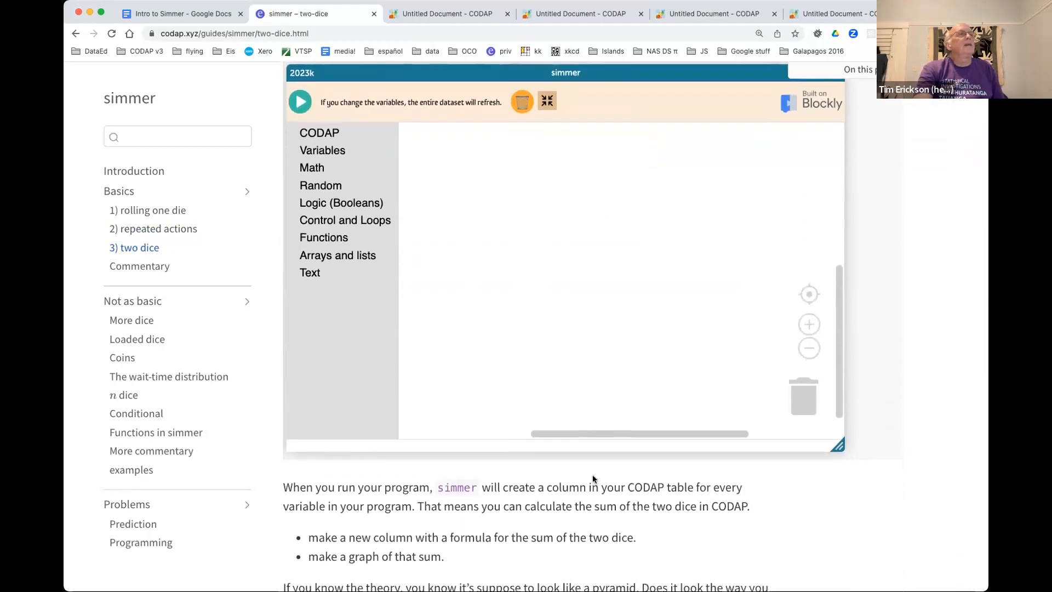
# Open the guide's More dice page, view its Ten dice section, and continue to the Loaded dice page
pyautogui.click(144, 324)
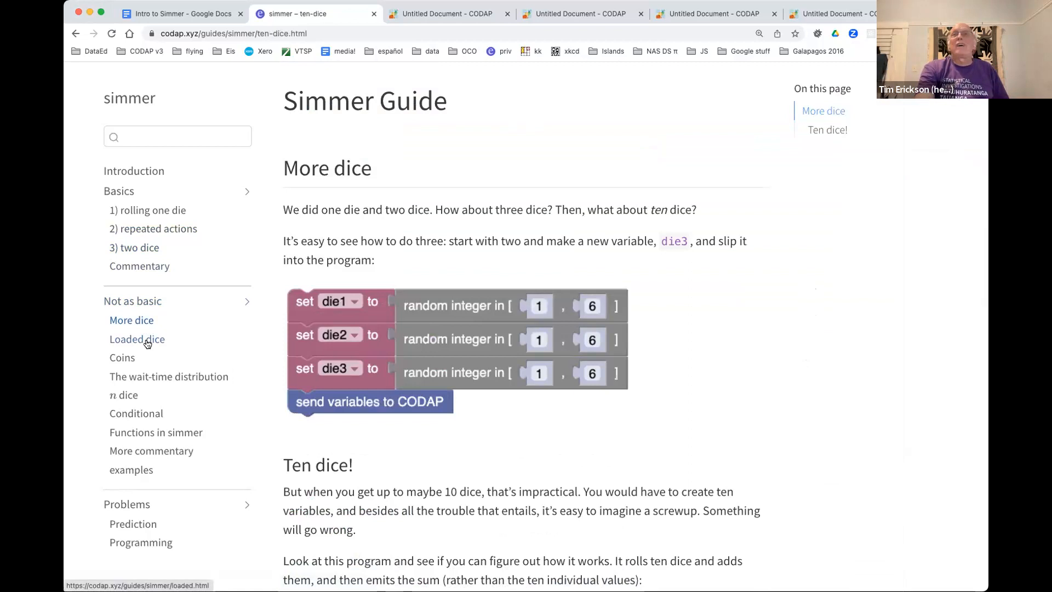
pyautogui.click(830, 132)
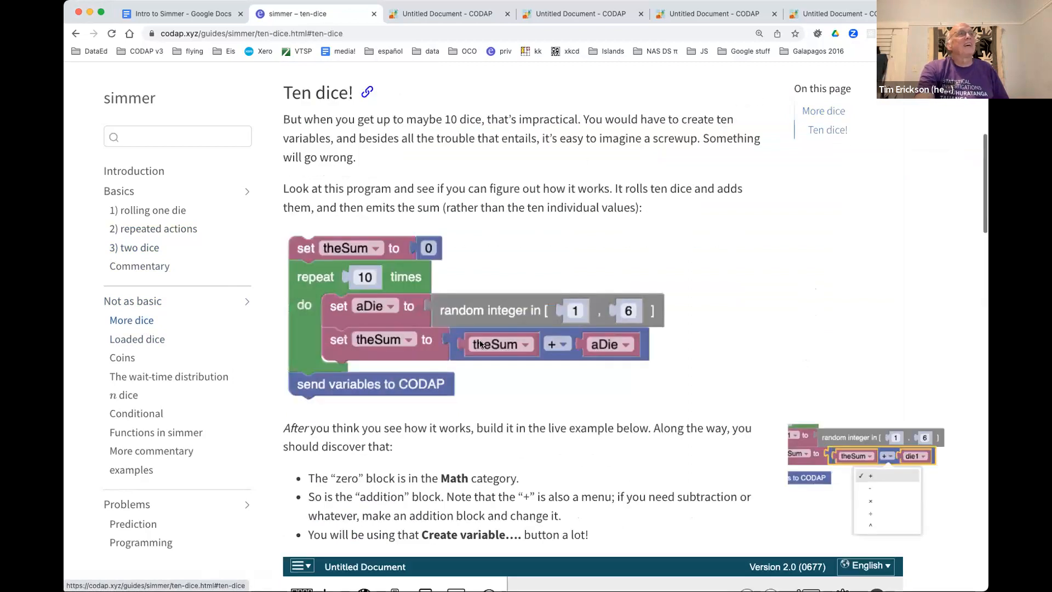
pyautogui.click(147, 343)
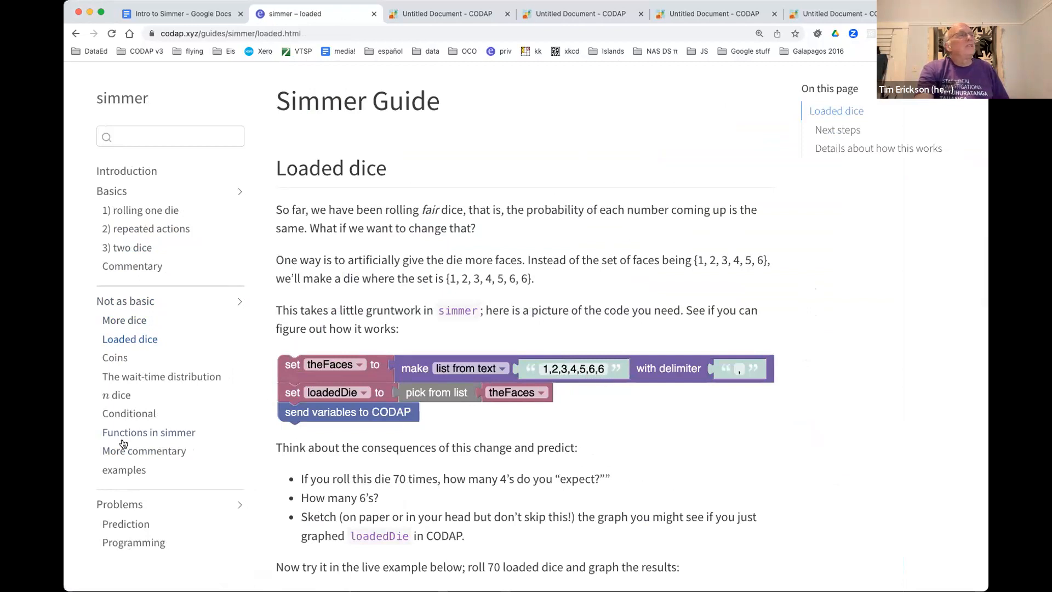
# Read the coin-flipping program on the guide's Coins page and the Blockly program on its wait-time distribution page
pyautogui.click(119, 359)
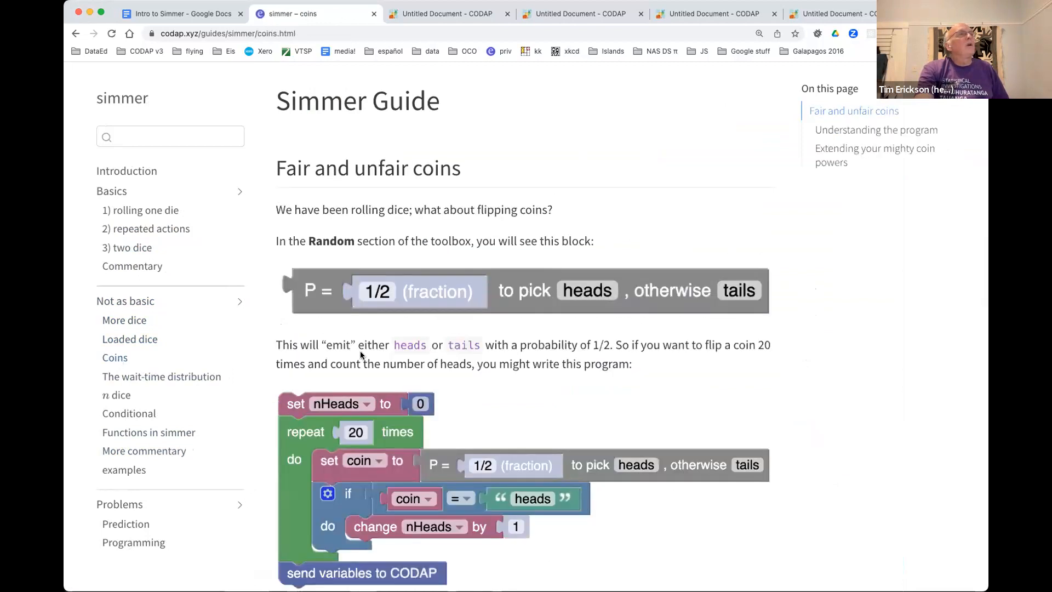
pyautogui.scroll(-3, 416, 353)
pyautogui.scroll(-3, 416, 355)
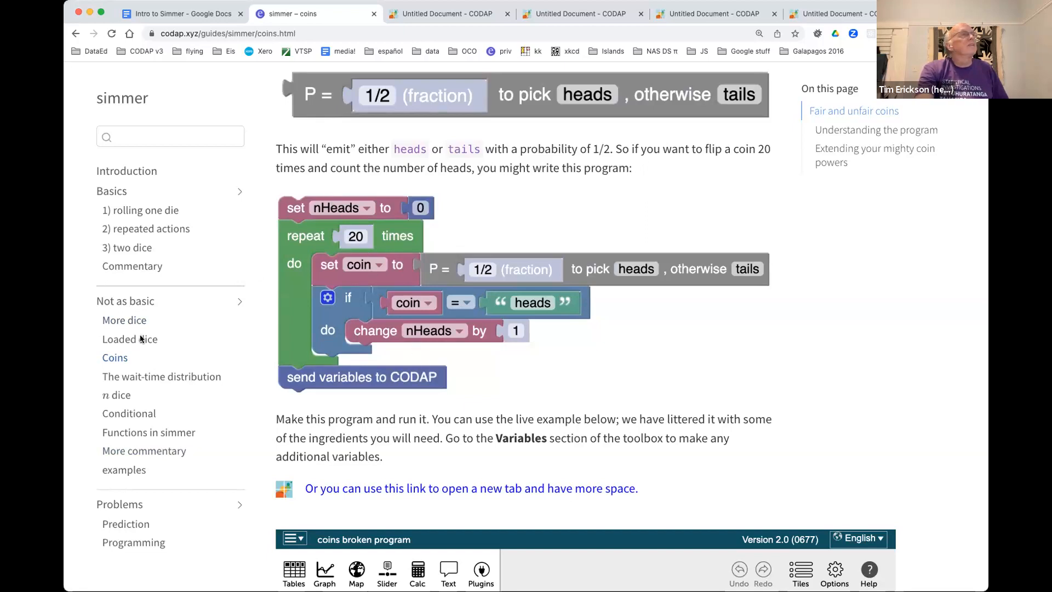
pyautogui.click(144, 377)
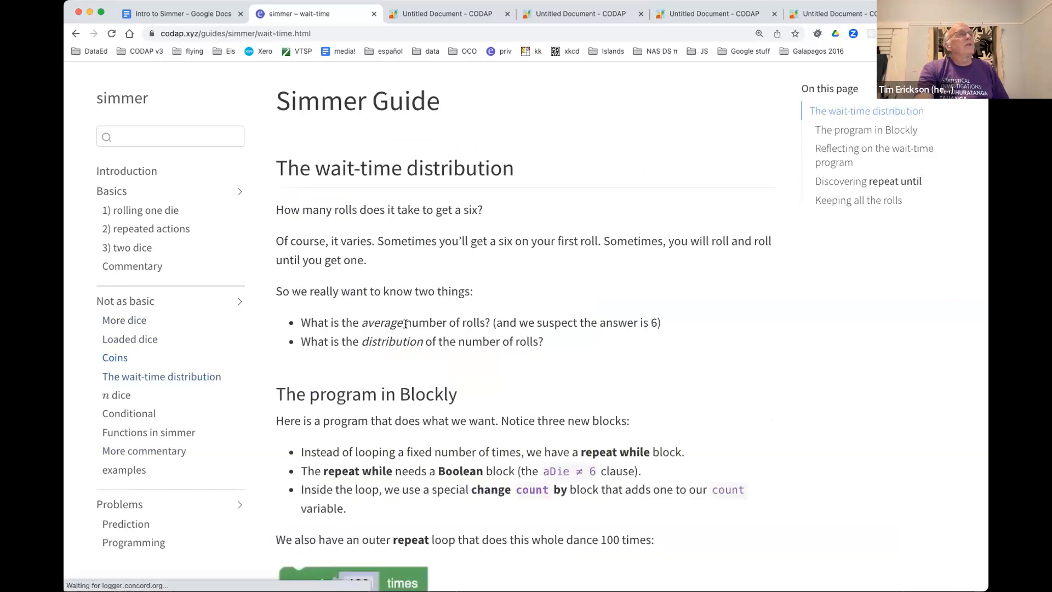
pyautogui.scroll(-5, 405, 323)
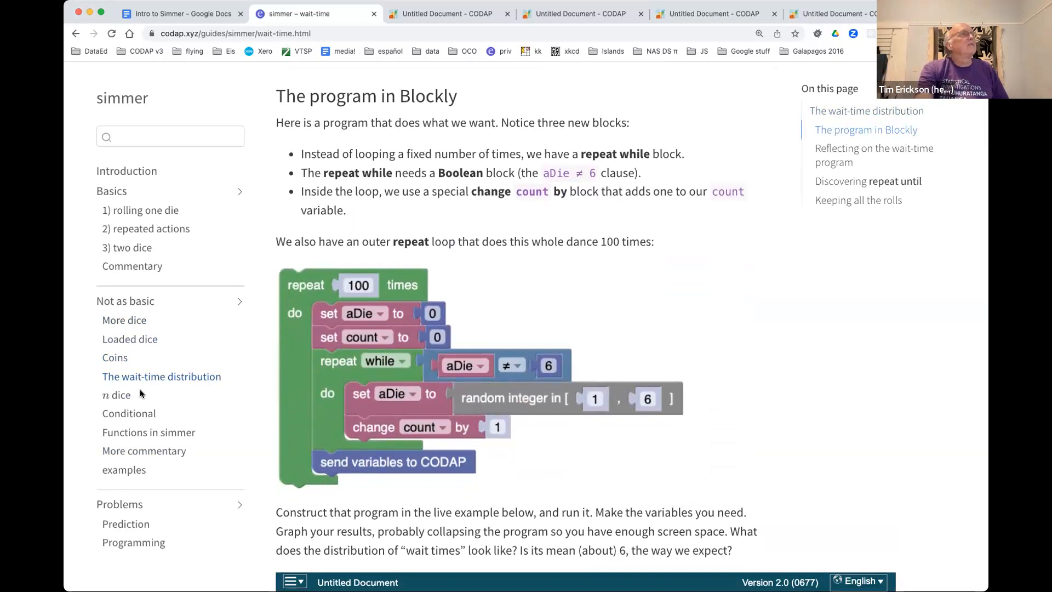
# Open the guide's Conditional page and read its coin-and-die program and the instructions for adding an else clause
pyautogui.click(141, 416)
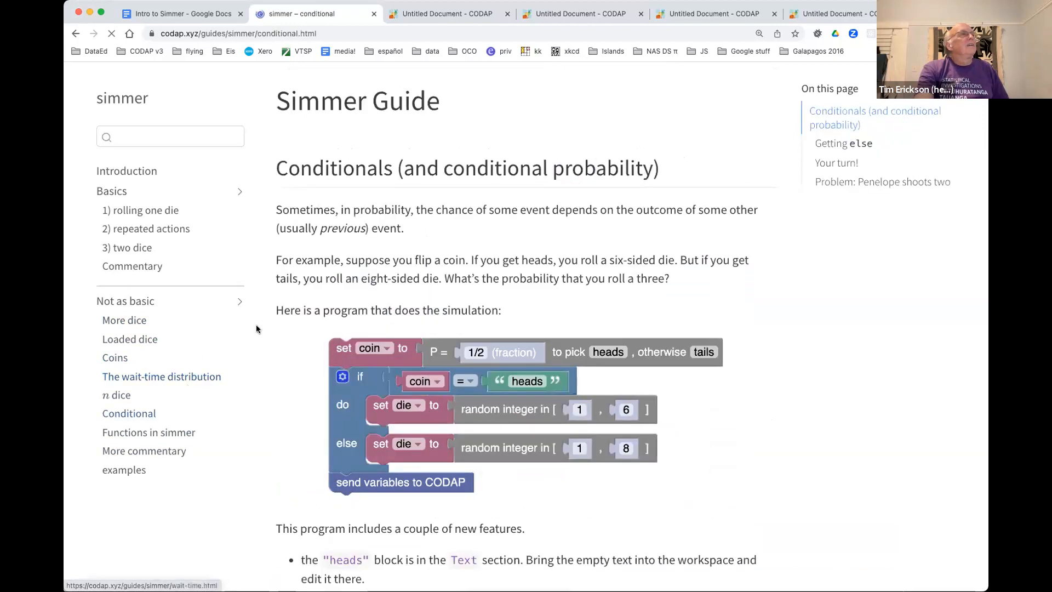
pyautogui.scroll(-2, 324, 272)
pyautogui.scroll(-2, 329, 274)
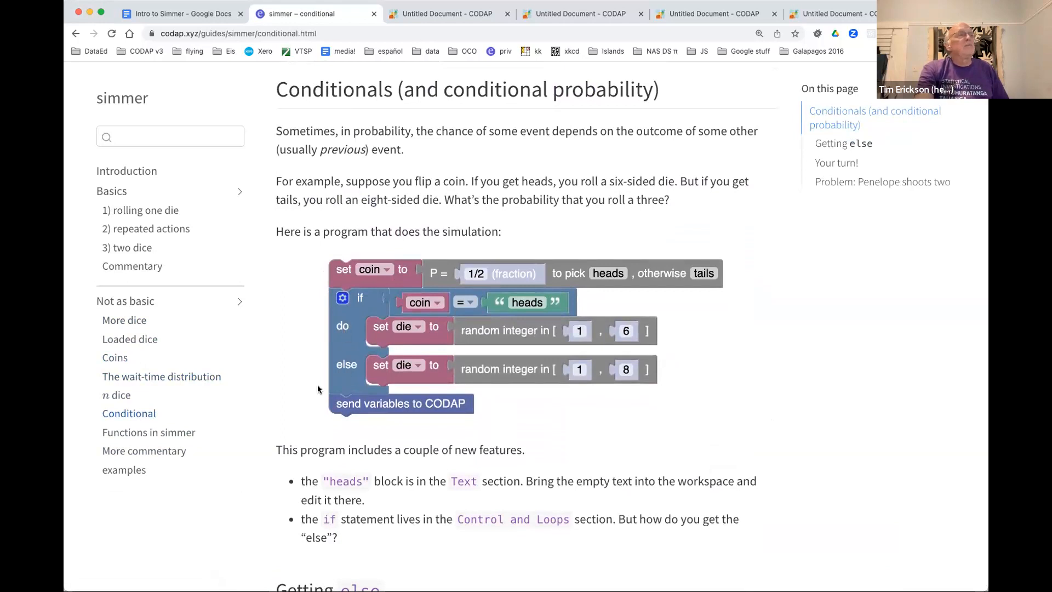
pyautogui.scroll(-5, 284, 395)
pyautogui.scroll(-10, 284, 397)
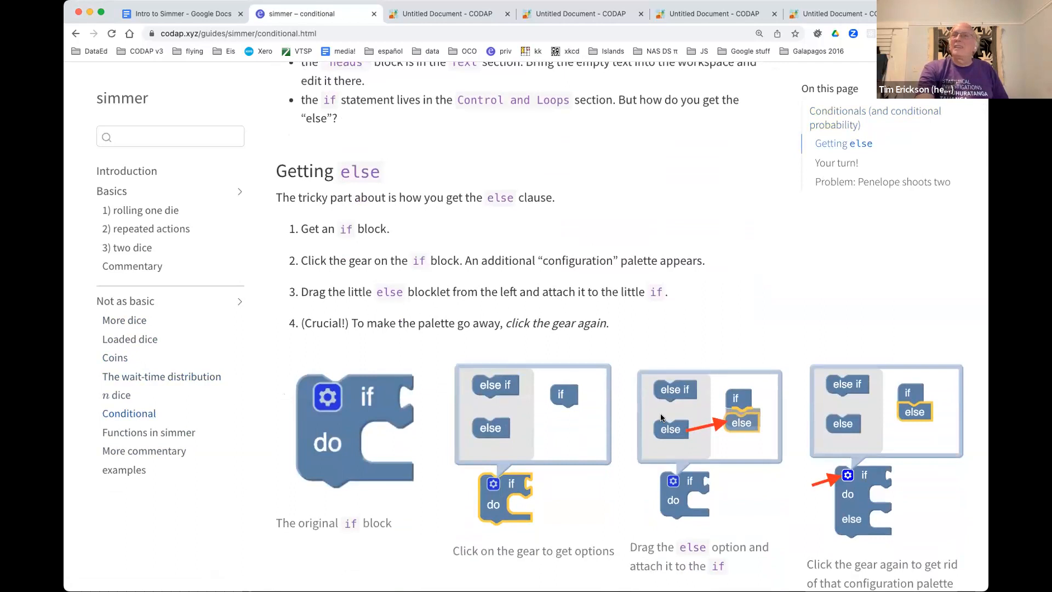
# Open the guide's Functions in simmer page and read how to wrap the dice program in a function definition
pyautogui.click(122, 433)
pyautogui.scroll(-5, 326, 238)
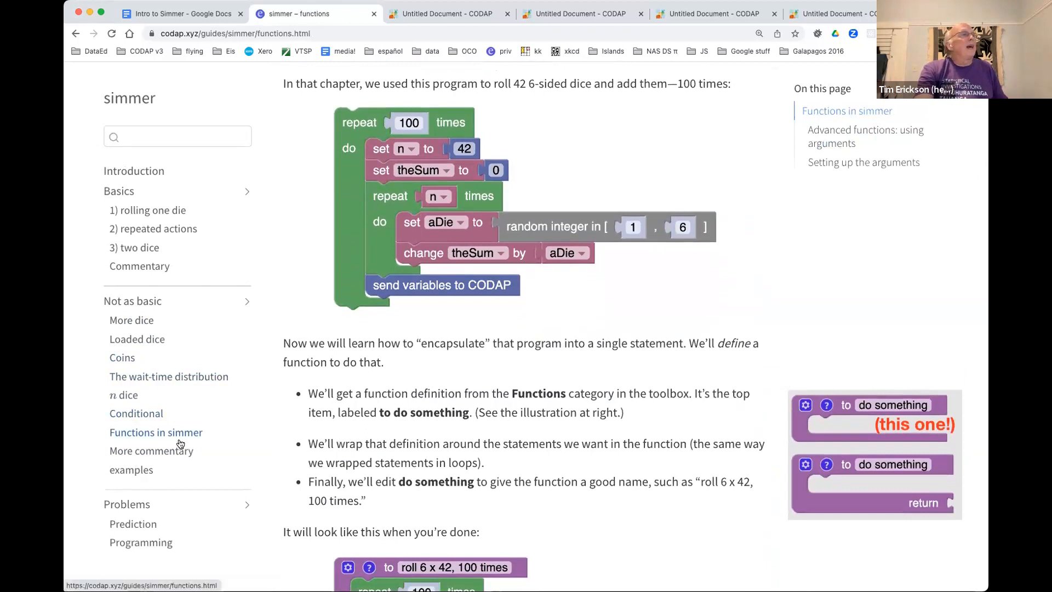
pyautogui.scroll(-3, 191, 450)
pyautogui.scroll(-5, 192, 448)
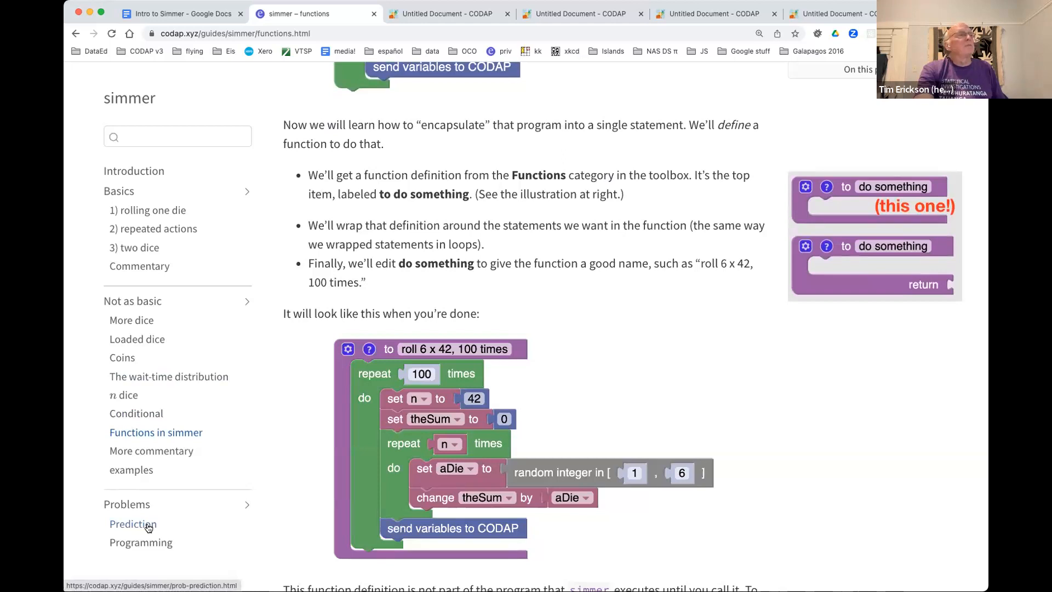
# Open the guide's Prediction problems page and run the embedded two dice with negatives program
pyautogui.click(148, 527)
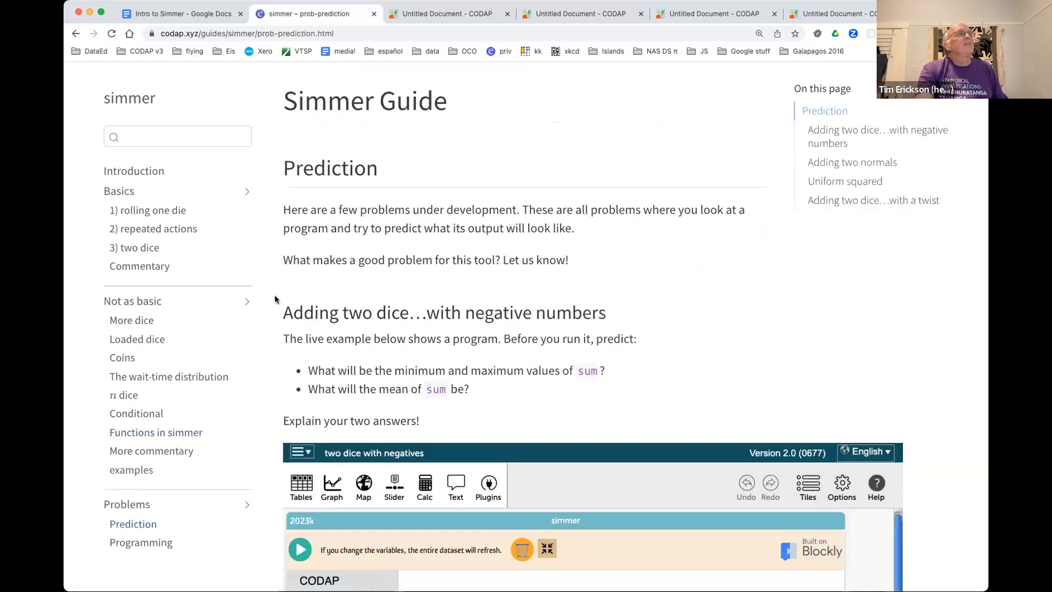
pyautogui.scroll(-5, 276, 299)
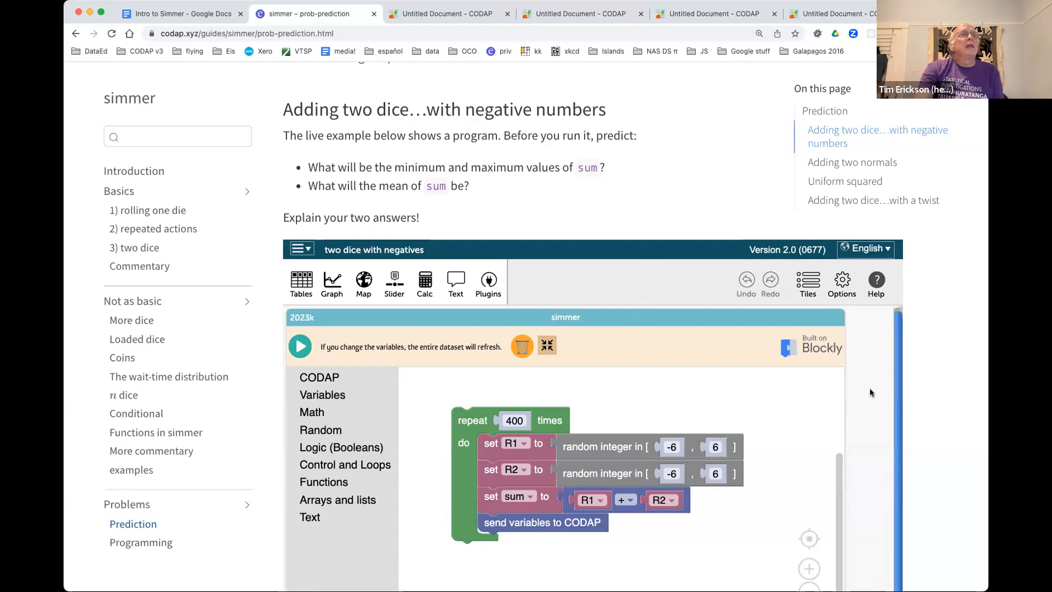
pyautogui.scroll(-2, 870, 392)
pyautogui.scroll(-1, 869, 393)
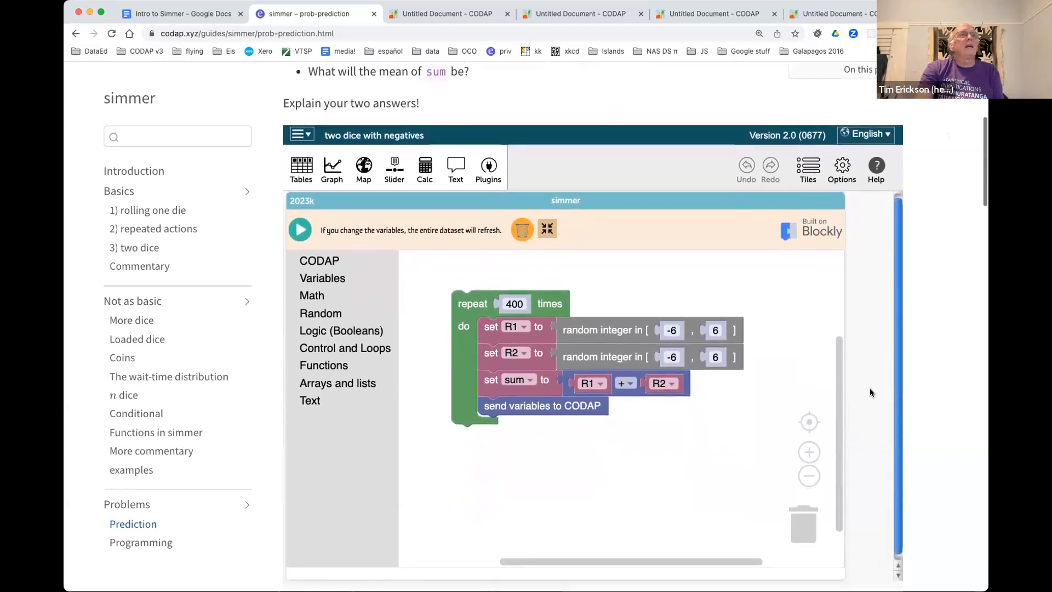
pyautogui.click(301, 231)
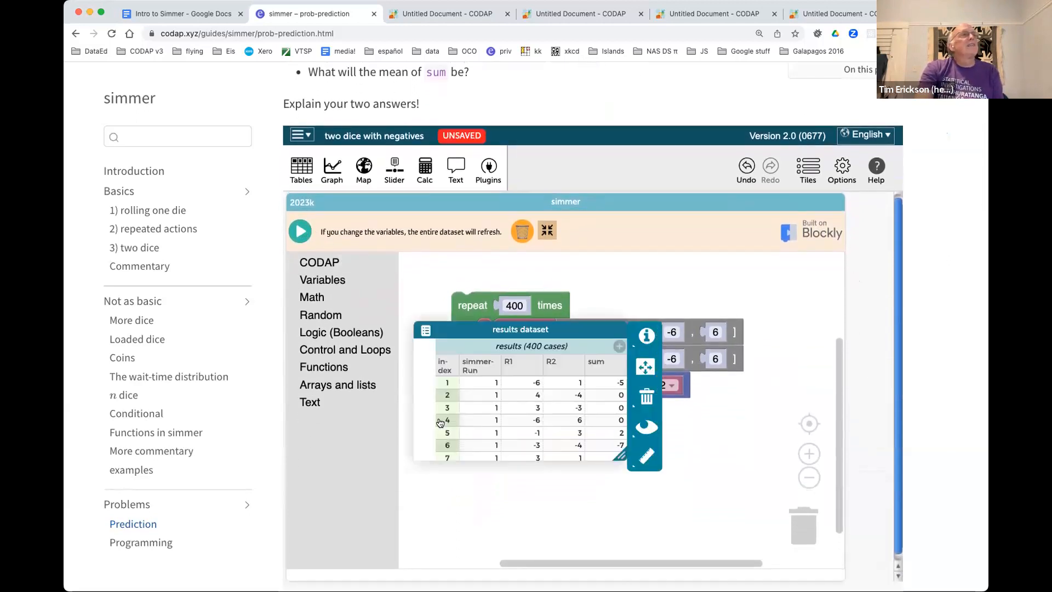
# Graph the simulation results with sum on the horizontal axis, arrange the table and graph, and show the mean
pyautogui.moveTo(459, 328); pyautogui.dragTo(456, 285)
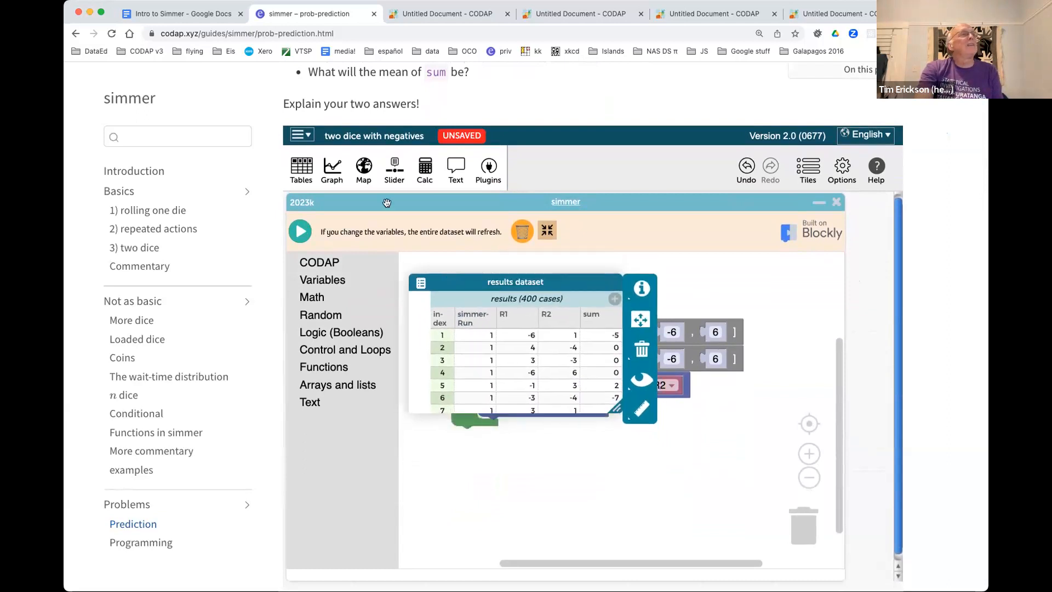
pyautogui.click(342, 179)
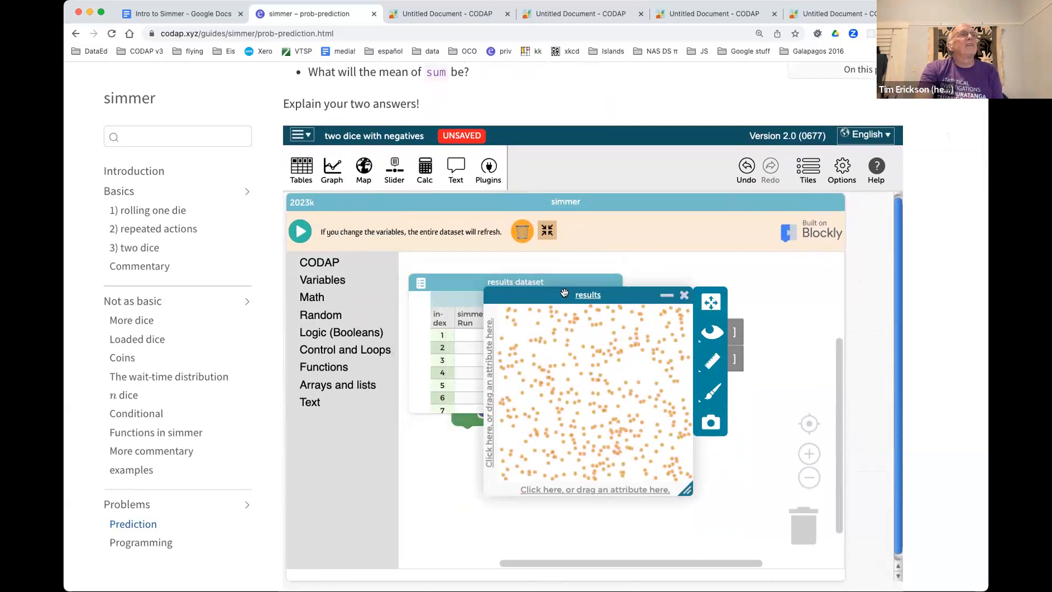
pyautogui.moveTo(564, 292); pyautogui.dragTo(593, 425)
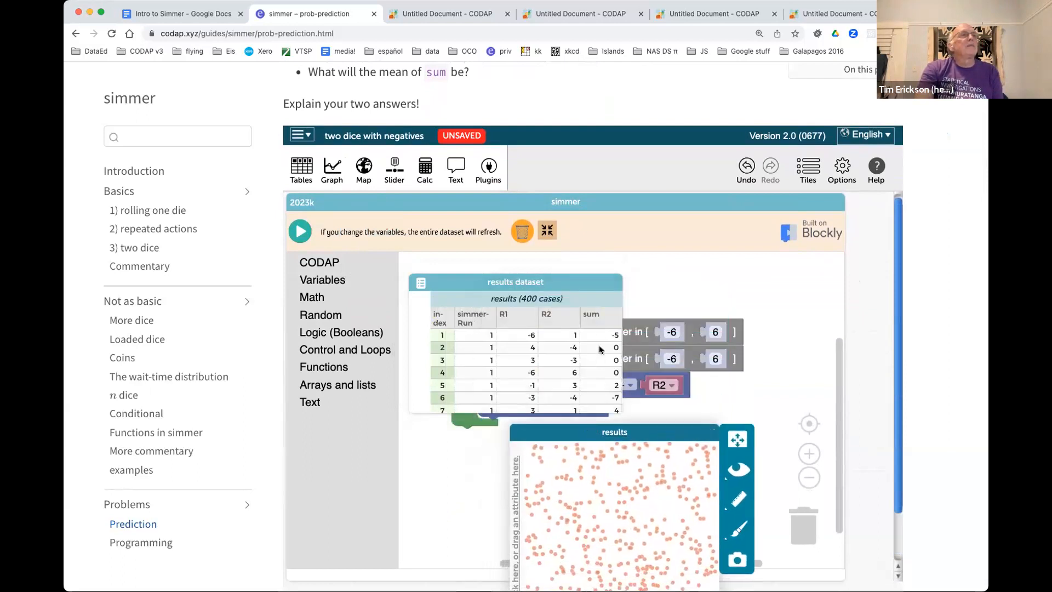
pyautogui.moveTo(594, 344); pyautogui.dragTo(594, 512)
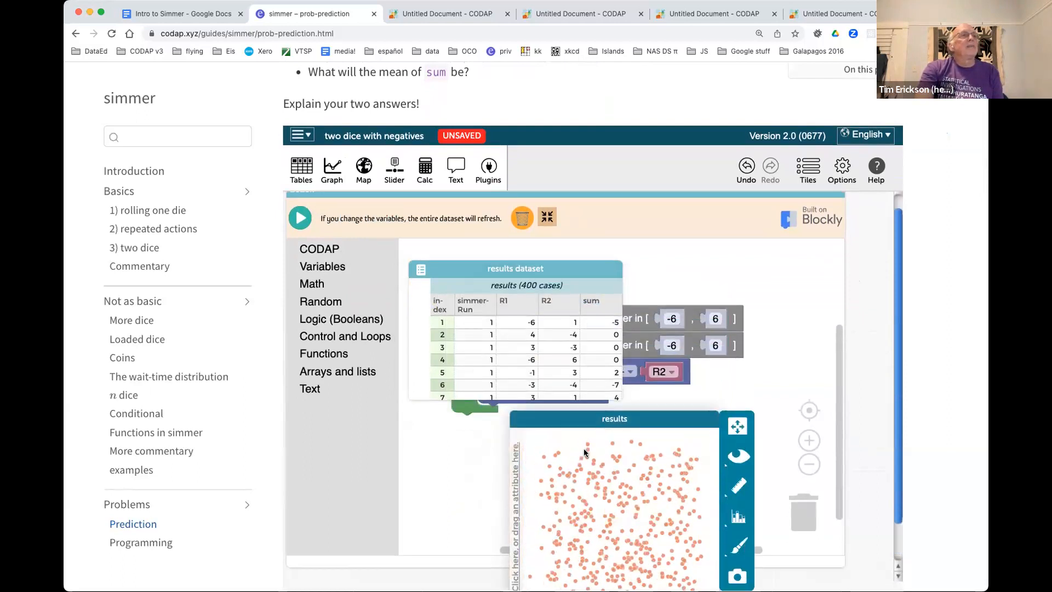
pyautogui.moveTo(570, 419); pyautogui.dragTo(549, 361)
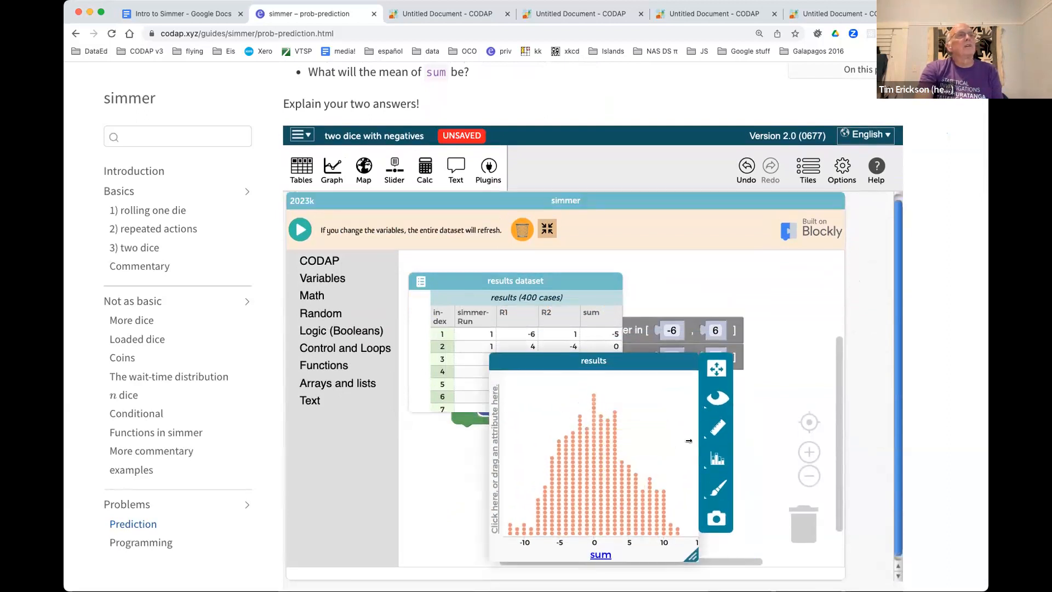
pyautogui.click(717, 428)
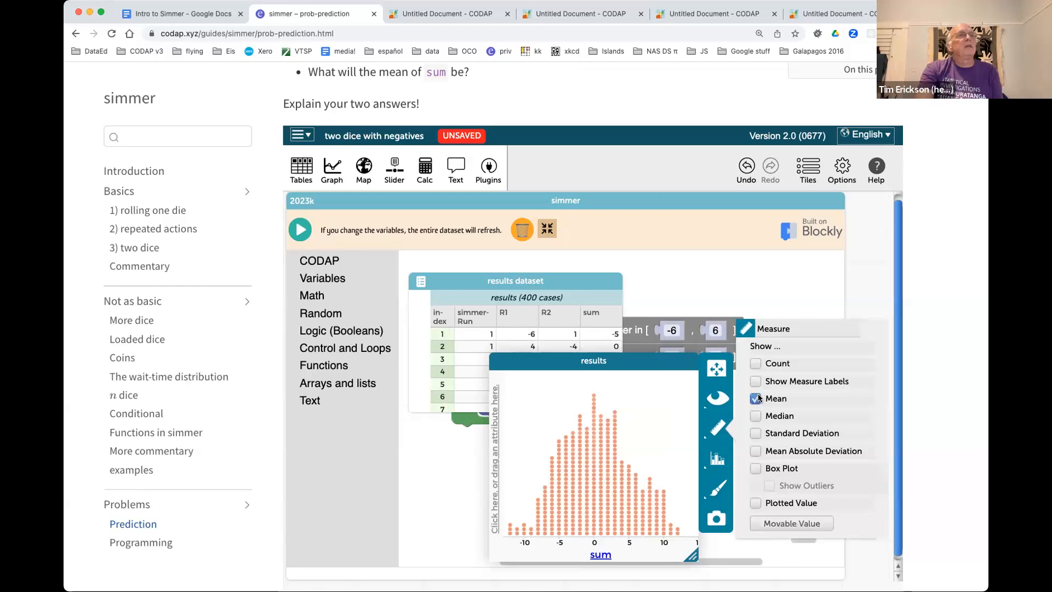
pyautogui.moveTo(596, 387)
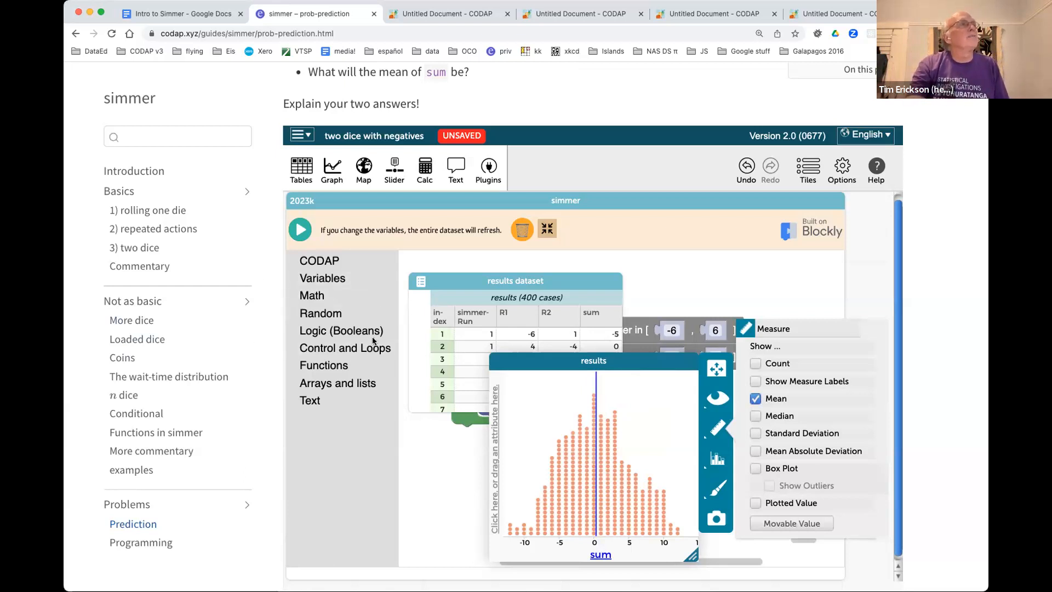
# Read the Adding two normals problem and continue down the Prediction page to the uniform squared example
pyautogui.scroll(-10, 373, 341)
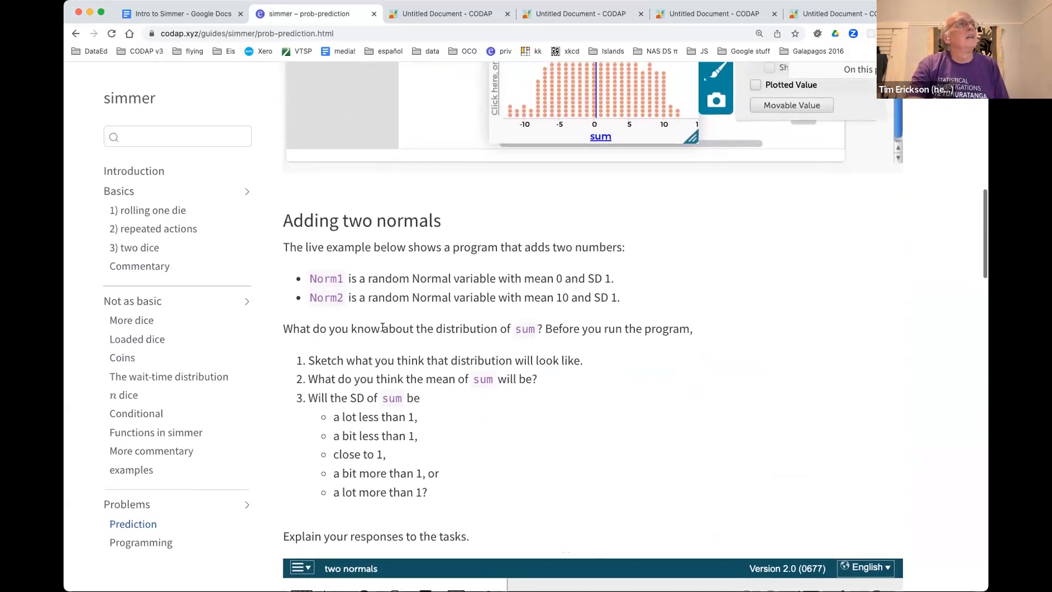
pyautogui.scroll(-4, 567, 250)
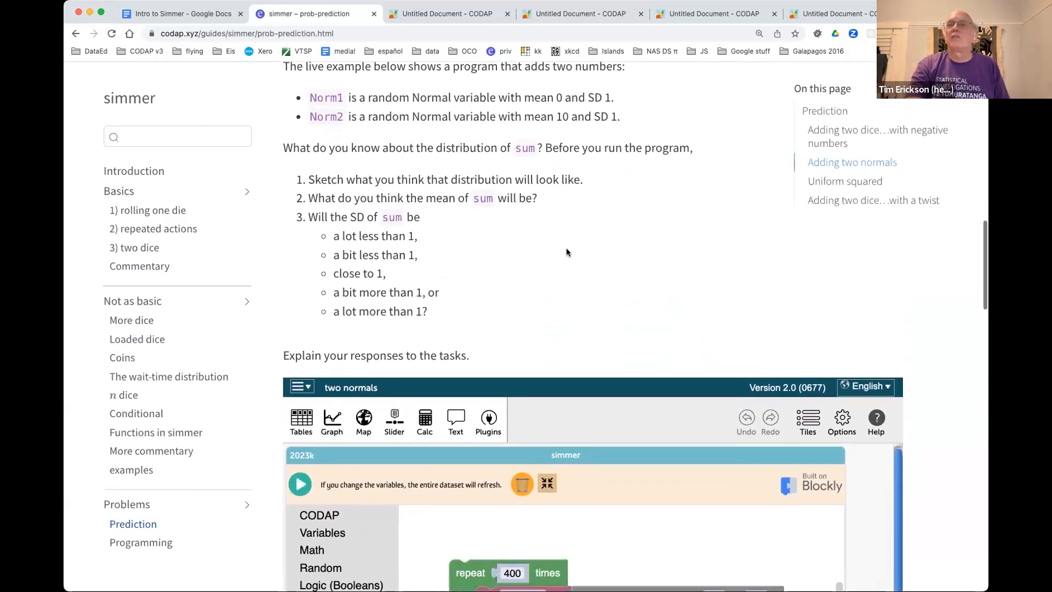
pyautogui.scroll(-10, 567, 252)
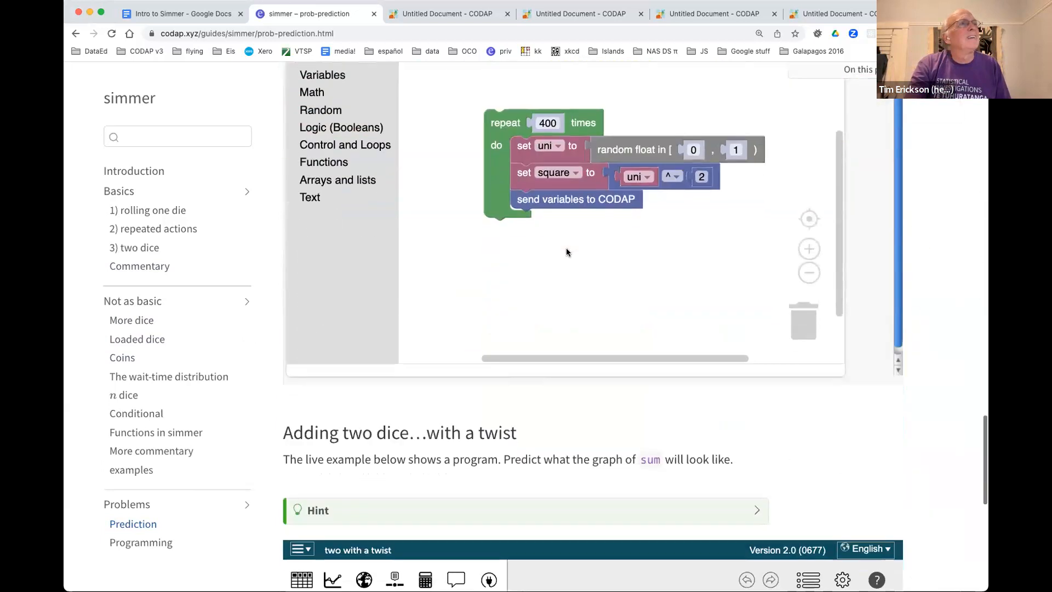
# Review the Uniform squared problem and zoom its embedded workspace so the whole uni and square program fits
pyautogui.scroll(-3, 568, 252)
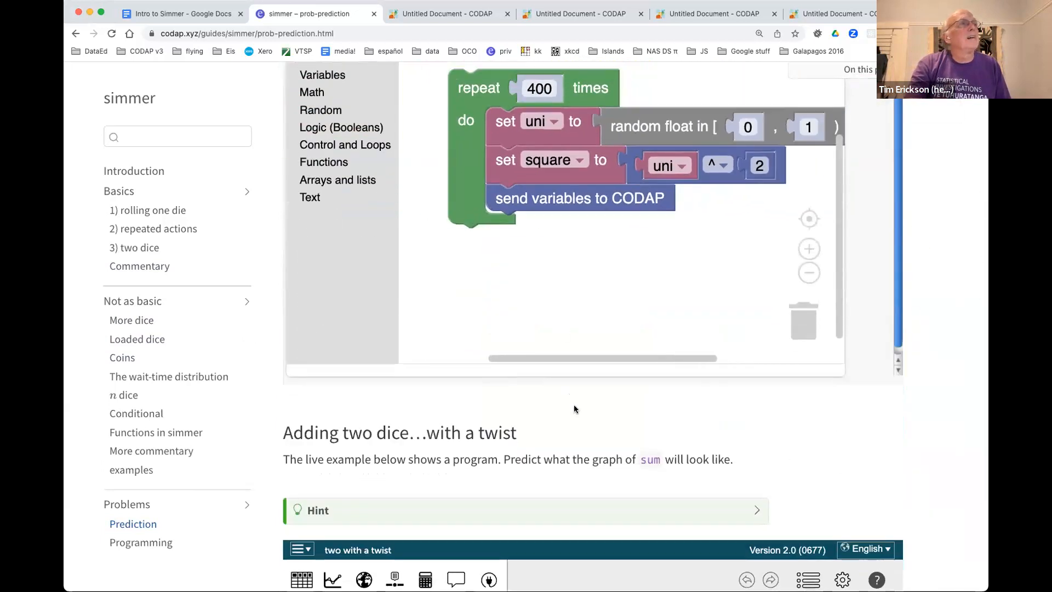
pyautogui.scroll(-2, 576, 409)
pyautogui.scroll(2, 575, 409)
pyautogui.scroll(5, 574, 408)
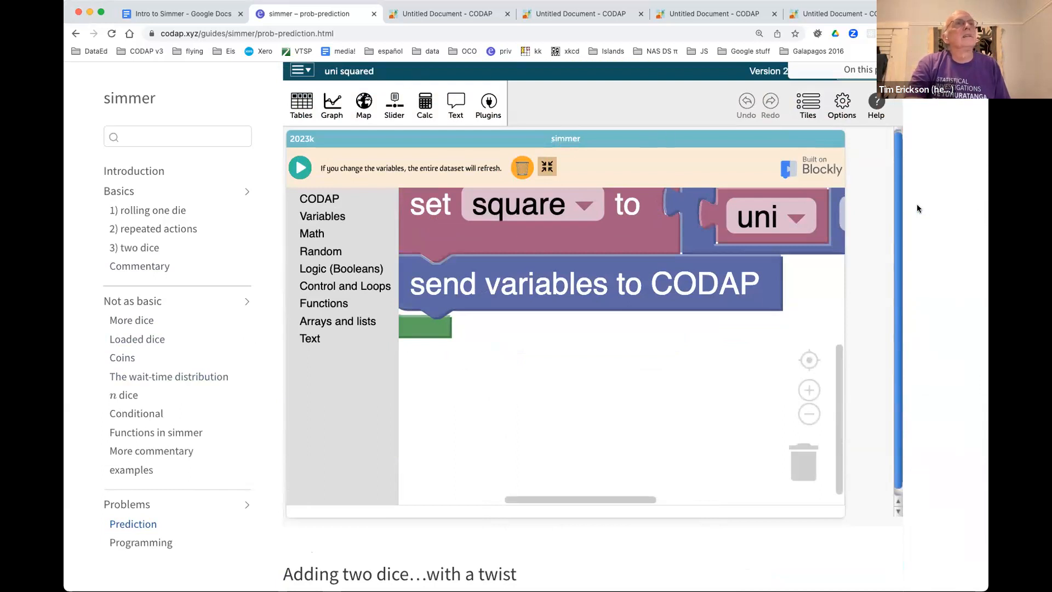
pyautogui.scroll(5, 910, 186)
pyautogui.scroll(8, 904, 173)
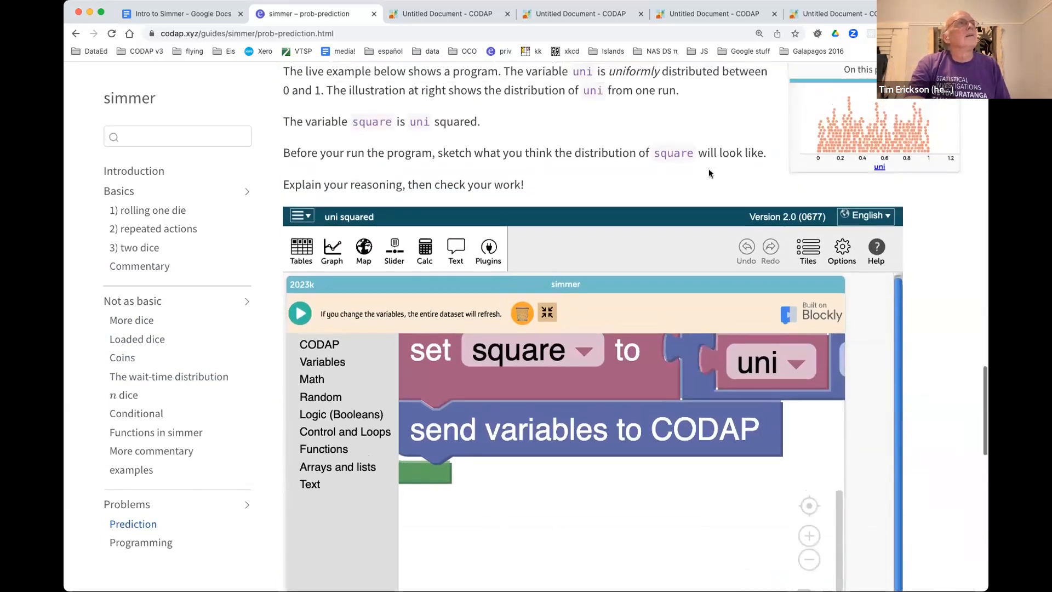
pyautogui.scroll(-2, 709, 173)
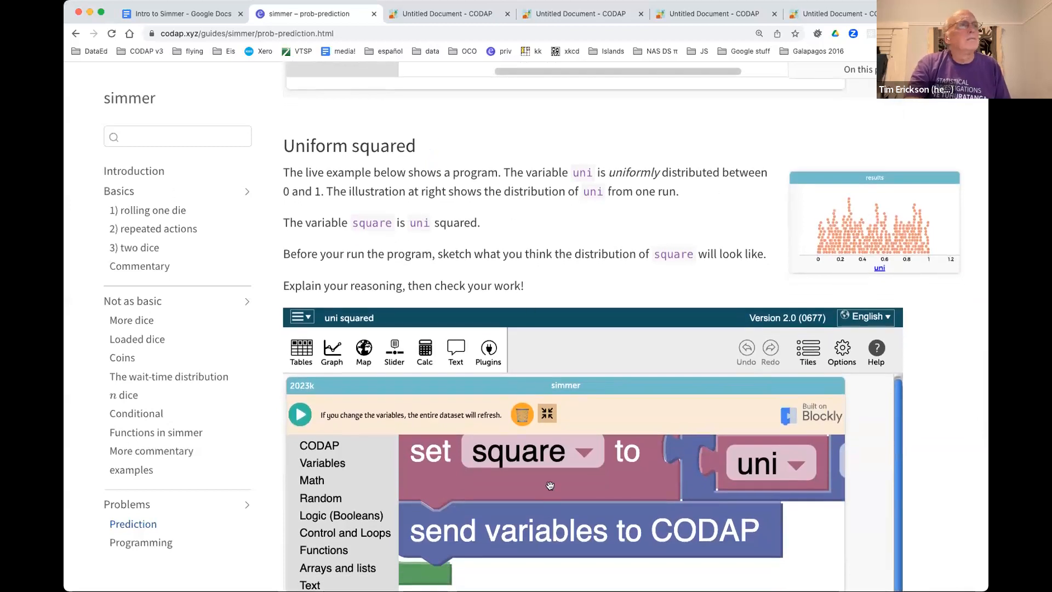
pyautogui.scroll(-2, 550, 486)
pyautogui.scroll(-3, 551, 490)
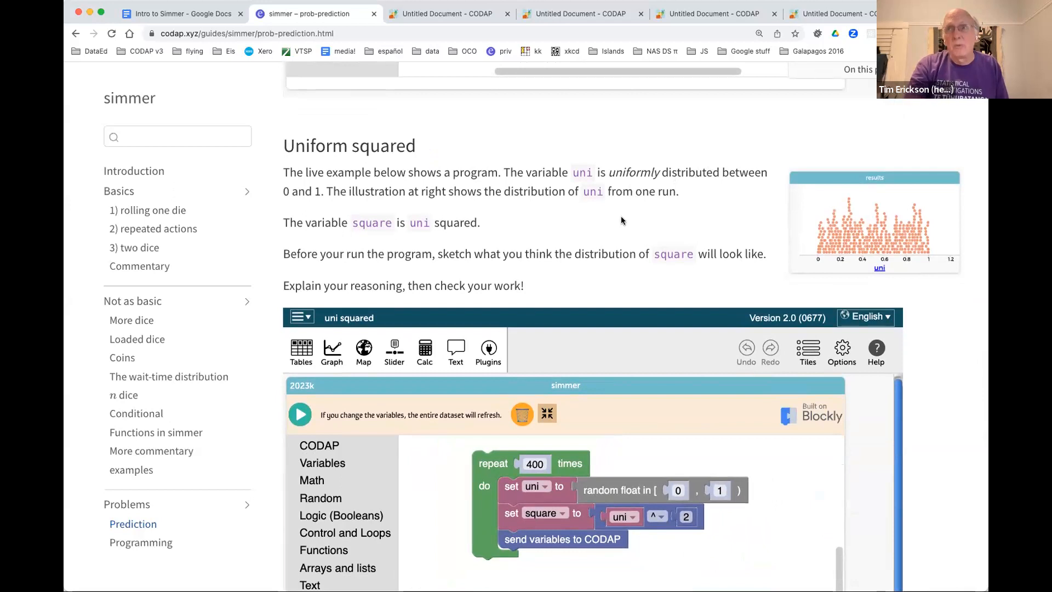
# Read the Adding two dice…with a twist problem and examine the program in its embedded simmer example
pyautogui.scroll(-9, 621, 220)
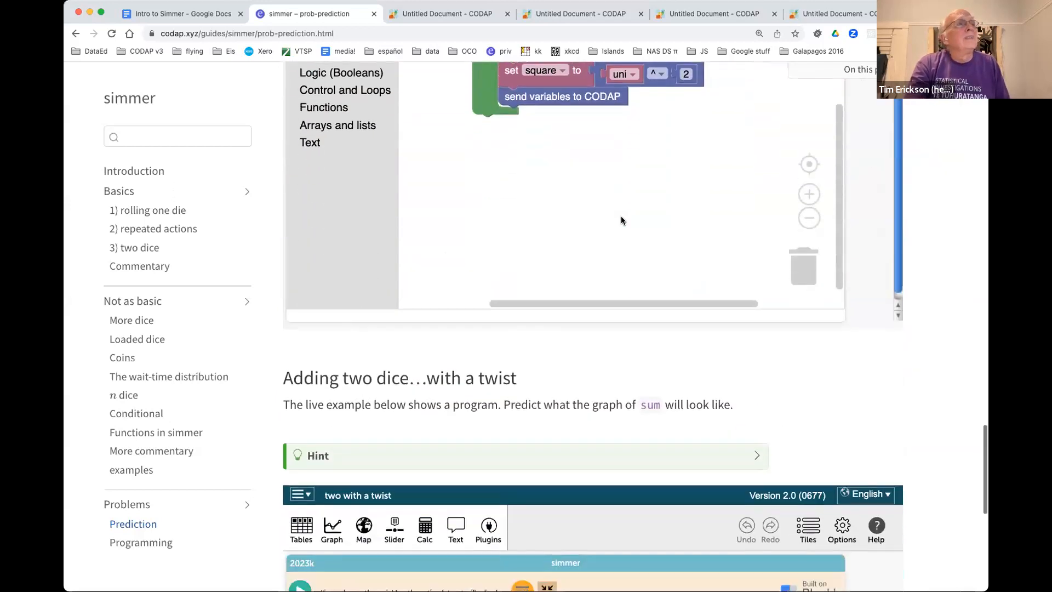
pyautogui.scroll(-2, 627, 354)
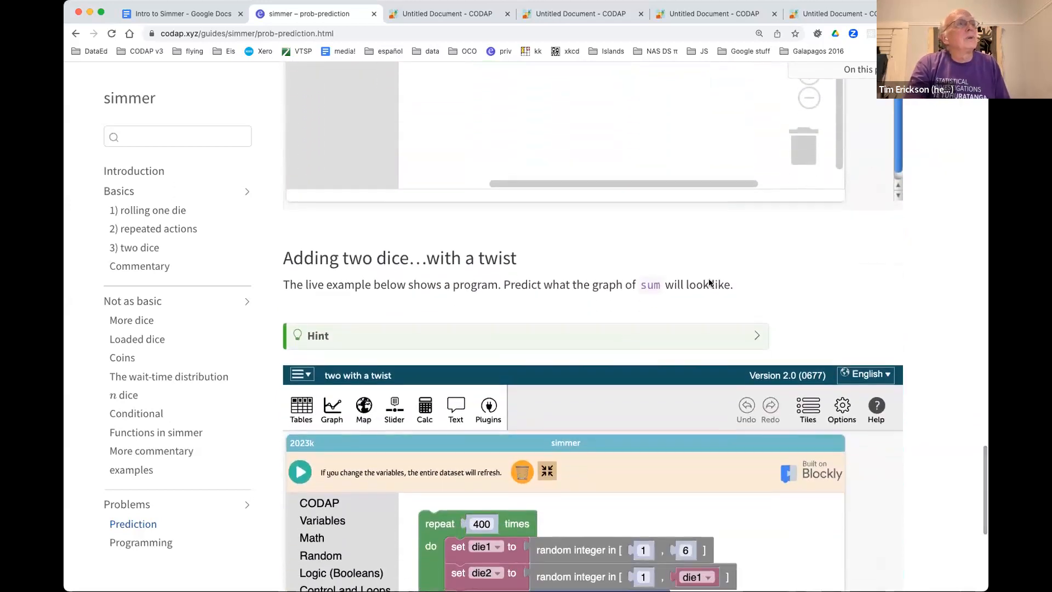
pyautogui.scroll(-2, 772, 264)
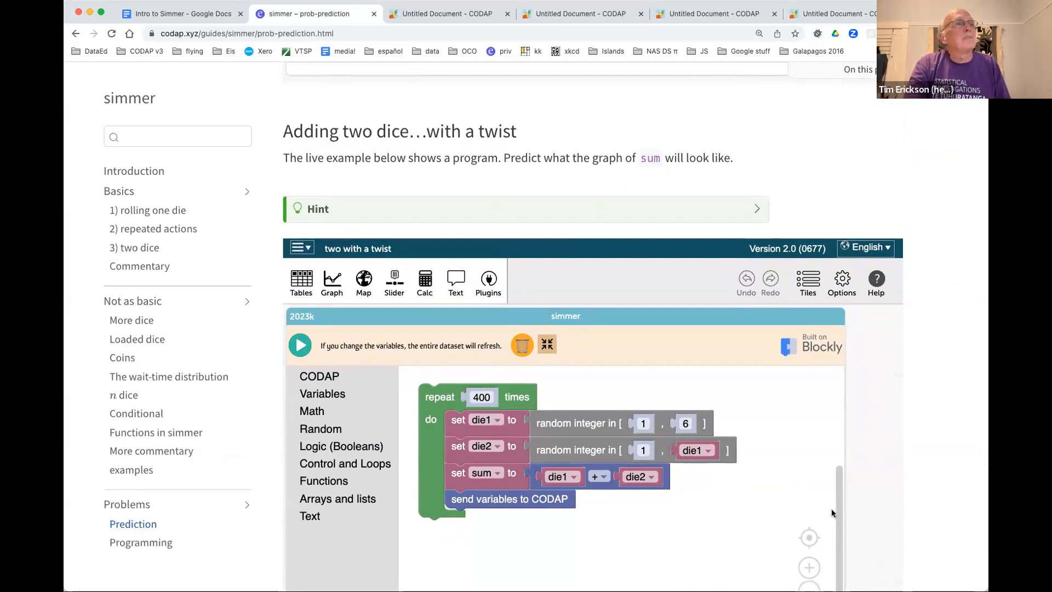
pyautogui.scroll(-3, 868, 498)
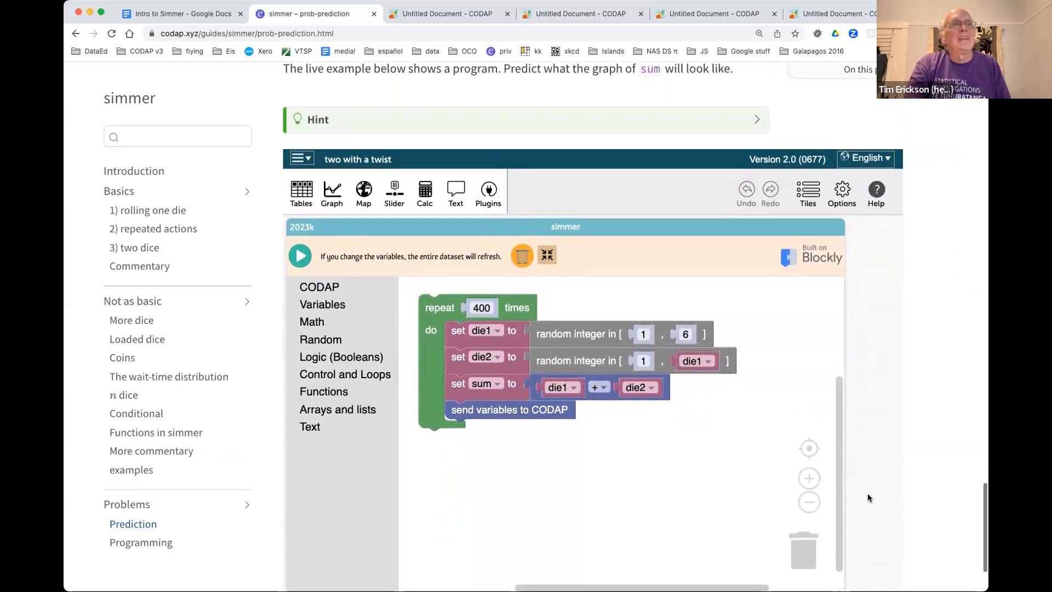
pyautogui.scroll(-2, 867, 493)
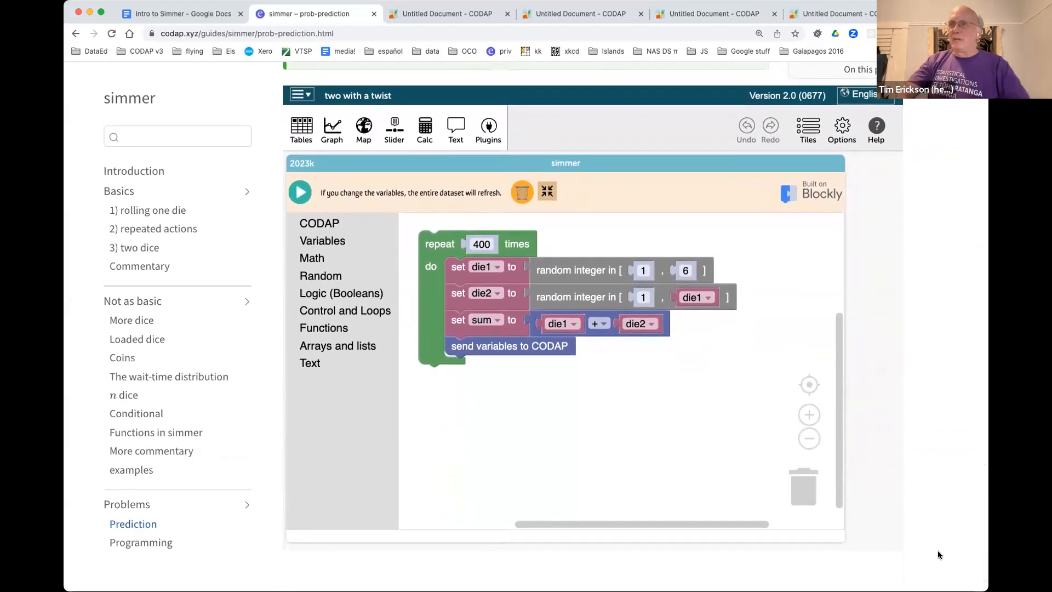